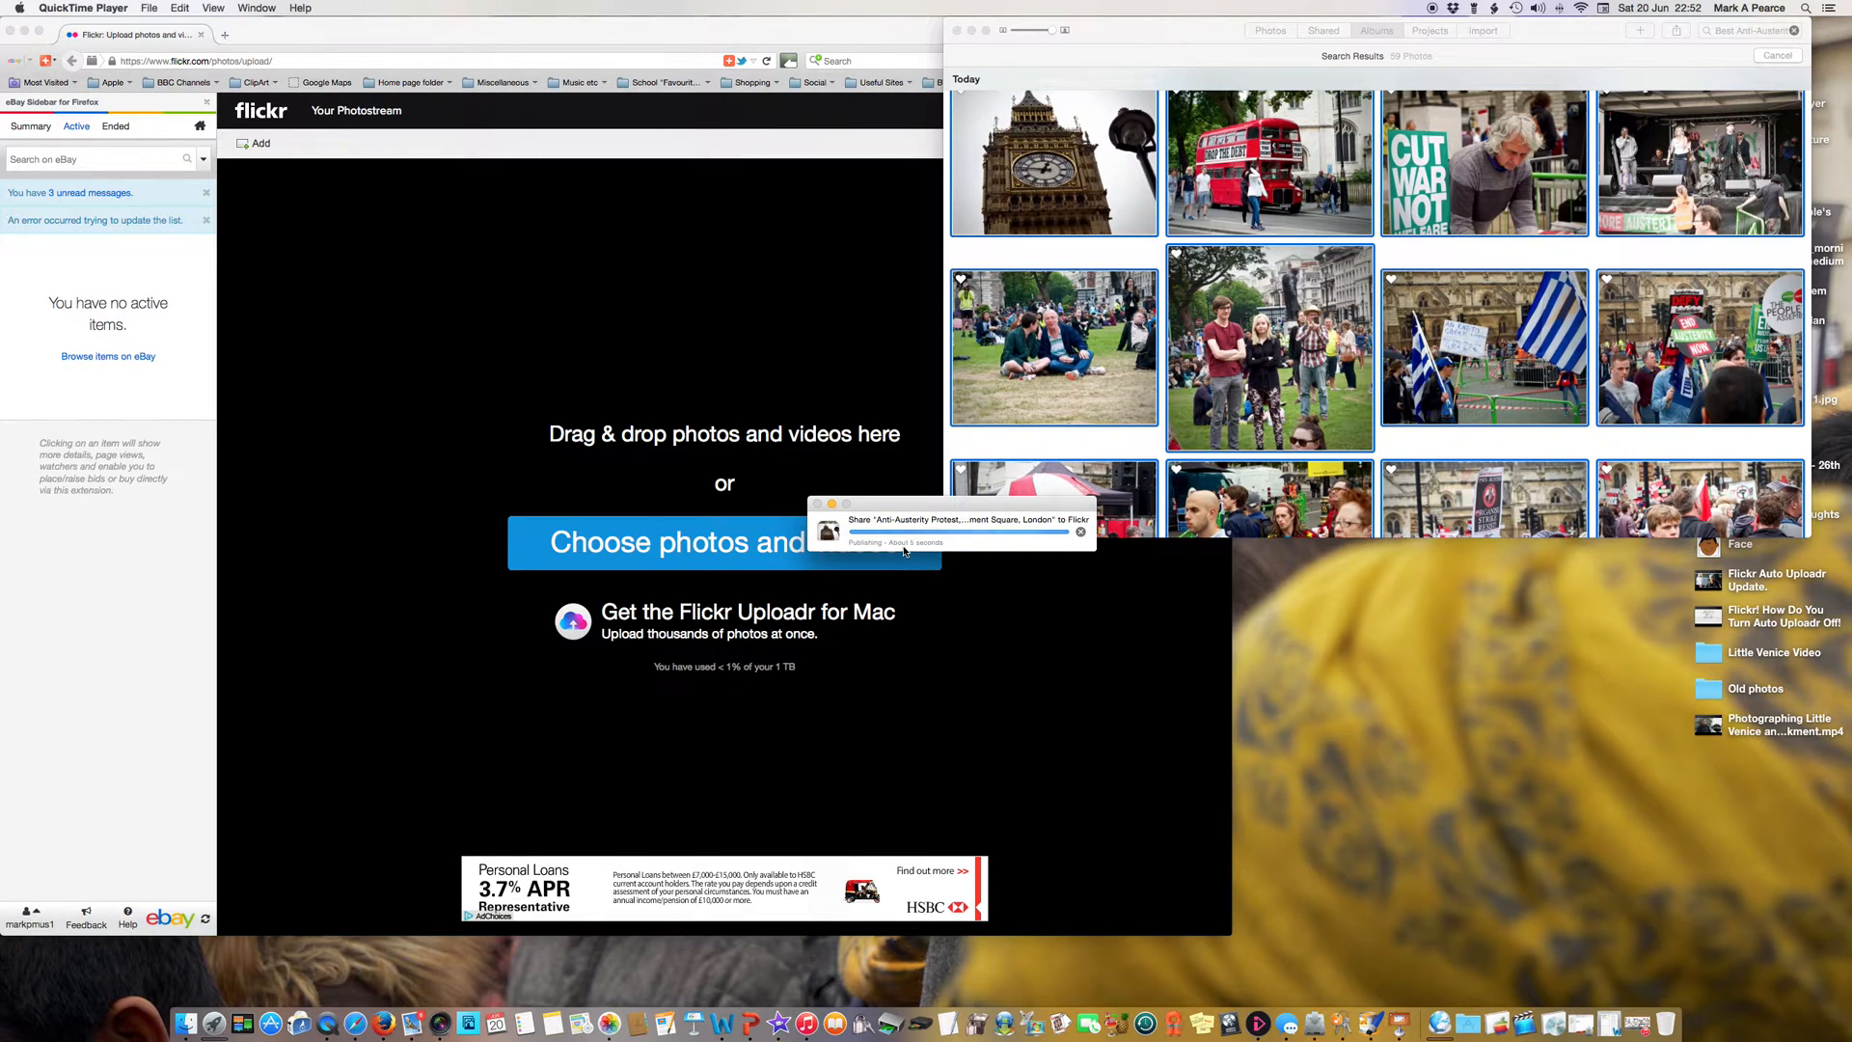
# Open the Flickr photostream, dismiss the notice about new viewing options, and display the account's albums.
pyautogui.click(661, 362)
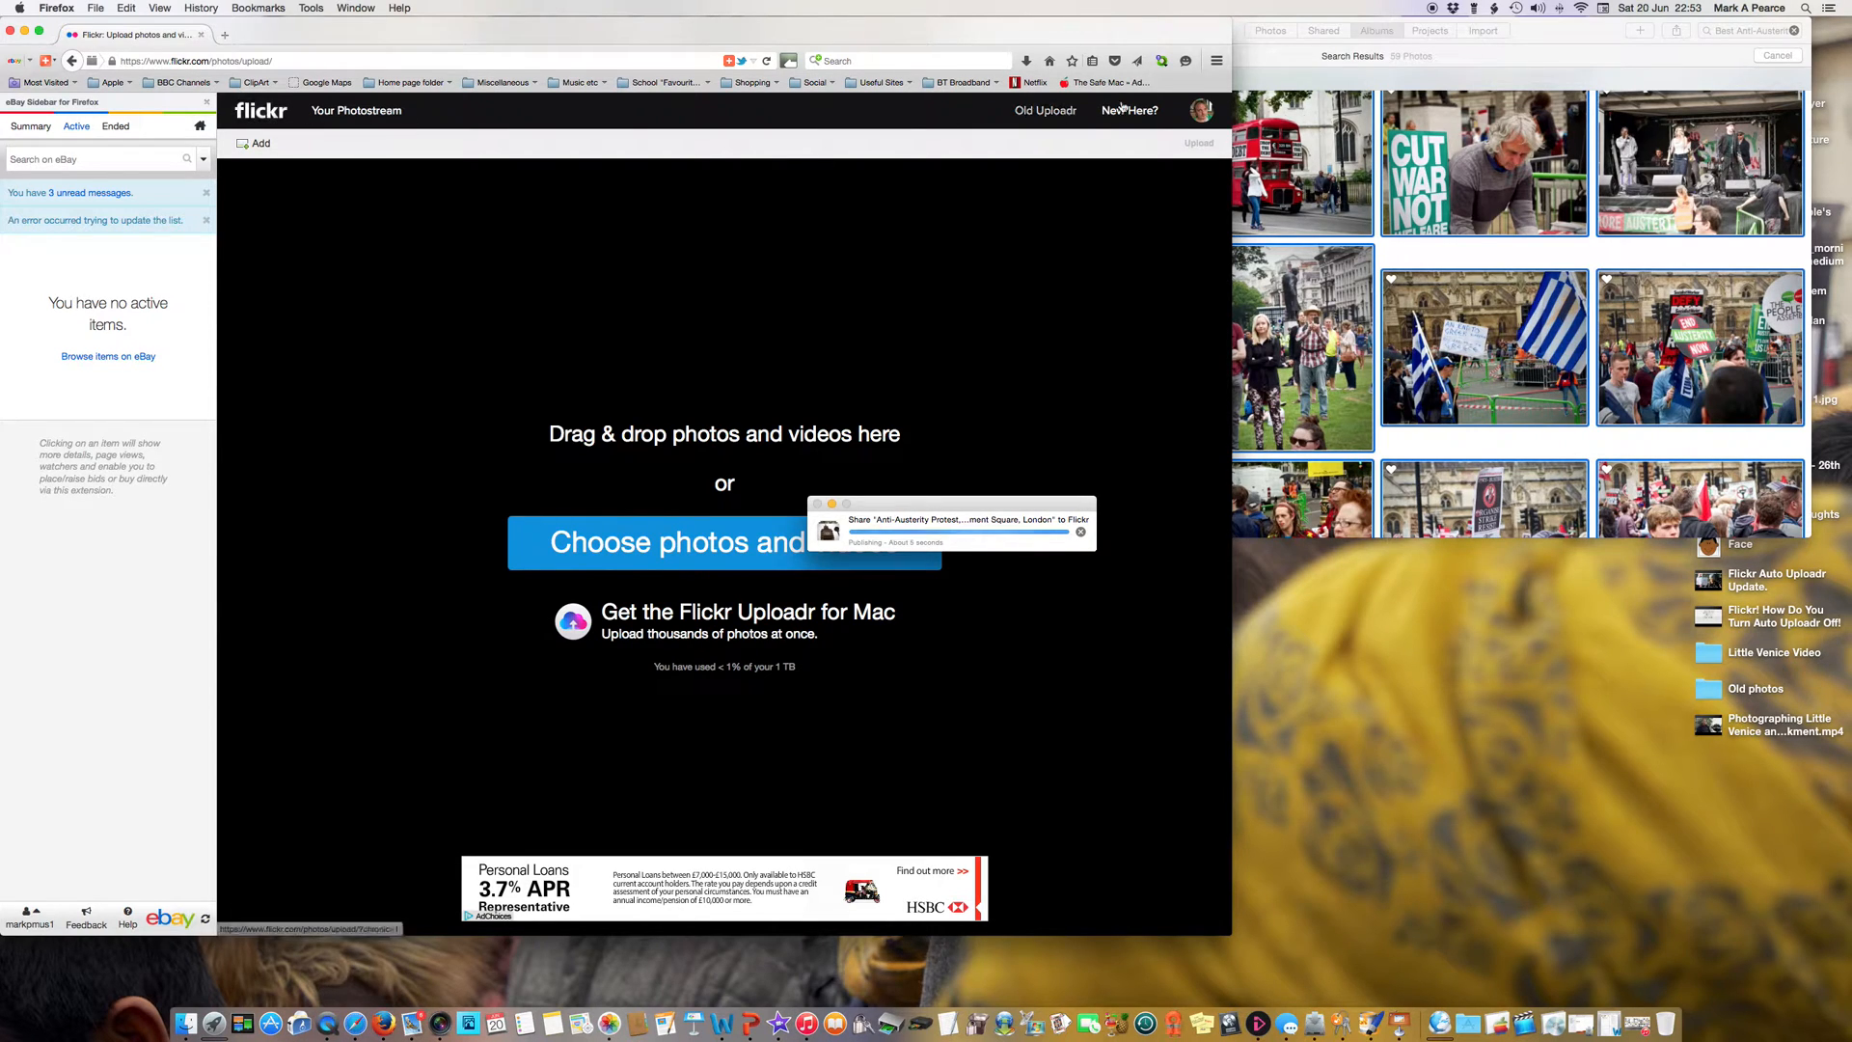
pyautogui.moveTo(1199, 110)
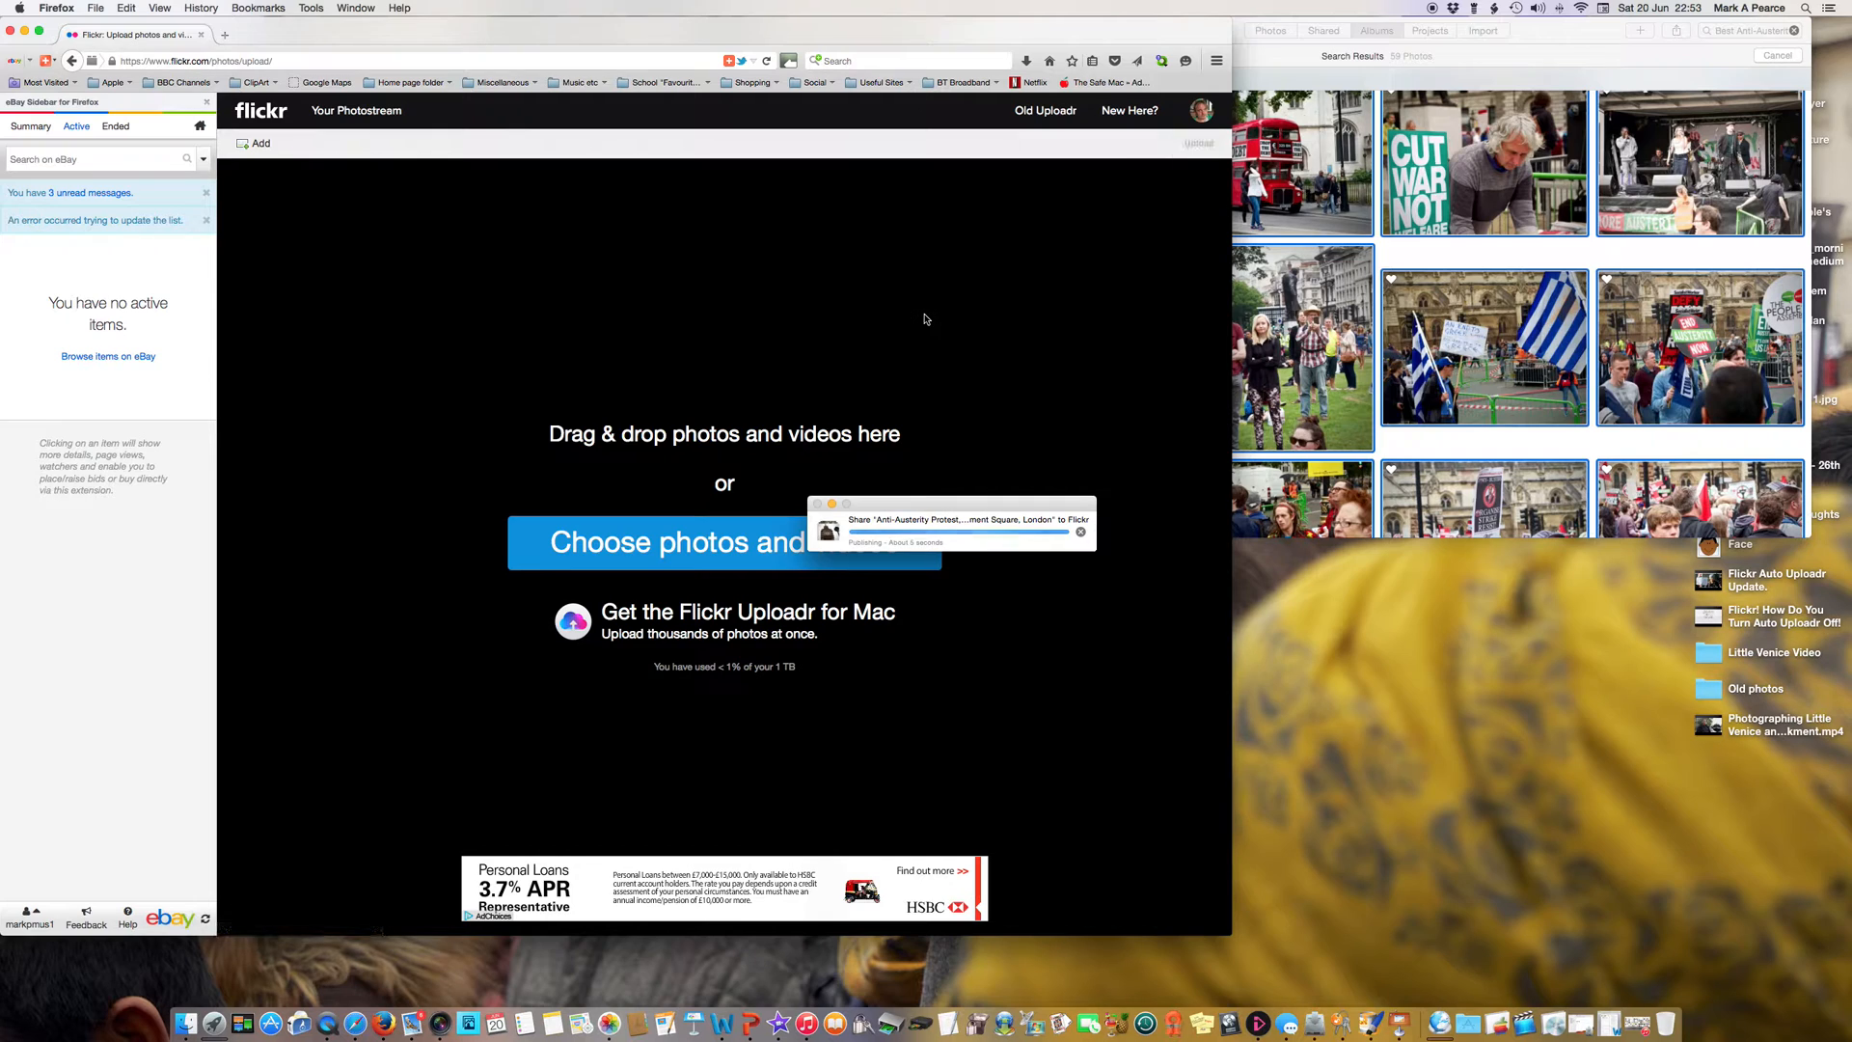
pyautogui.click(344, 111)
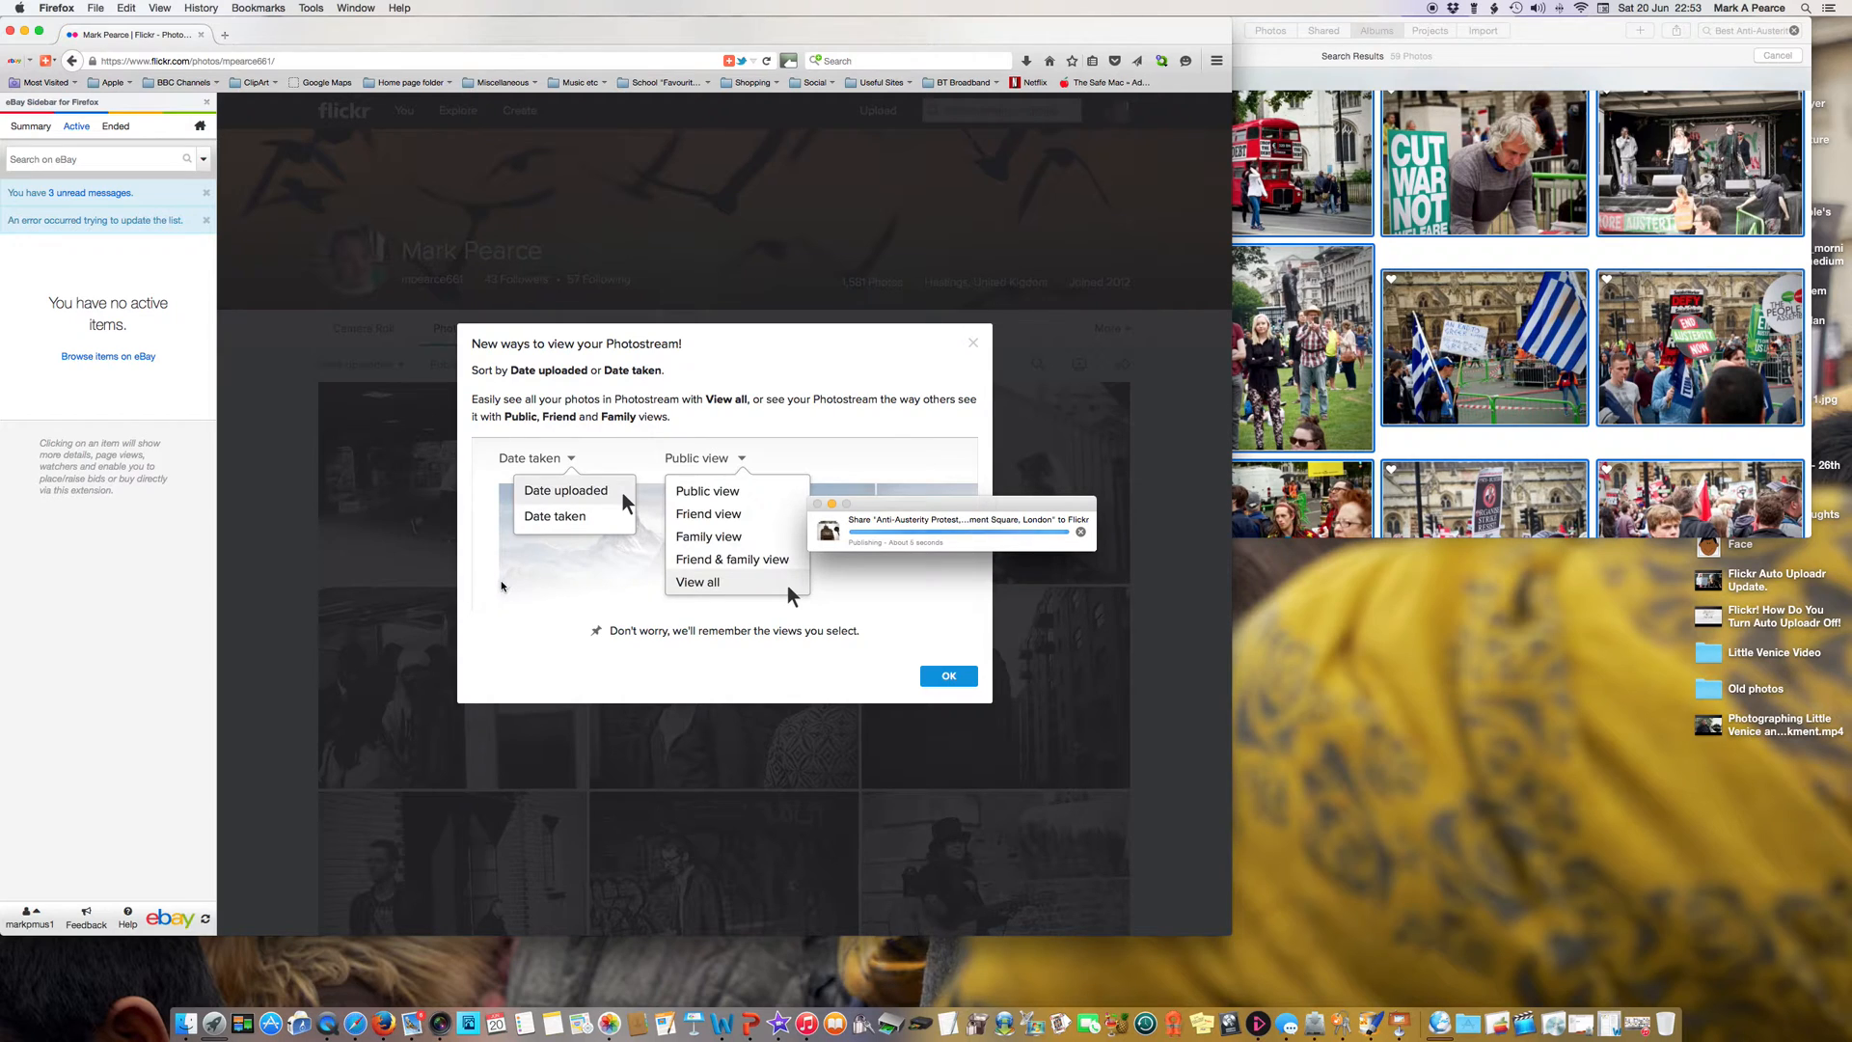
pyautogui.click(951, 679)
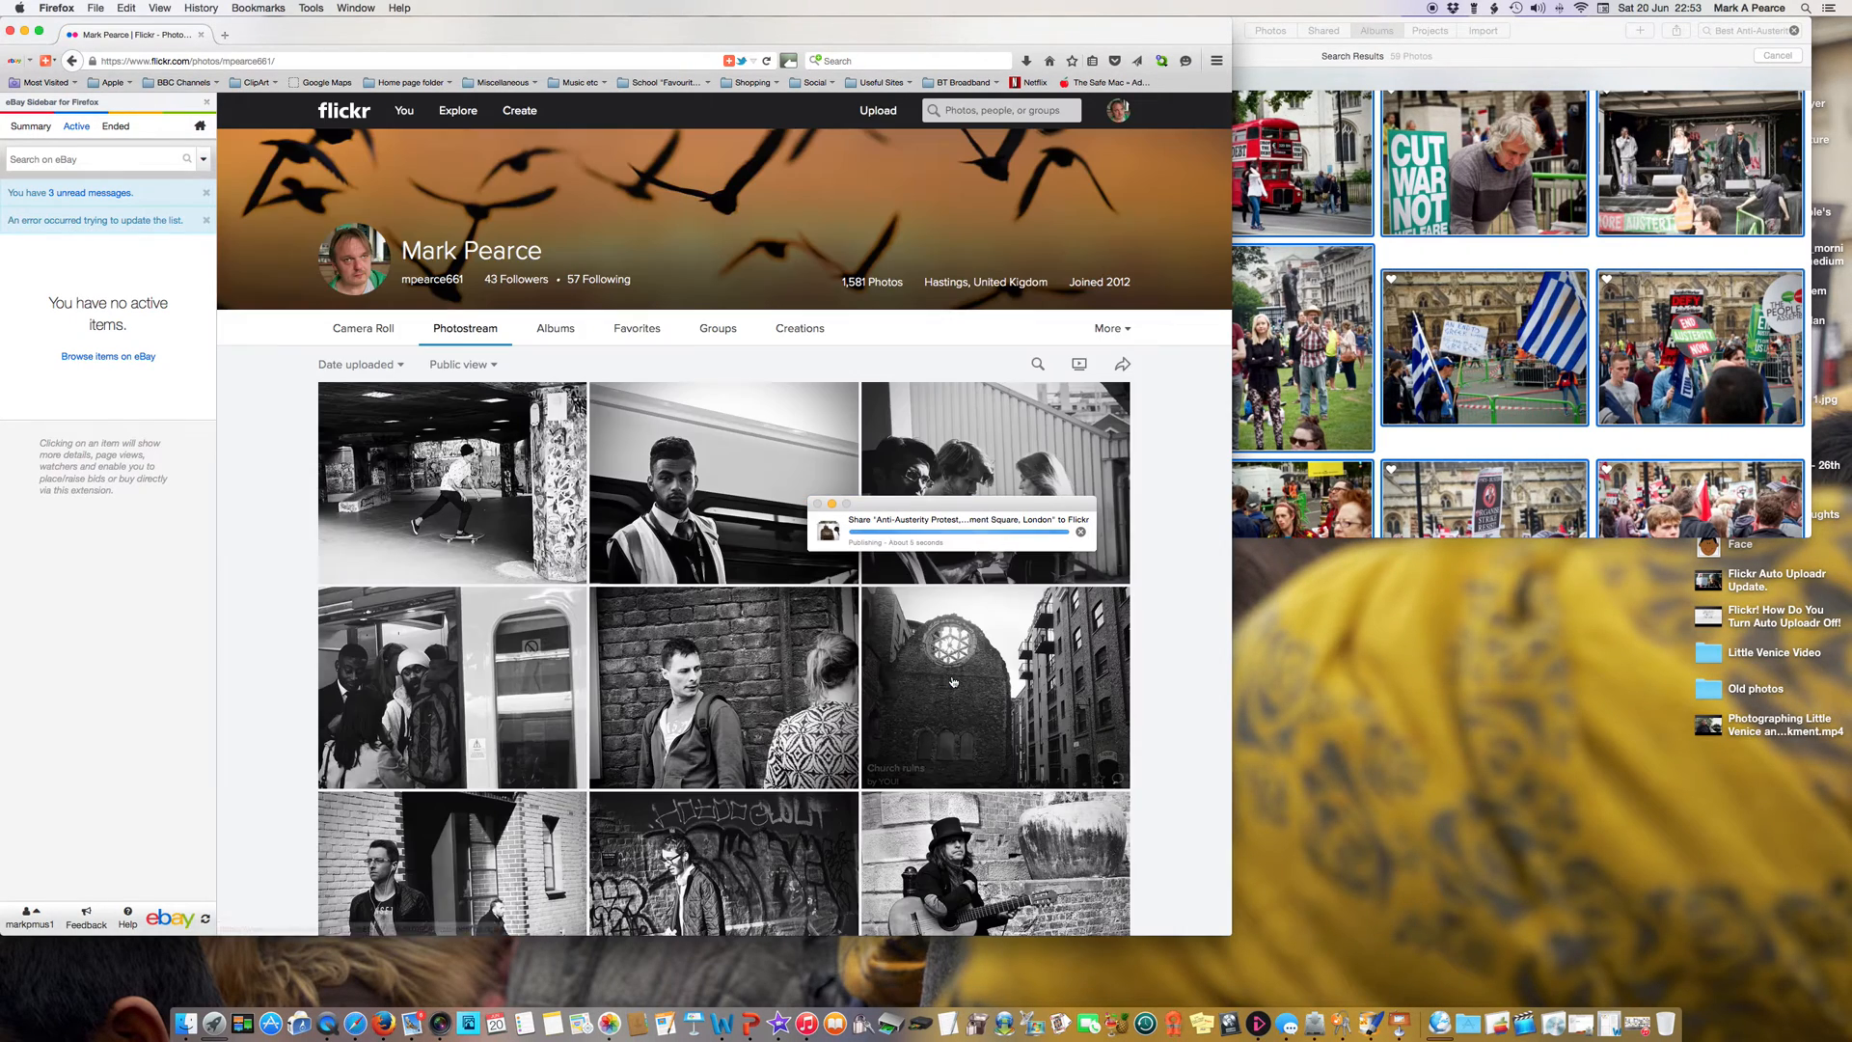
pyautogui.click(557, 328)
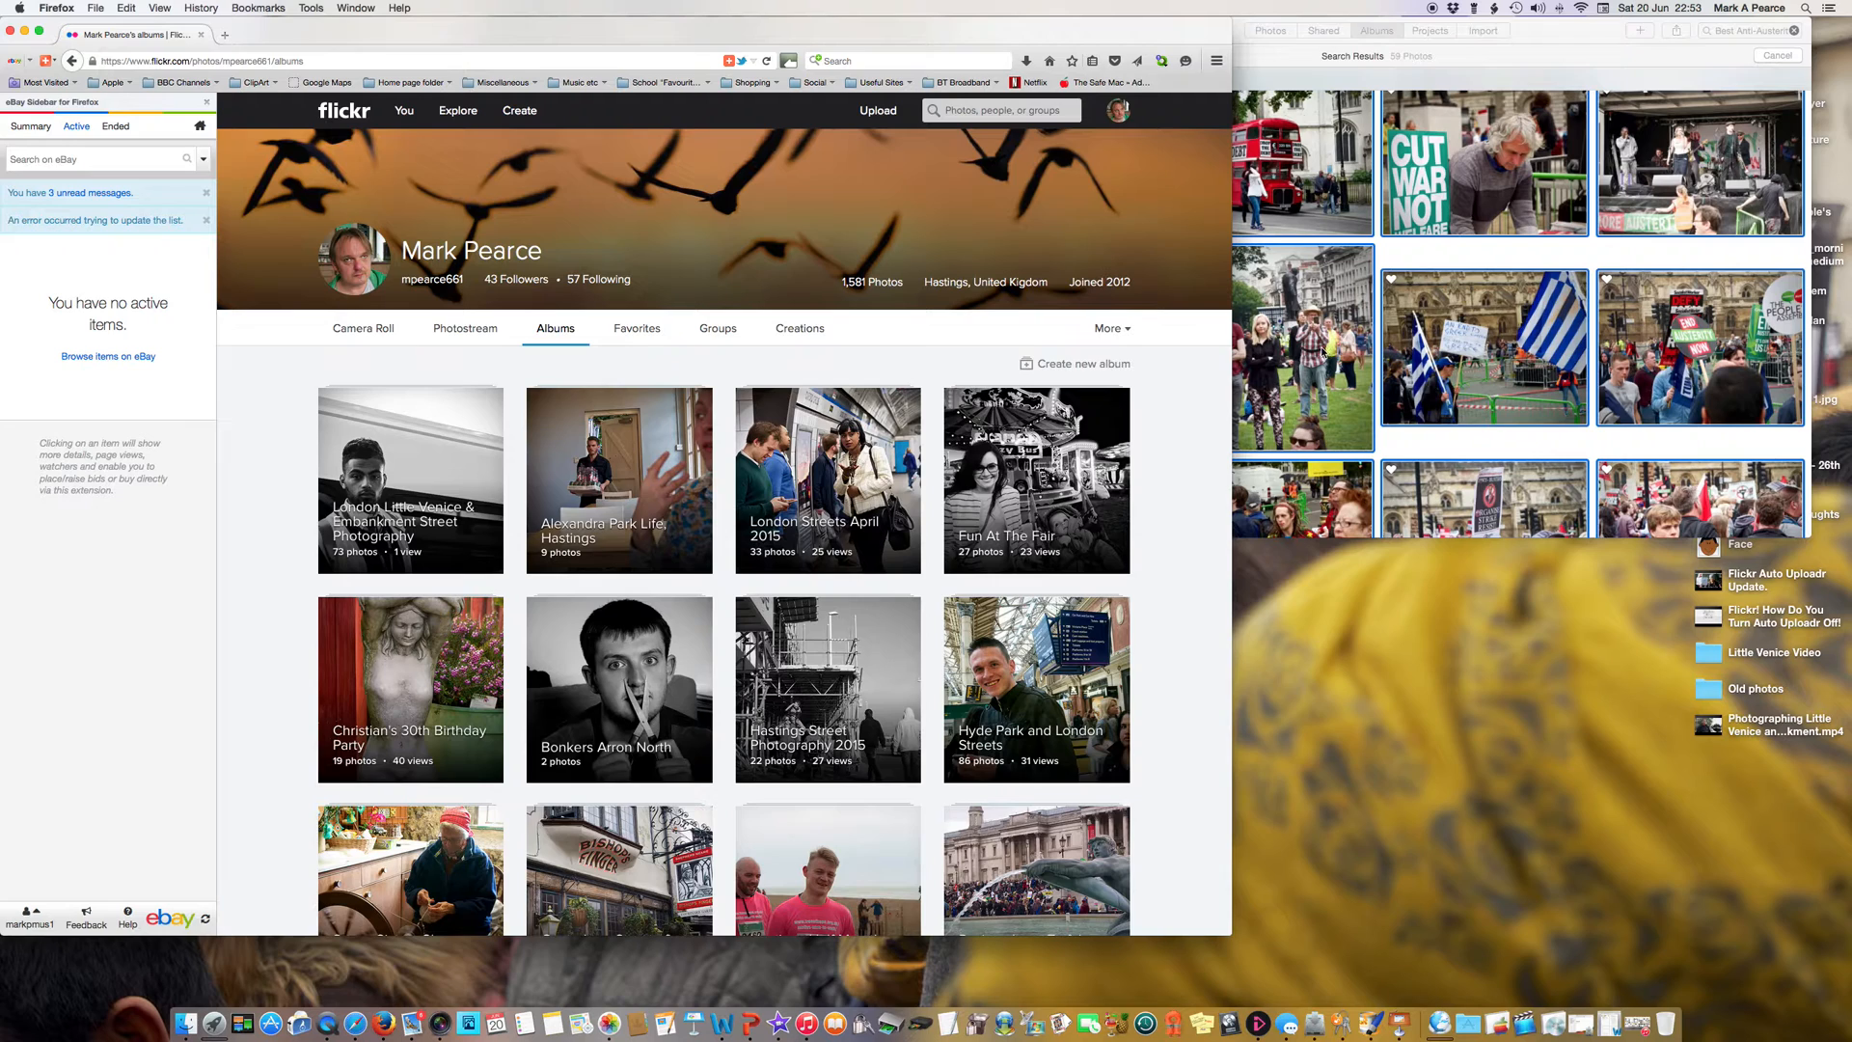
# Open Flickr's upload page and try to add the photos selected in the Photos window directly to it.
pyautogui.click(1322, 352)
pyautogui.click(811, 145)
pyautogui.click(879, 112)
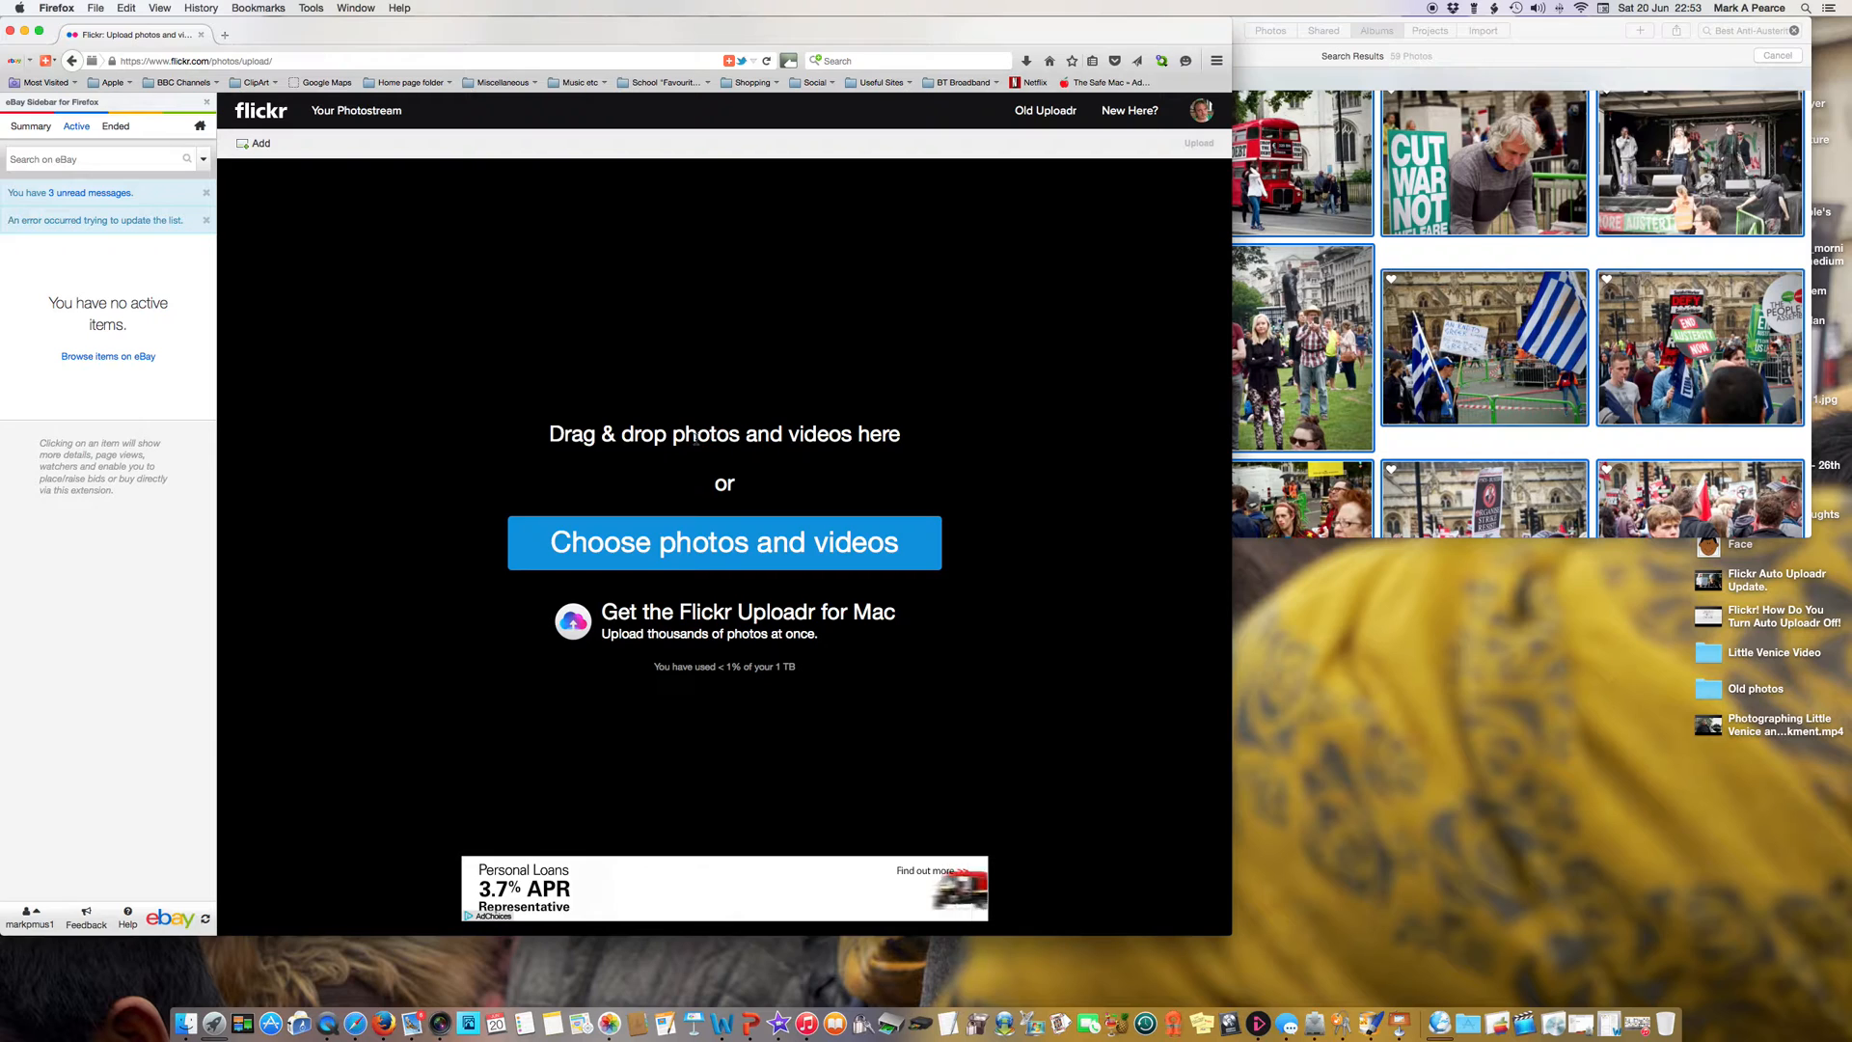
pyautogui.moveTo(1283, 338); pyautogui.dragTo(693, 434)
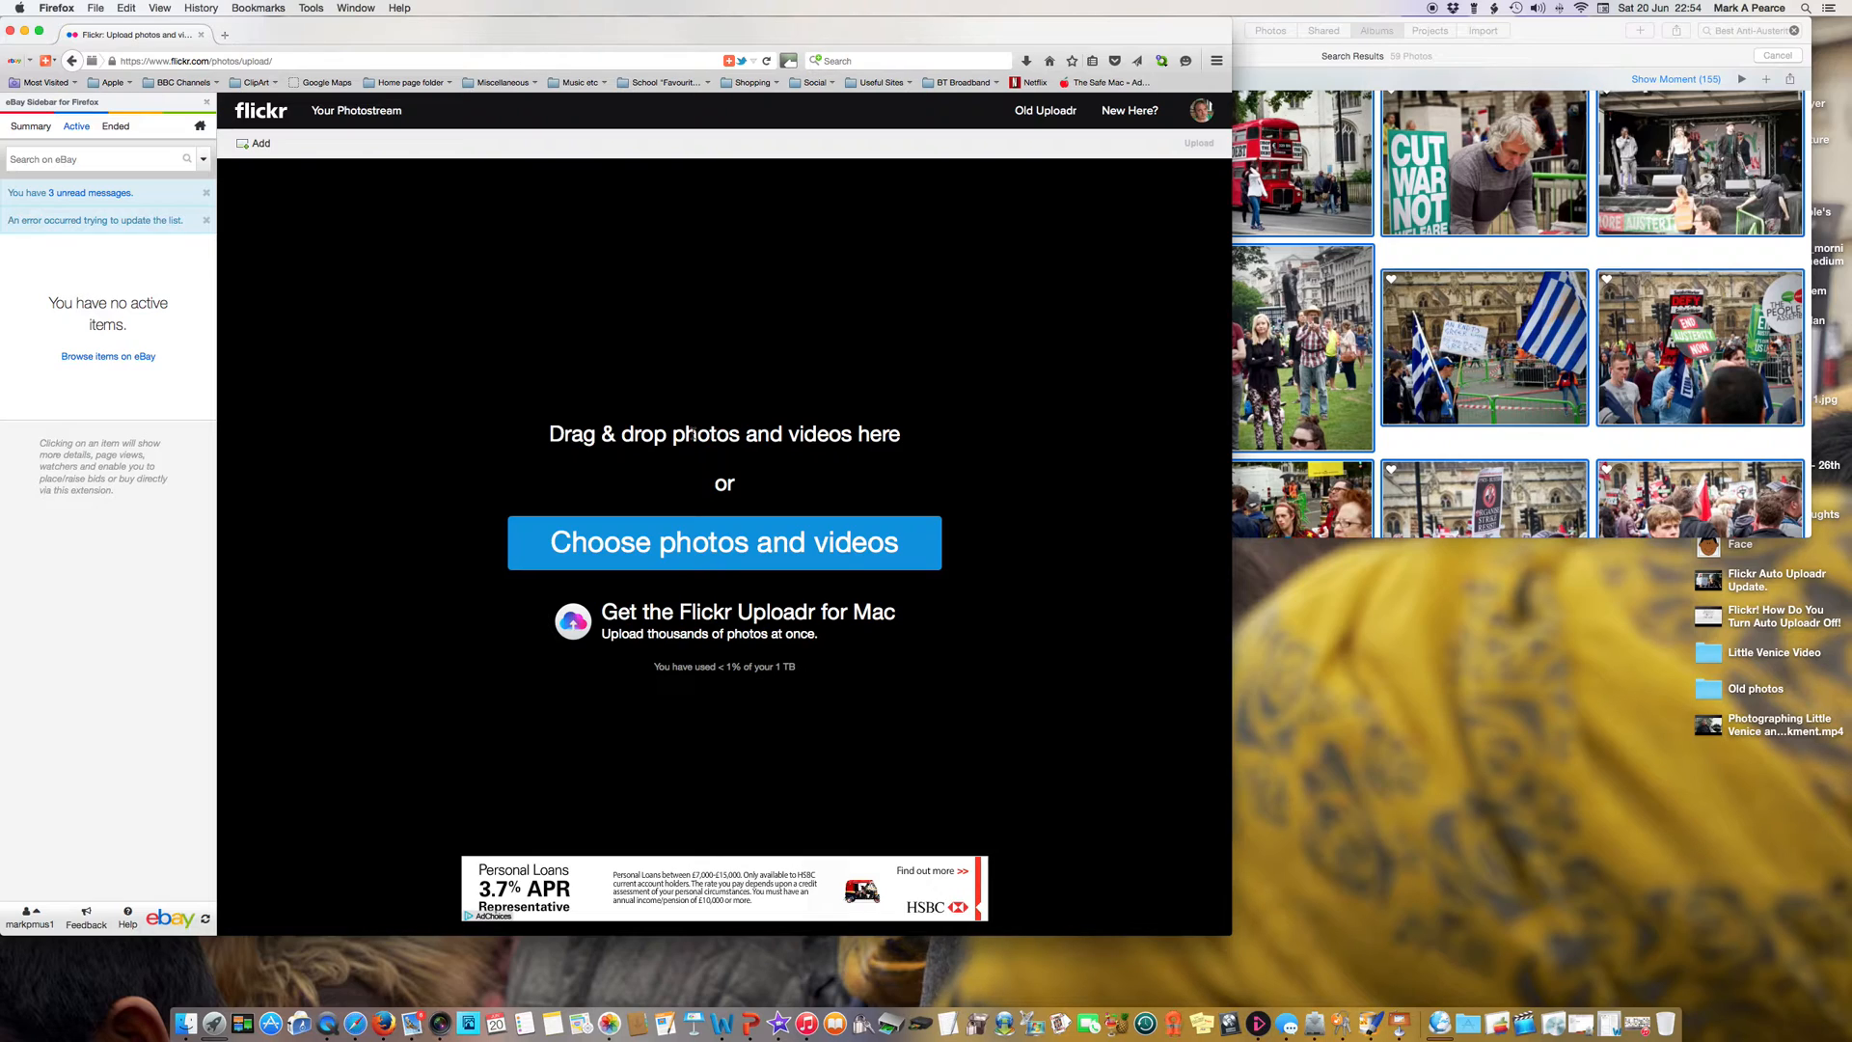
# Start choosing files for the Flickr upload and browse to the Photos library among the Mac's media sources.
pyautogui.click(701, 559)
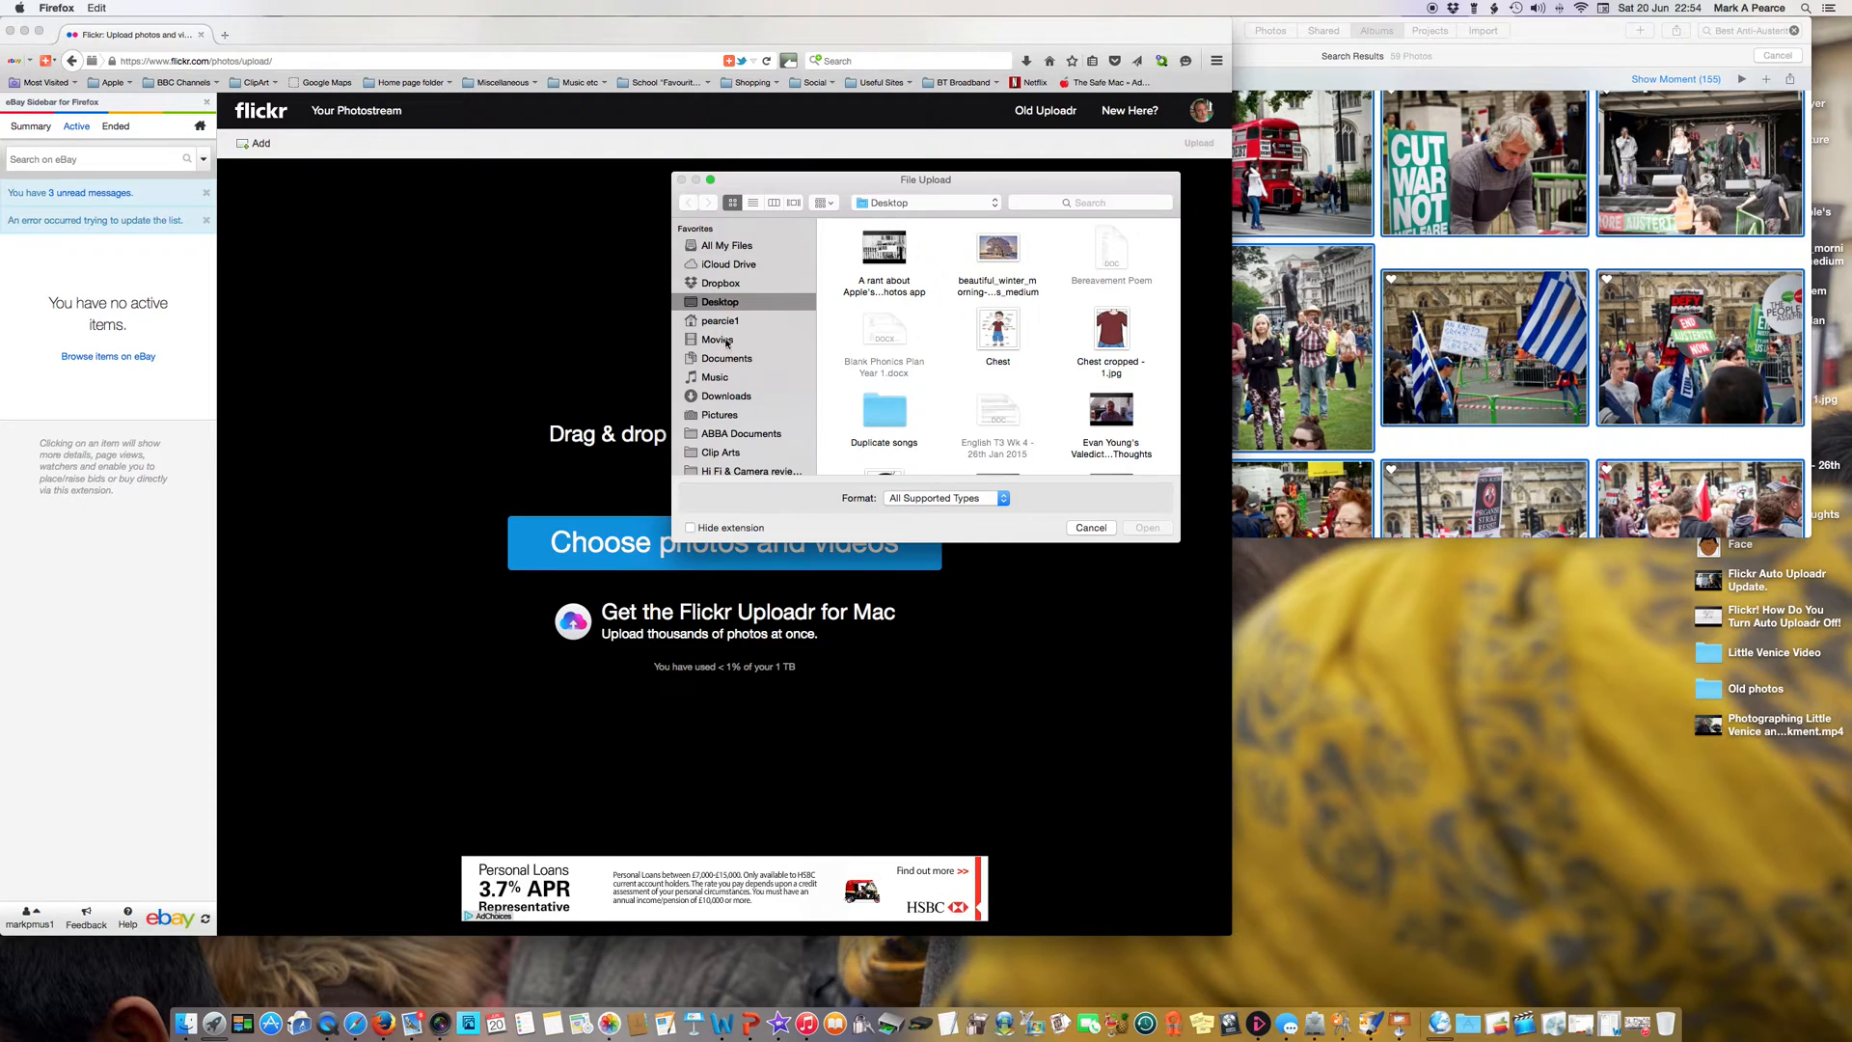
pyautogui.scroll(-8, 735, 437)
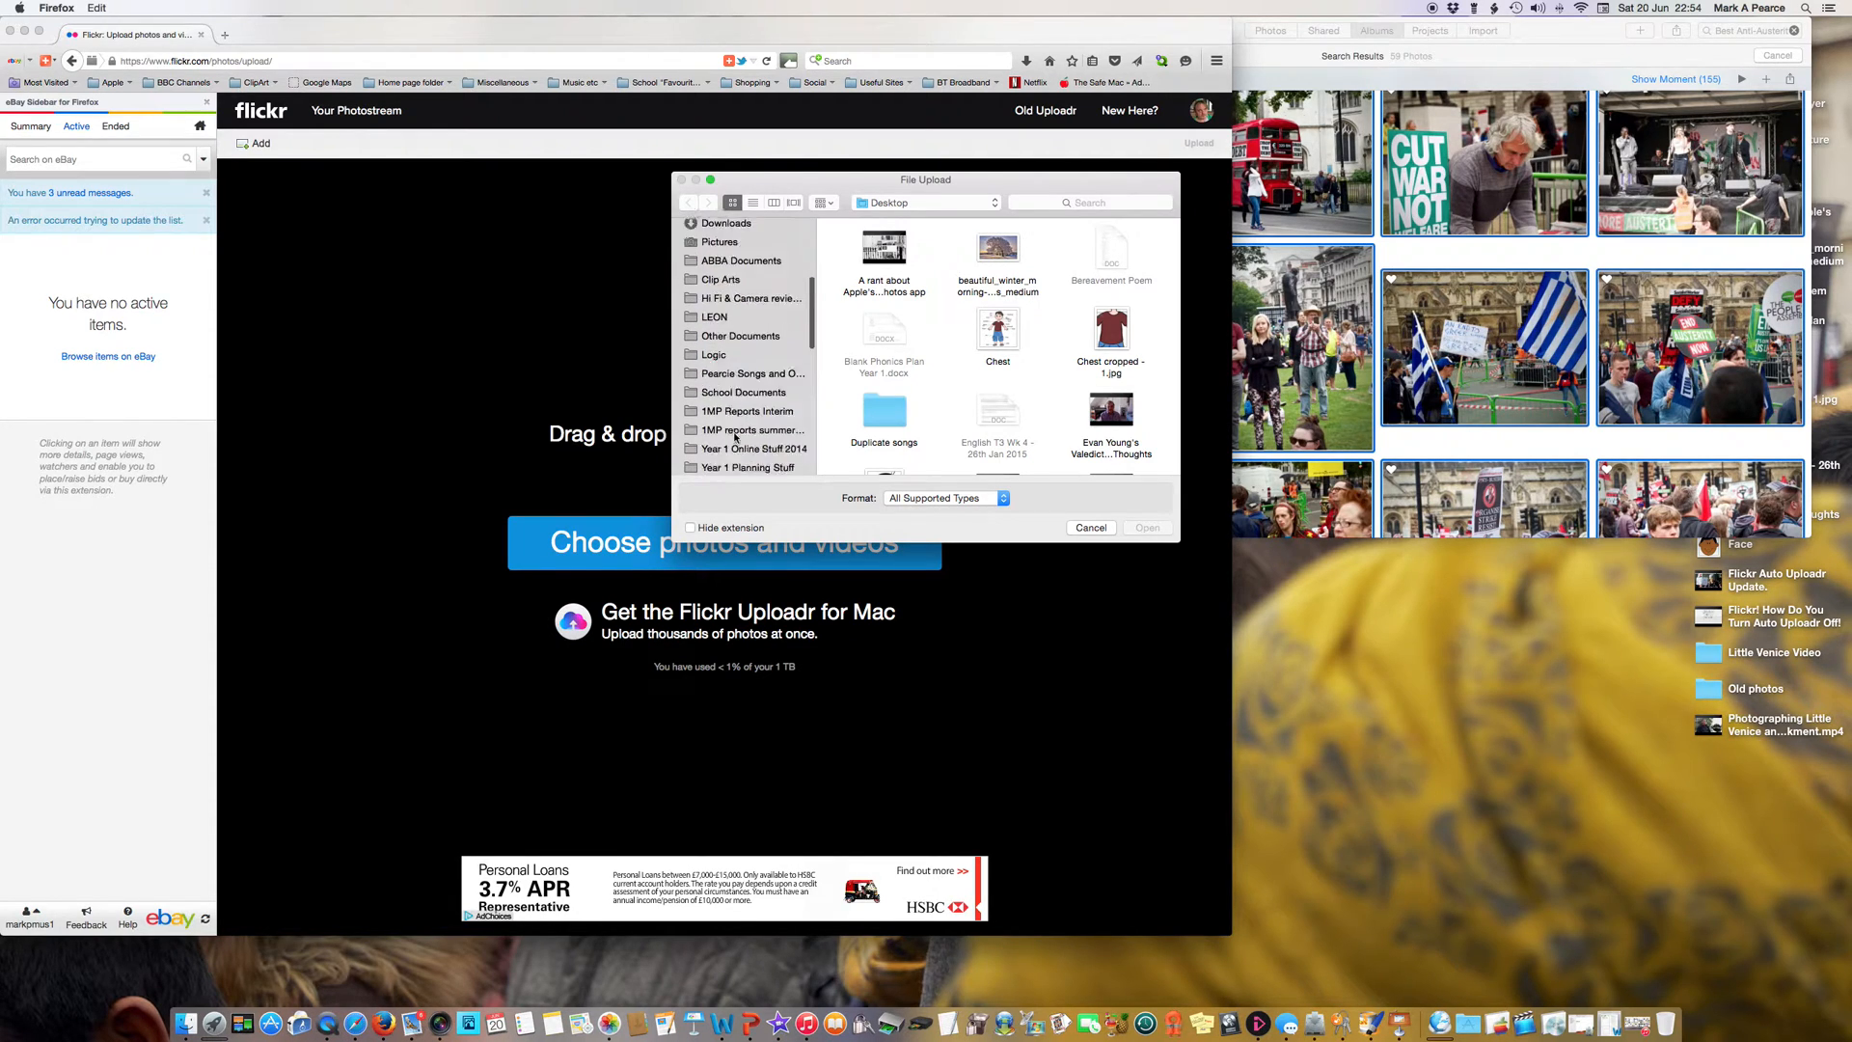
pyautogui.scroll(-4, 736, 437)
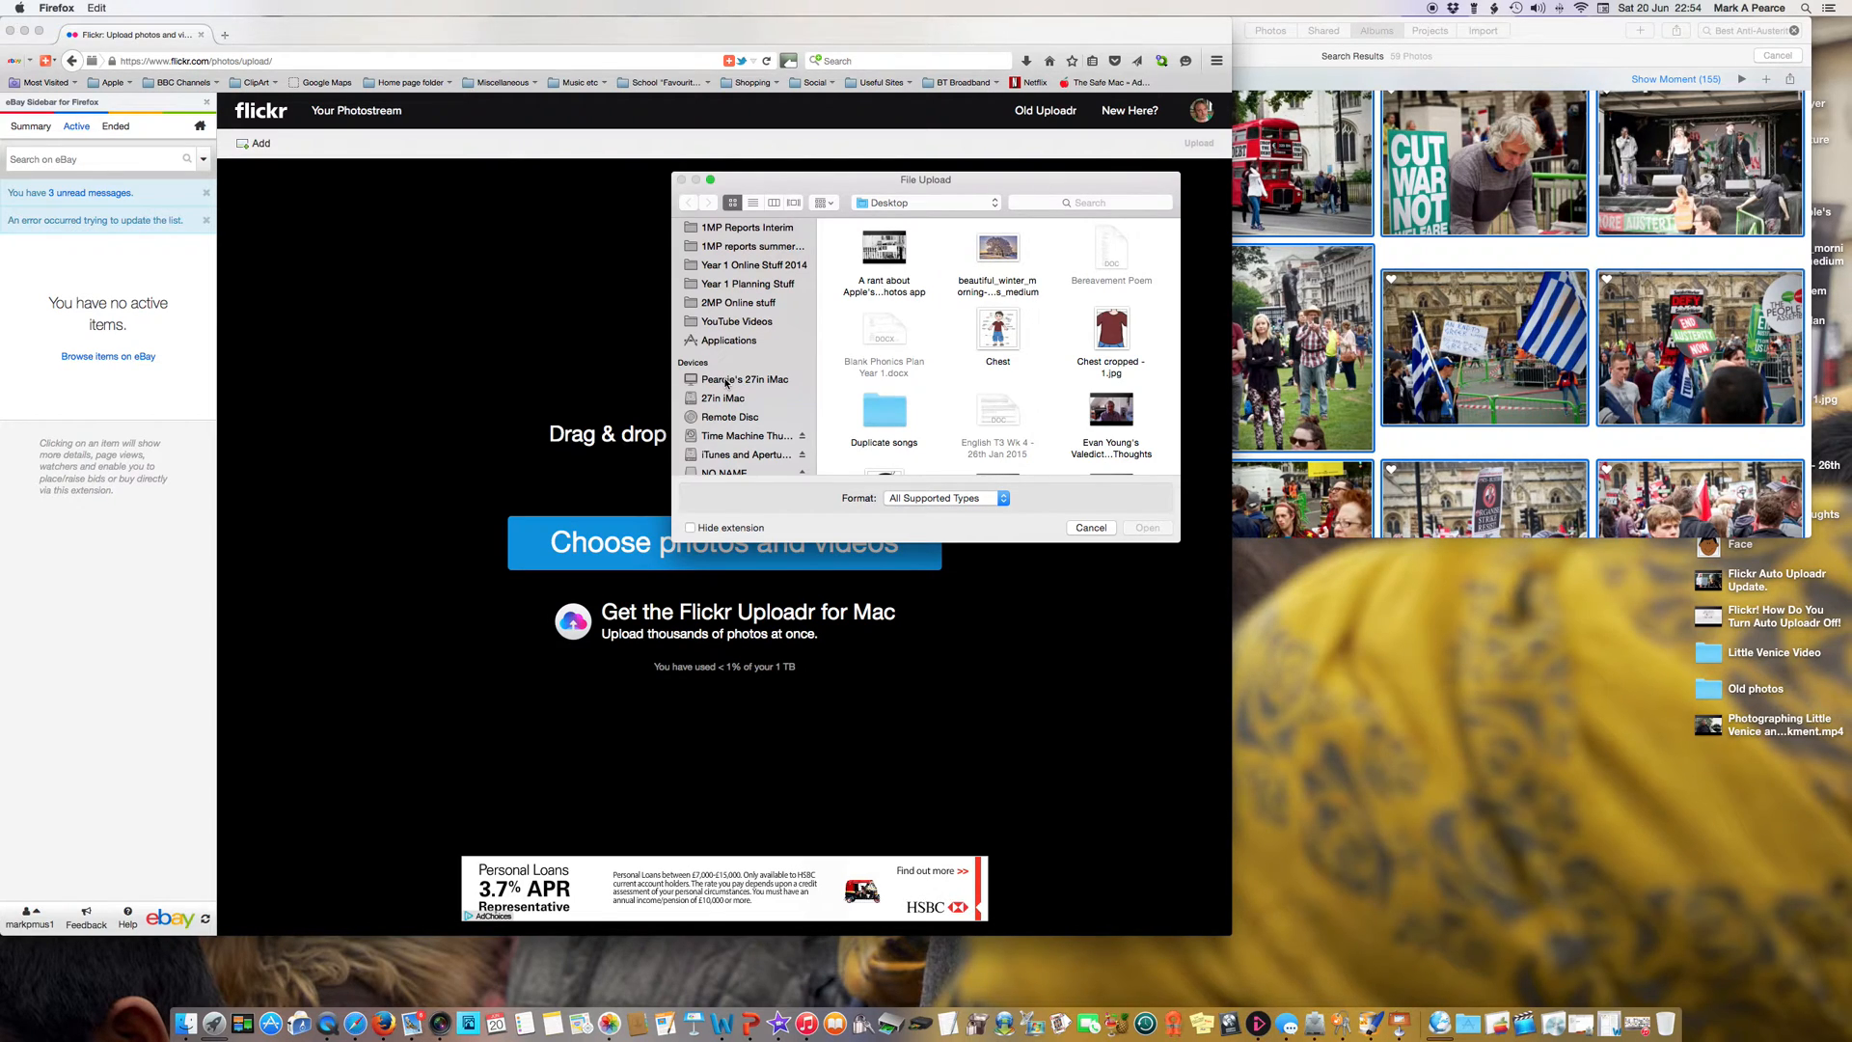
pyautogui.click(727, 380)
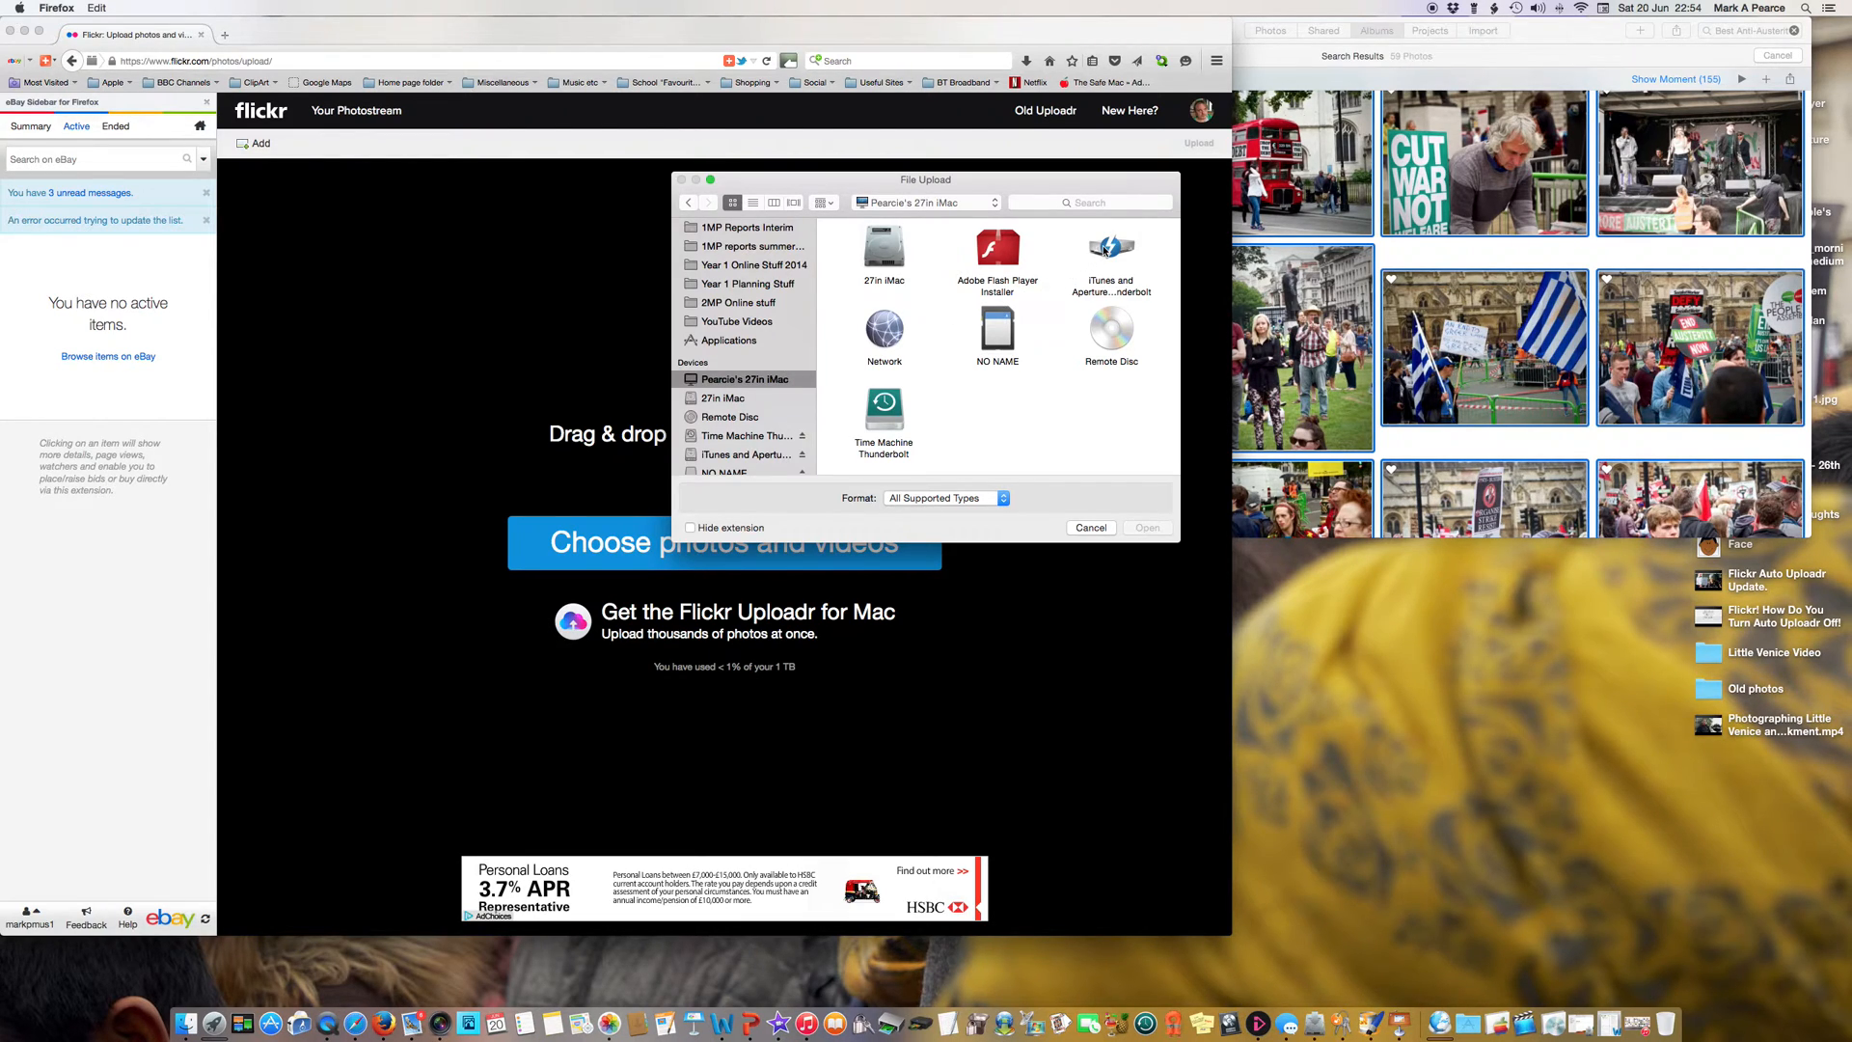
pyautogui.scroll(-5, 775, 421)
pyautogui.click(712, 425)
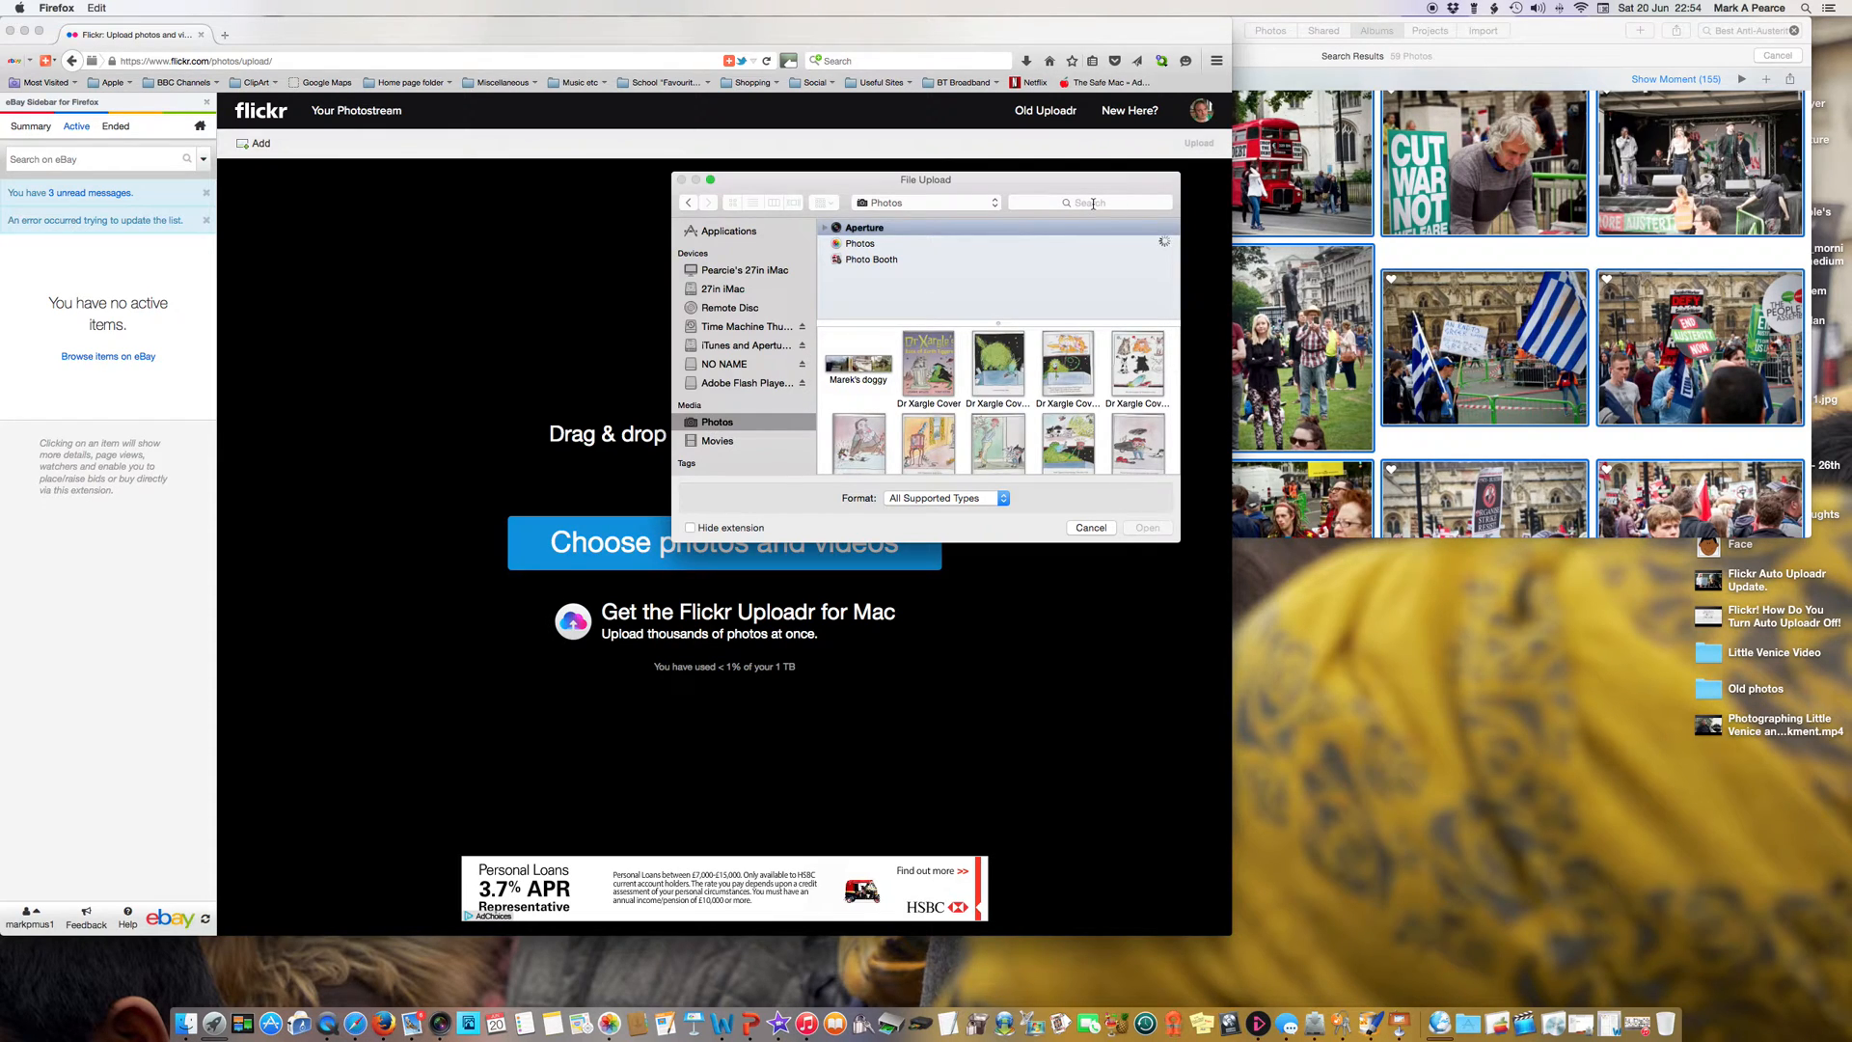
pyautogui.click(873, 245)
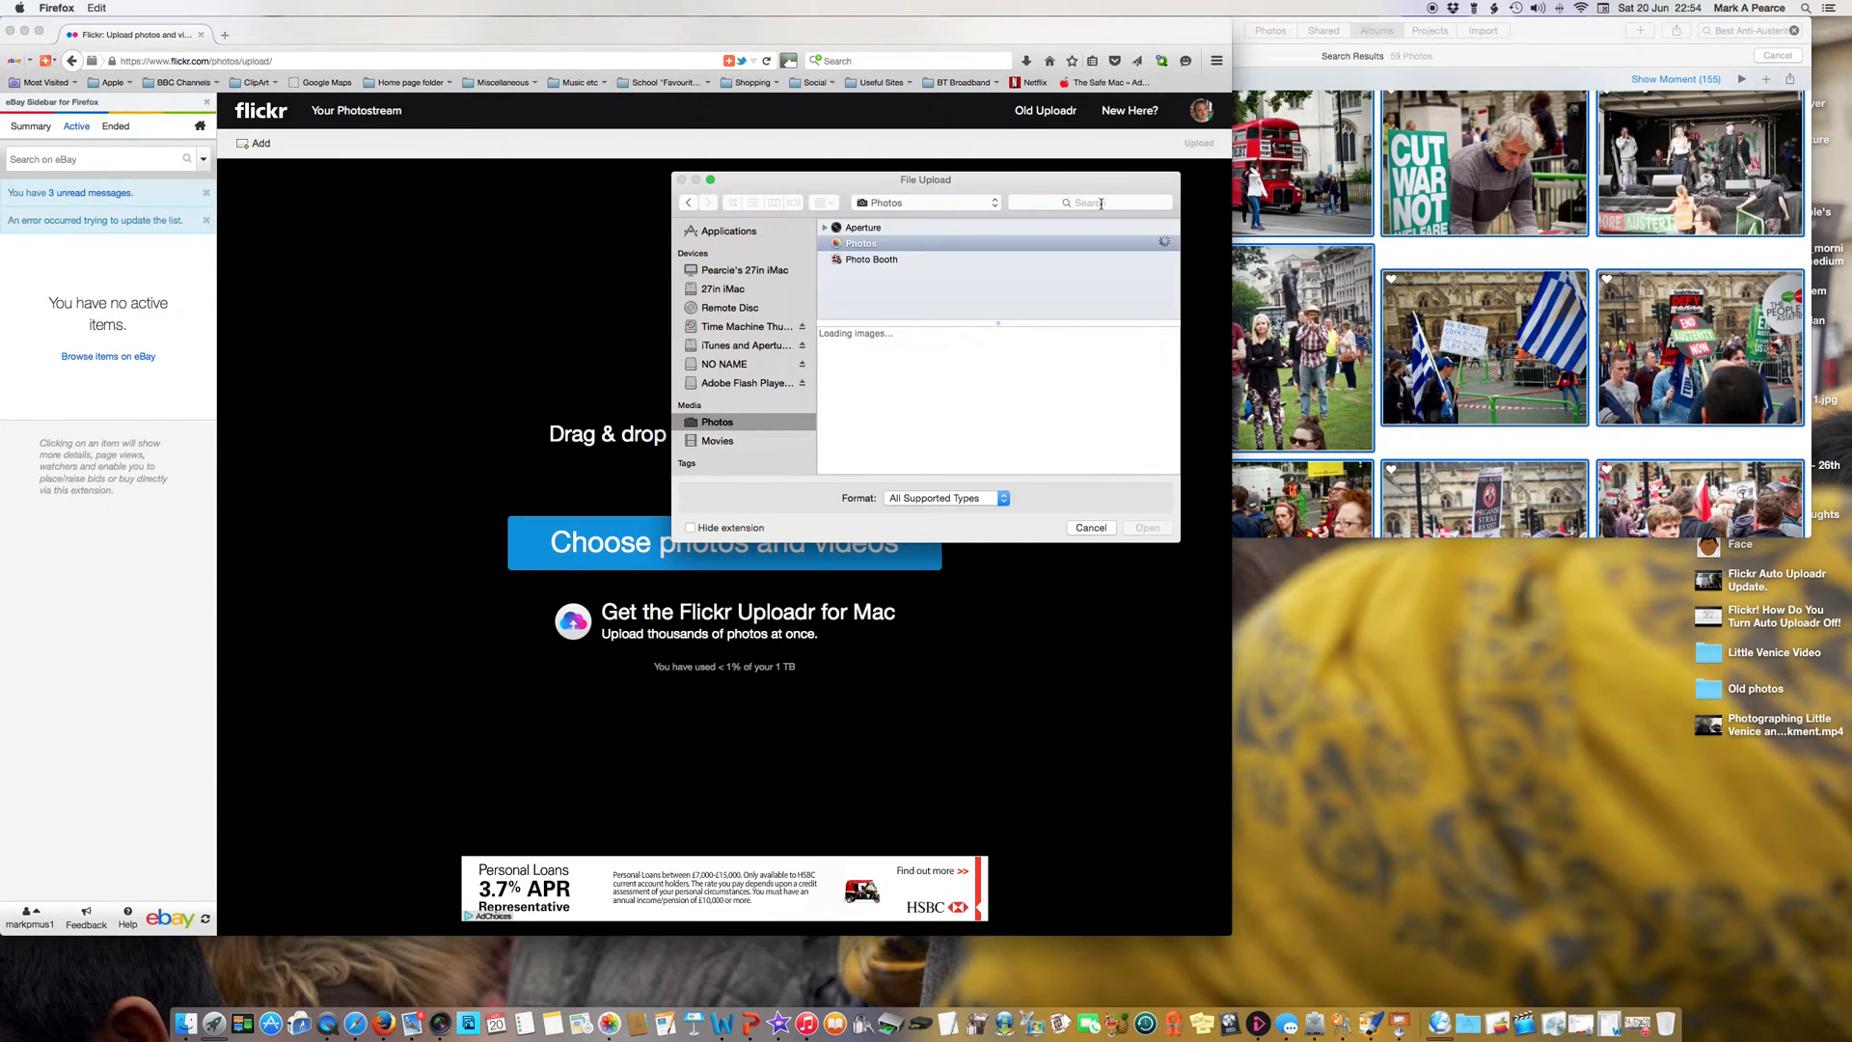
# Search the Photos library in the file chooser for "Best Anti-Austerity".
pyautogui.click(1100, 204)
pyautogui.write('Best An')
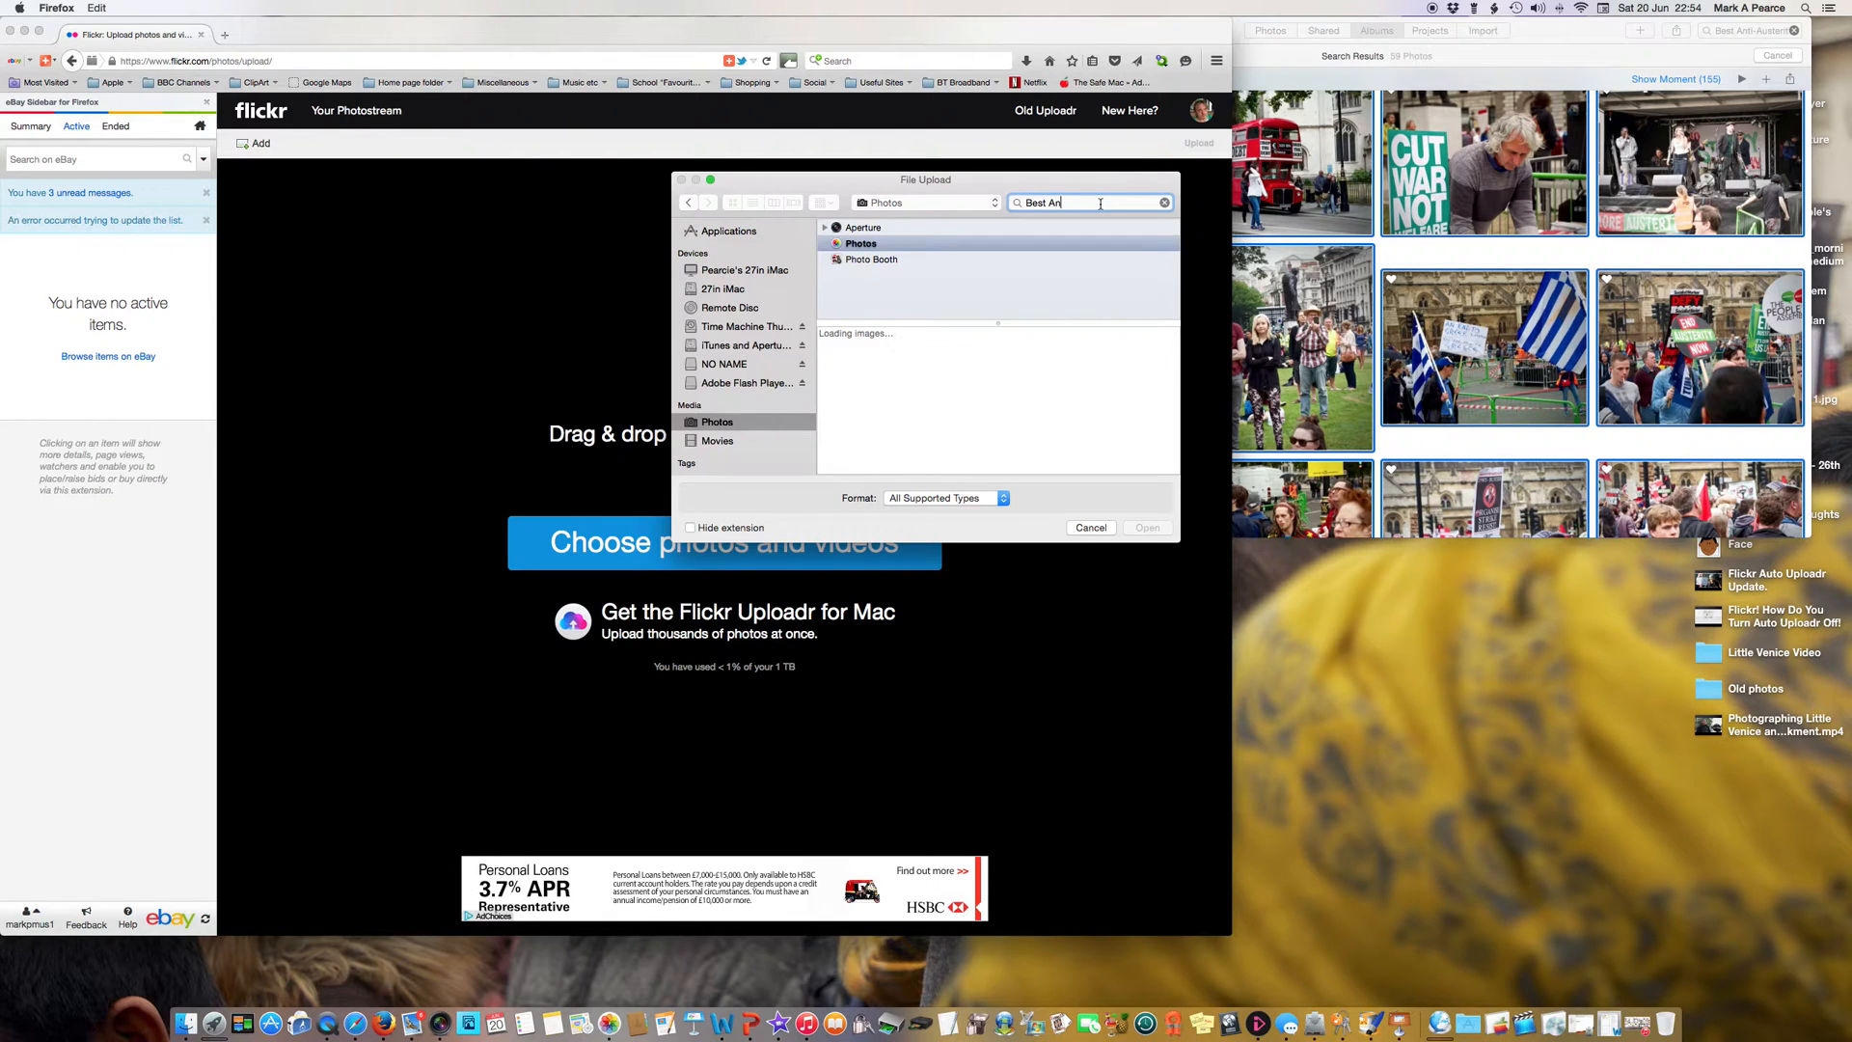
pyautogui.write('ti')
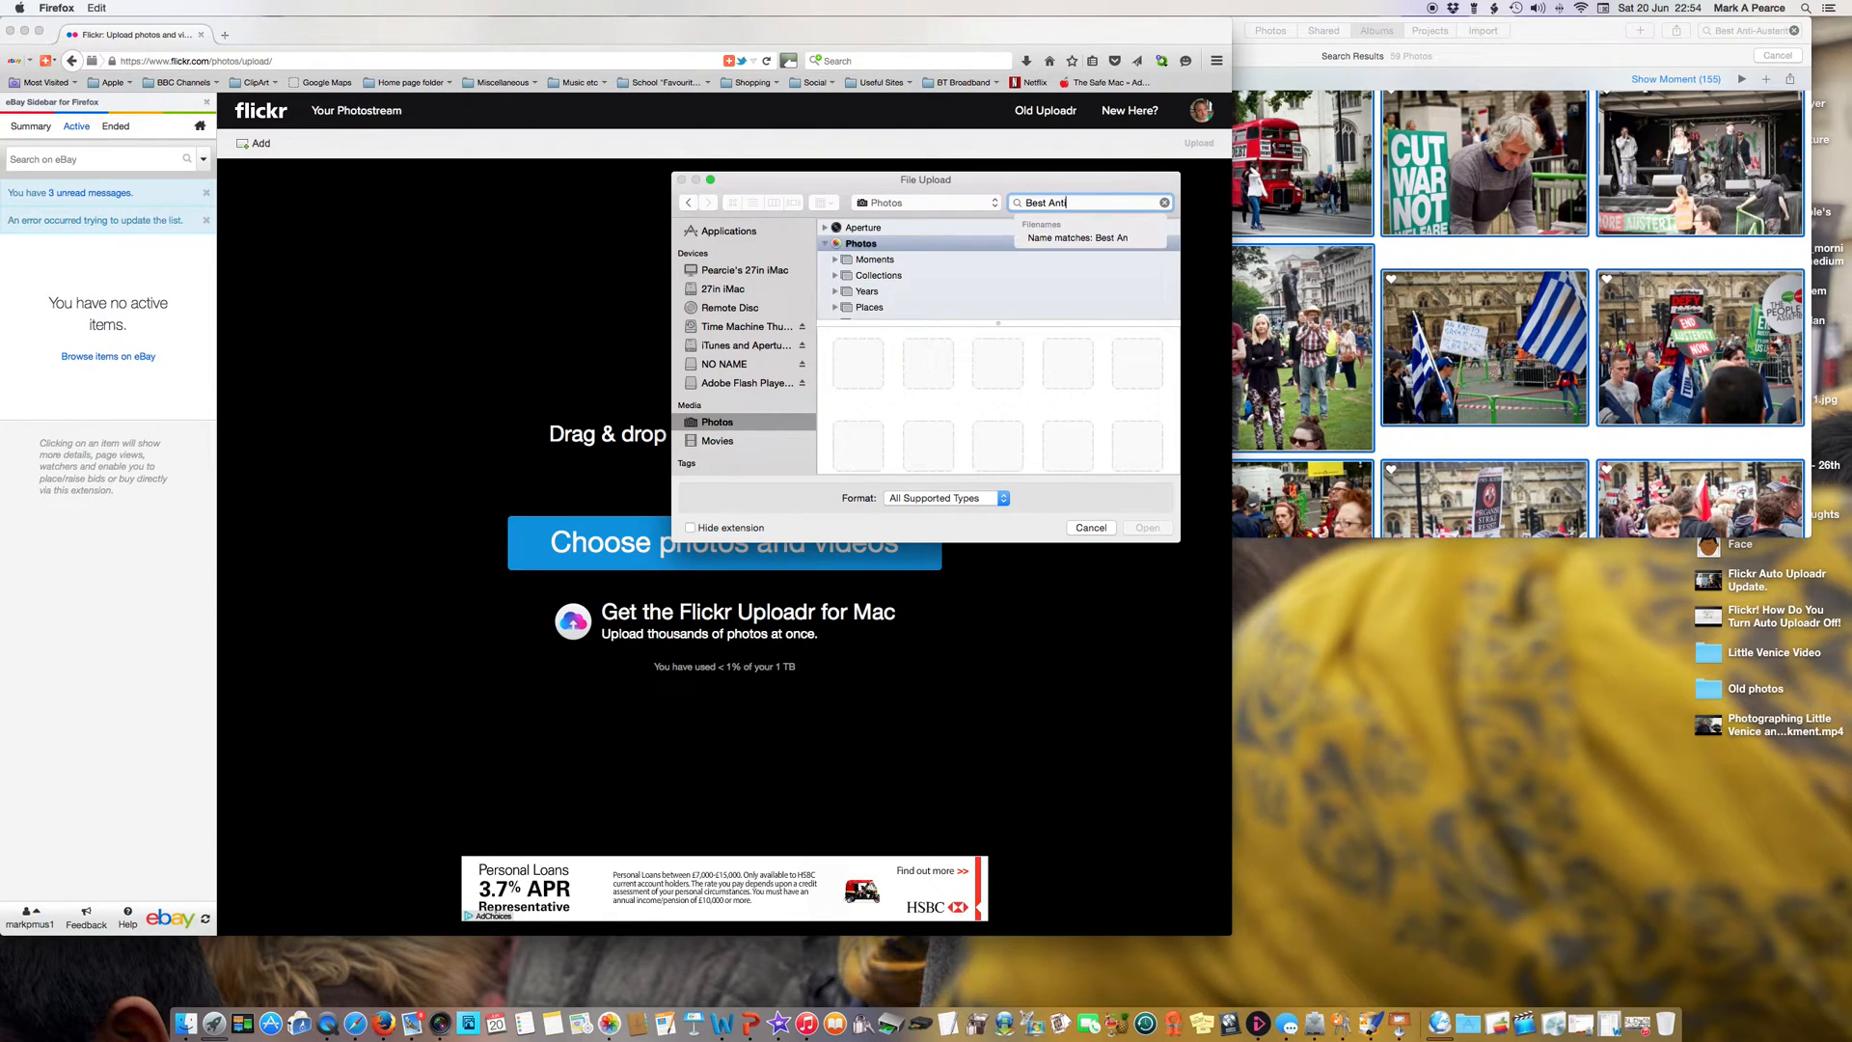
pyautogui.write('-Austerity')
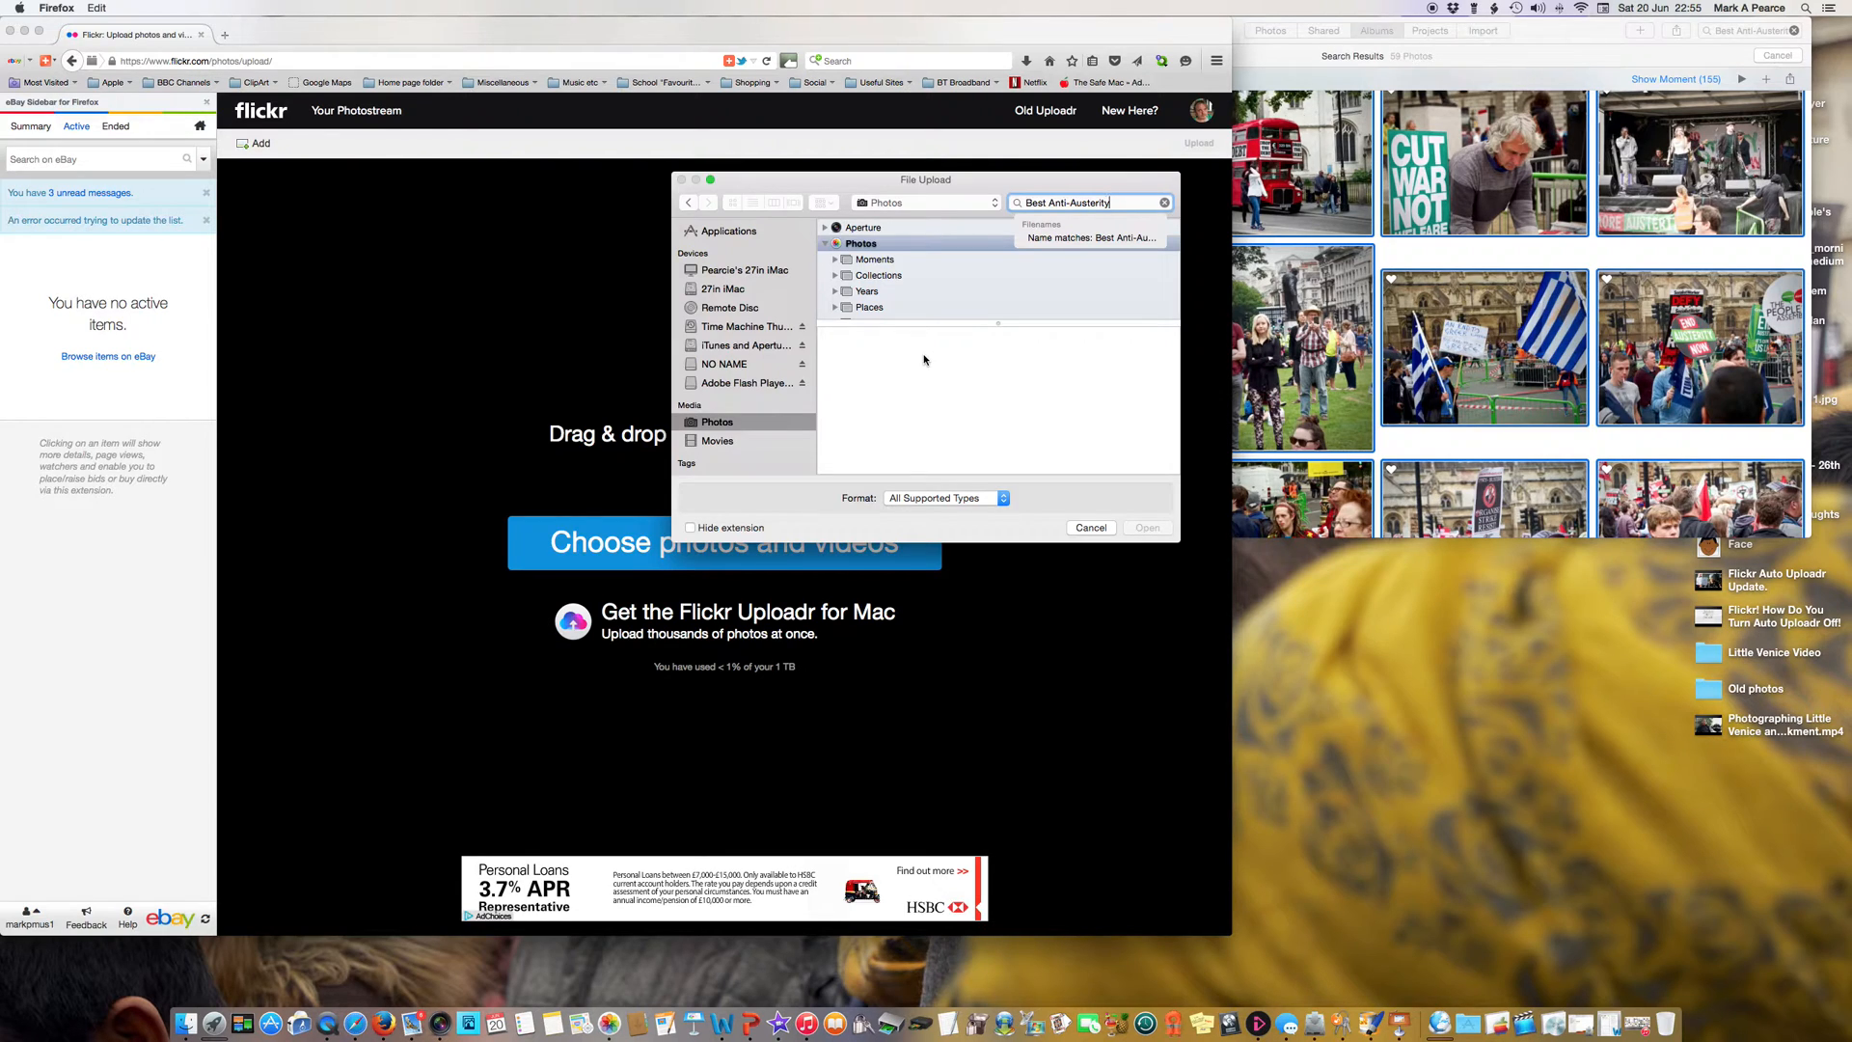
# Try to select all photos in the Best Anti-Austerity album for upload, and cancel the file chooser.
pyautogui.scroll(-2, 917, 299)
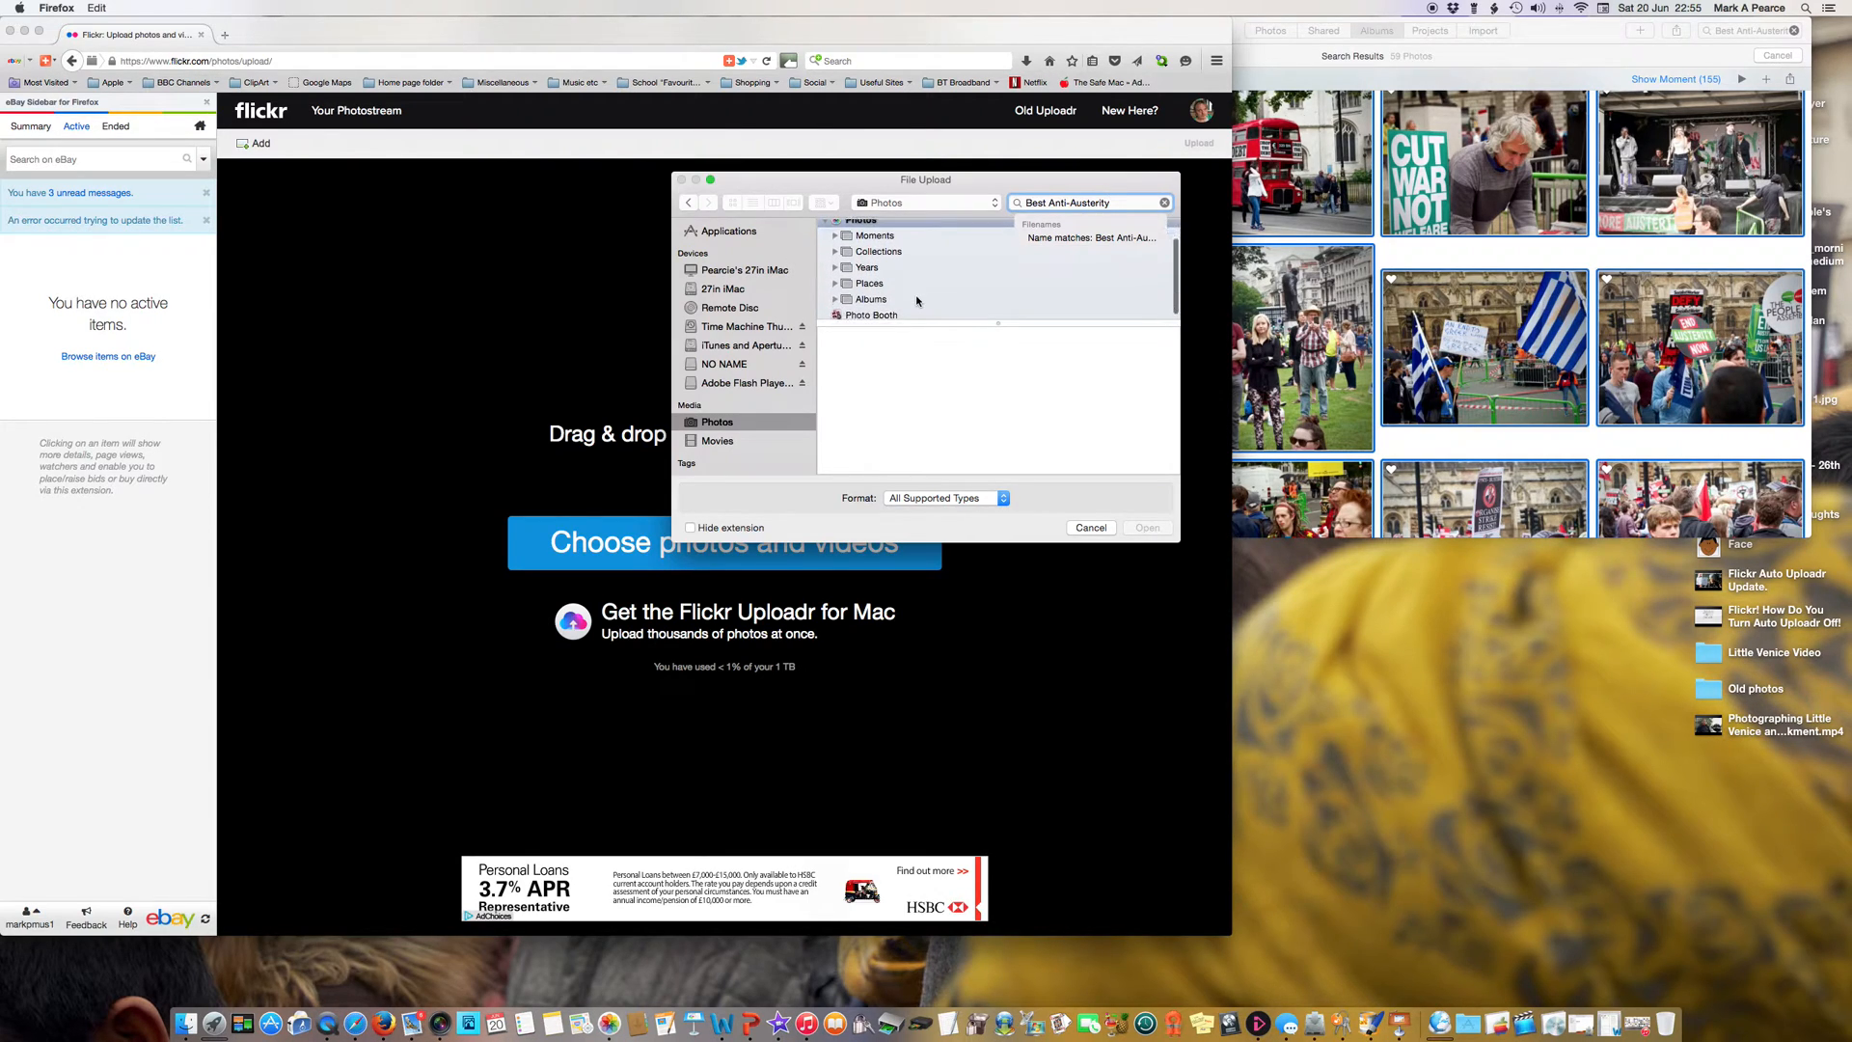
pyautogui.click(858, 302)
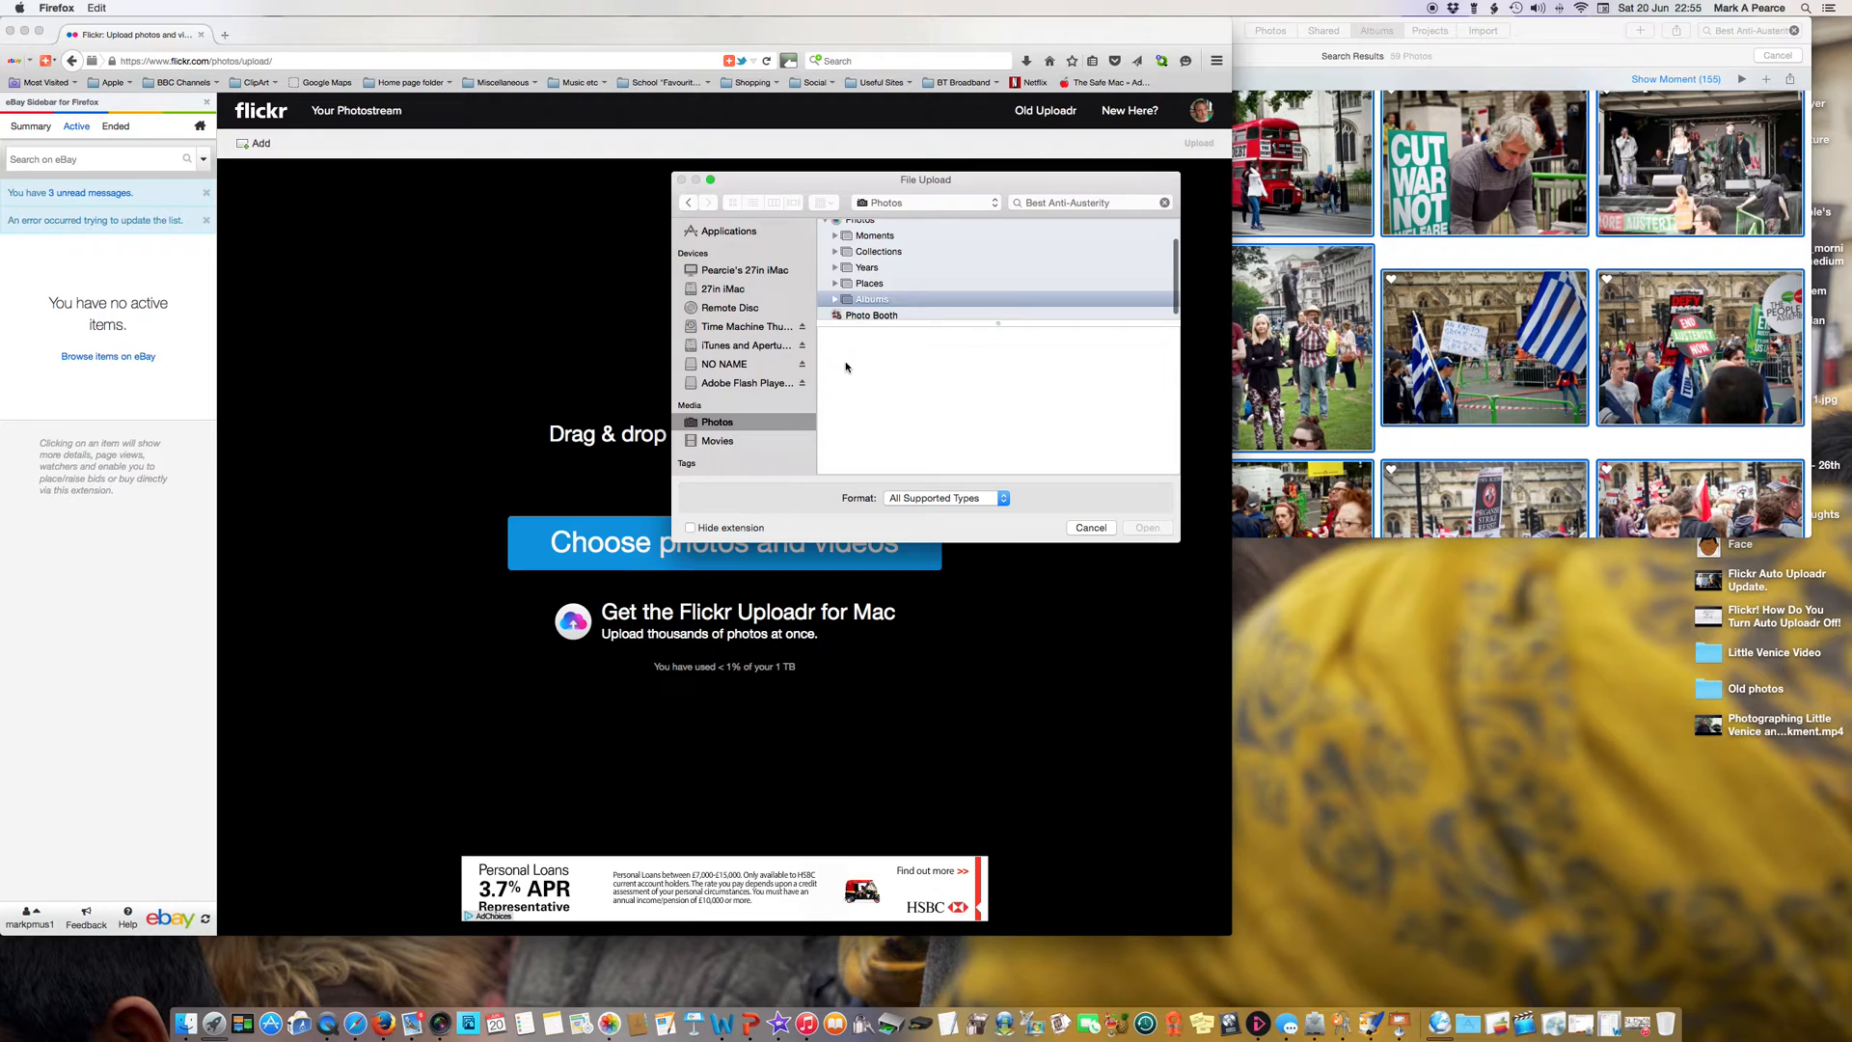
pyautogui.click(834, 300)
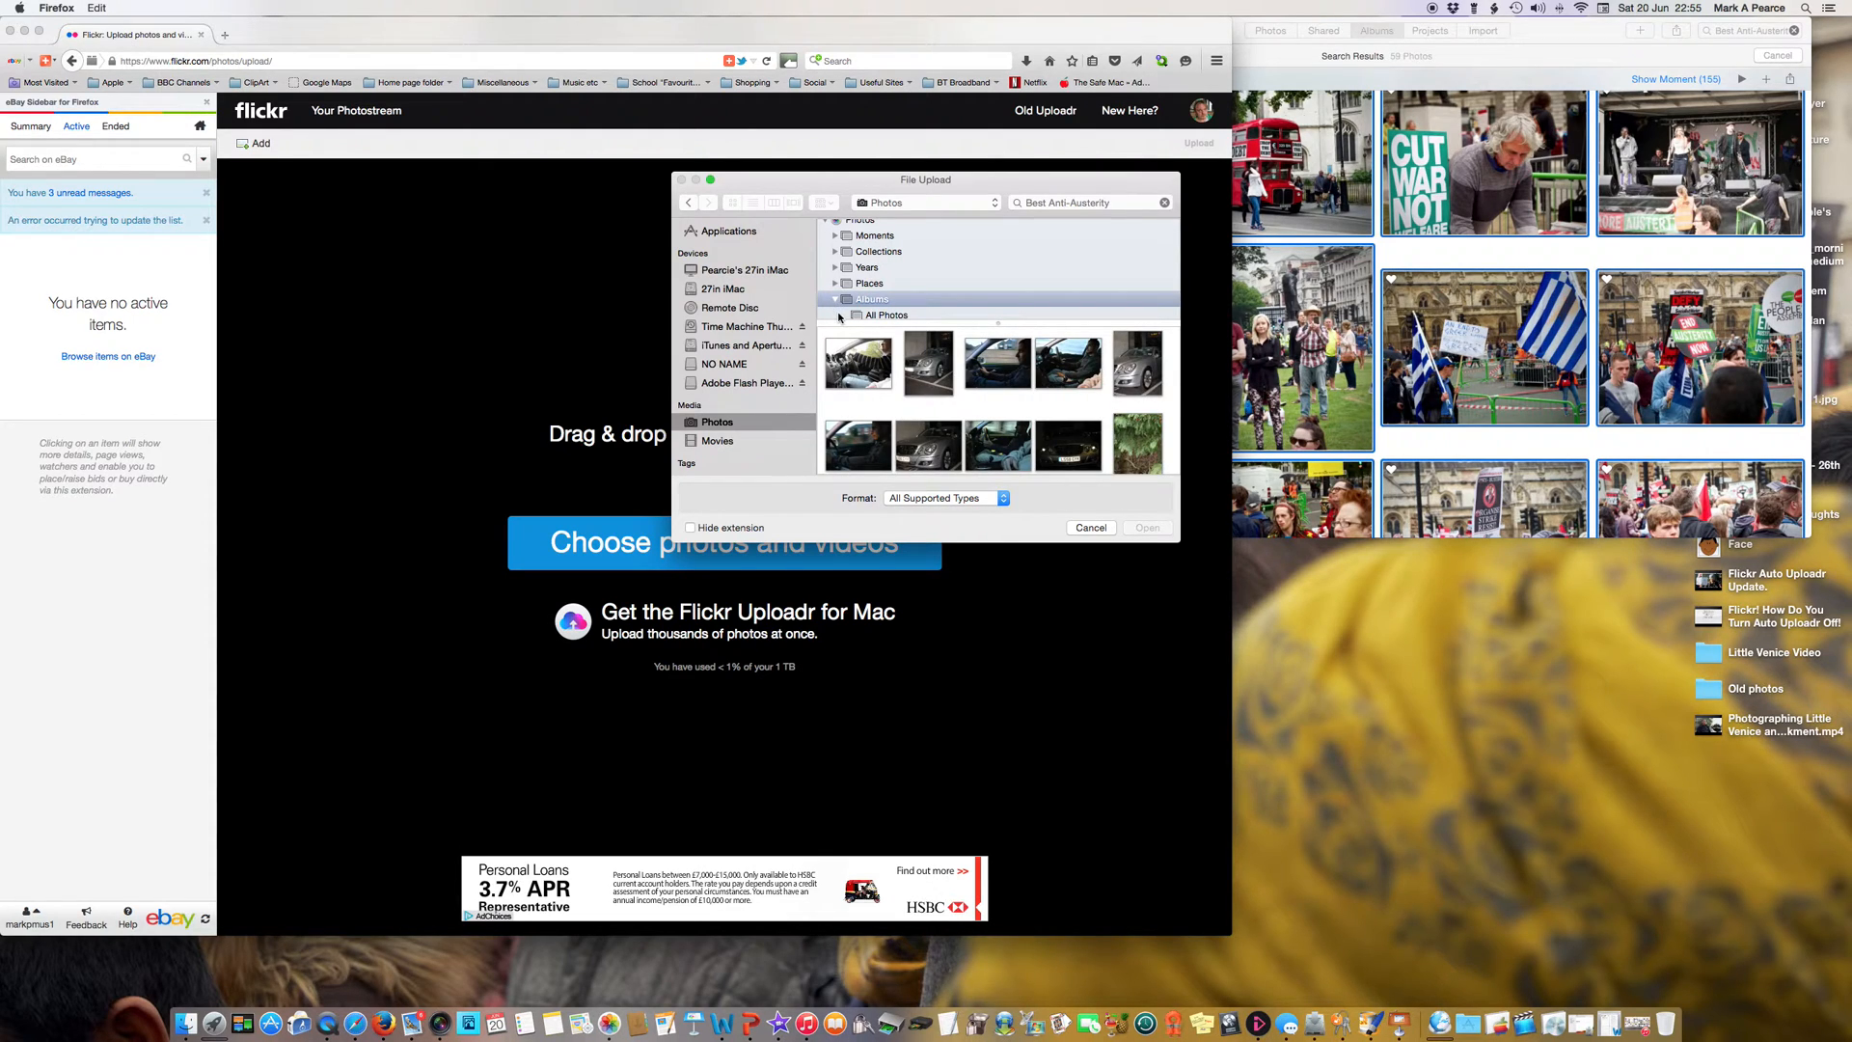
pyautogui.scroll(-2, 838, 311)
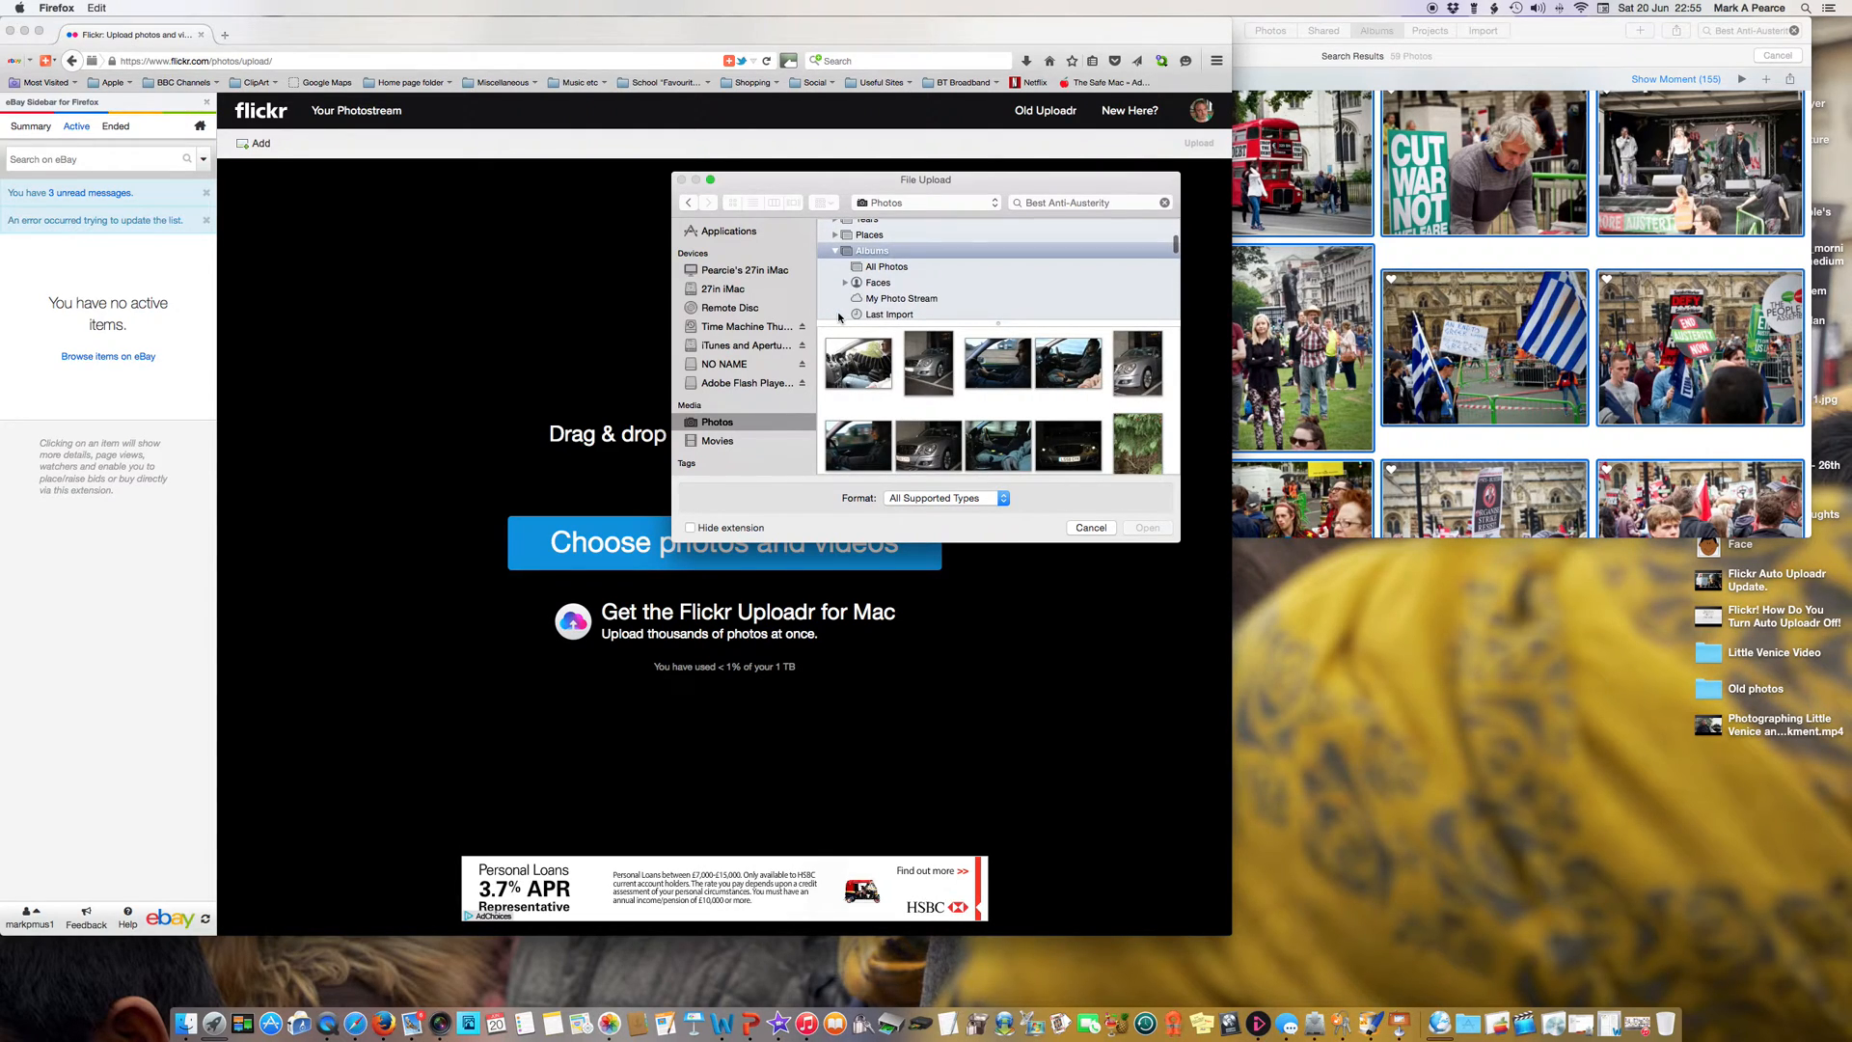
pyautogui.scroll(-3, 839, 317)
pyautogui.scroll(-2, 839, 318)
pyautogui.click(893, 255)
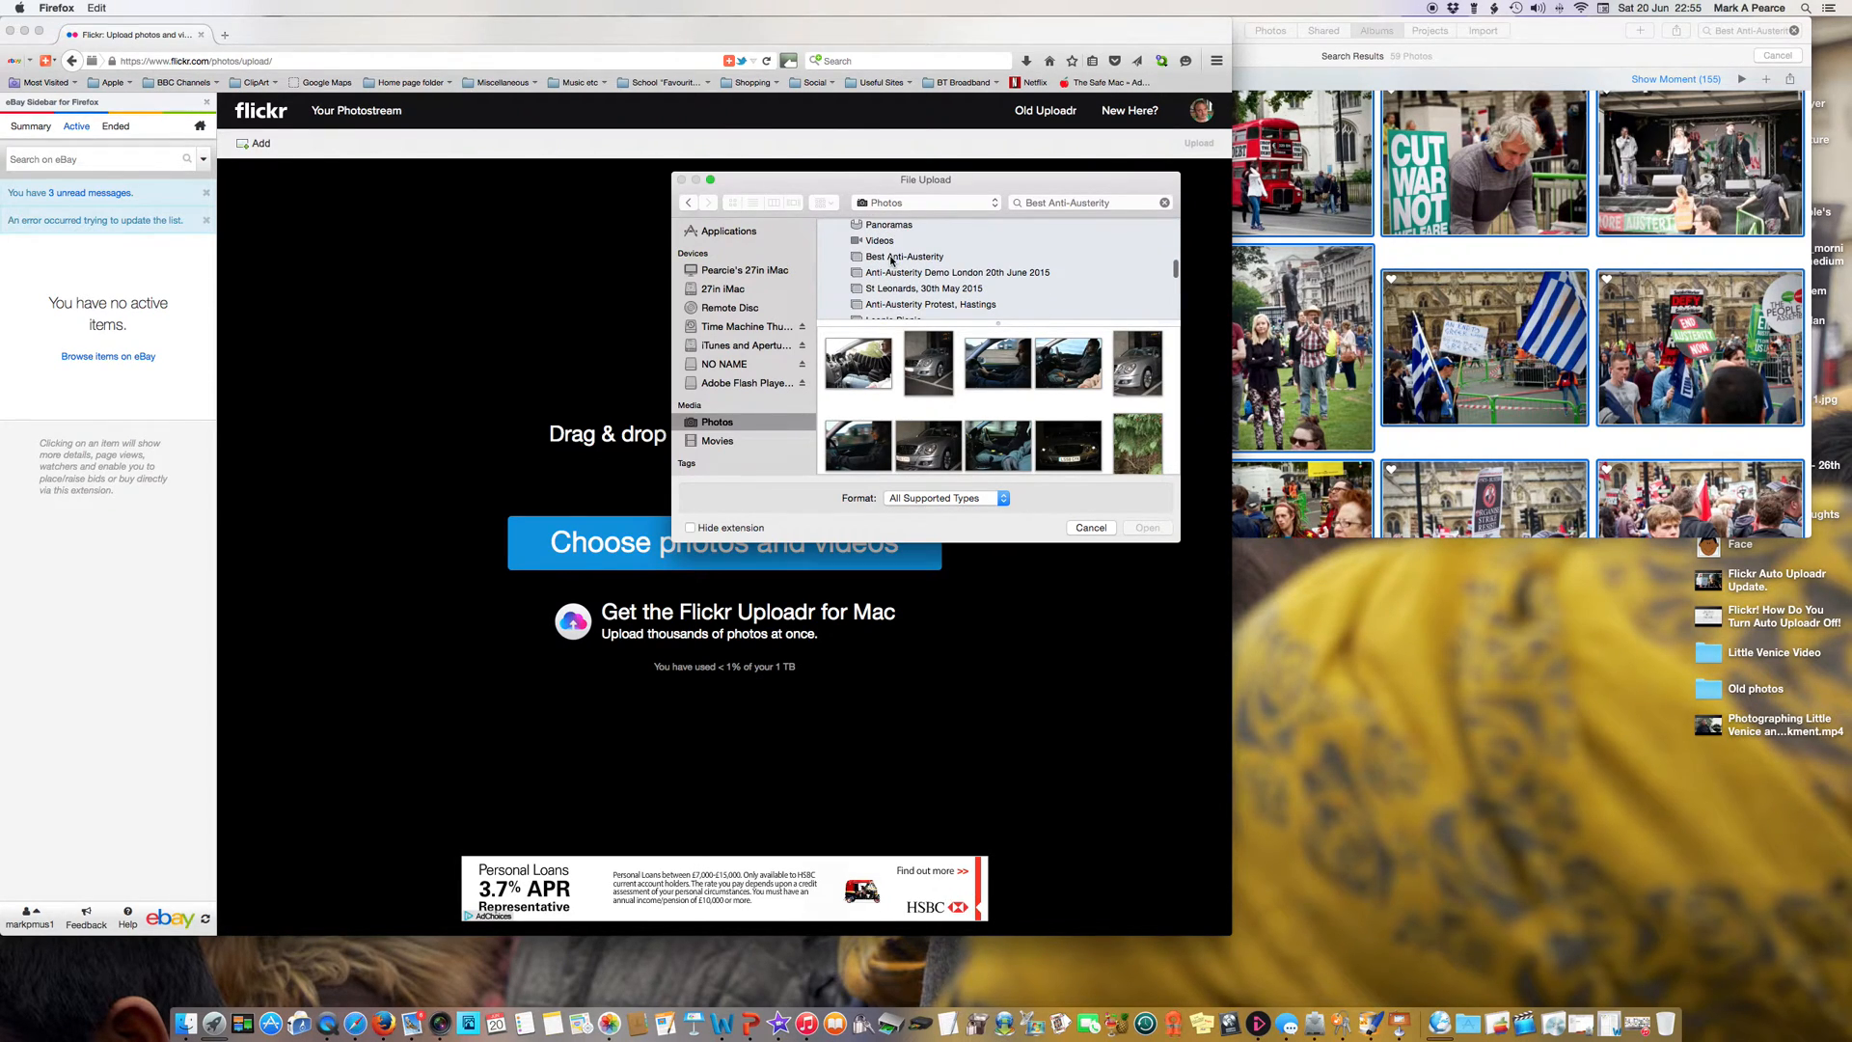
pyautogui.click(845, 380)
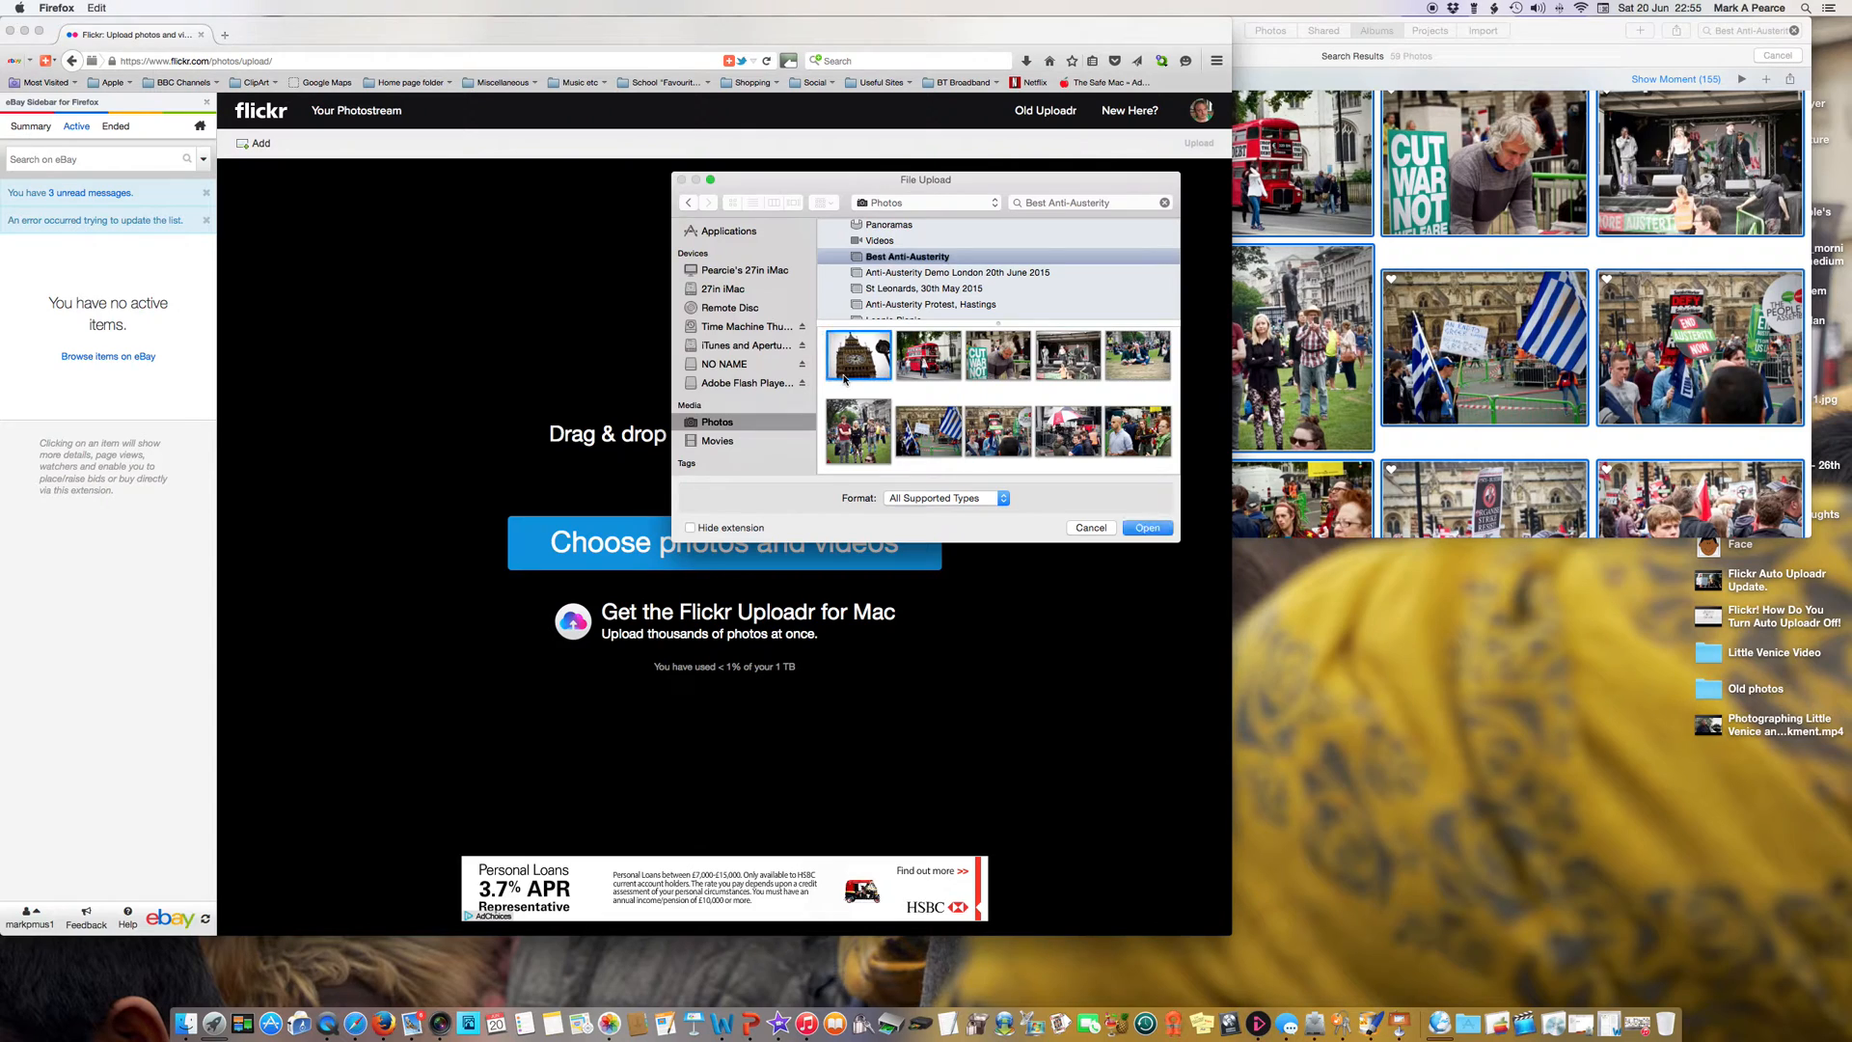
pyautogui.press('super+a')
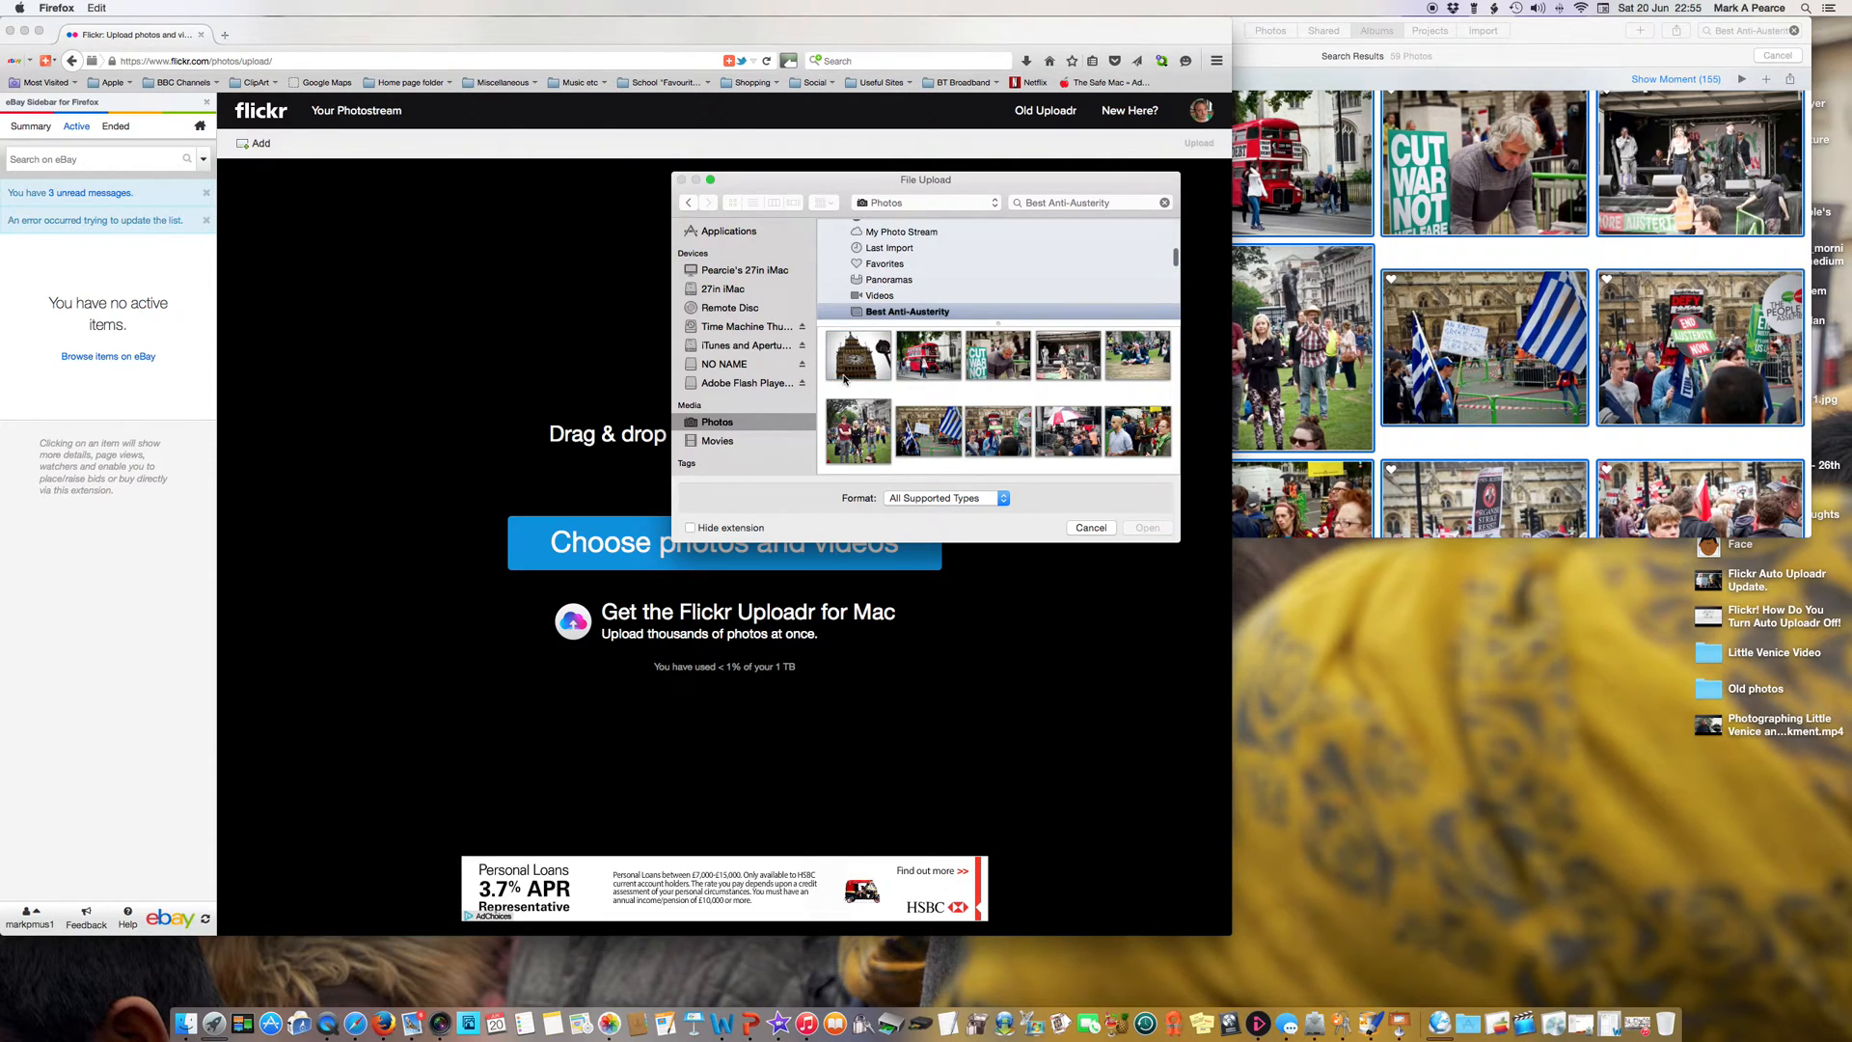
pyautogui.click(1090, 529)
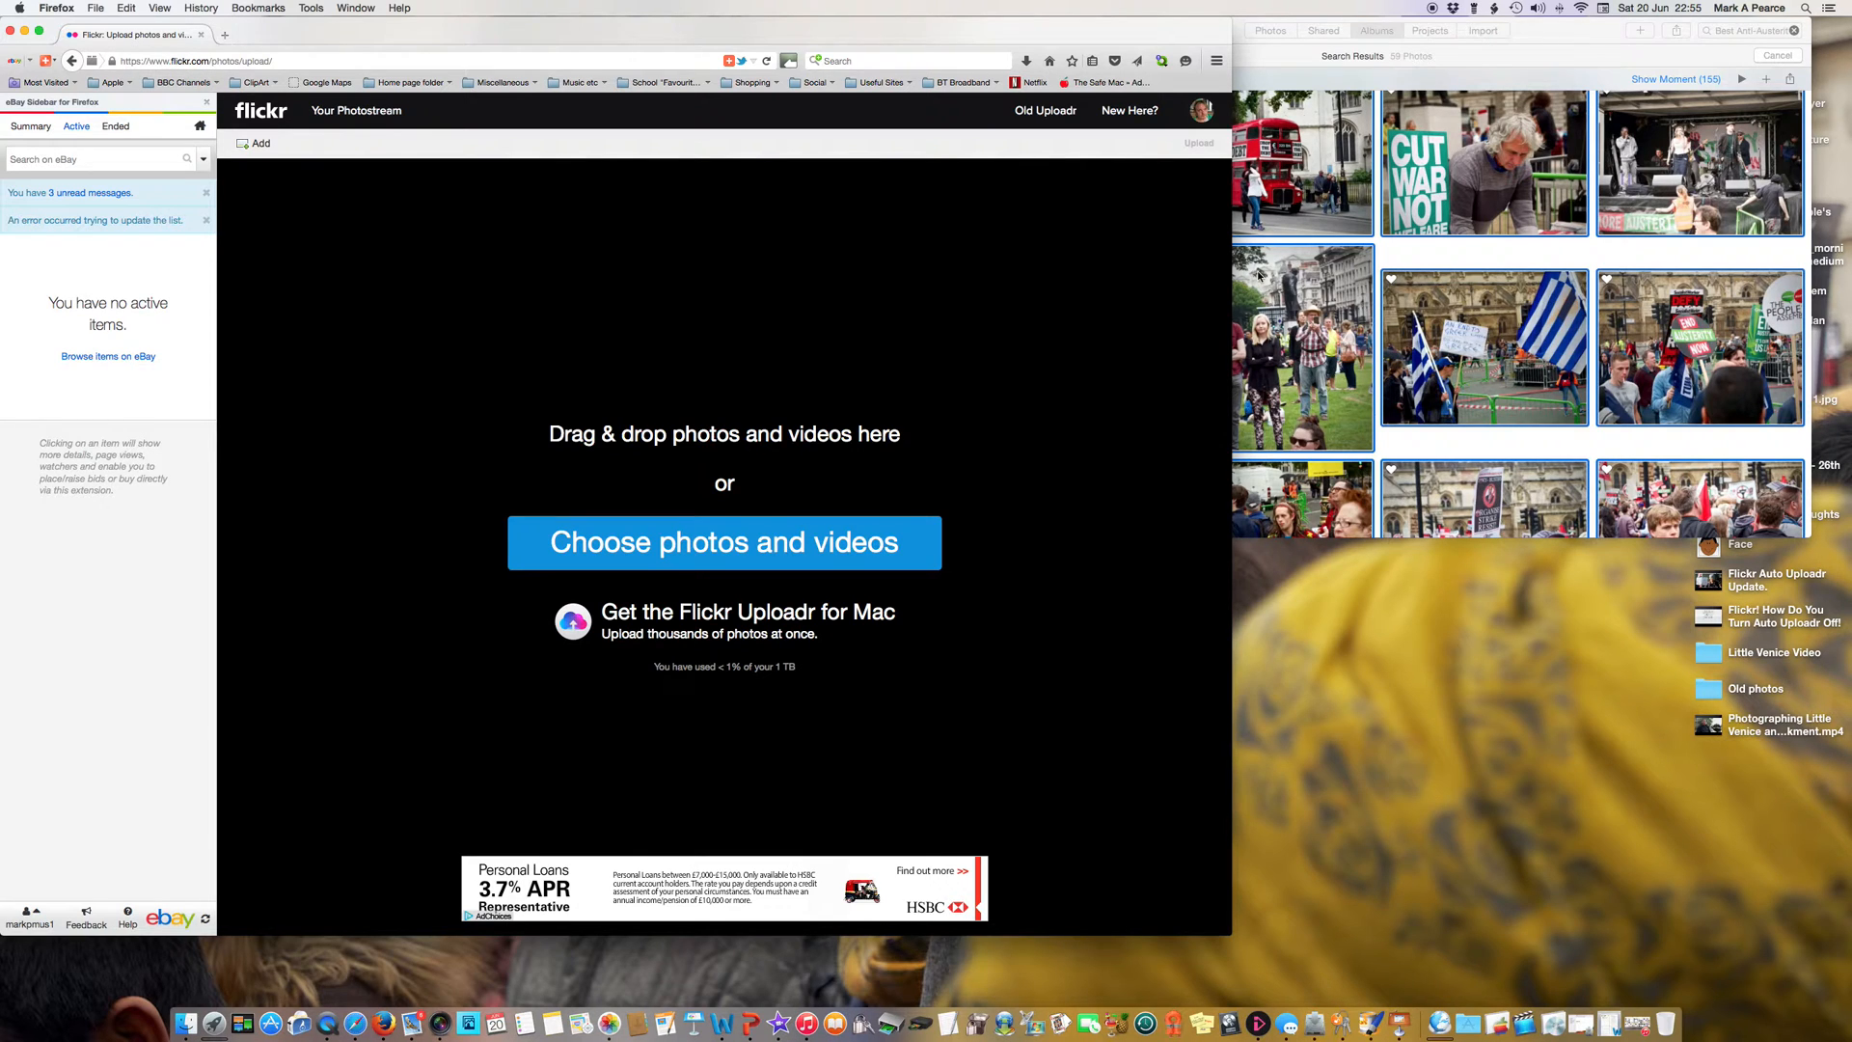
# Switch to Photos and share the selected anti-austerity photos using Add to Aperture.
pyautogui.click(1303, 170)
pyautogui.scroll(-1, 1132, 190)
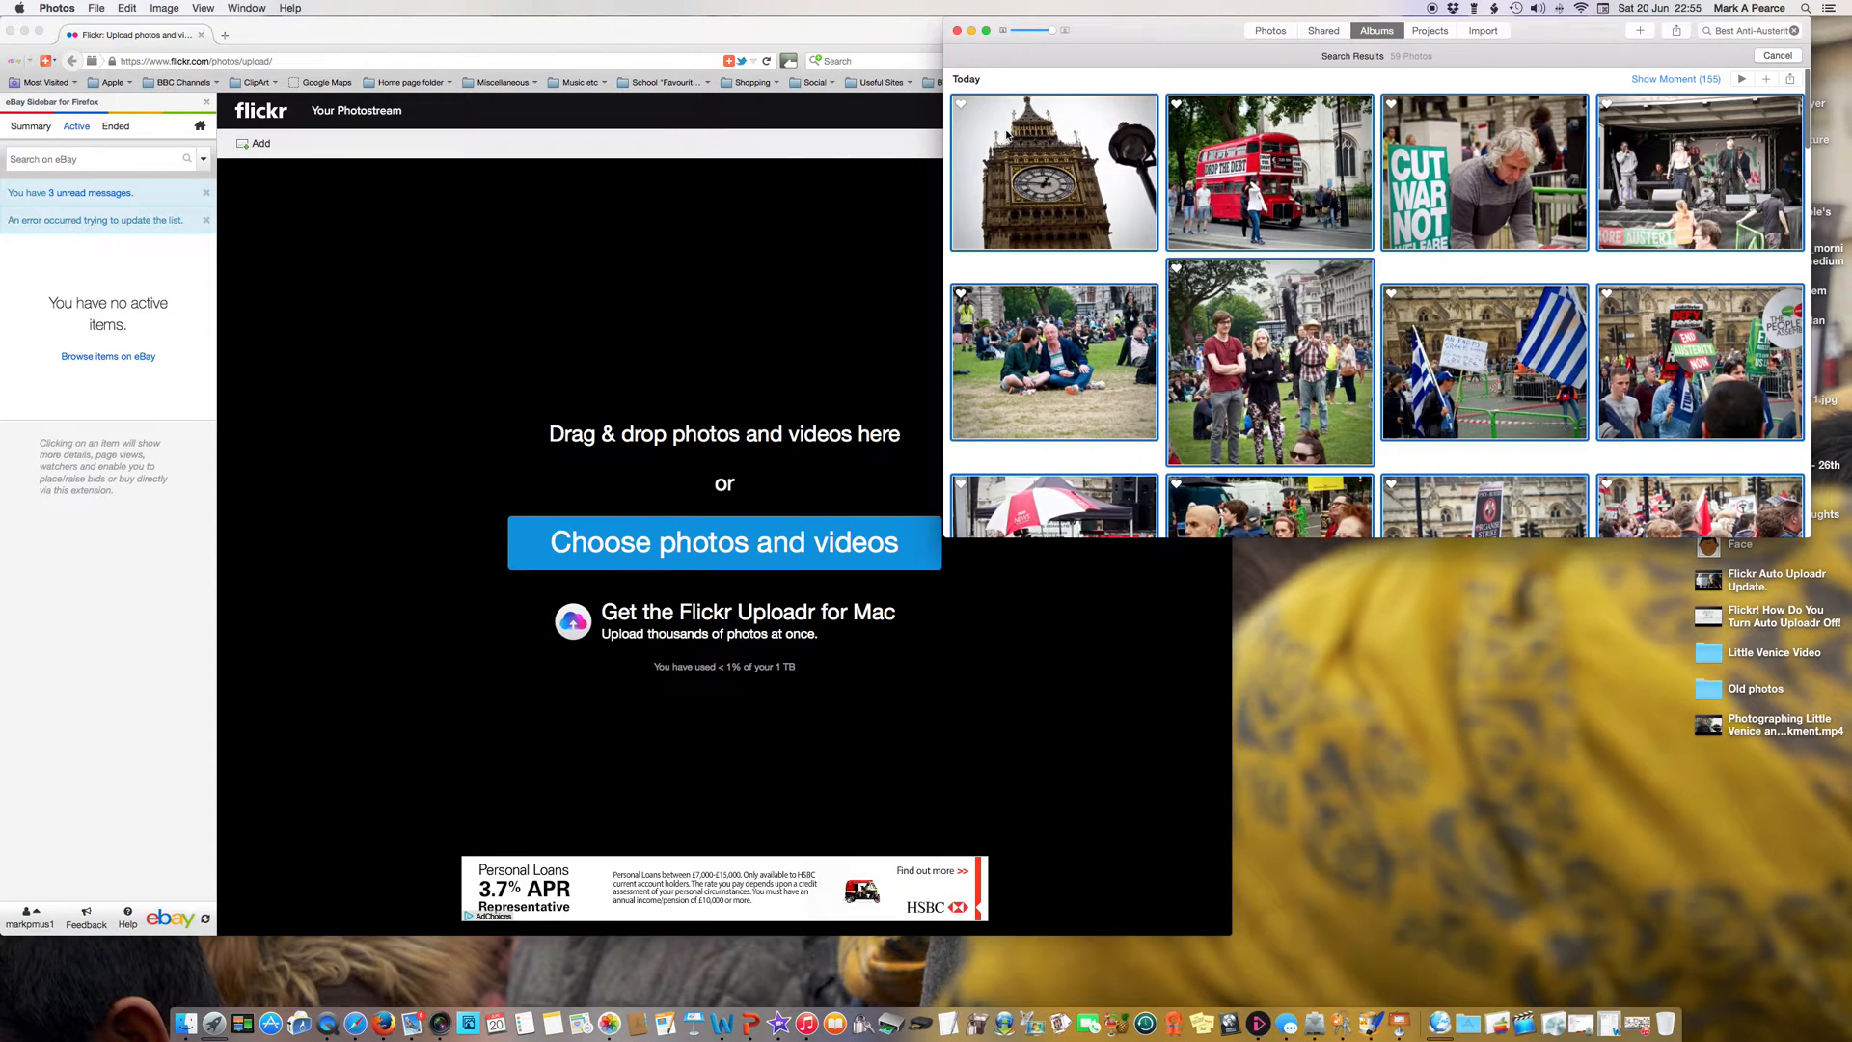
pyautogui.rightClick(1006, 135)
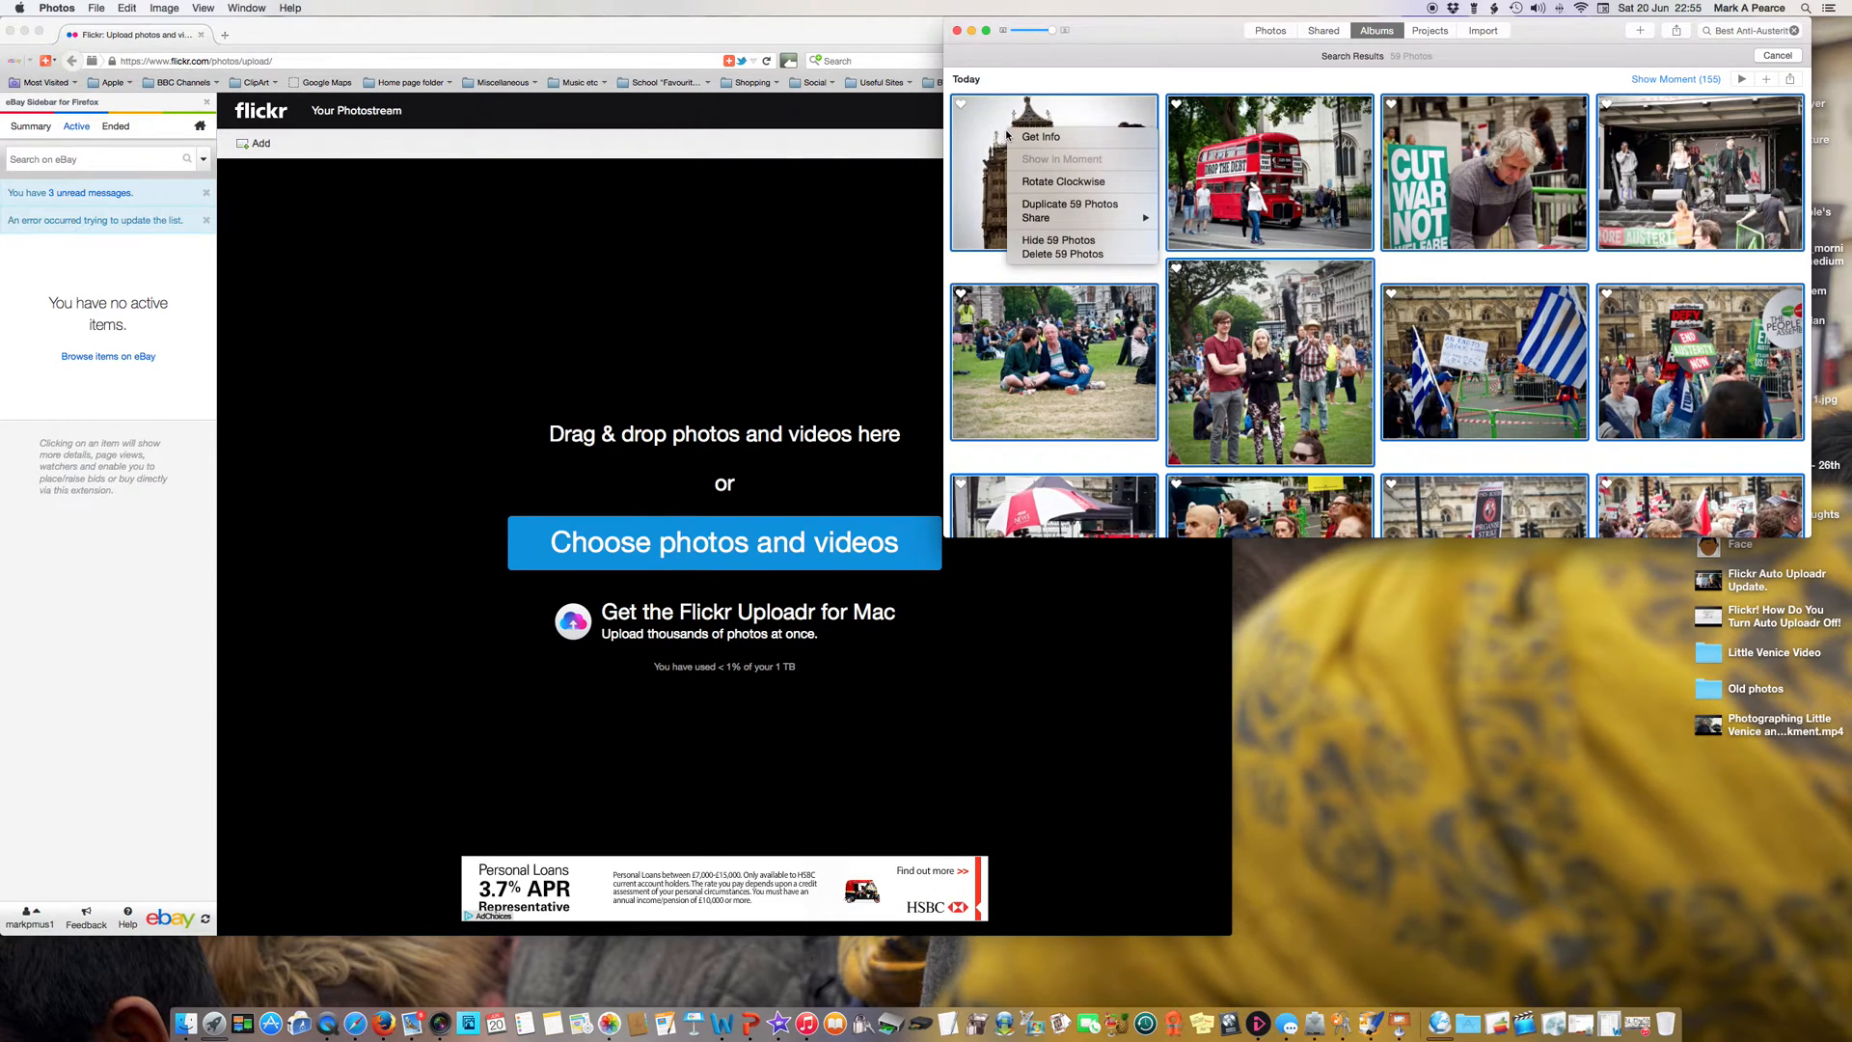
pyautogui.moveTo(1044, 222)
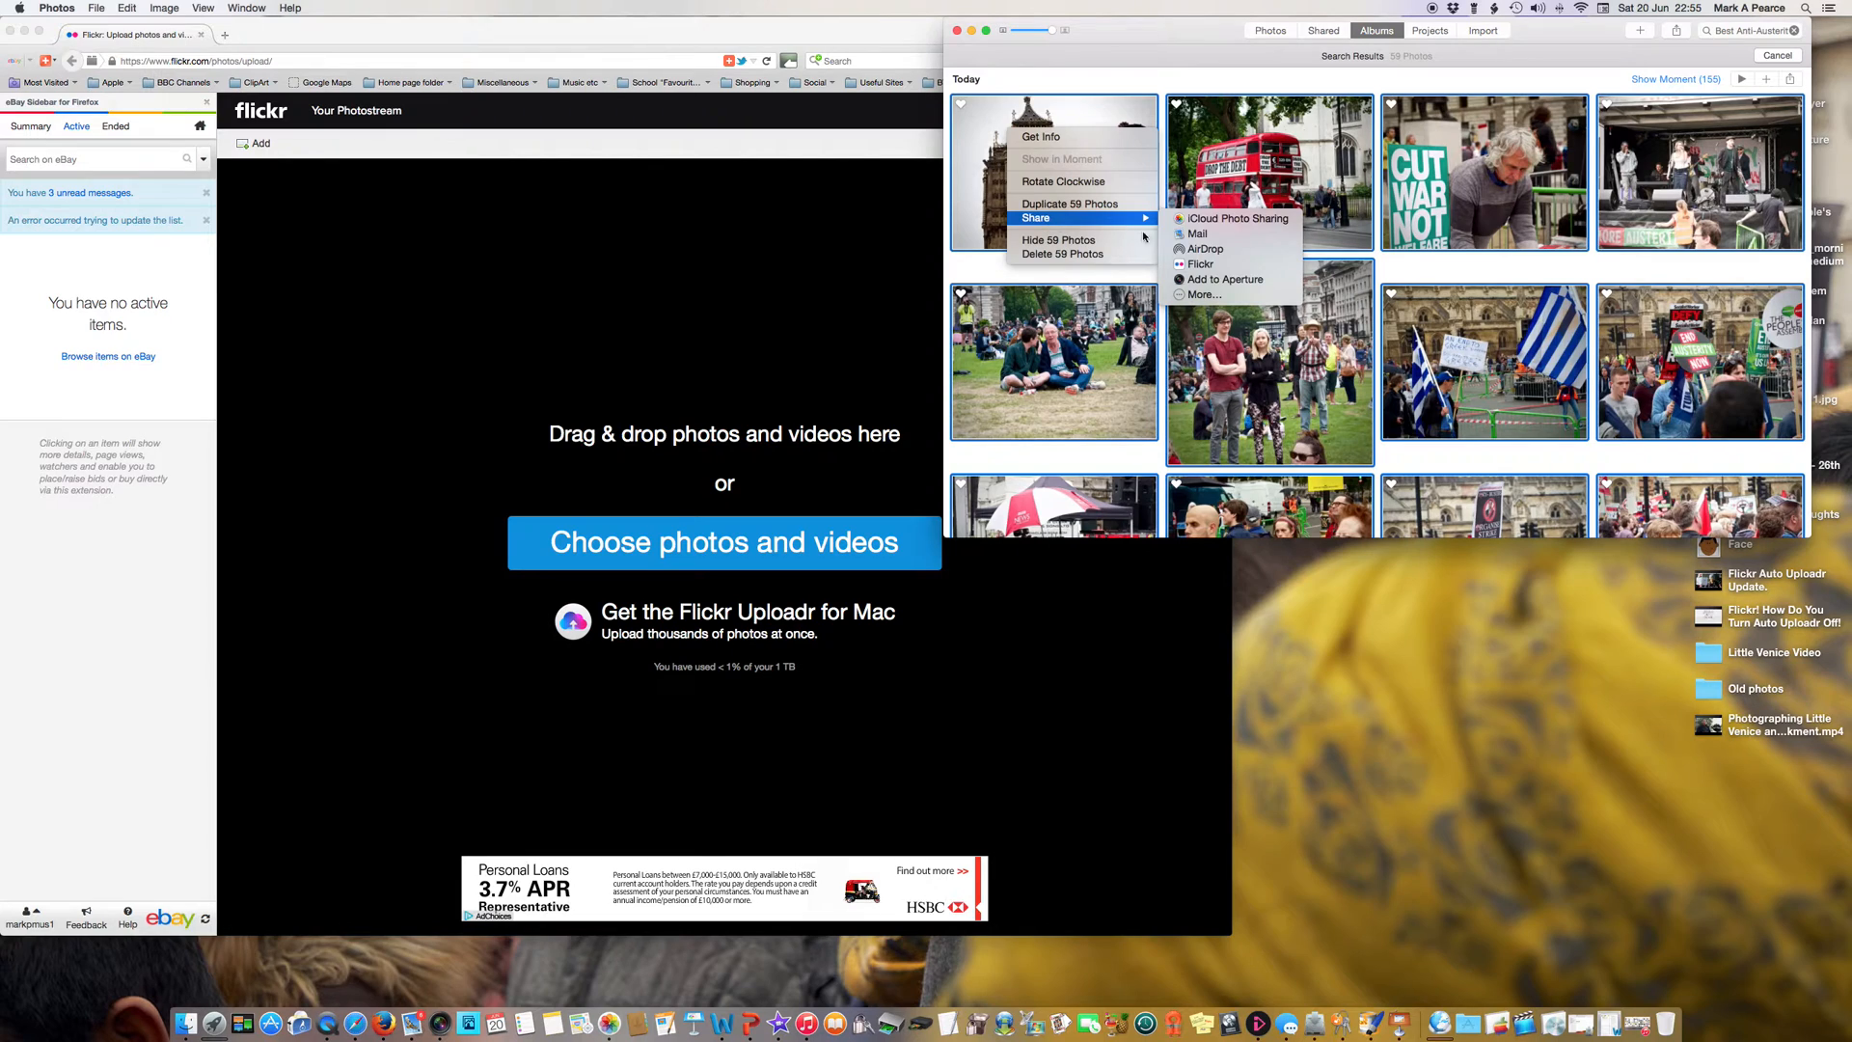
pyautogui.click(1211, 279)
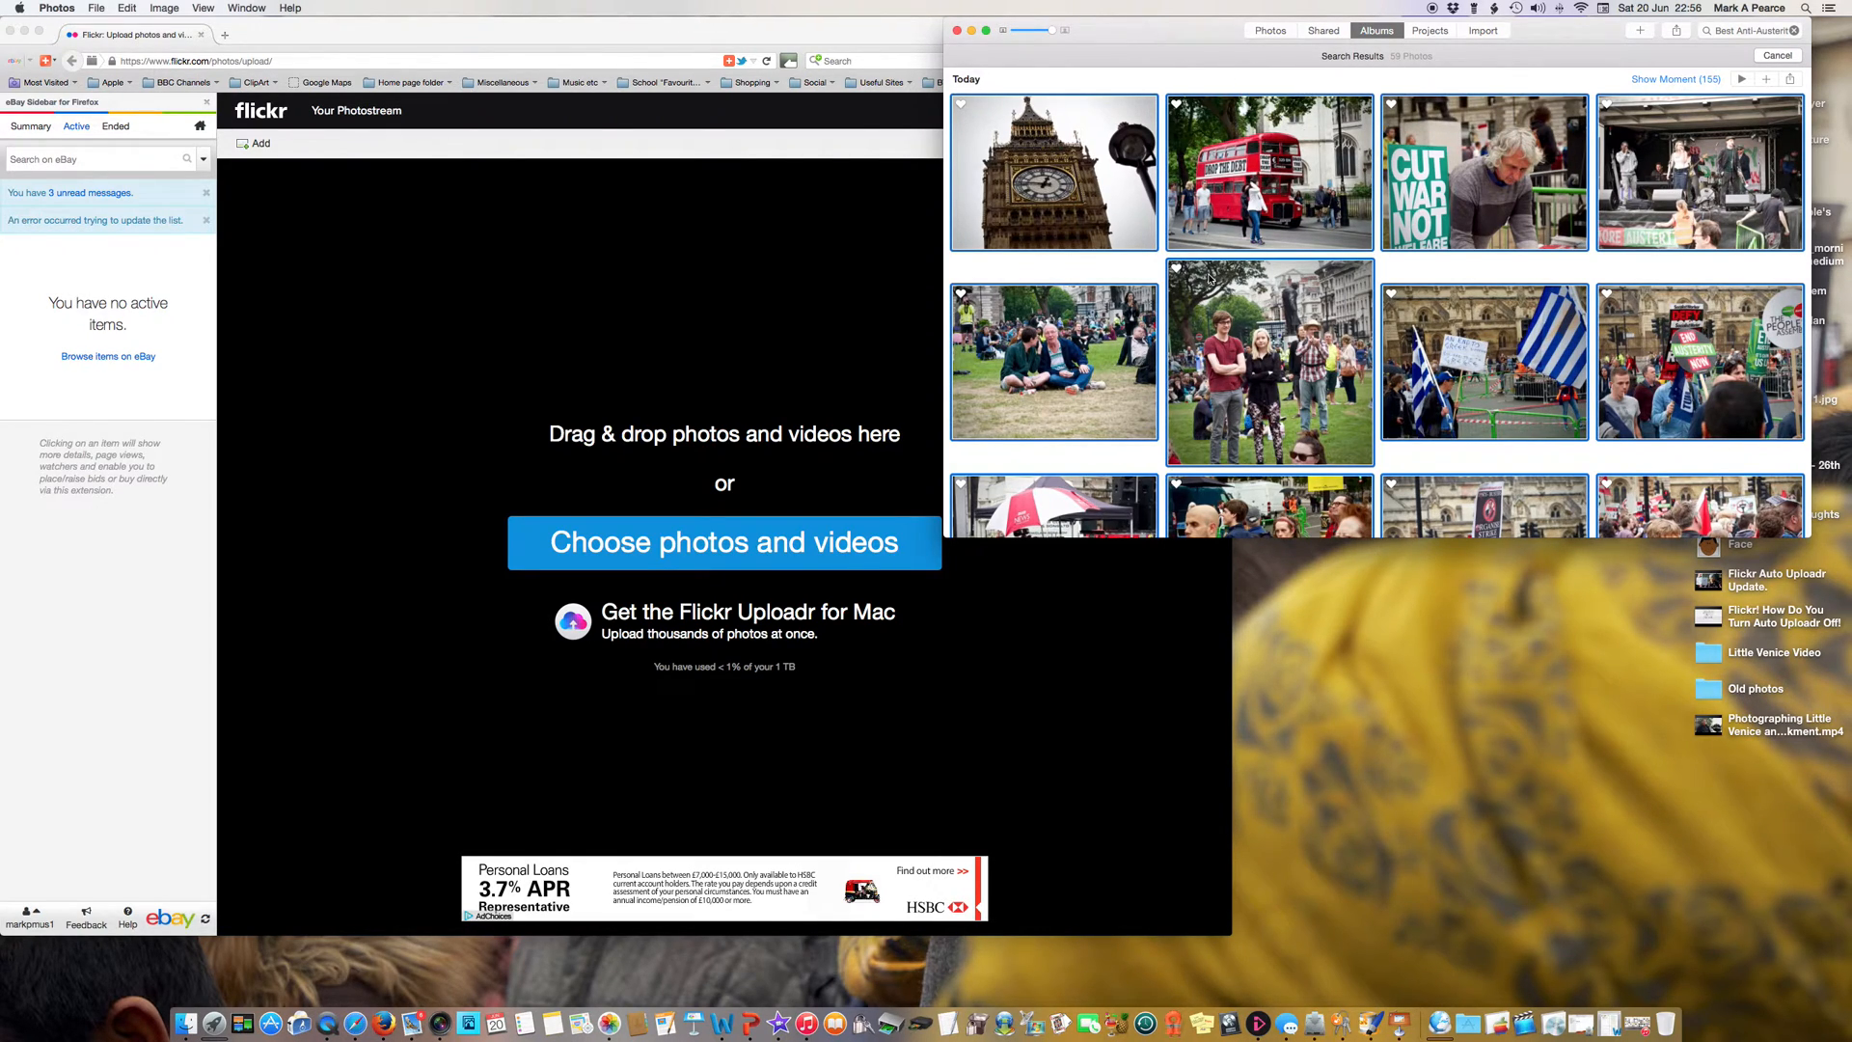
# Switch to Aperture, then close and reopen its import browser.
pyautogui.click(441, 1020)
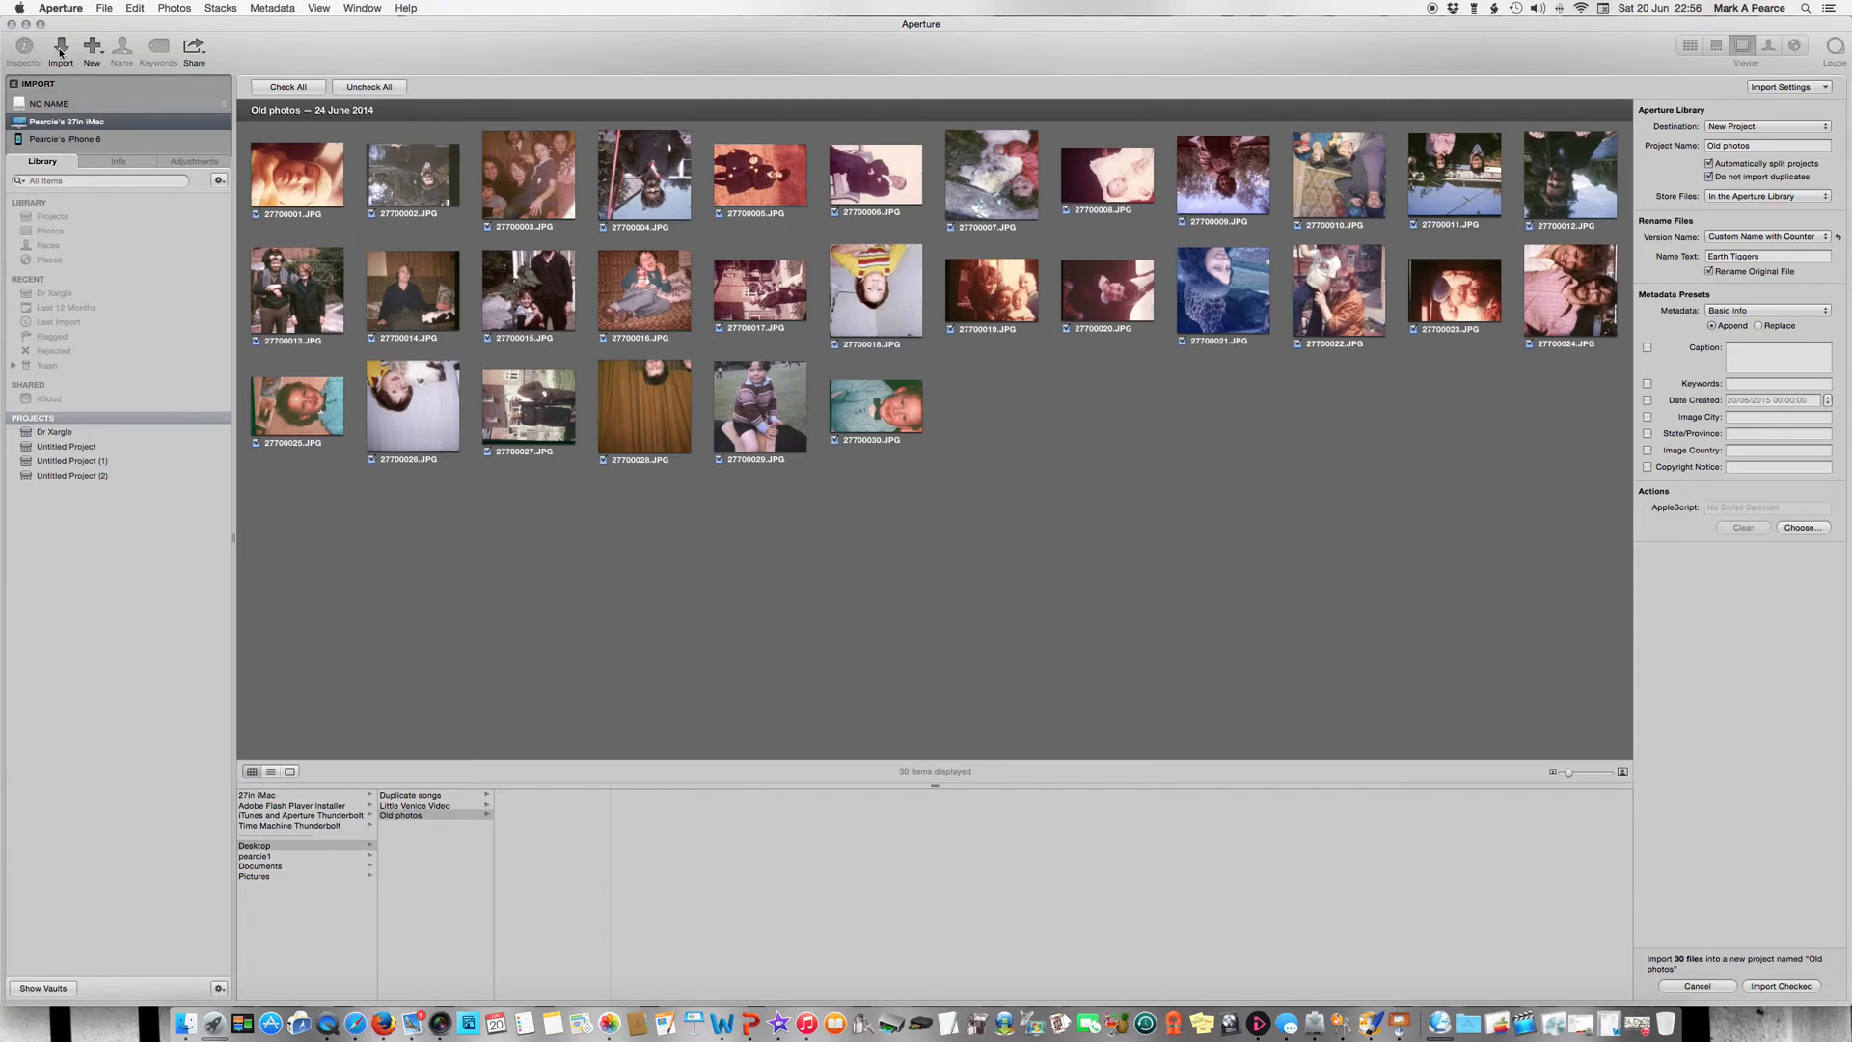
pyautogui.click(60, 52)
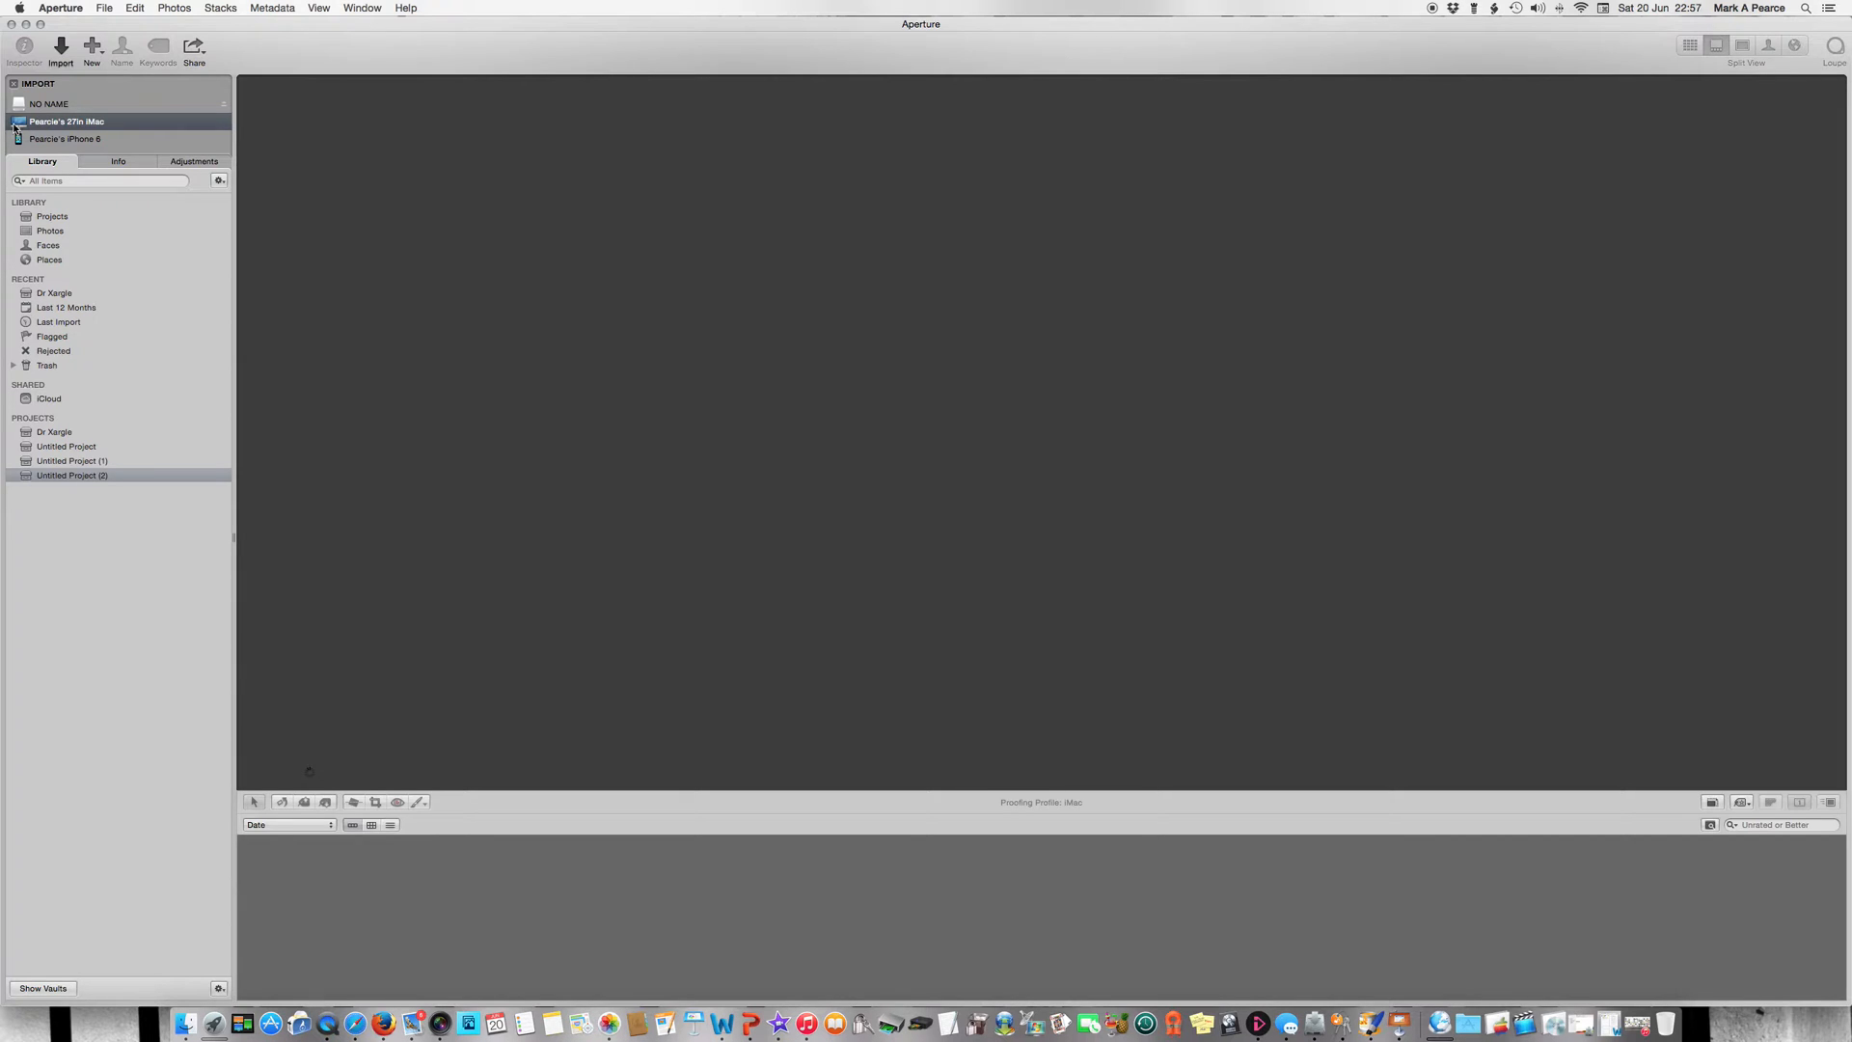
pyautogui.click(65, 51)
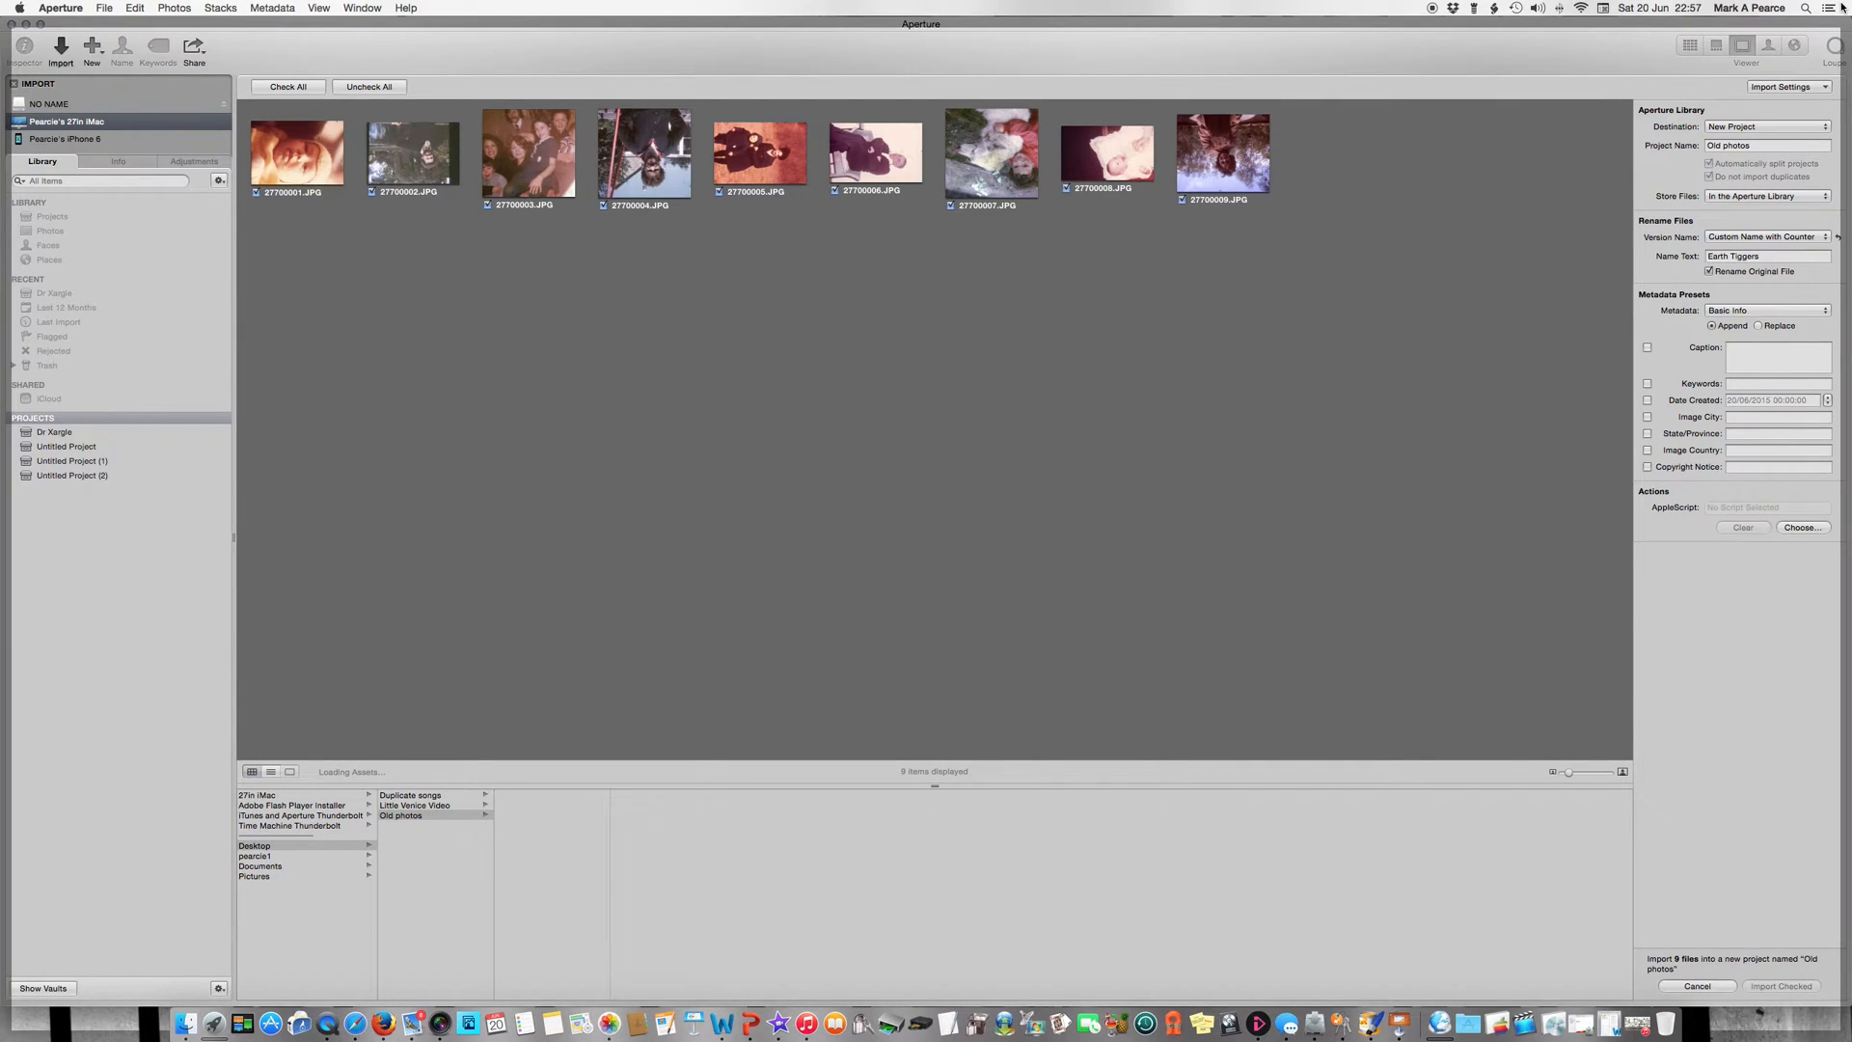
pyautogui.moveTo(1843, 8)
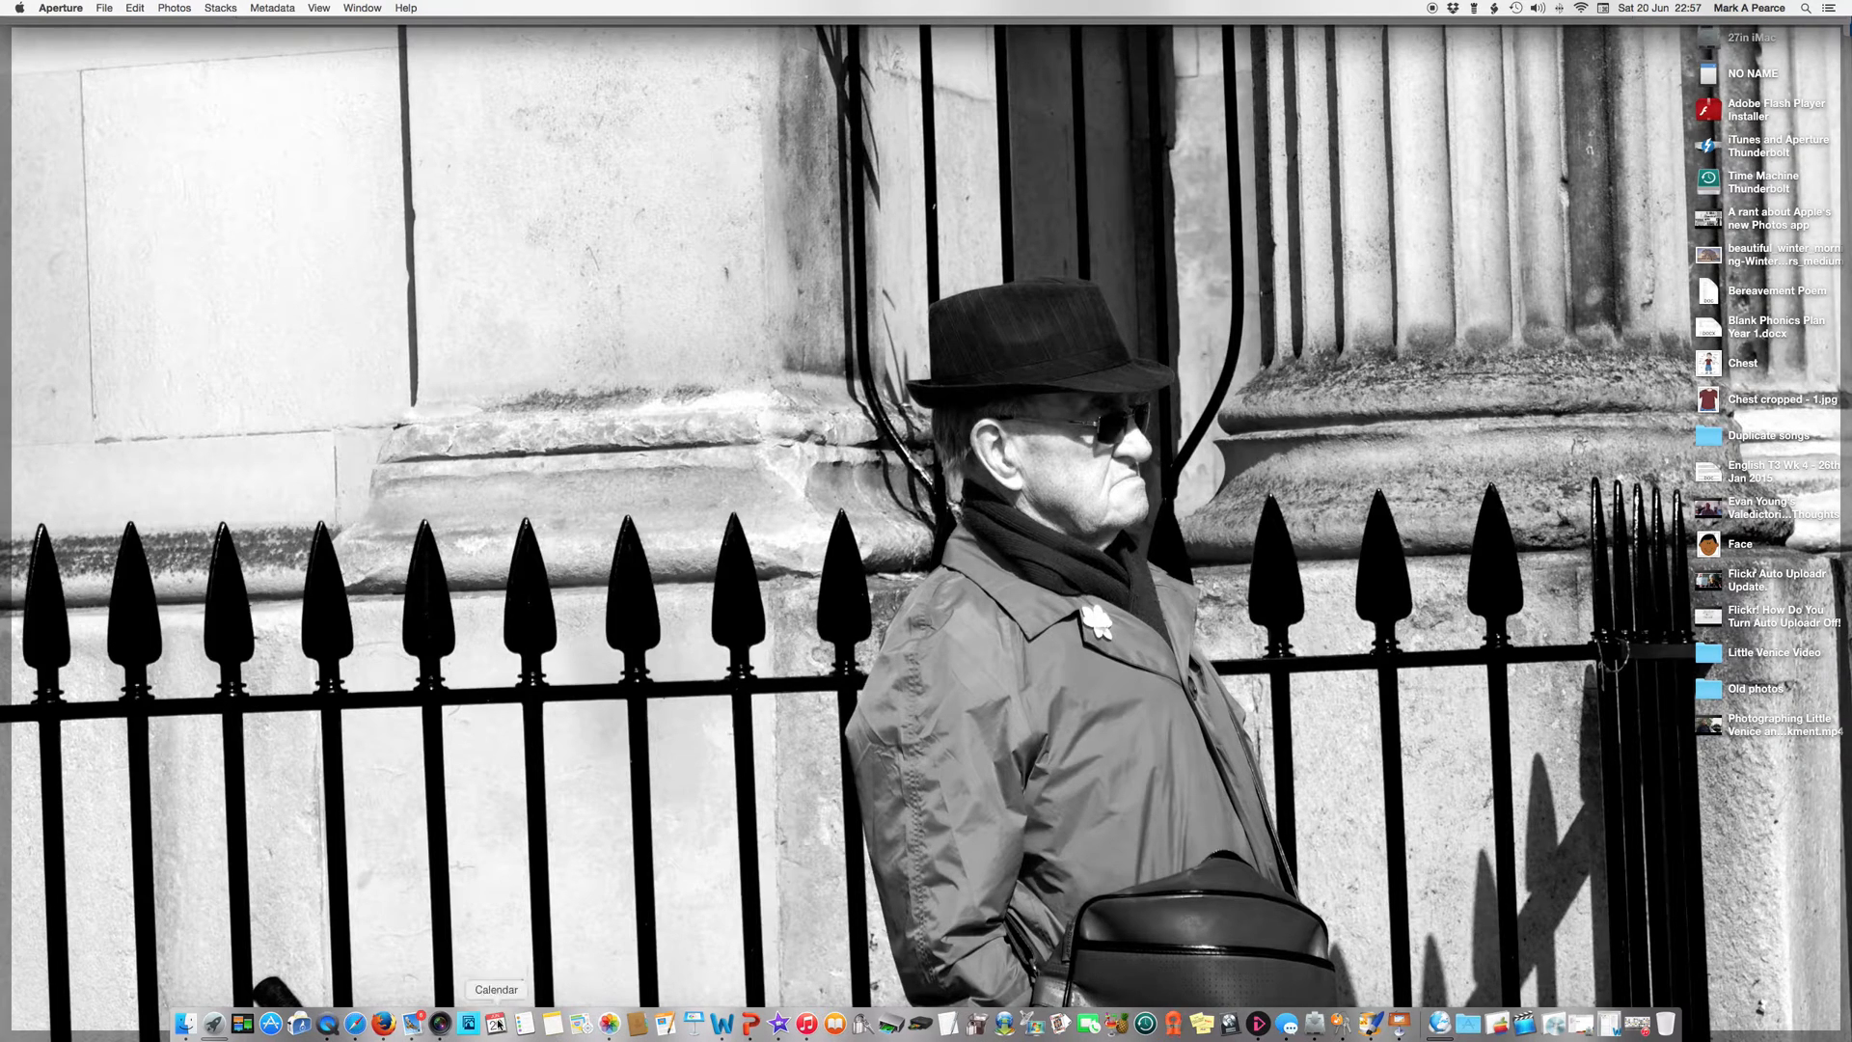
pyautogui.click(441, 1022)
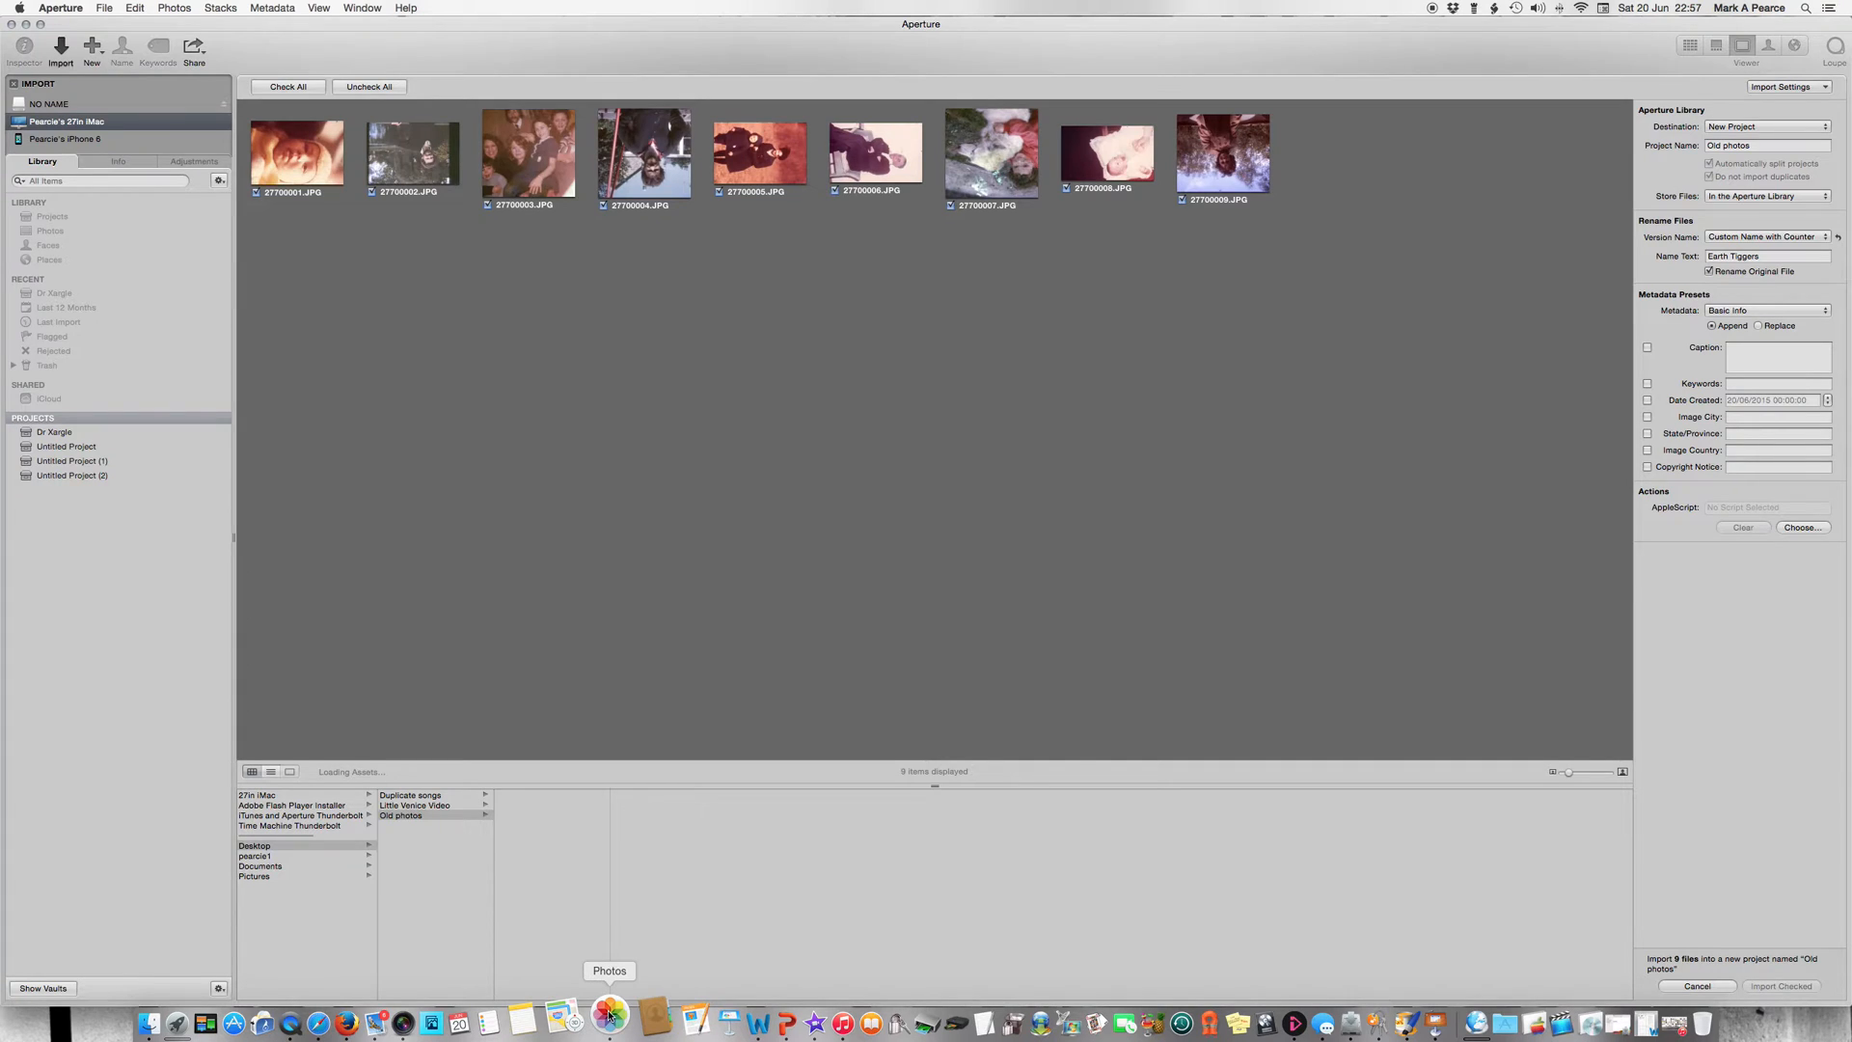
# Switch to Photos, bring the selected anti-austerity photos over into Aperture, and return to Aperture.
pyautogui.click(610, 1015)
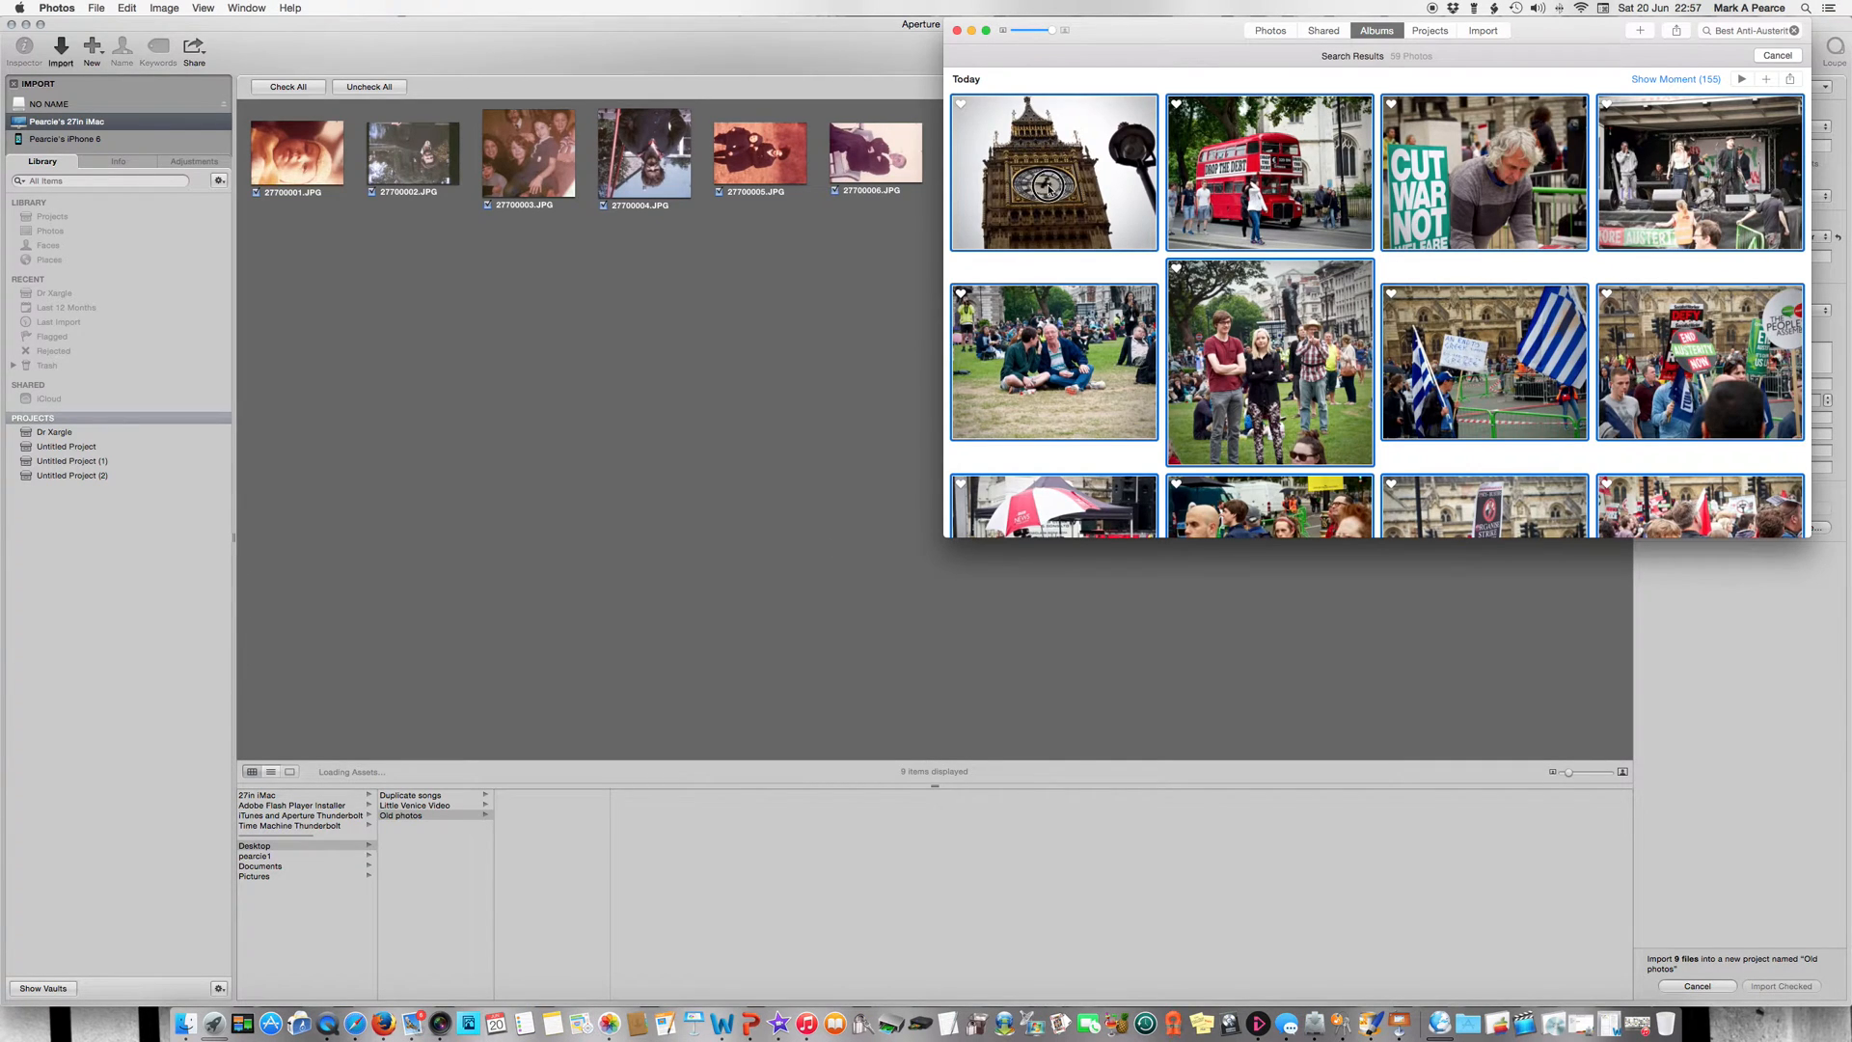
pyautogui.moveTo(1049, 189); pyautogui.dragTo(762, 387)
pyautogui.moveTo(423, 634); pyautogui.dragTo(82, 533)
pyautogui.moveTo(656, 314); pyautogui.dragTo(772, 274)
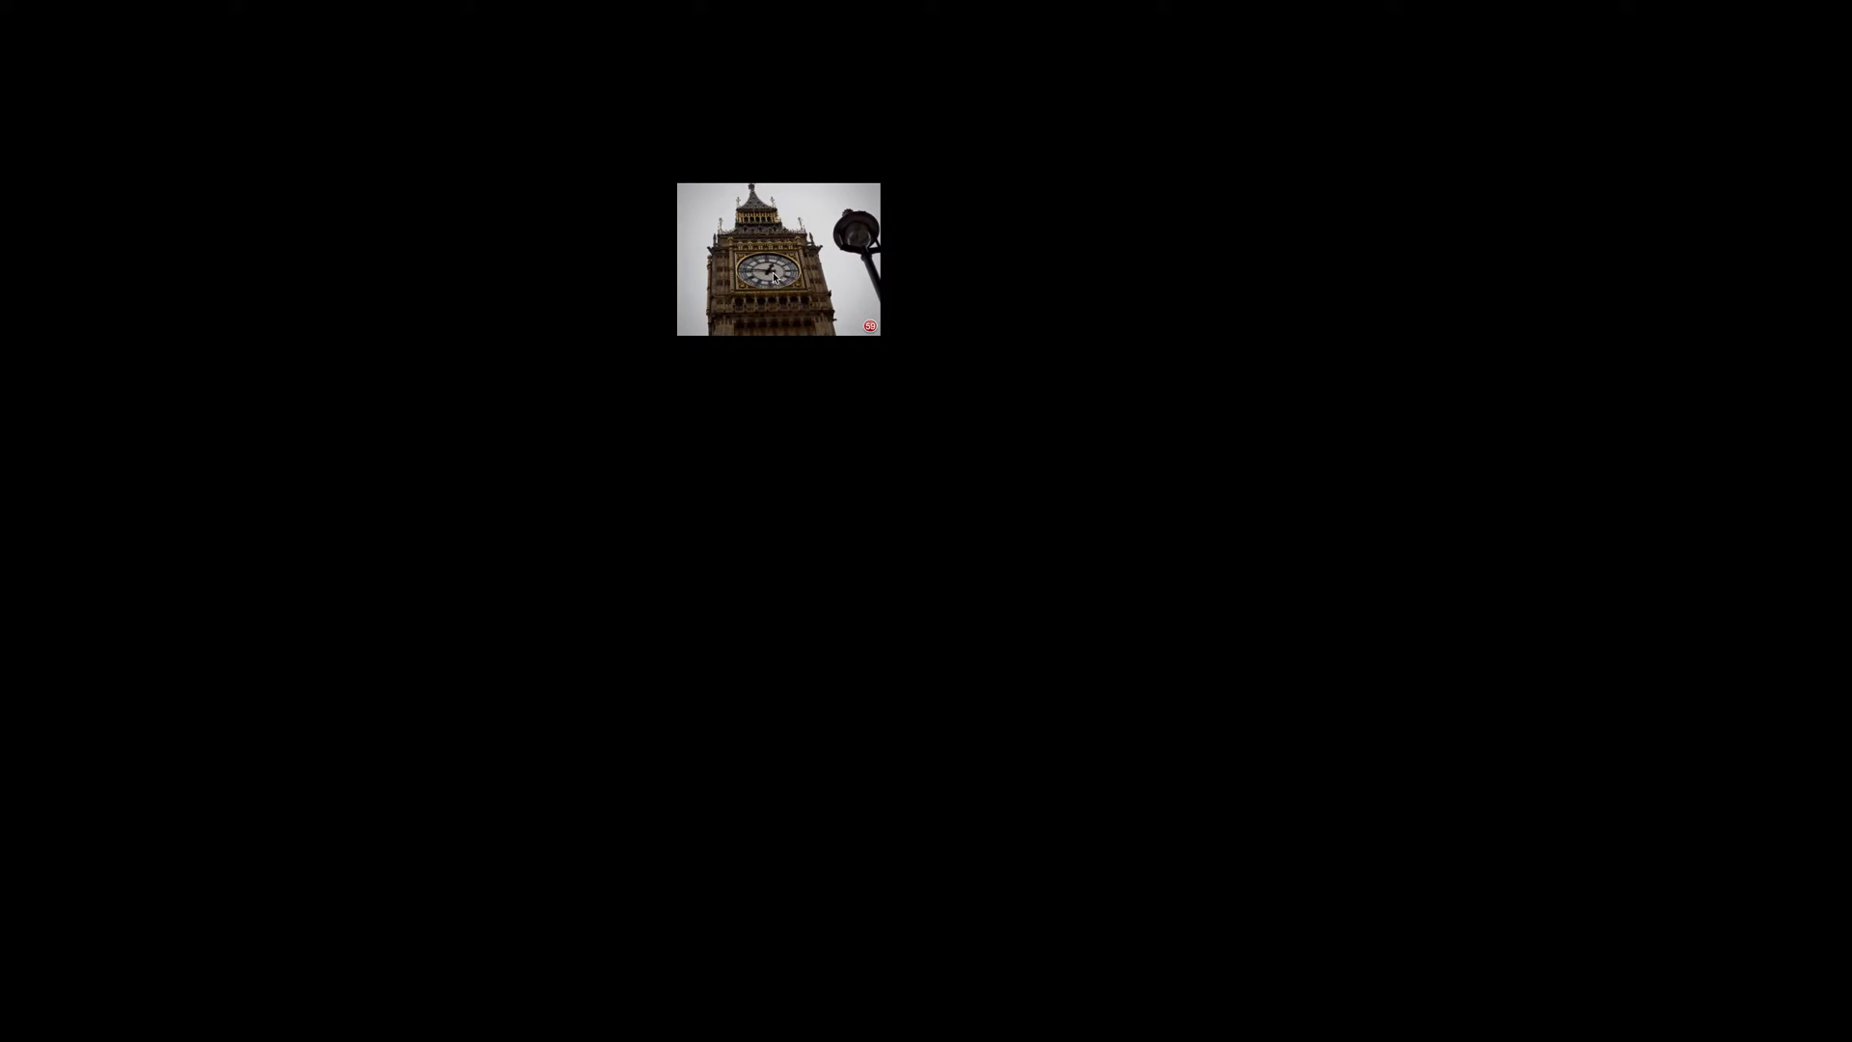
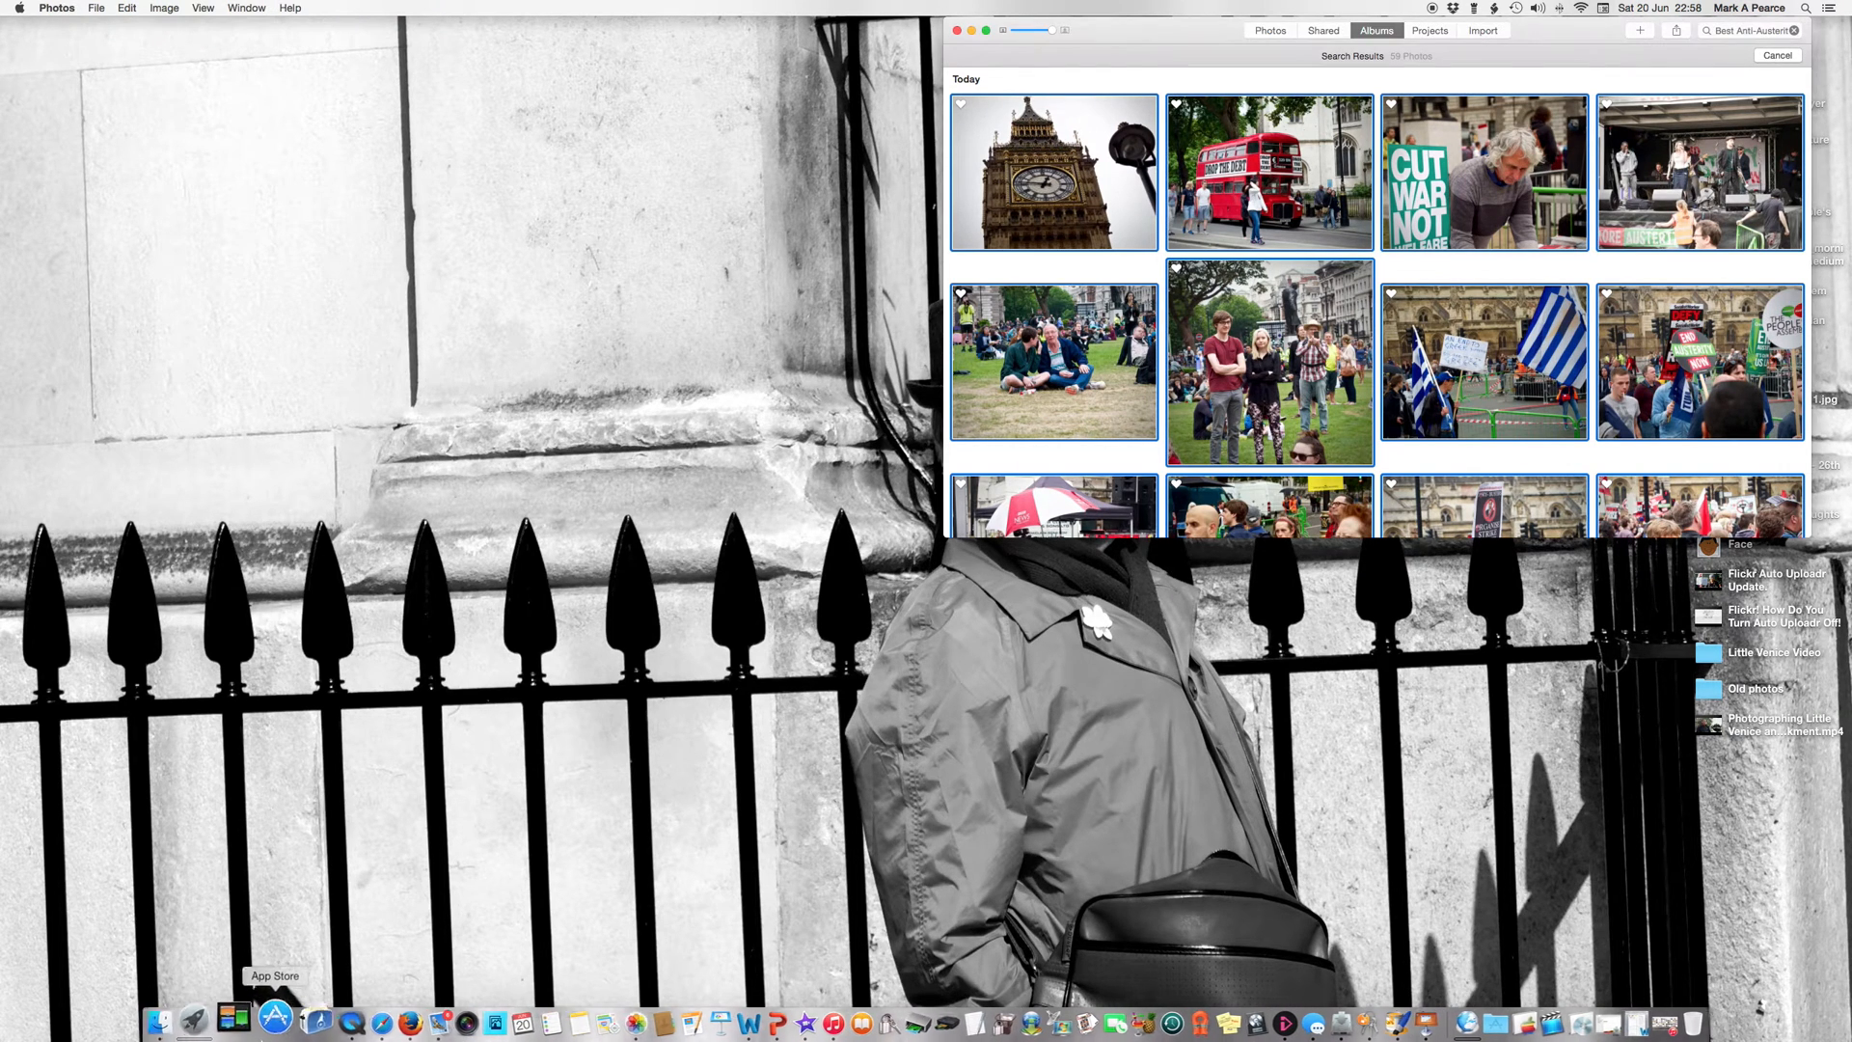
pyautogui.click(440, 1018)
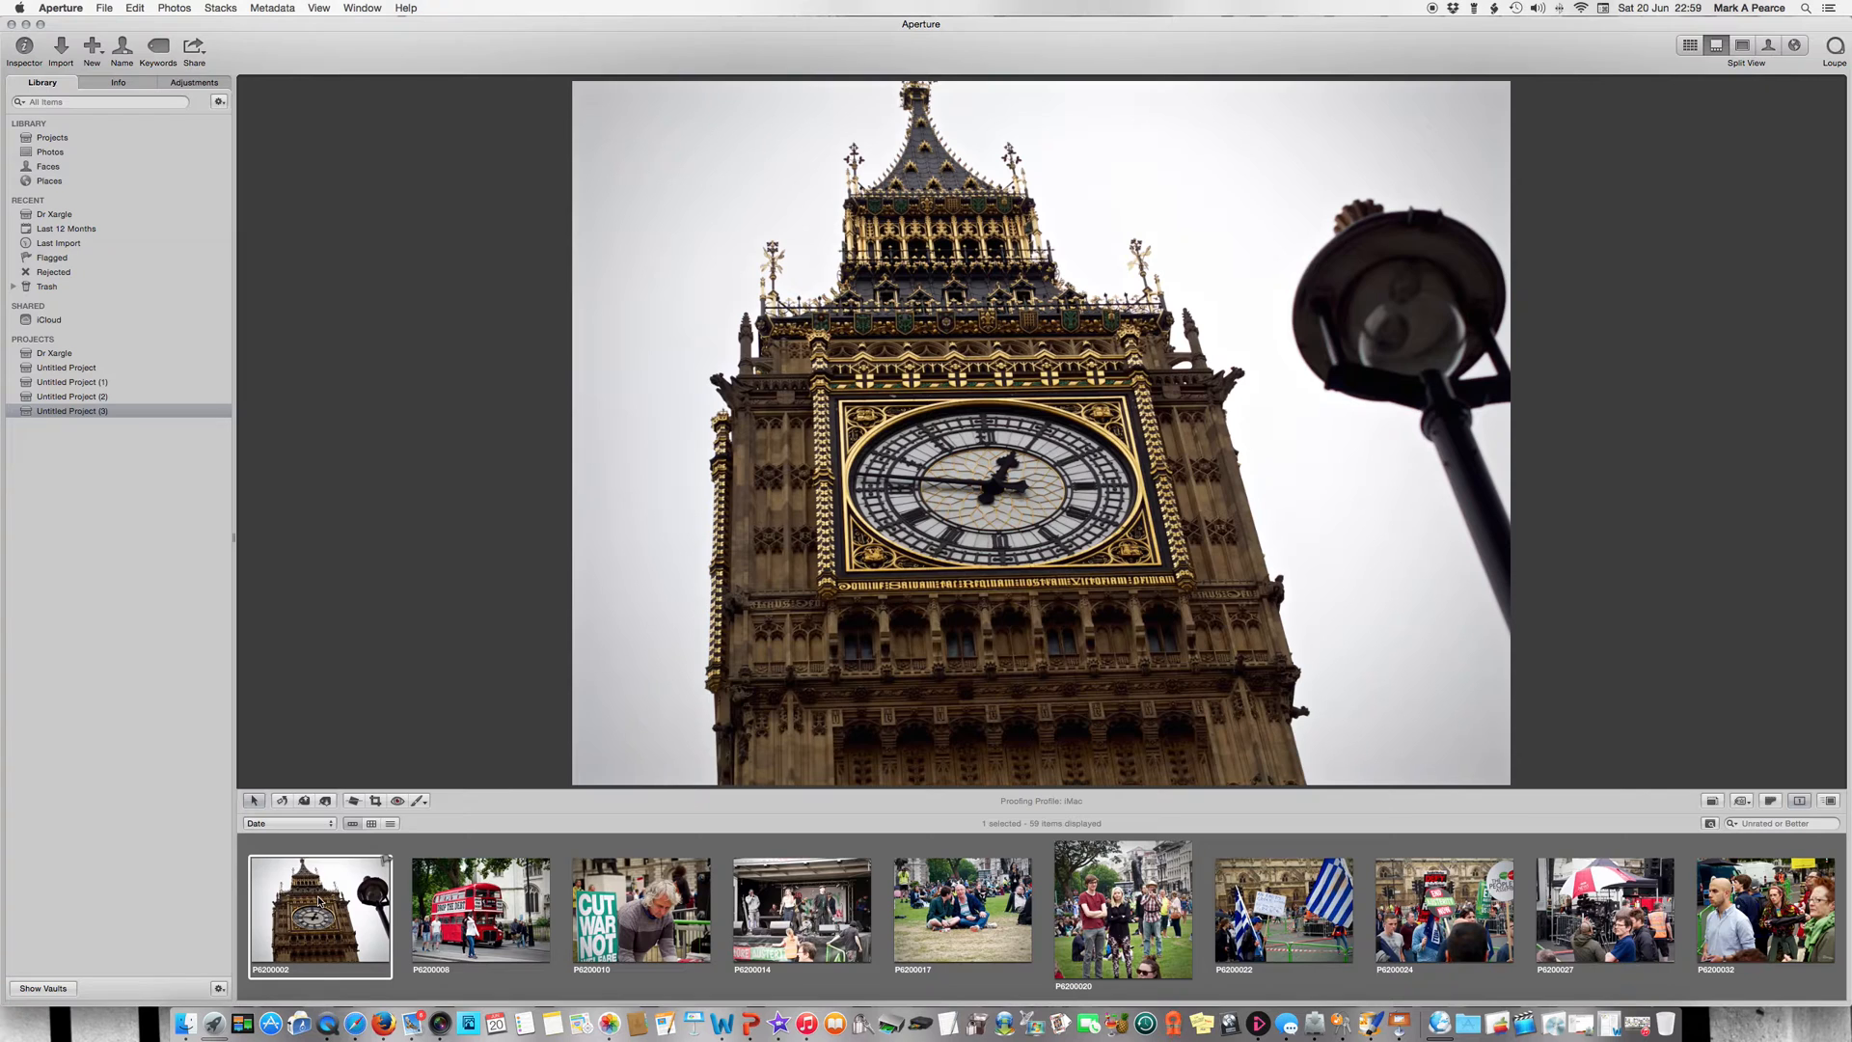
# Select all project photos and set up a batch rename using Custom Name with Counter, named "Anti-Austerity" and applied to the original files.
pyautogui.press('super+a')
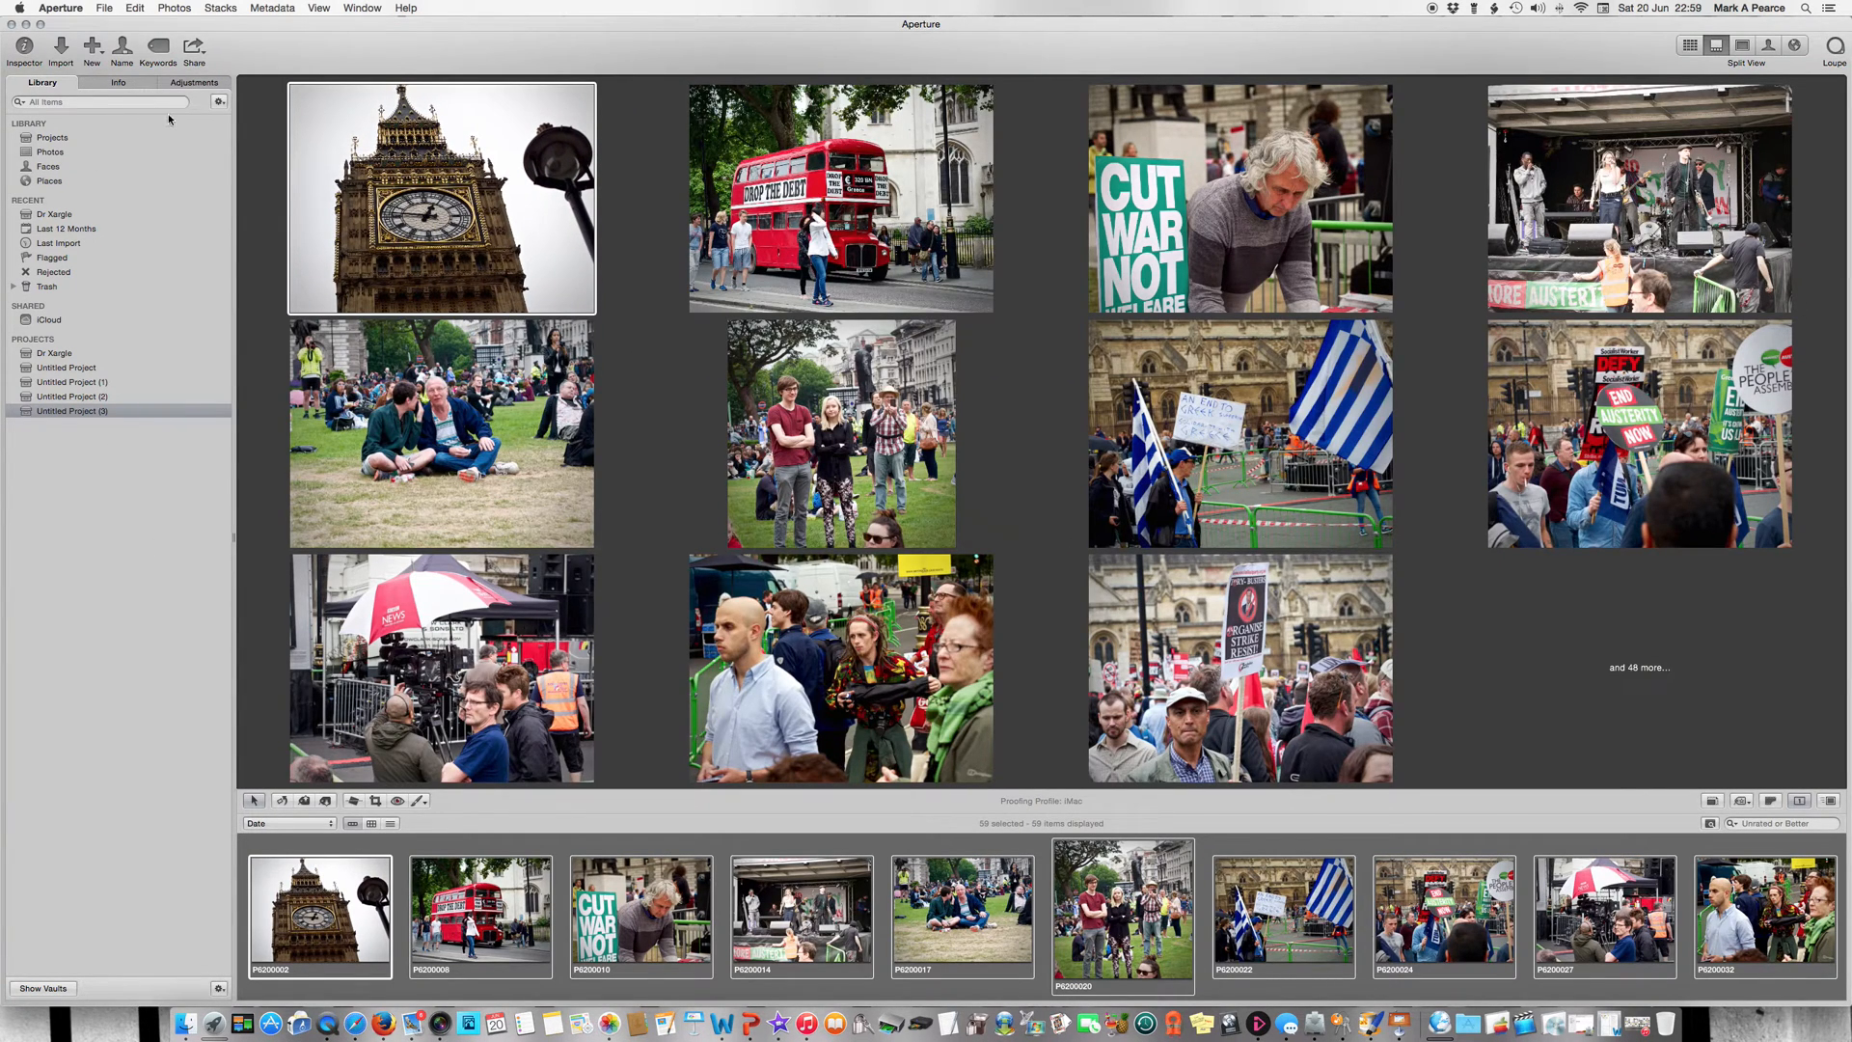
pyautogui.click(124, 85)
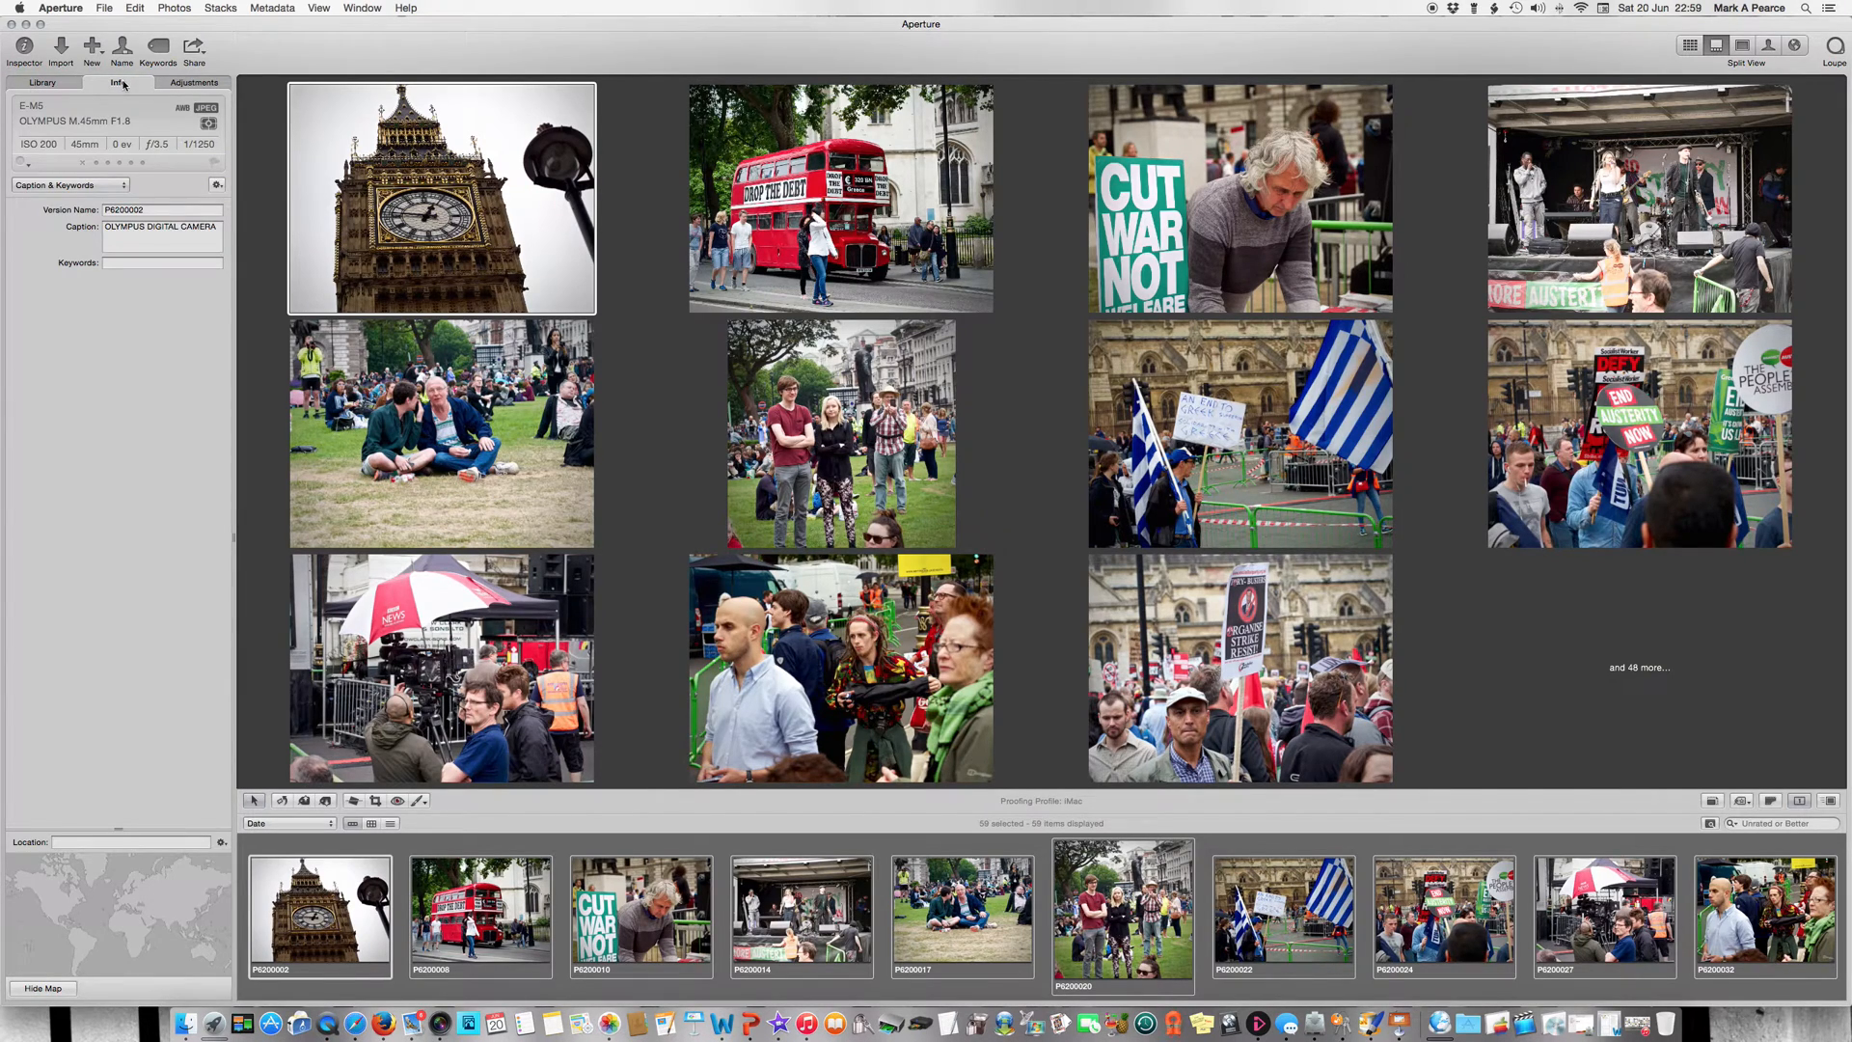
pyautogui.press('super+shift+b')
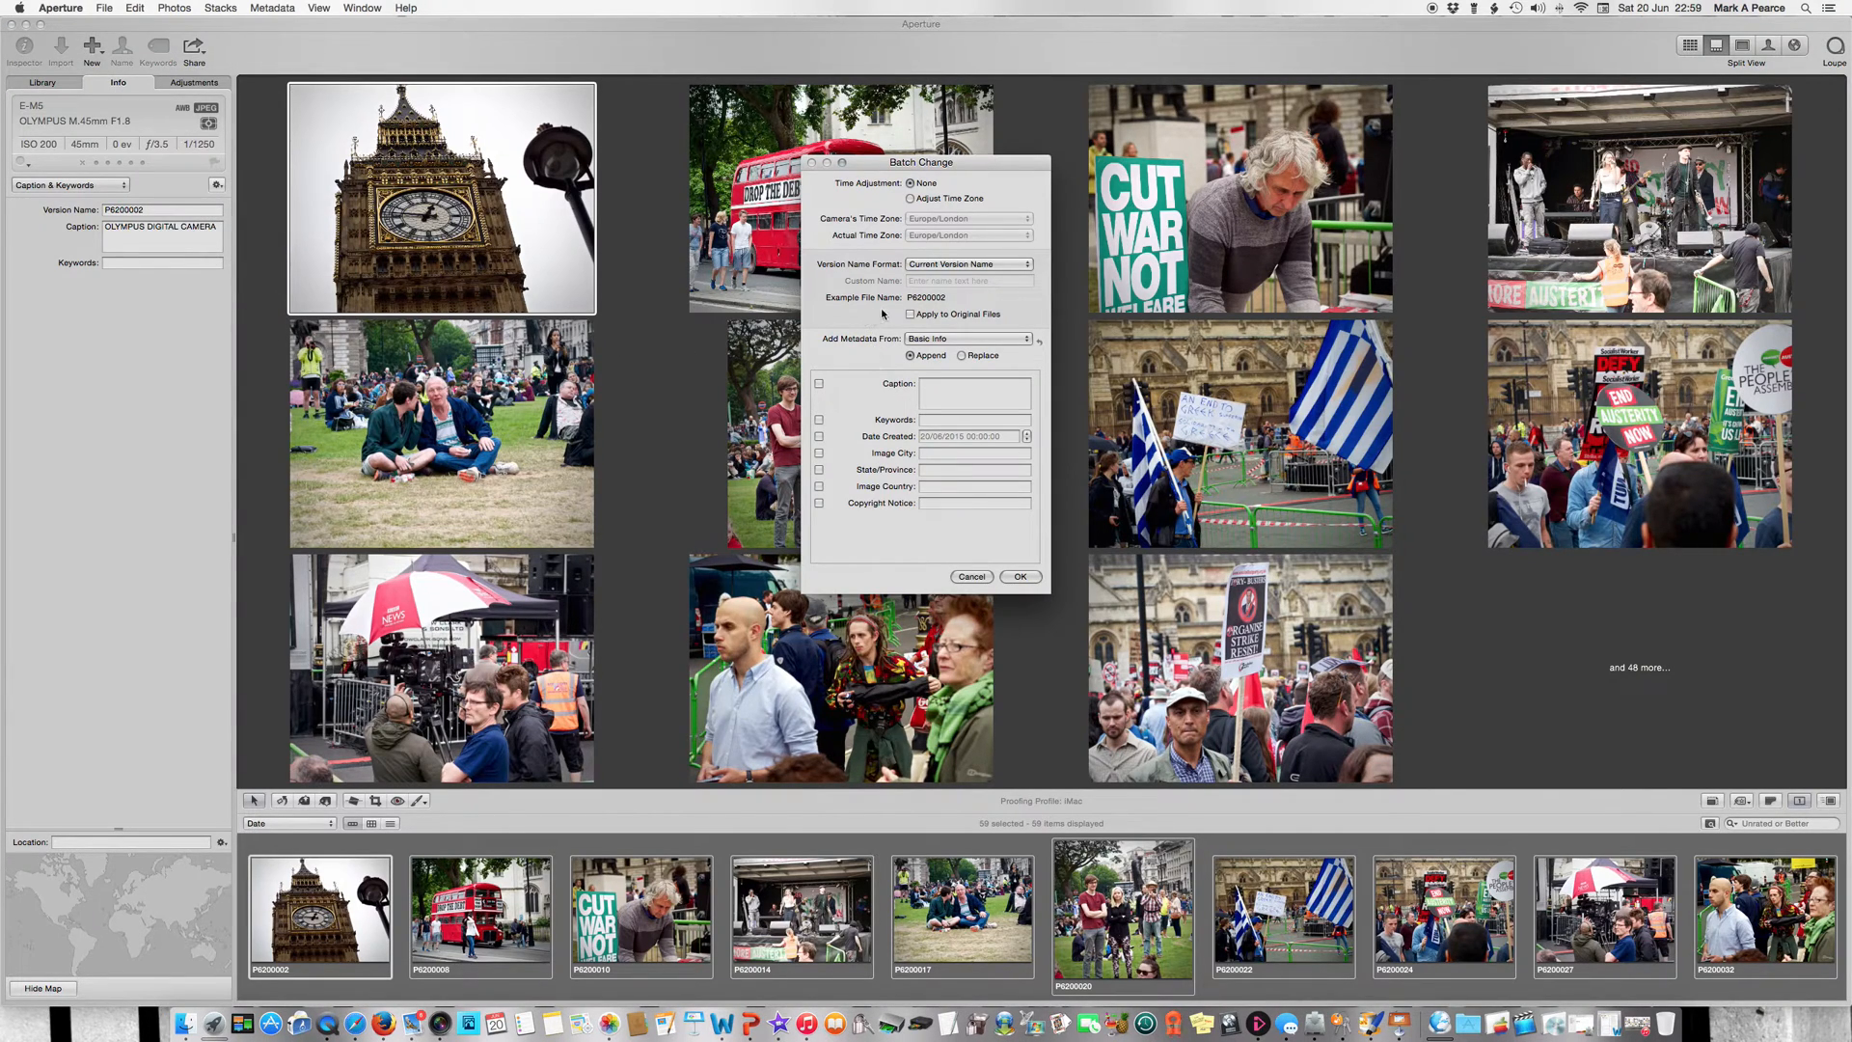
pyautogui.click(1027, 264)
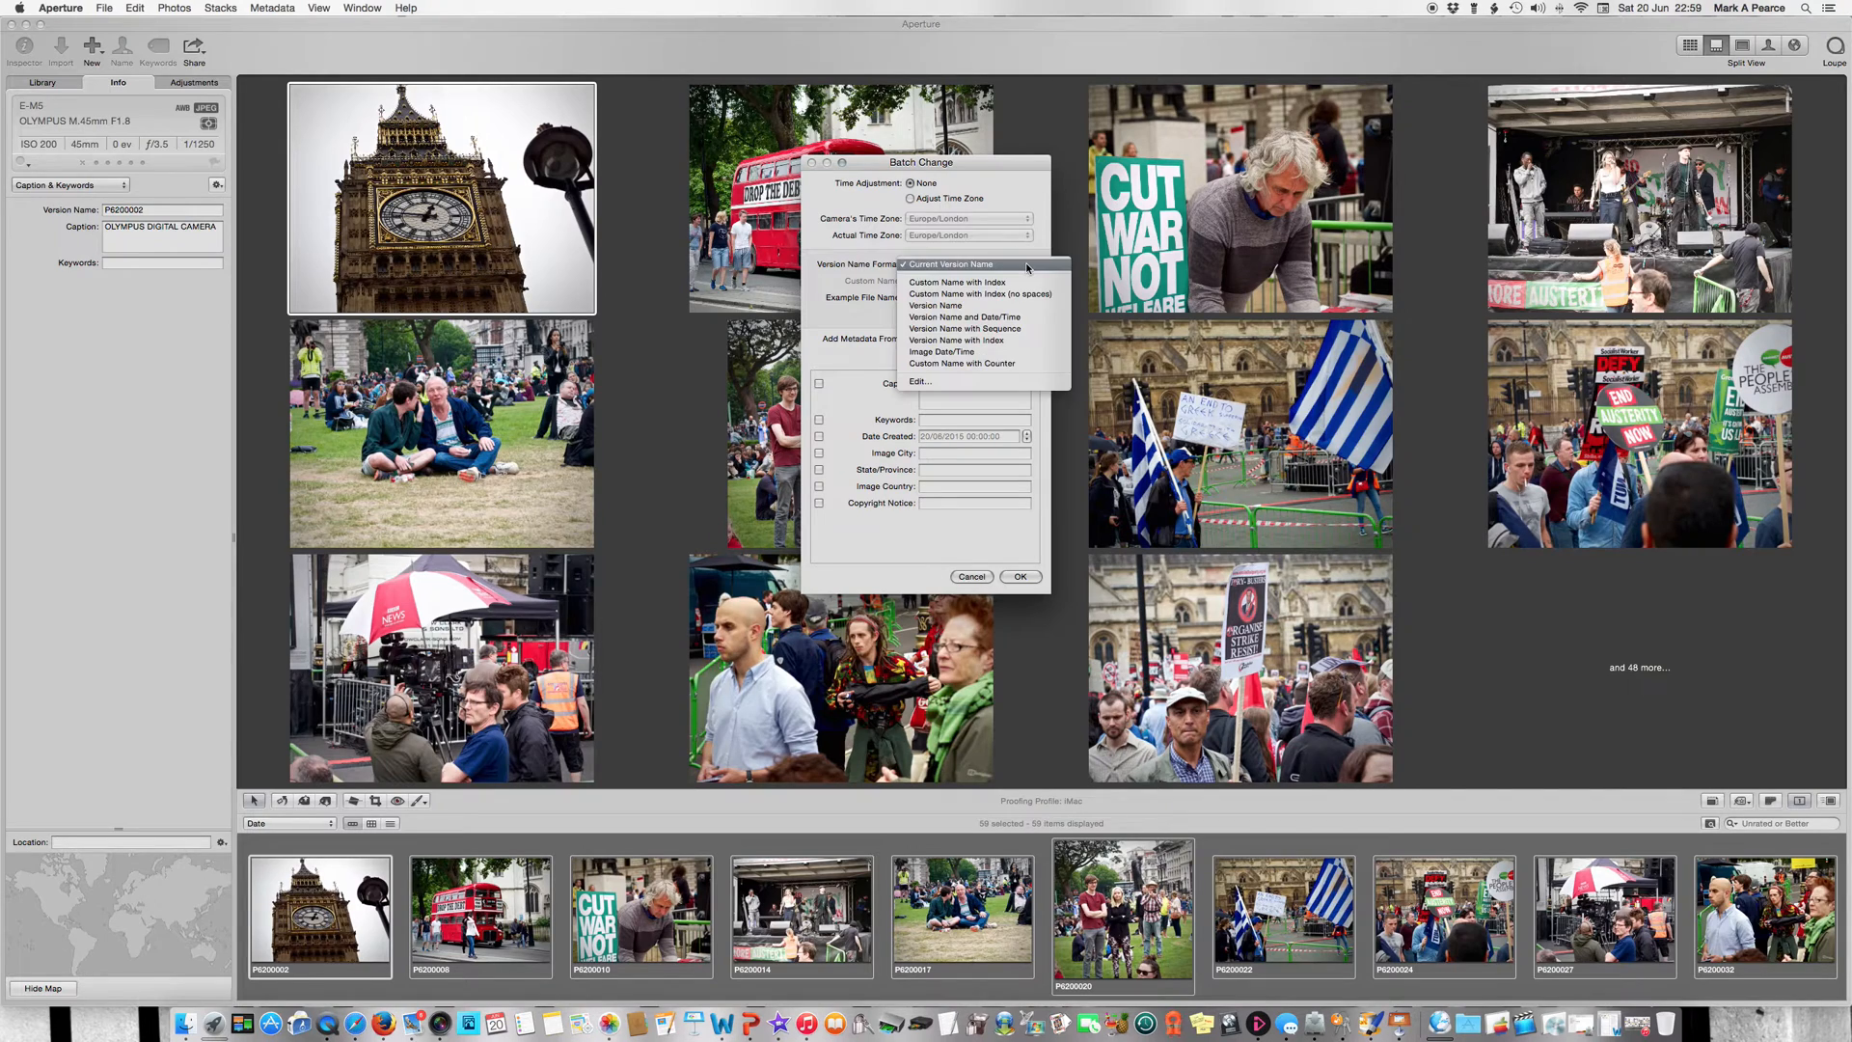
pyautogui.click(1003, 363)
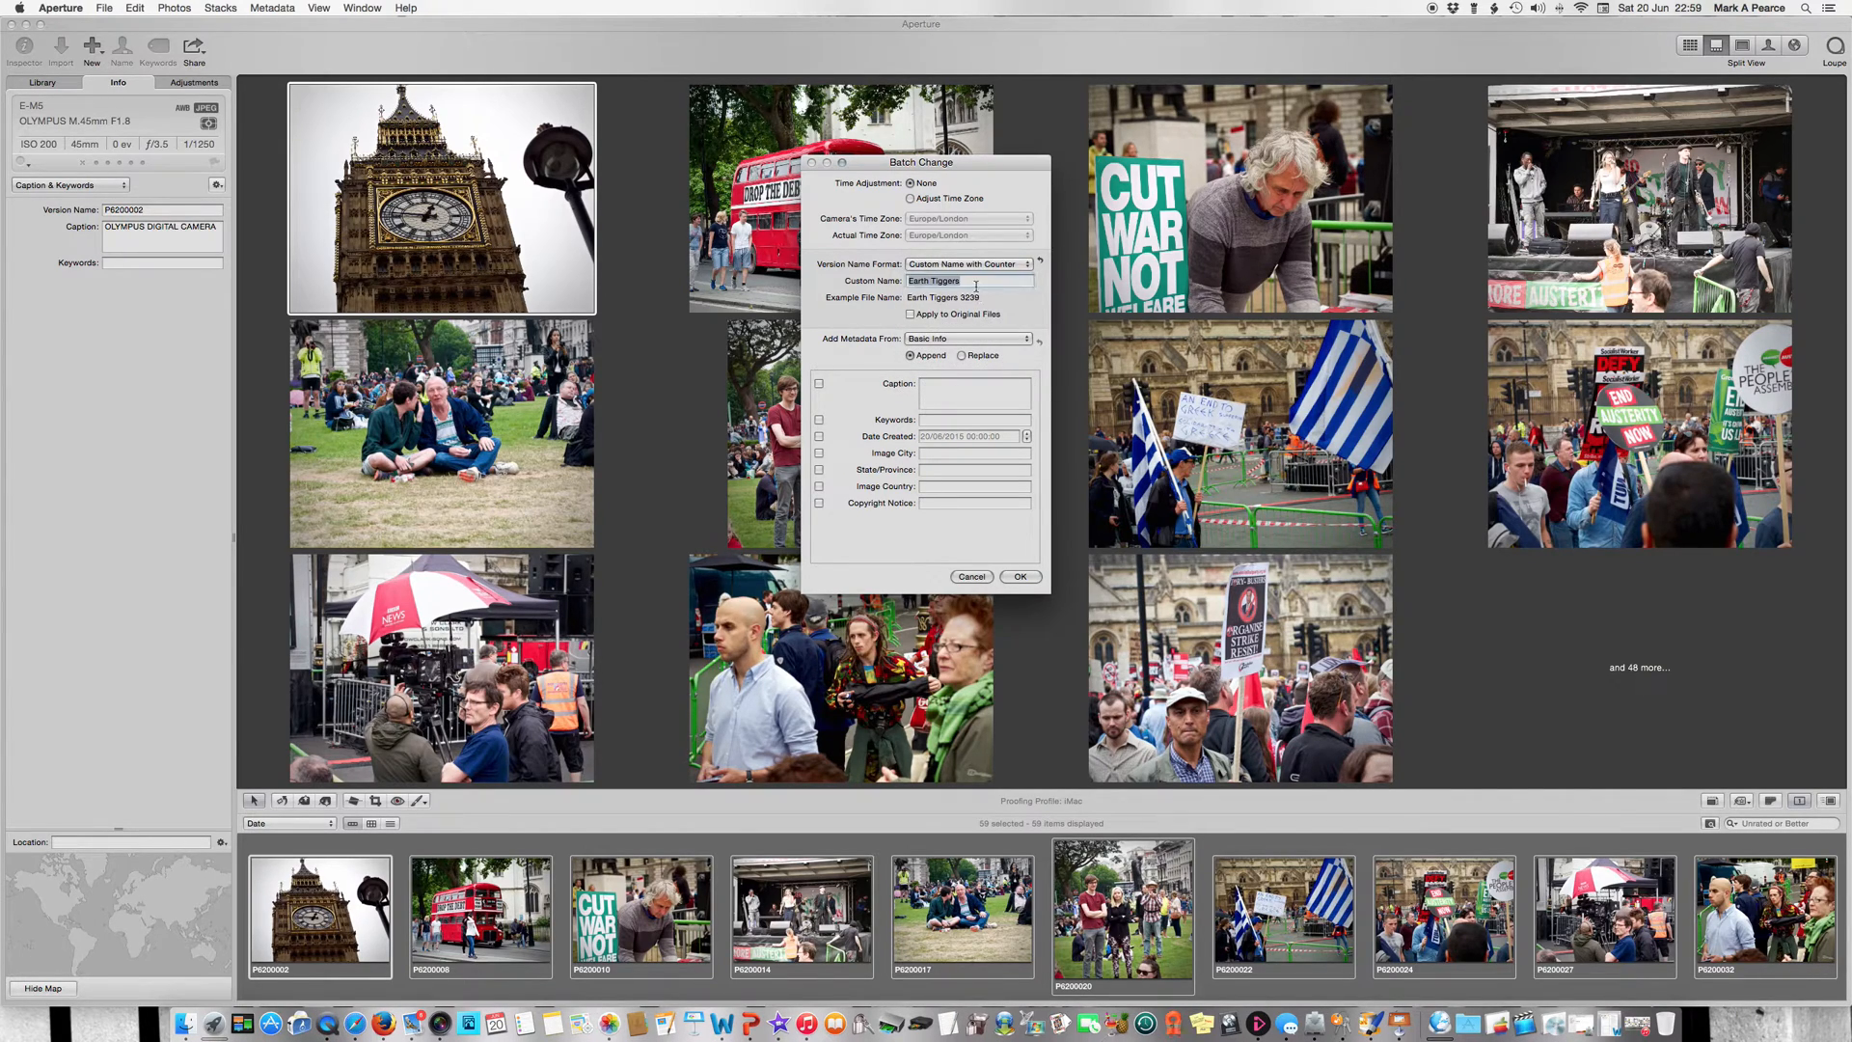
pyautogui.write('Anti')
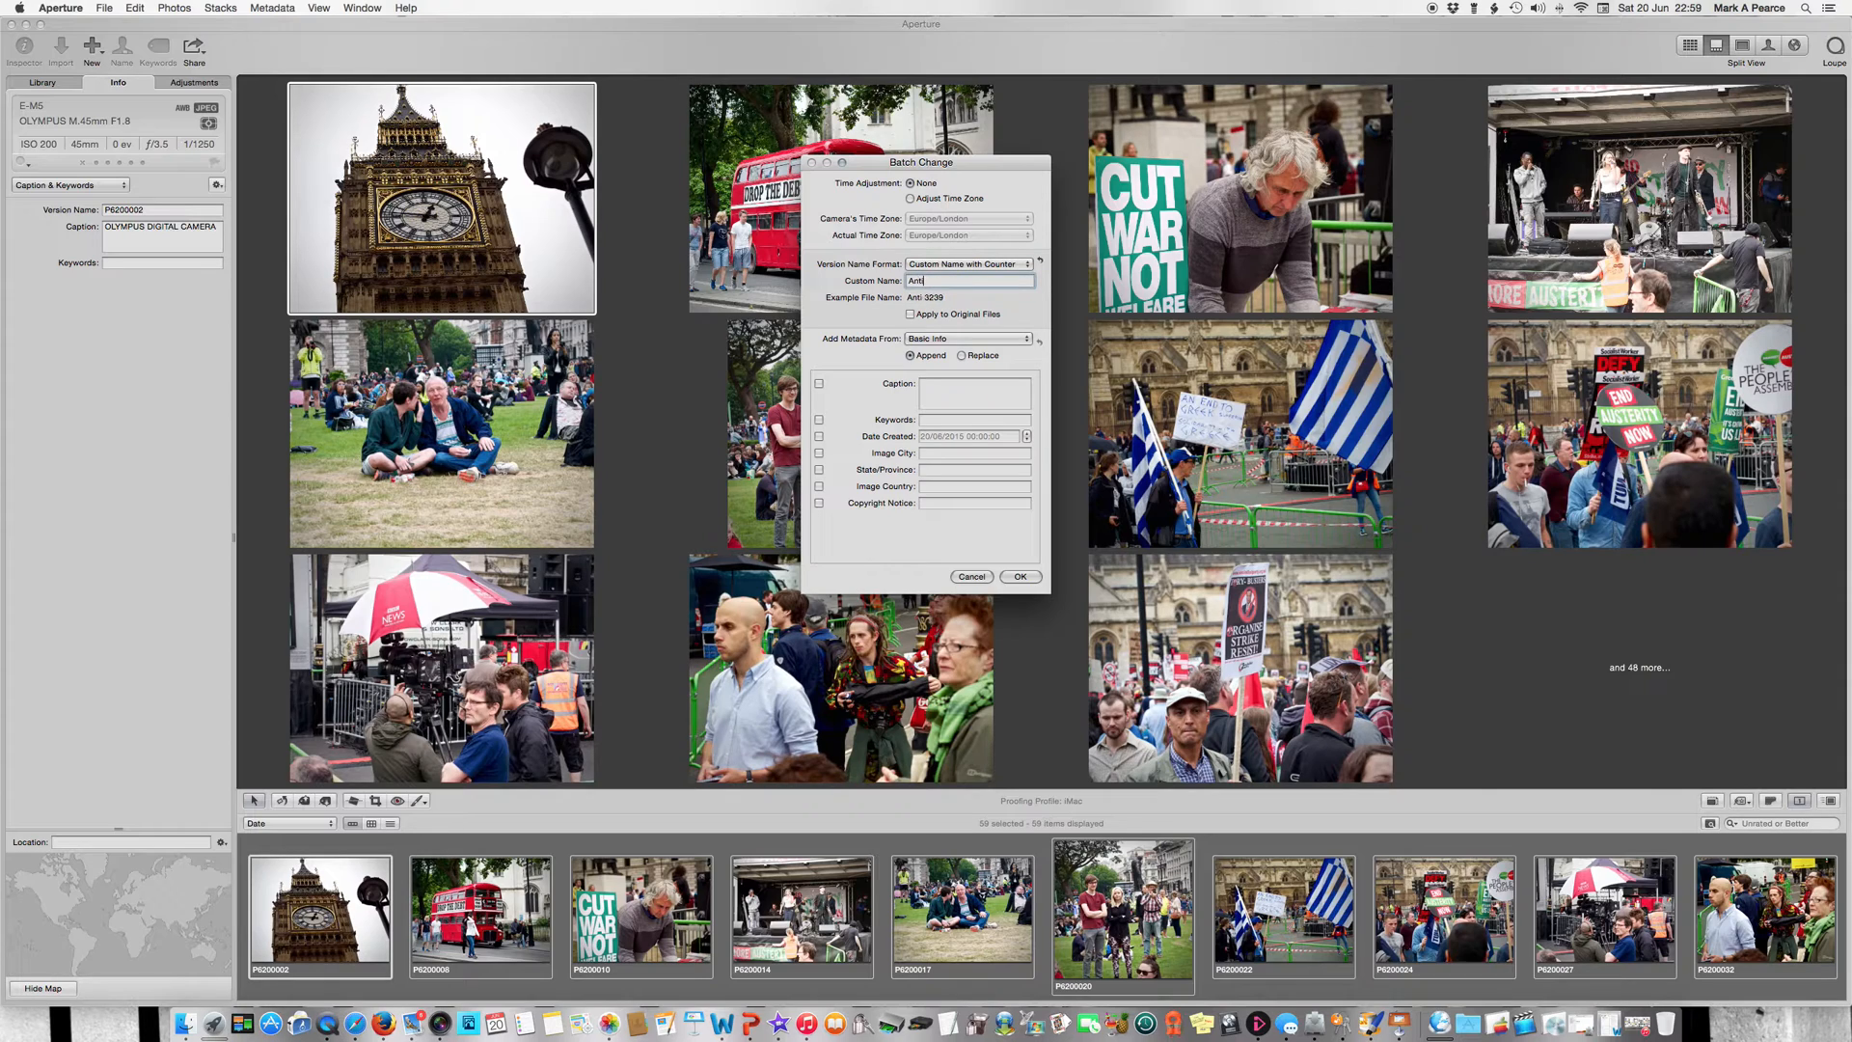
pyautogui.write('-Austerity')
# Set the batch metadata to date created 20/06/2015, image city London and image country United Kingdom.
pyautogui.click(819, 437)
pyautogui.click(1027, 434)
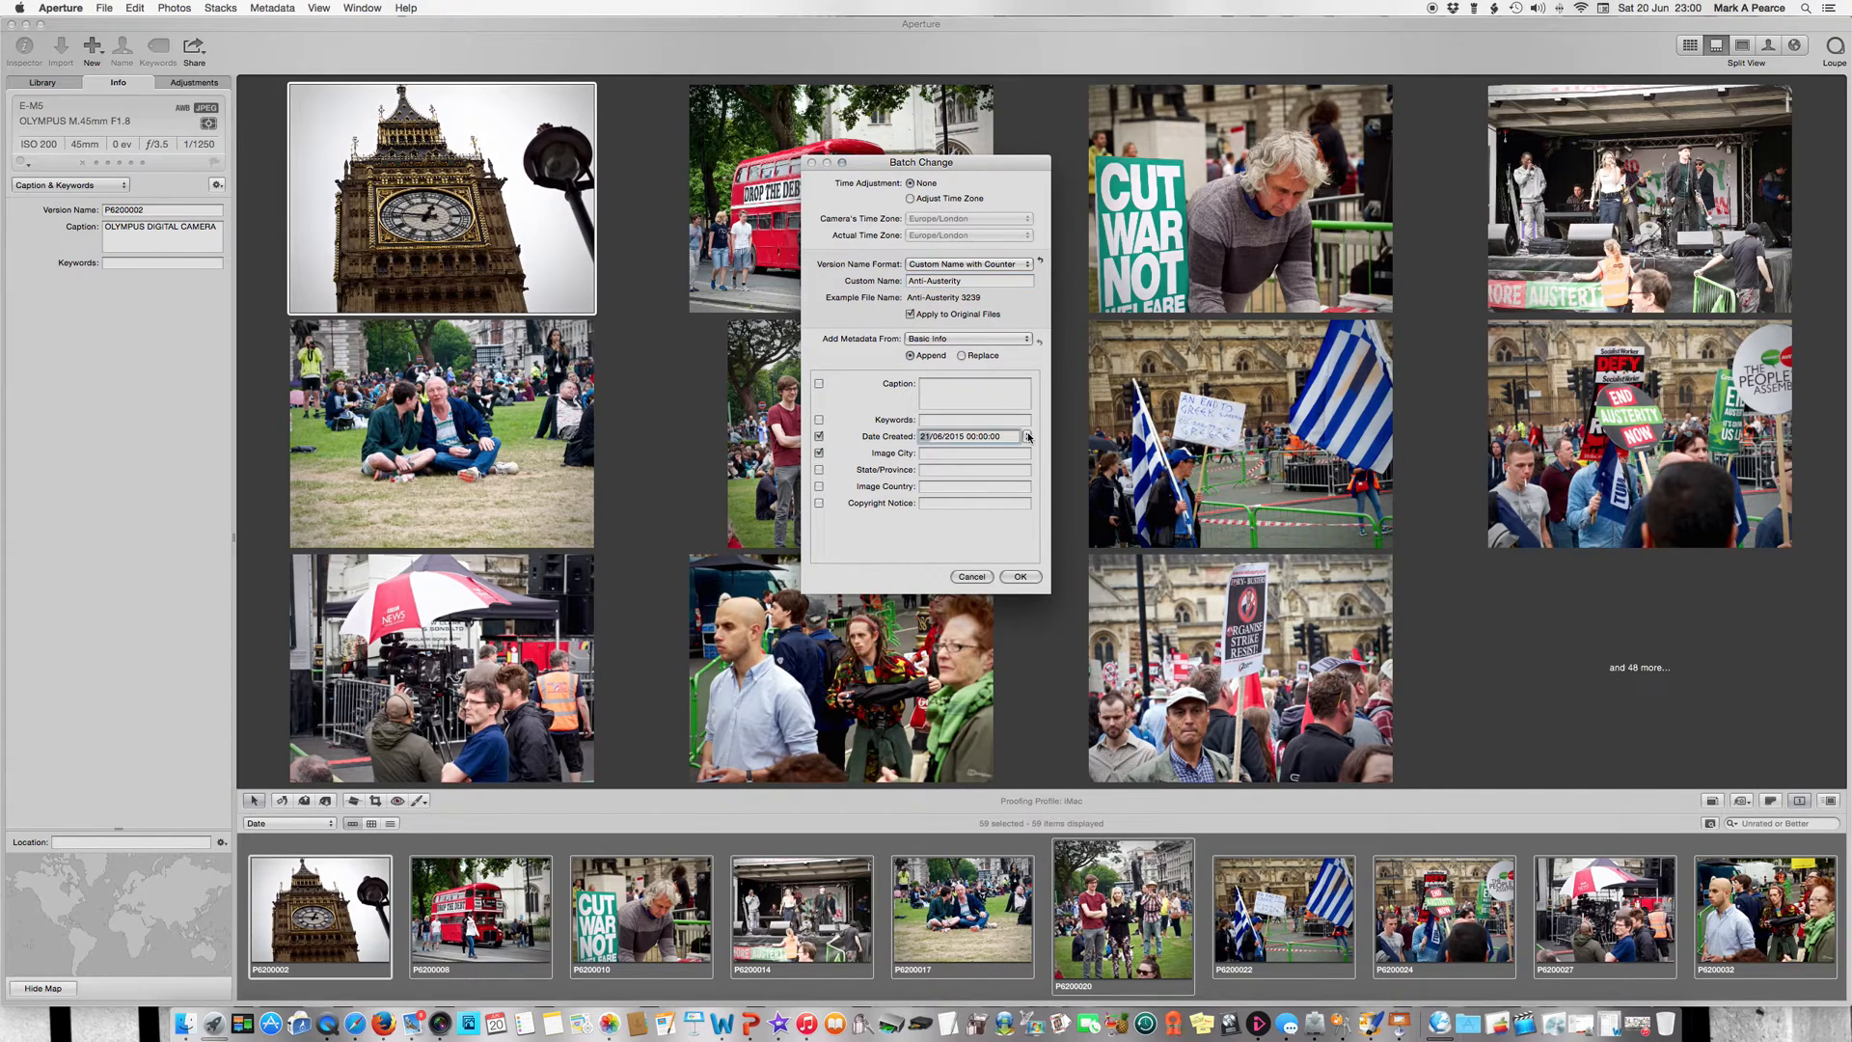
pyautogui.click(951, 453)
pyautogui.write('London')
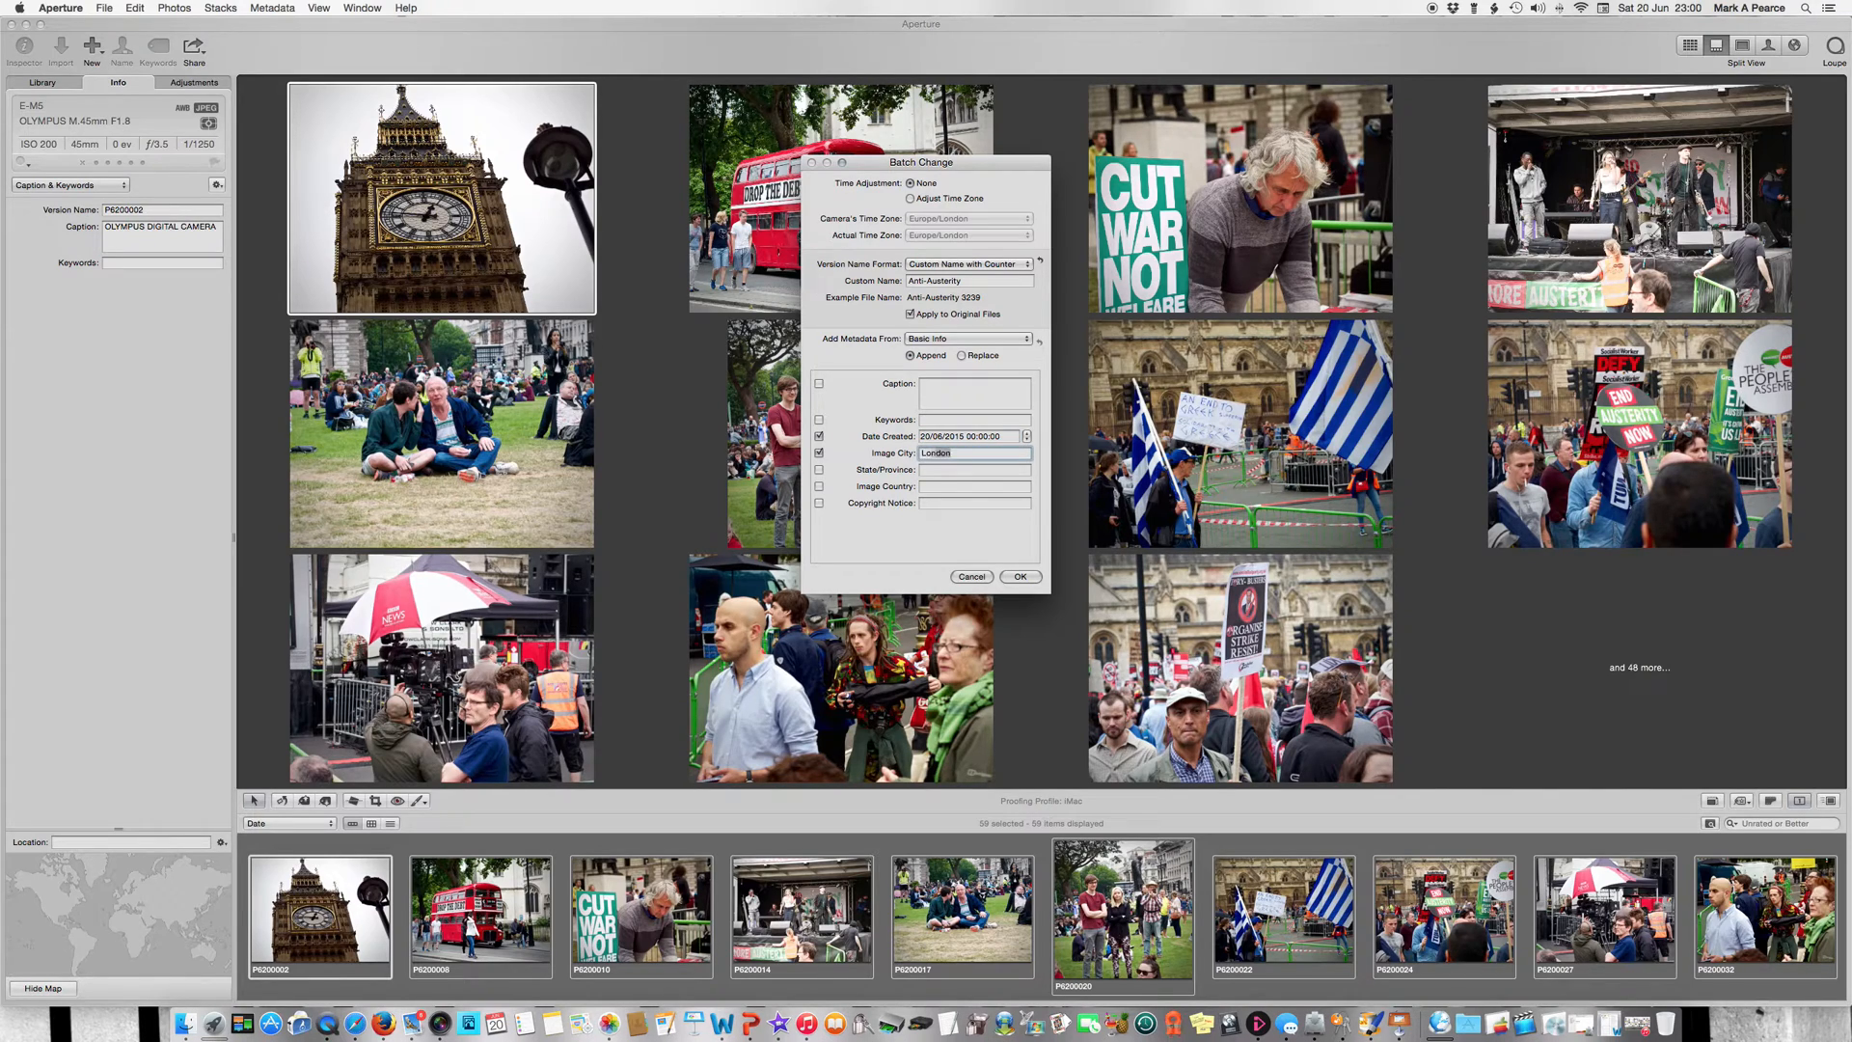
pyautogui.click(930, 487)
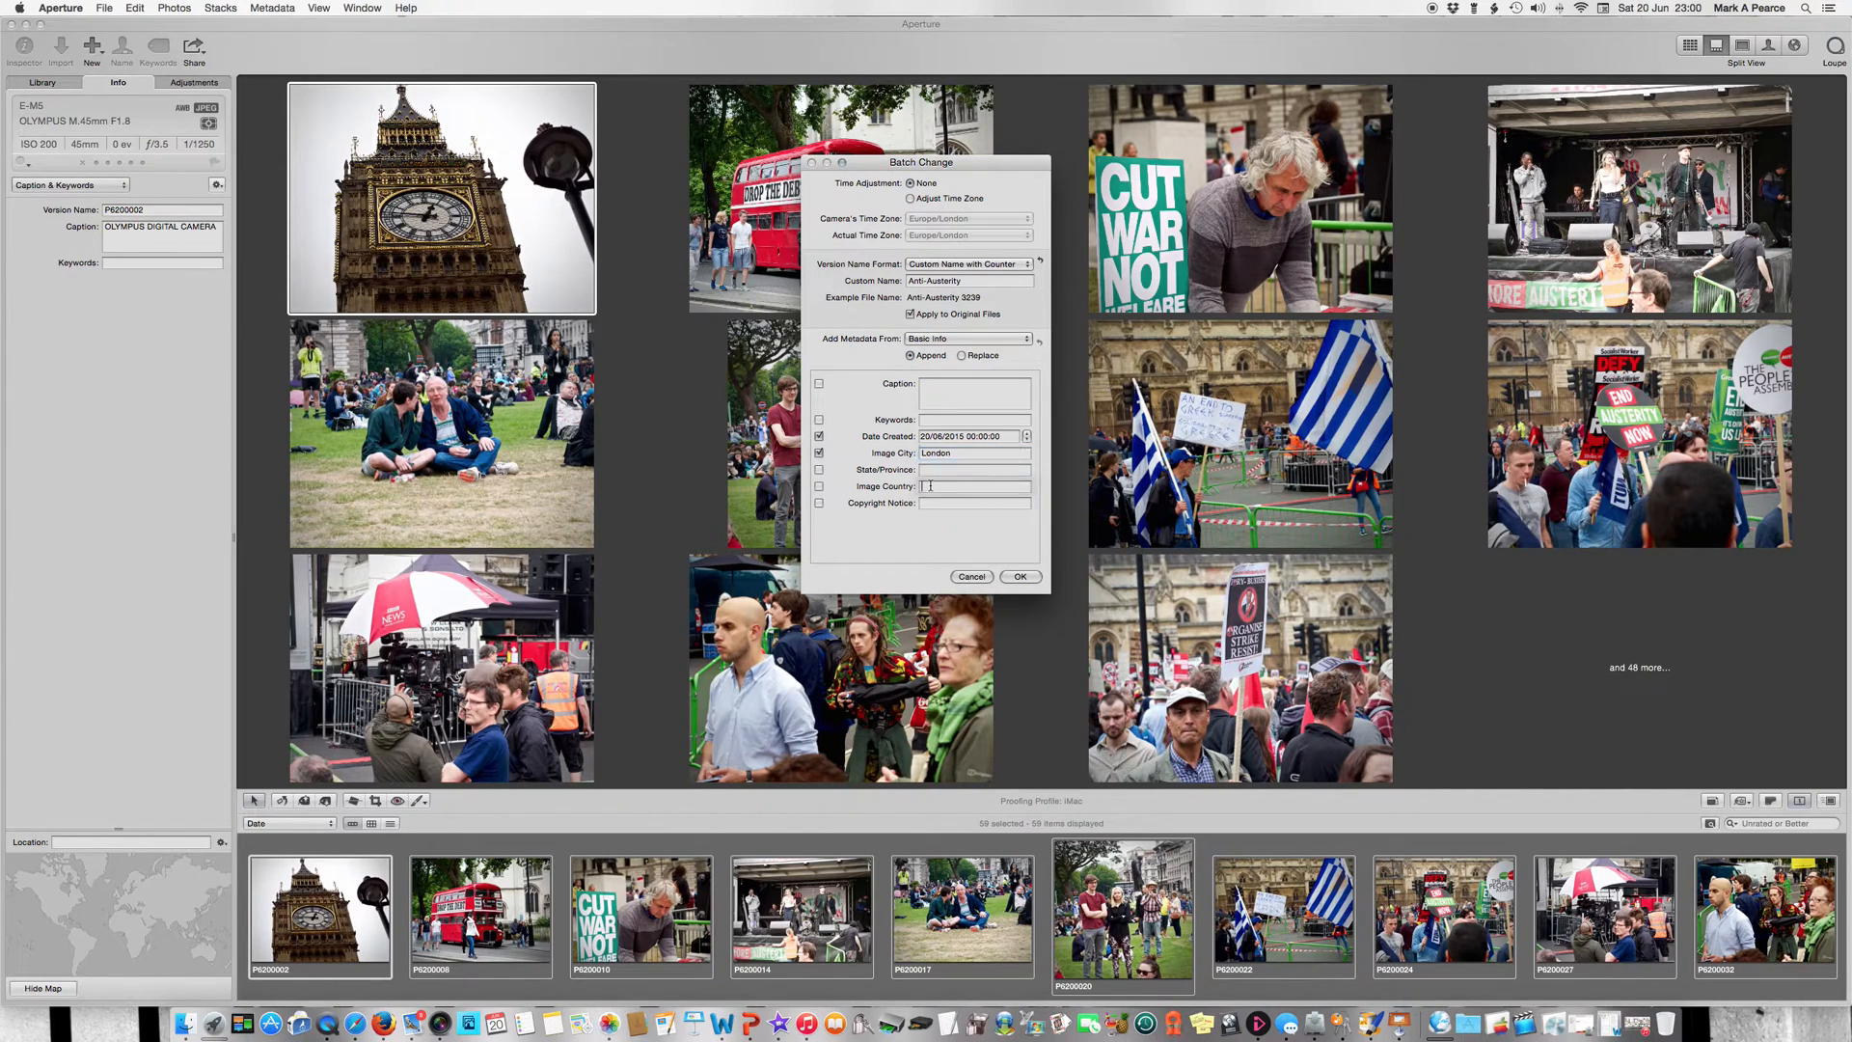
pyautogui.write('United Kingdom')
# Fill in the copyright notice for the batch and apply the batch change to the selected photos.
pyautogui.click(927, 505)
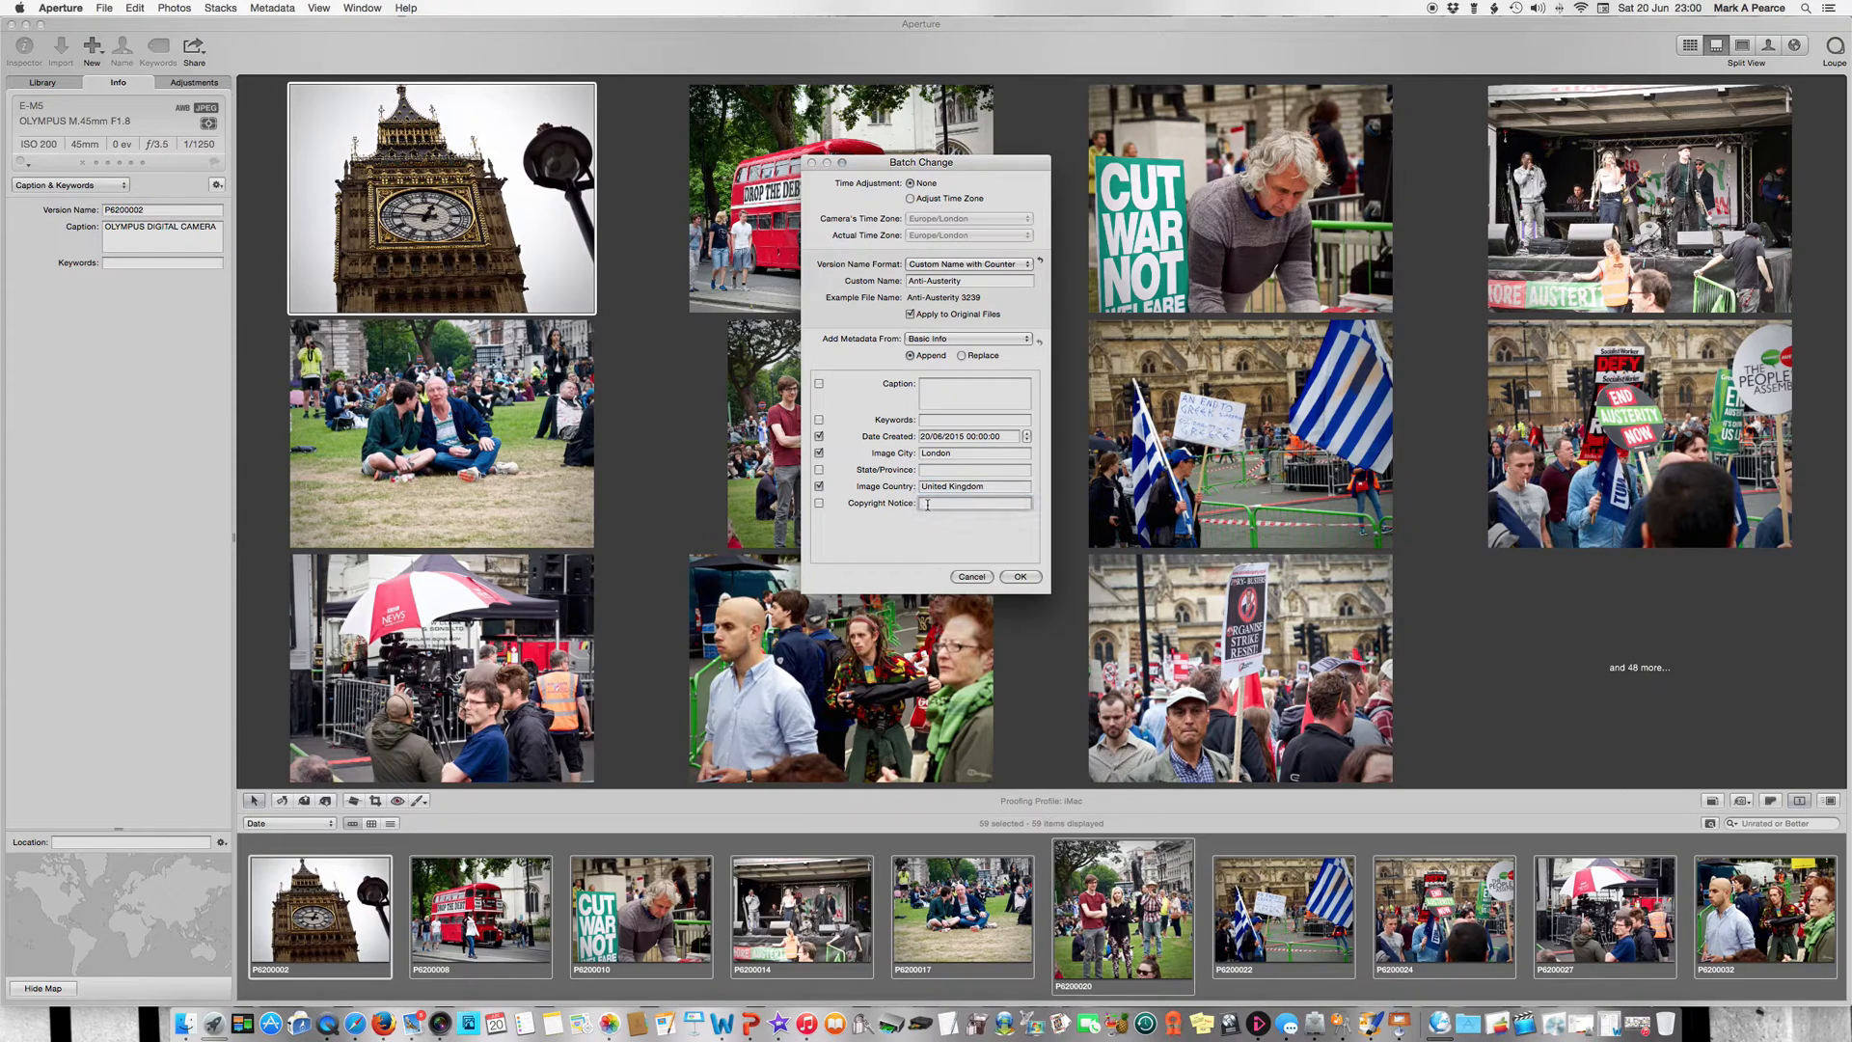
pyautogui.write('©')
pyautogui.press('BackSpace')
pyautogui.press('BackSpace')
pyautogui.write('5')
pyautogui.click(975, 503)
pyautogui.press('BackSpace')
pyautogui.click(819, 503)
pyautogui.click(1021, 576)
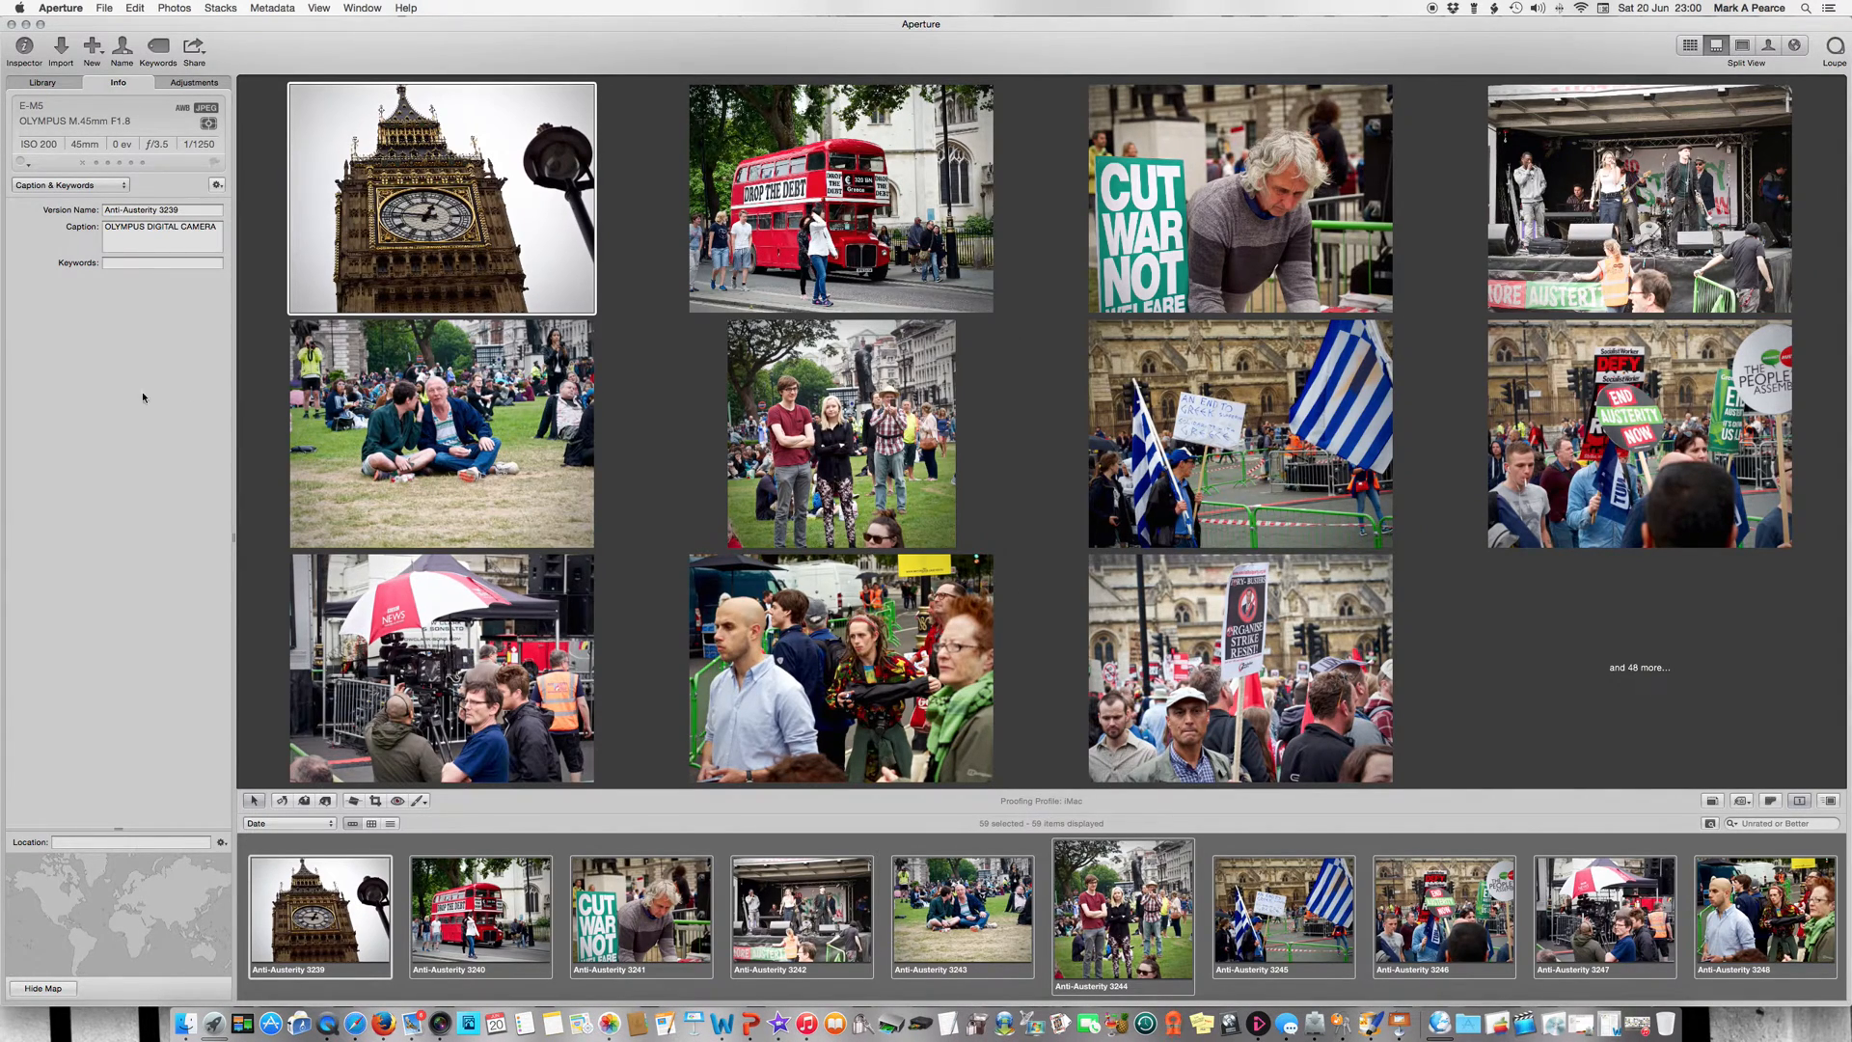
# Replace the Big Ben photo's caption with "End Austerity Now" and check the captions of neighbouring photos.
pyautogui.click(123, 260)
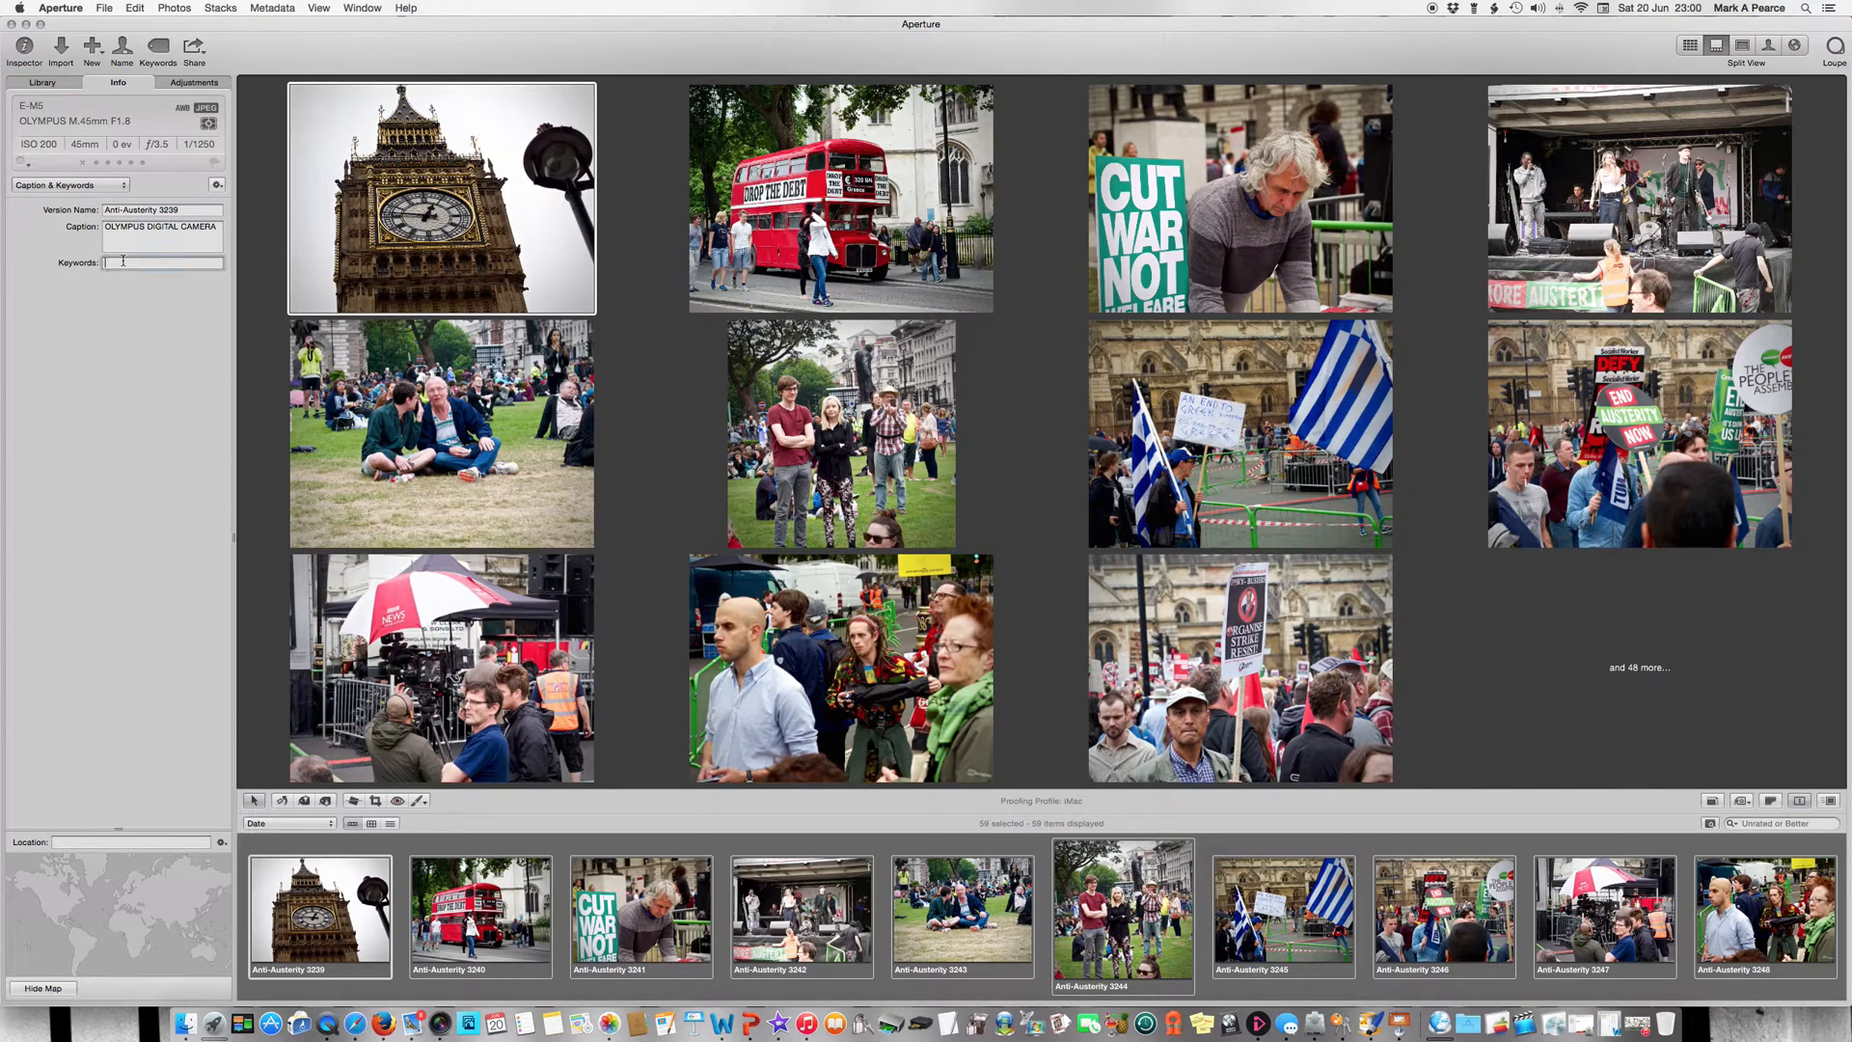
pyautogui.tripleClick(214, 227)
pyautogui.click(216, 227)
pyautogui.press('BackSpace')
pyautogui.press('BackSpace')
pyautogui.press('BackSpace')
pyautogui.press('BackSpace')
pyautogui.press('BackSpace')
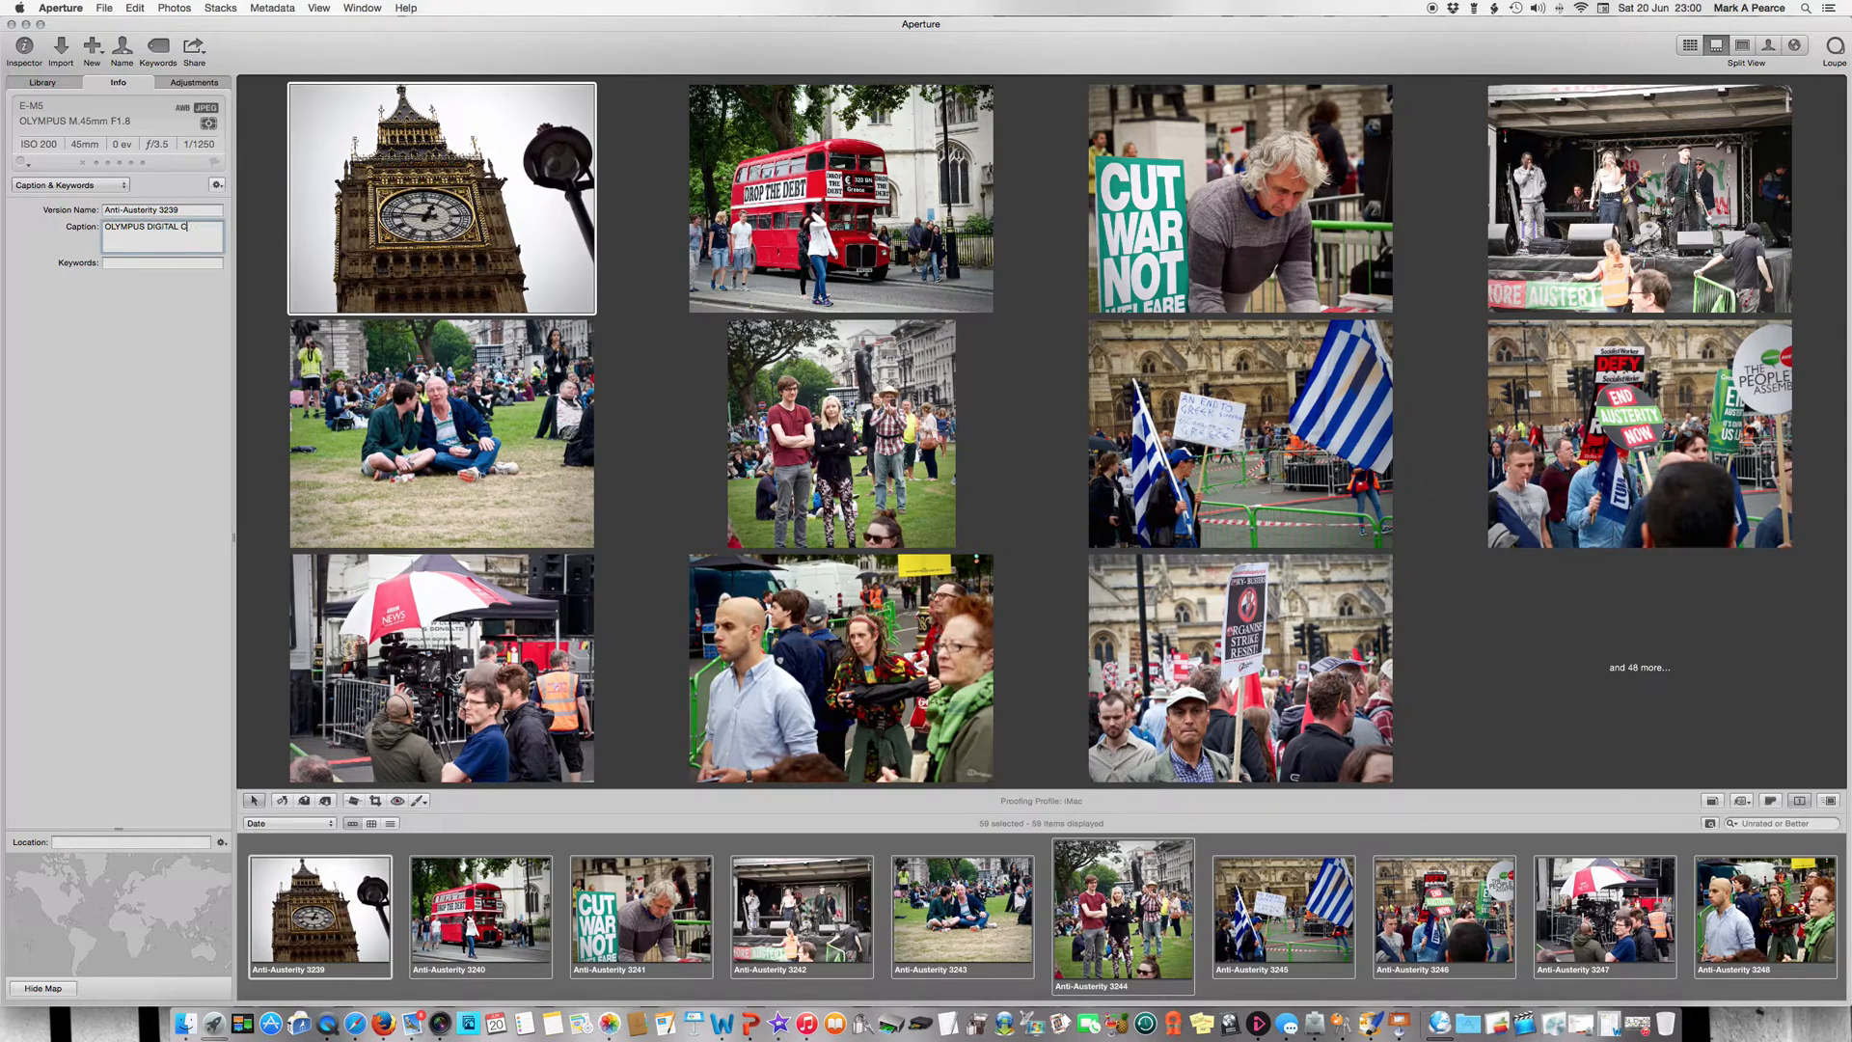
pyautogui.press('BackSpace')
pyautogui.press('BackSpace')
pyautogui.press('BackSpace')
pyautogui.press('BackSpace')
pyautogui.press('BackSpace')
pyautogui.press('BackSpace')
pyautogui.press('BackSpace')
pyautogui.press('BackSpace')
pyautogui.press('BackSpace')
pyautogui.press('BackSpace')
pyautogui.press('BackSpace')
pyautogui.press('BackSpace')
pyautogui.press('BackSpace')
pyautogui.press('BackSpace')
pyautogui.press('BackSpace')
pyautogui.press('BackSpace')
pyautogui.write('End Auster')
pyautogui.click(357, 214)
pyautogui.click(744, 244)
pyautogui.click(518, 219)
# Select all photos and enter the keywords London, Anti-Austerity, March, Protest, hunks and shirtless.
pyautogui.press('super+a')
pyautogui.click(176, 262)
pyautogui.write('London')
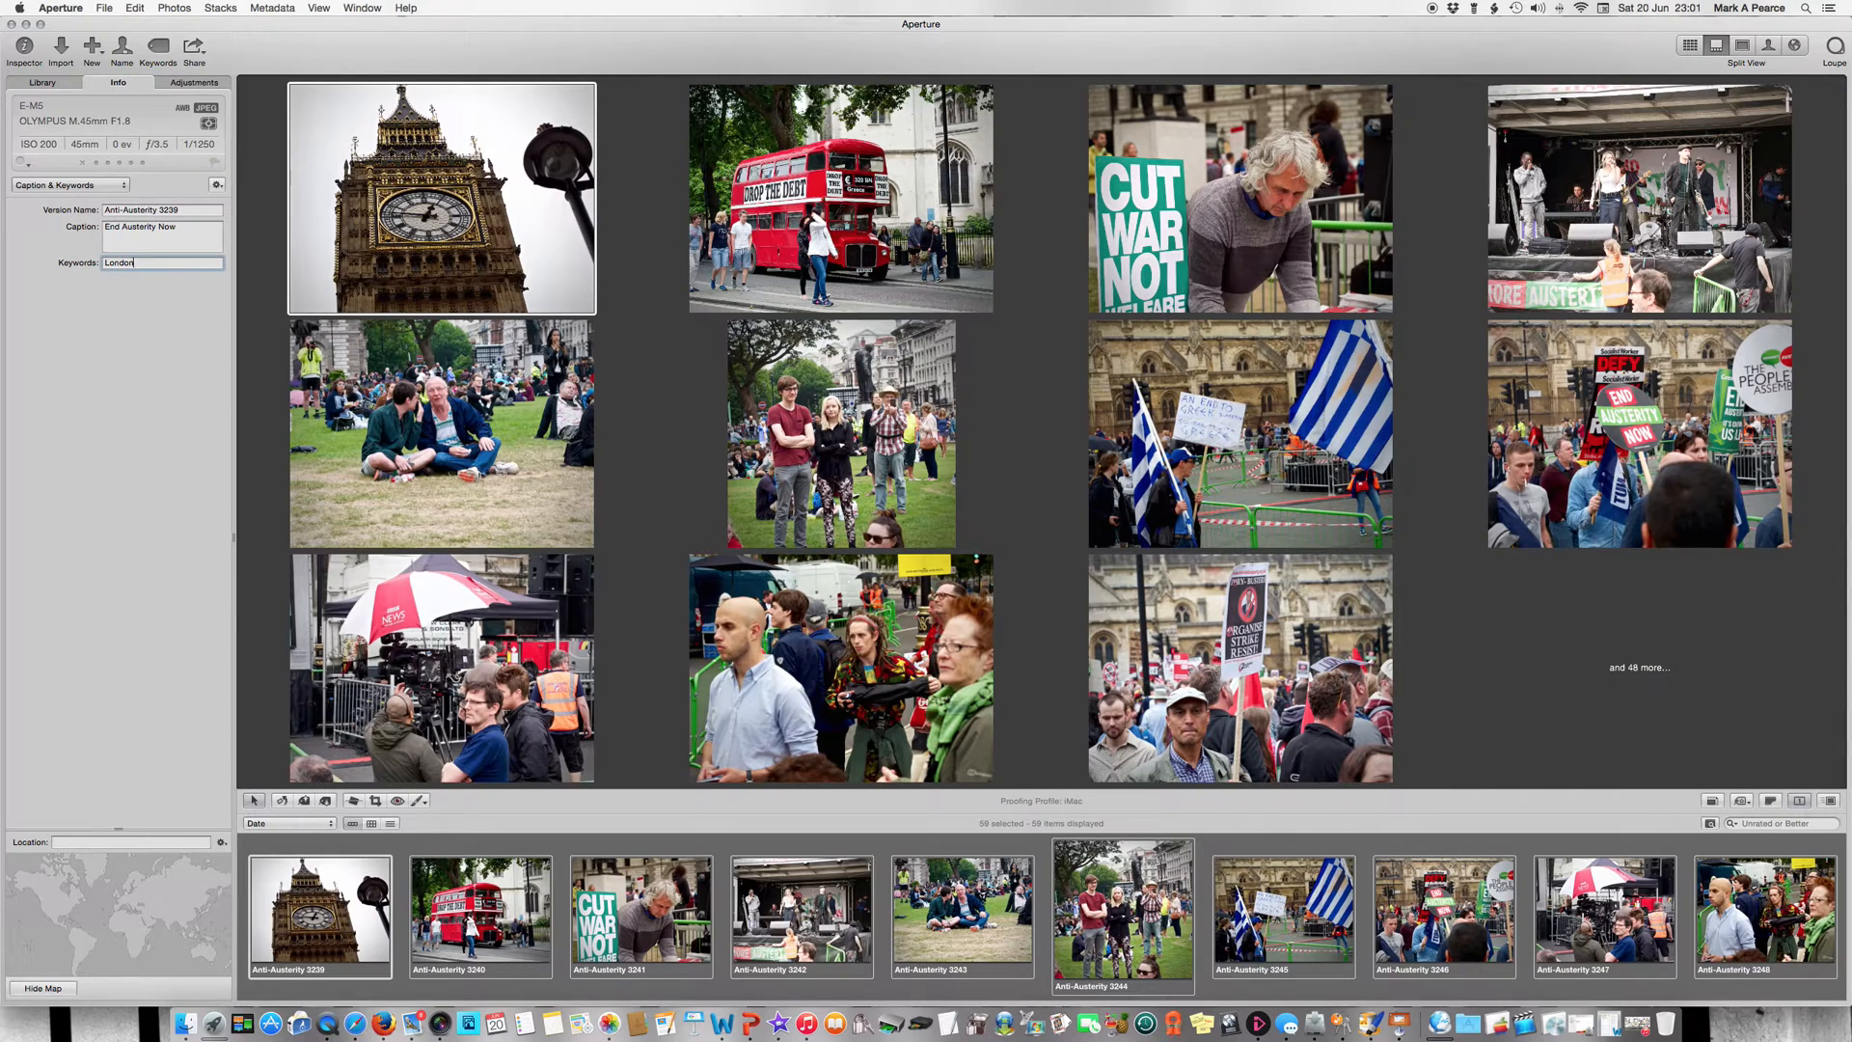
pyautogui.write(', ')
pyautogui.write(',')
pyautogui.write('March,')
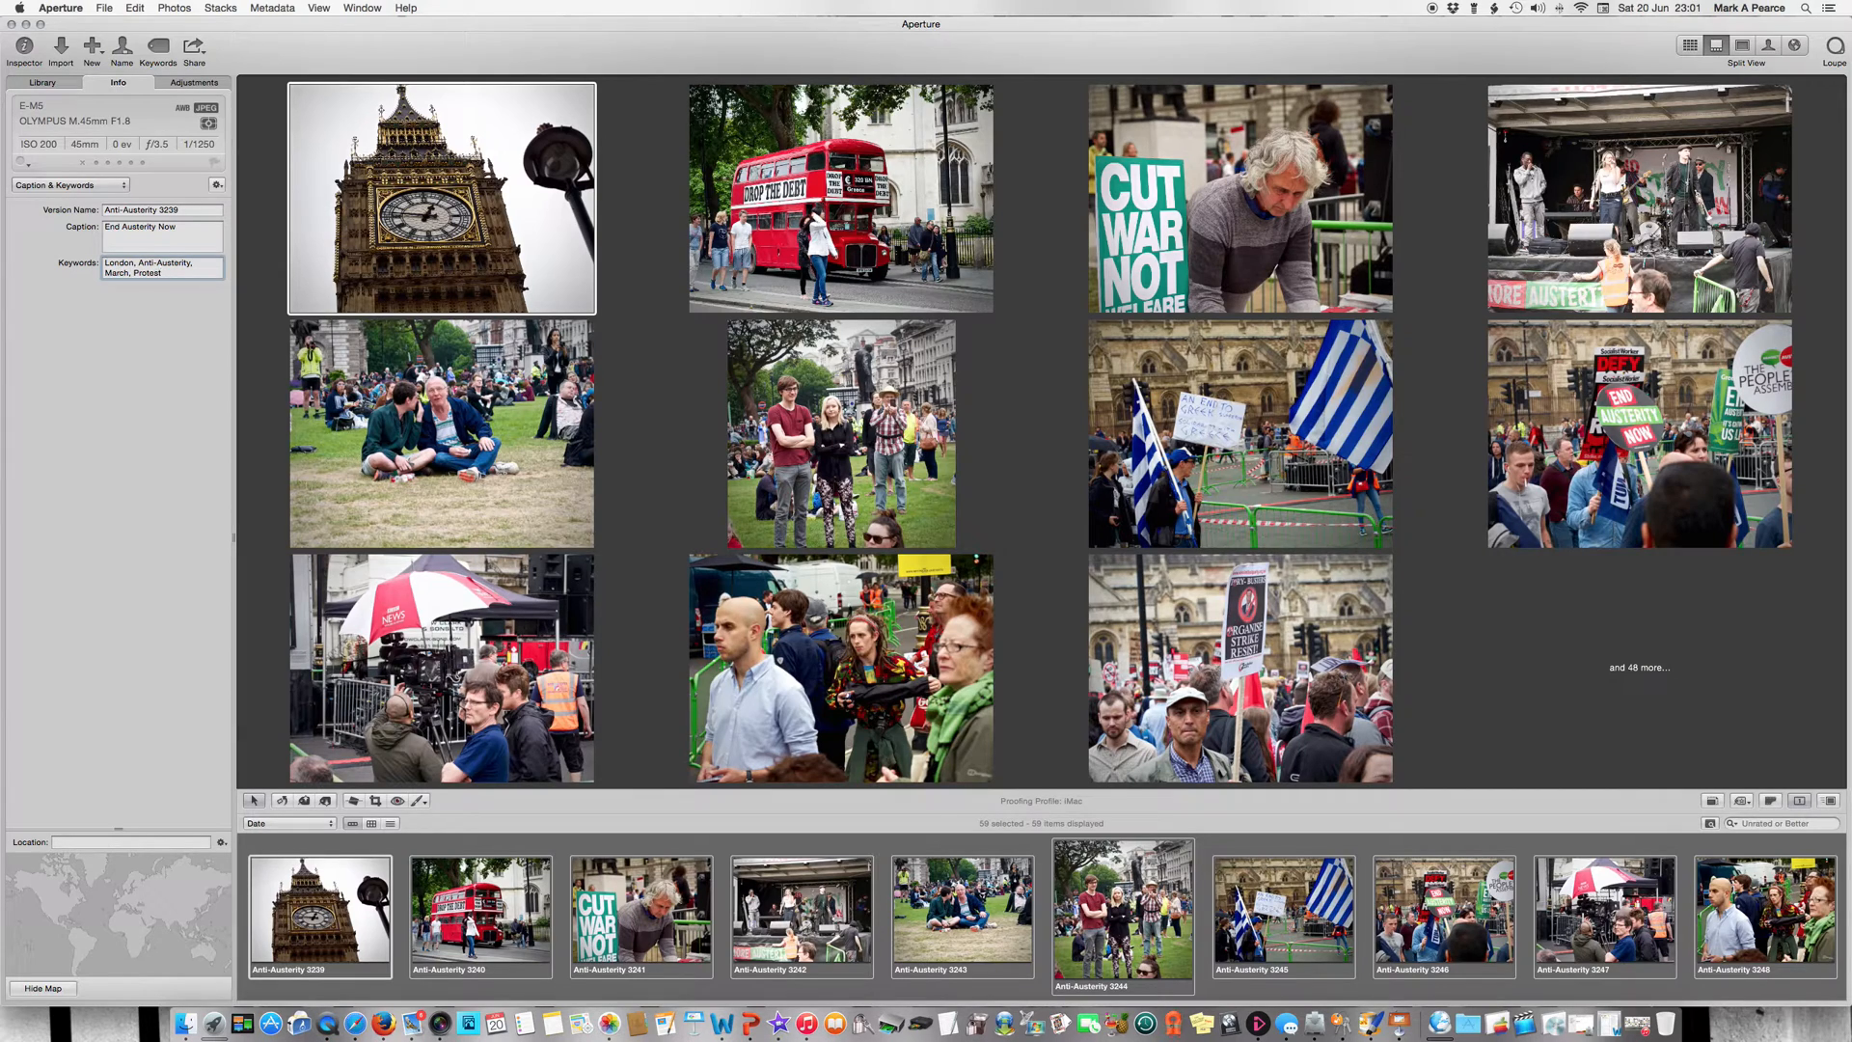
pyautogui.write(' Protest, hunks, shirtless,')
# Add the keywords Green, Labour, Socialist, People's, Assembly, Parliament, Westminster and political.
pyautogui.write('Gfr')
pyautogui.press('Return')
pyautogui.write('Labou')
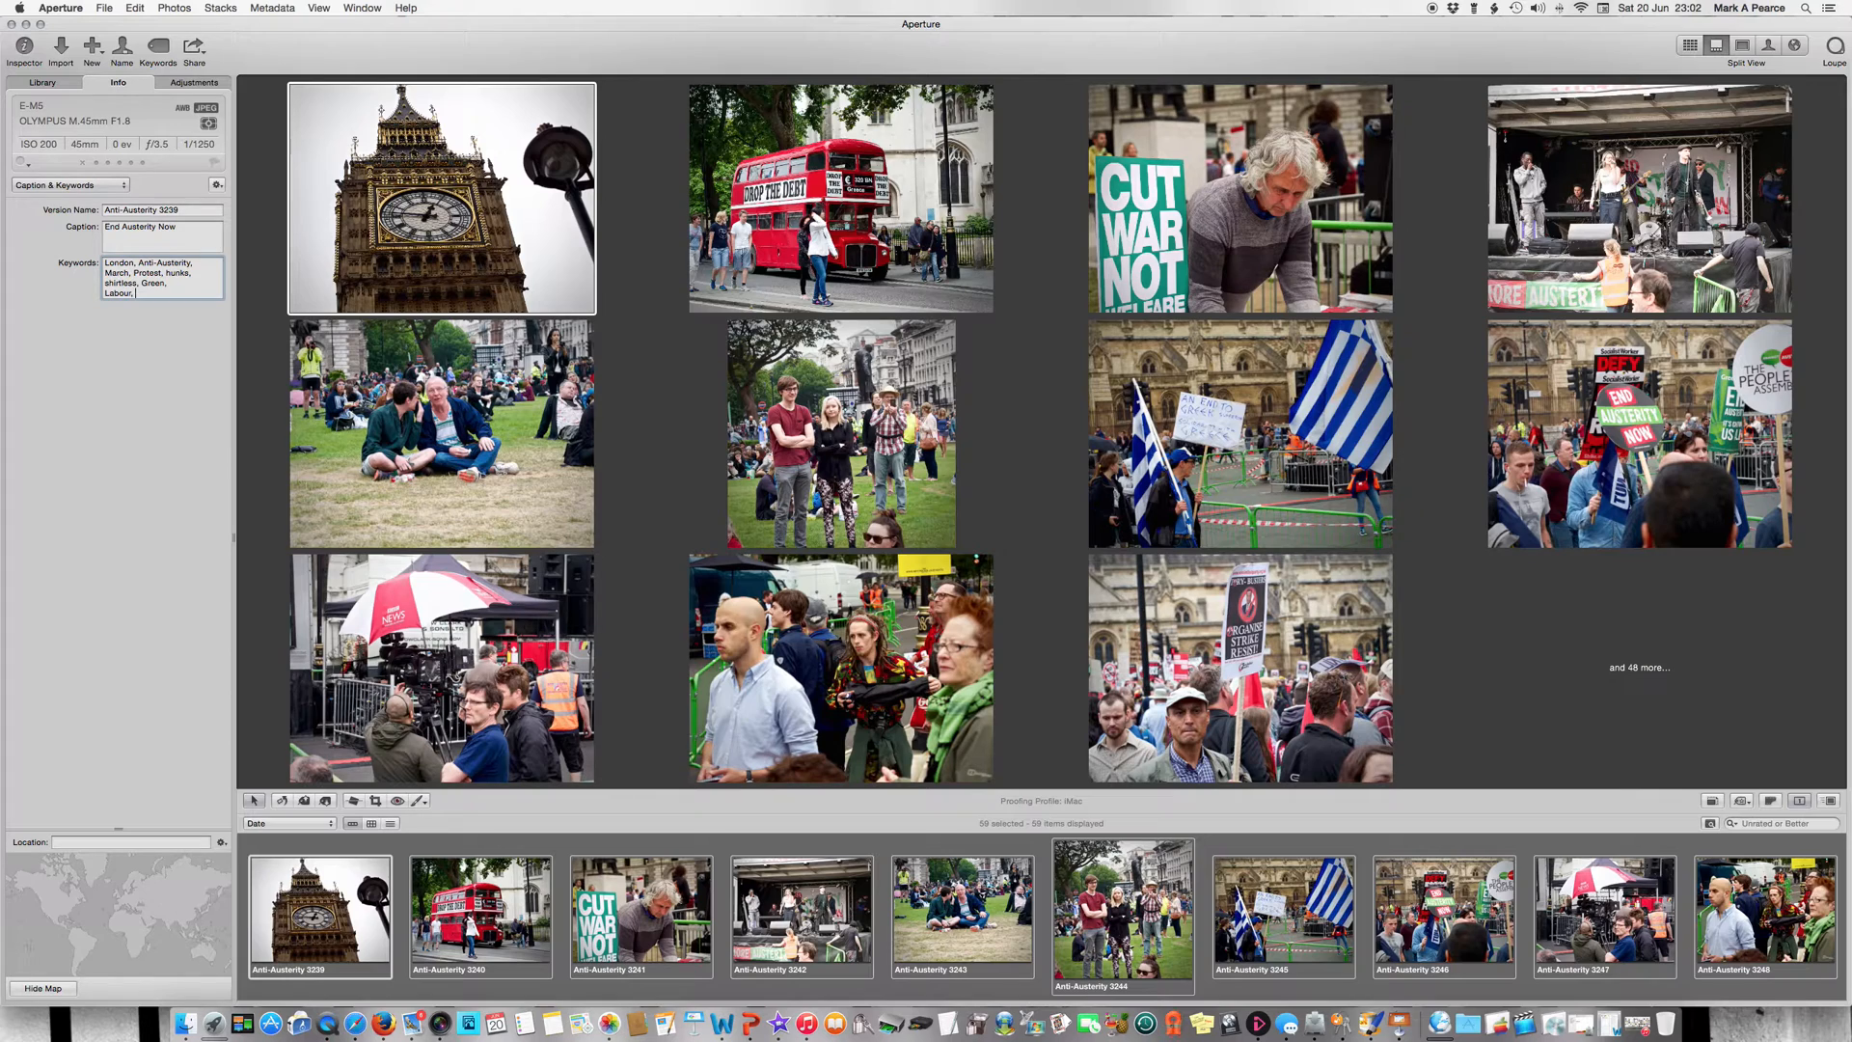
pyautogui.write("r, Socialist, People's, ")
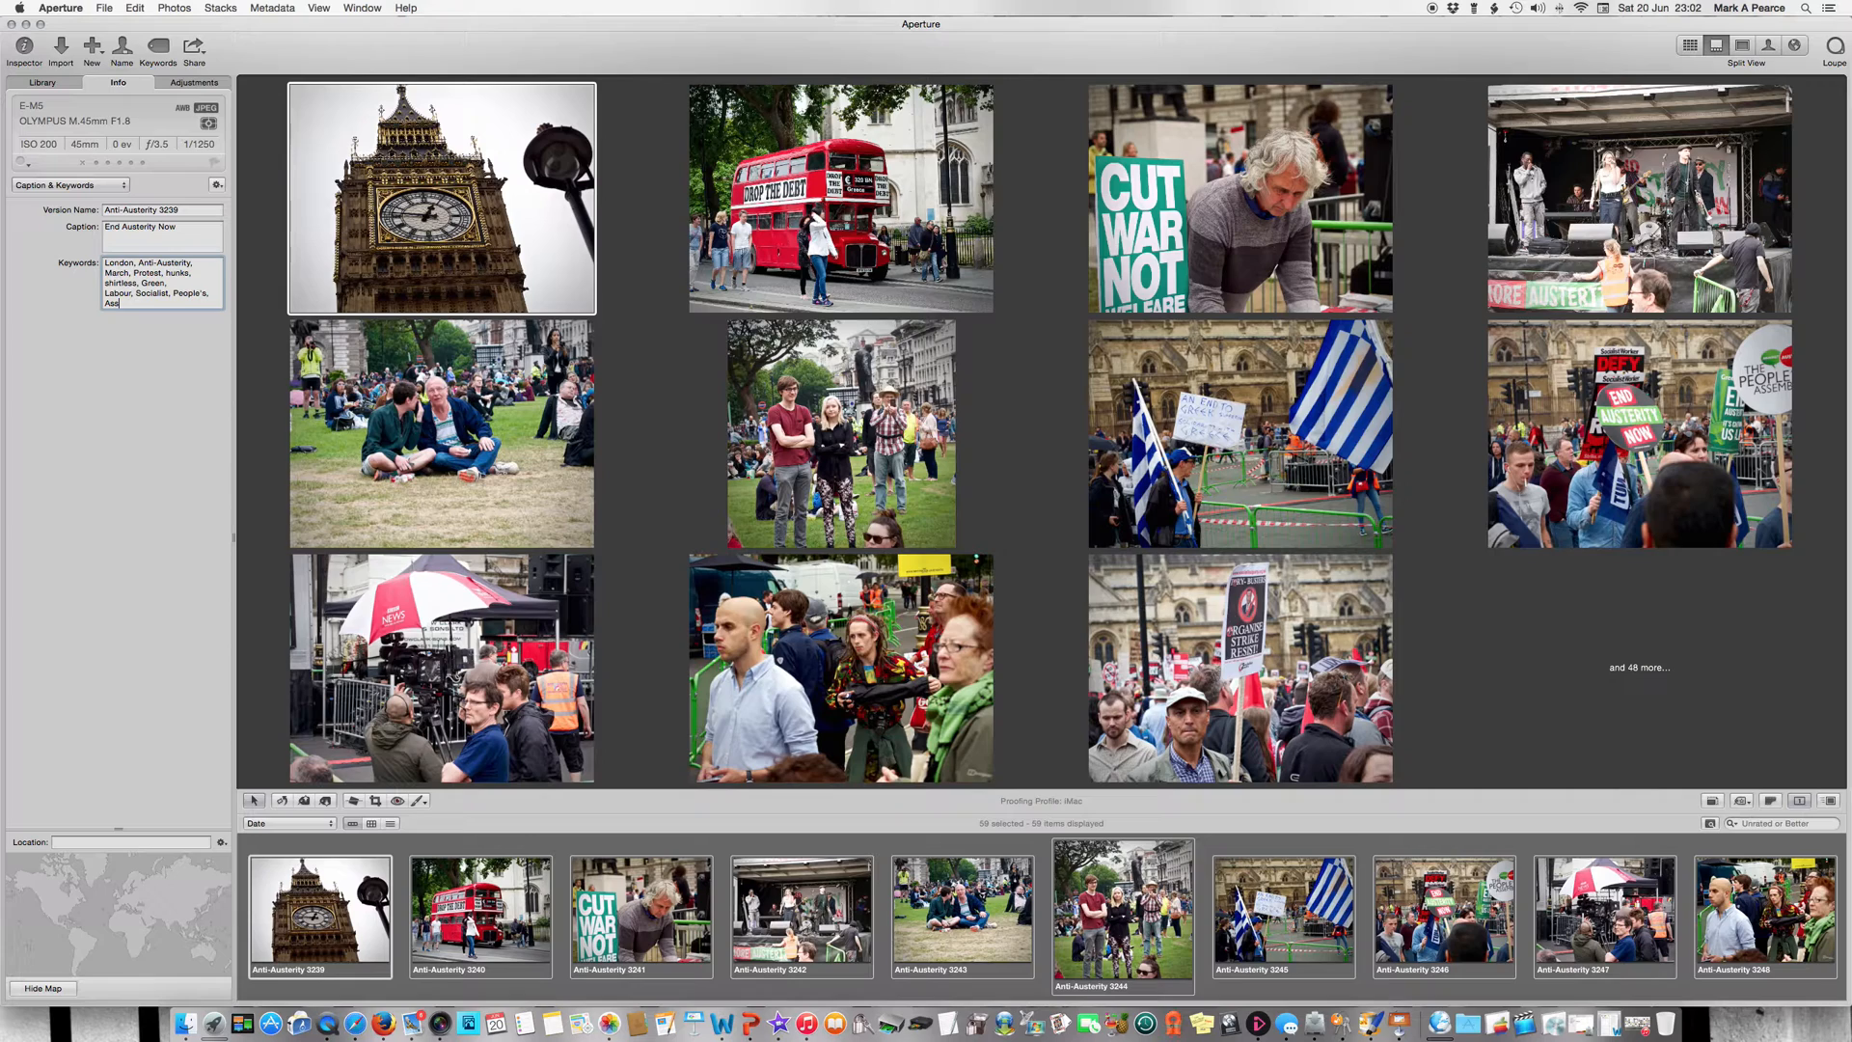
pyautogui.write('Assembly')
pyautogui.write('iam')
pyautogui.write('ent, Westminster')
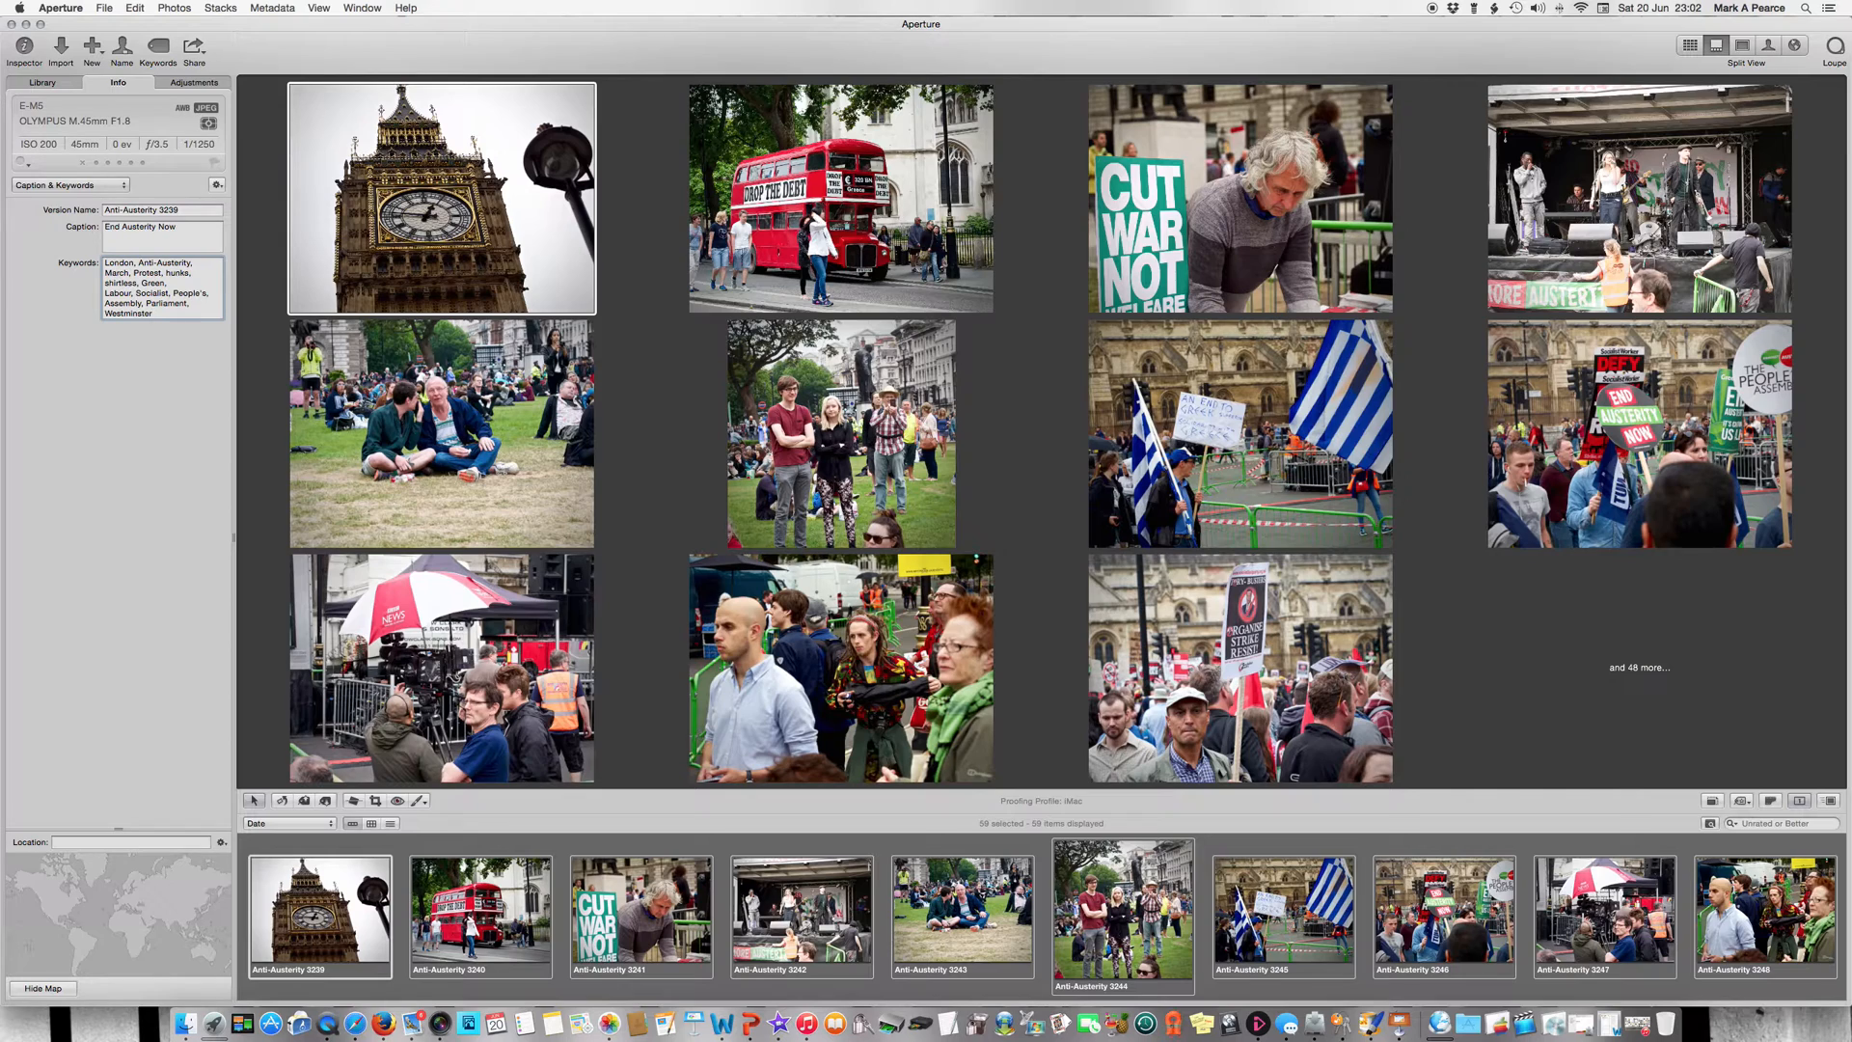
pyautogui.write(', political,')
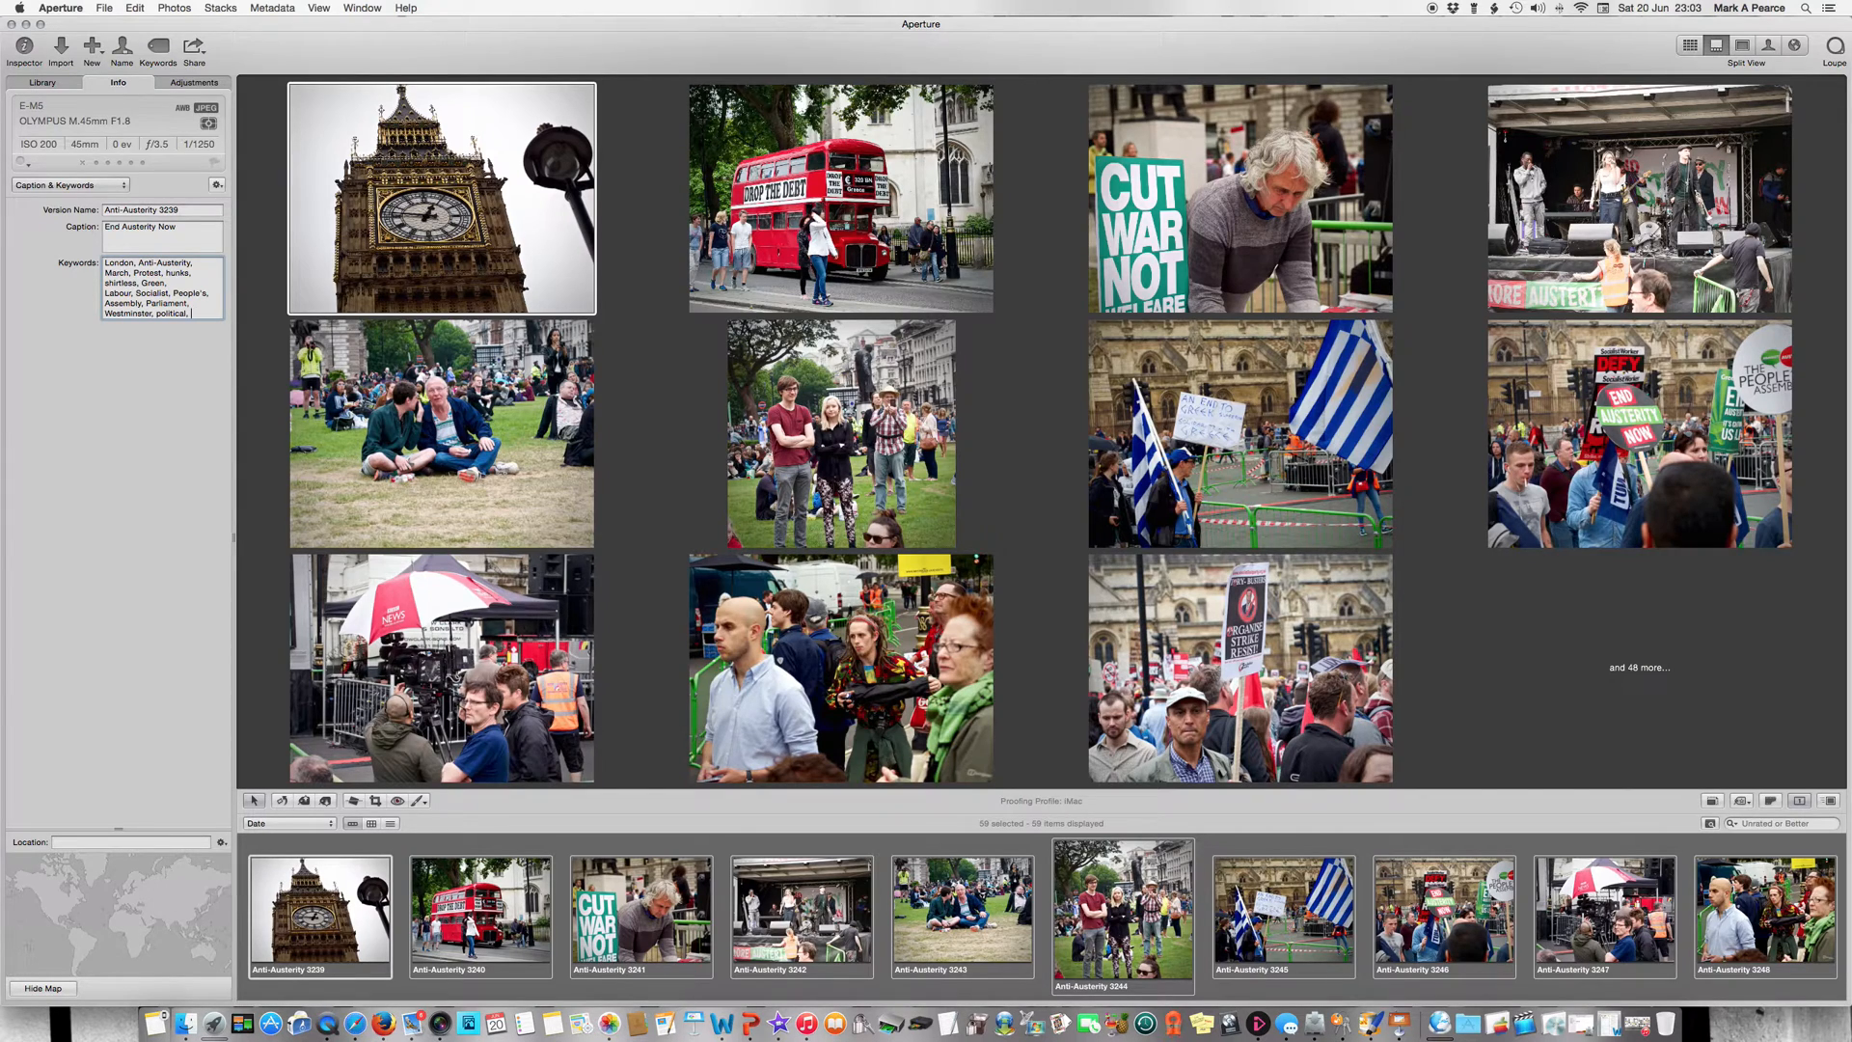
# Add the keywords Christine, Blower, Len, McCluskey, Martin, McGuiness, Caroline, Lucas, Charlotte, Church, Russell, Brand, Jeremy, Corbyn and Olympus.
pyautogui.write('Christine, Blower')
pyautogui.write(', Len, McCluskey, Martin, McGu')
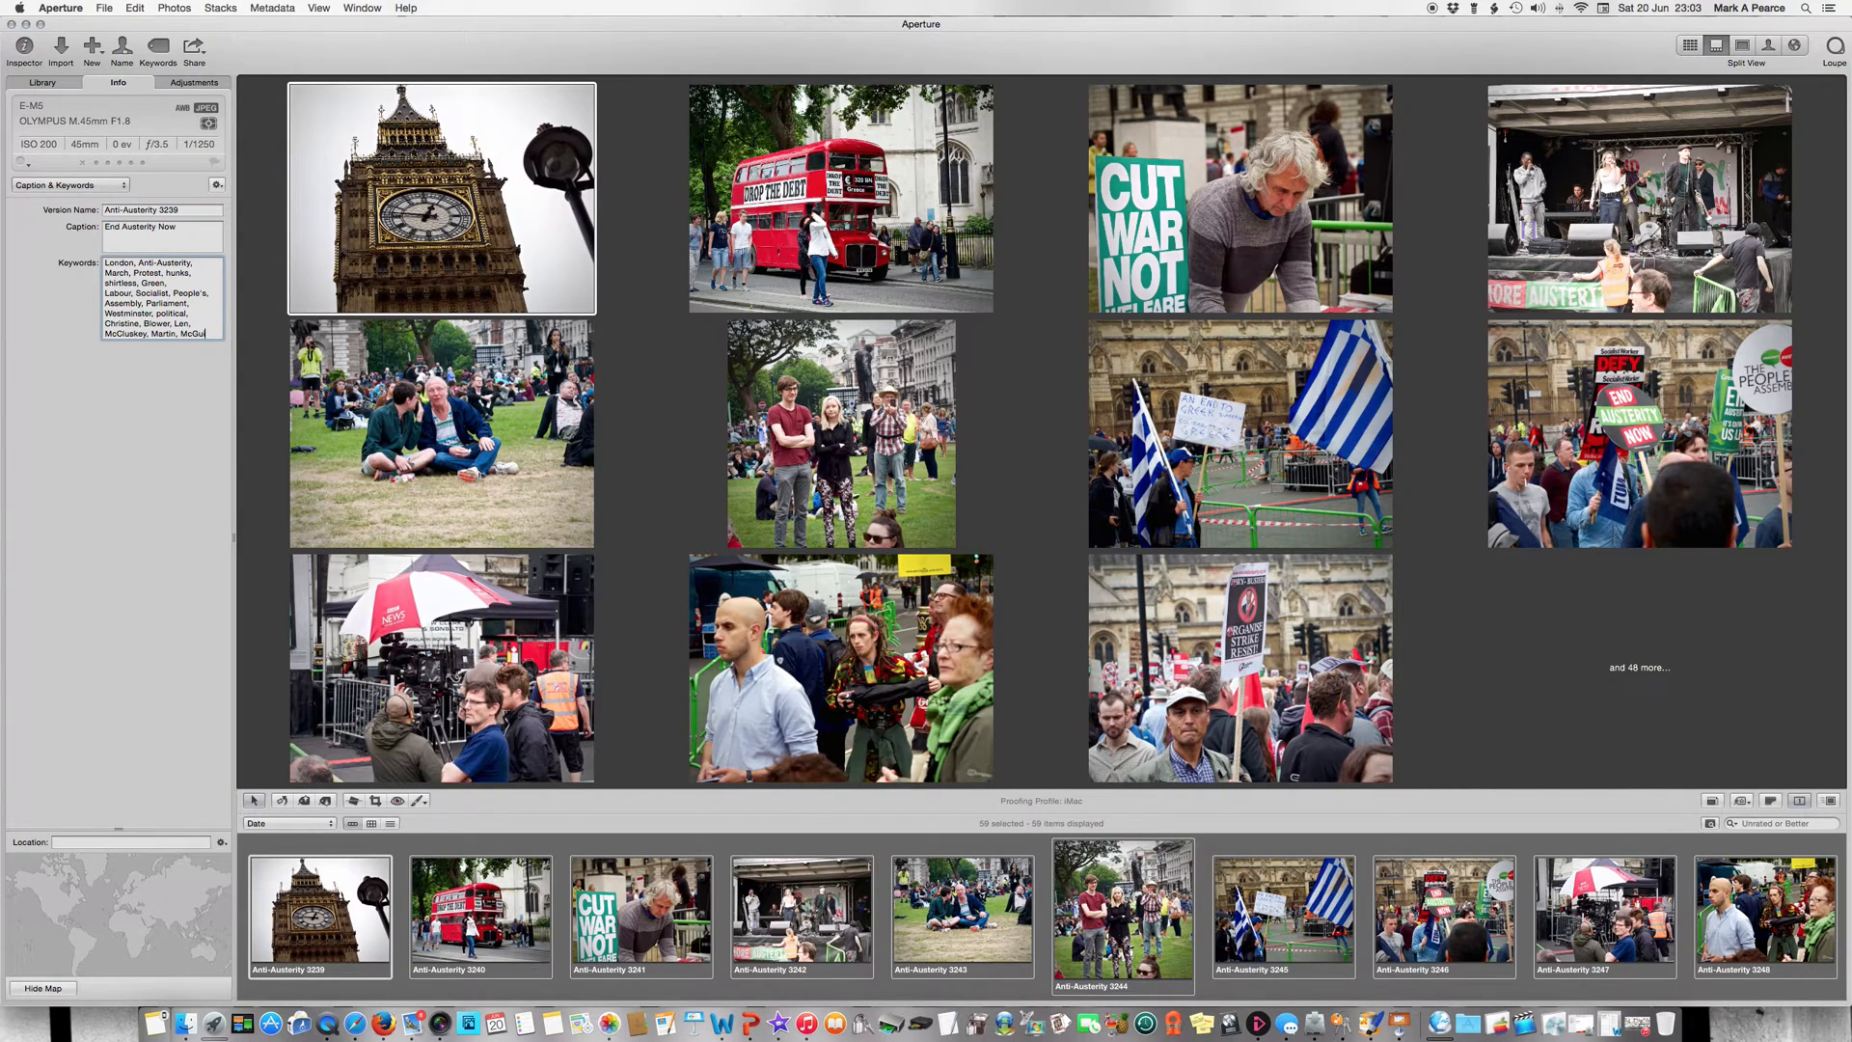
pyautogui.write('ness,')
pyautogui.write('Charlotte')
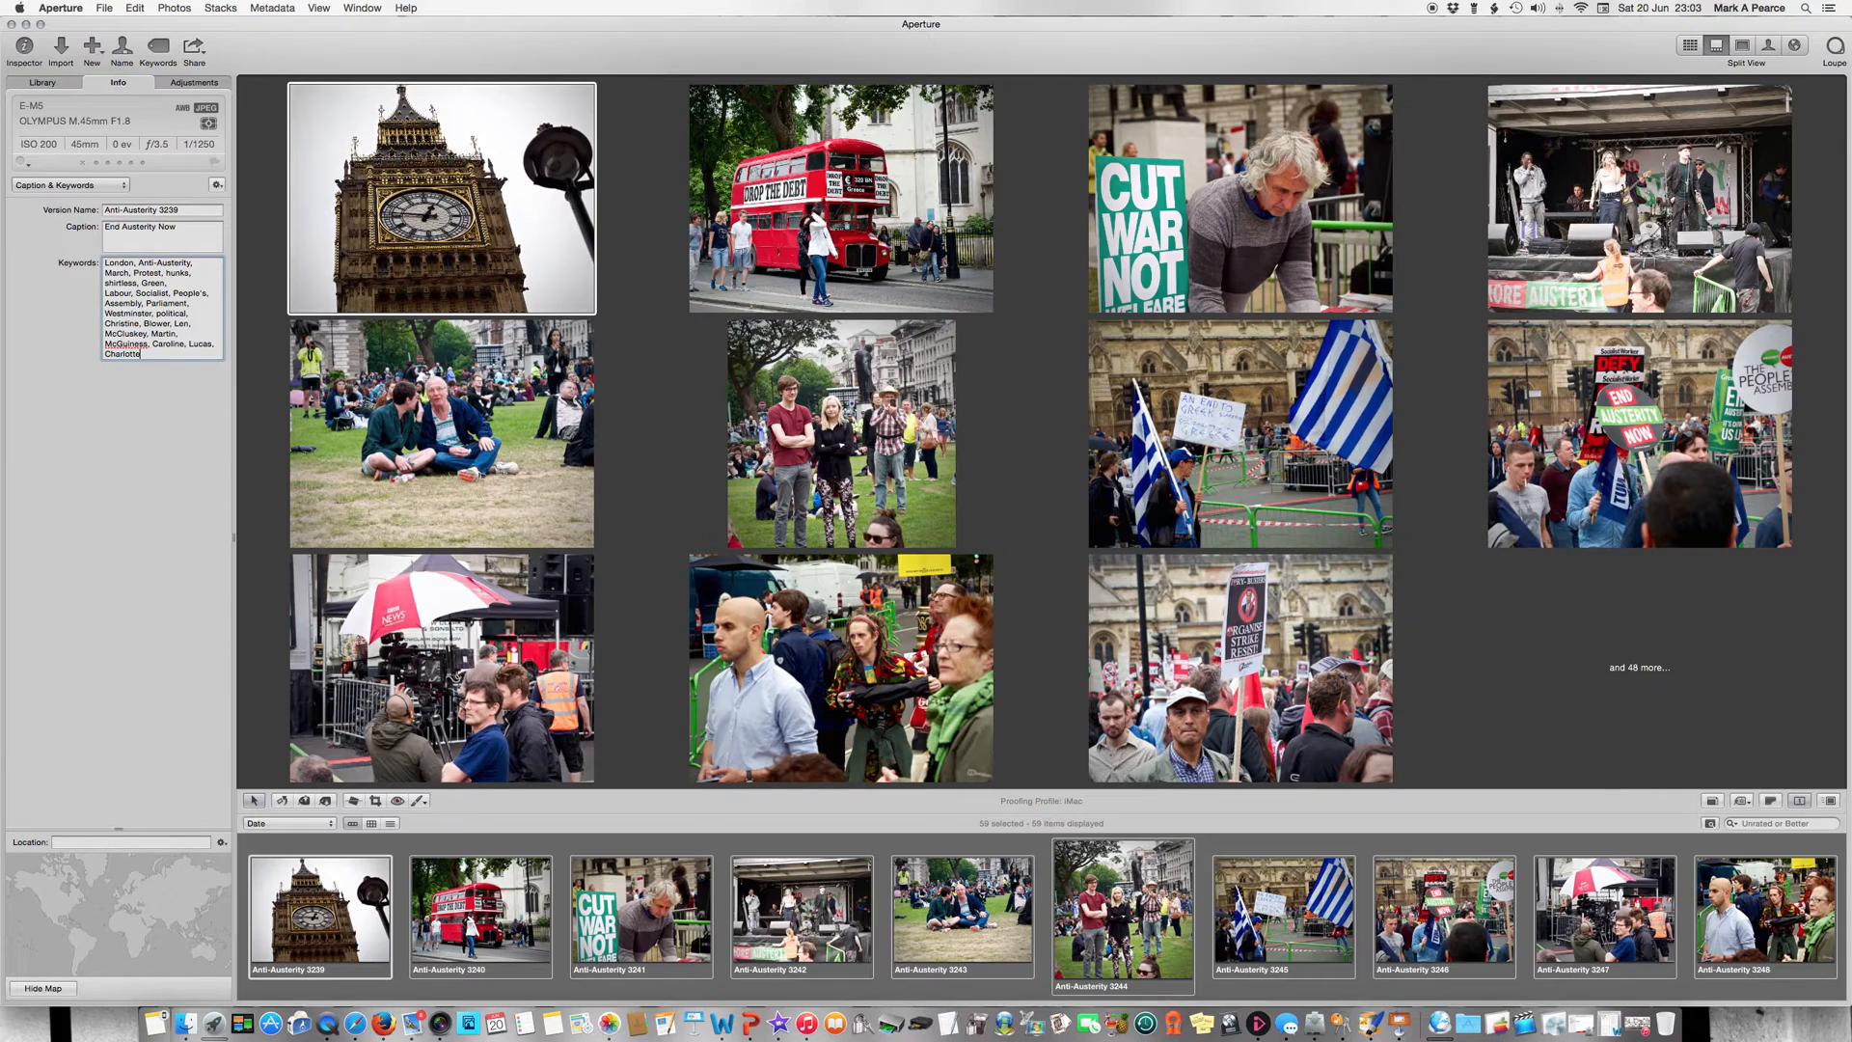
pyautogui.write(', Church, Russell, Brand')
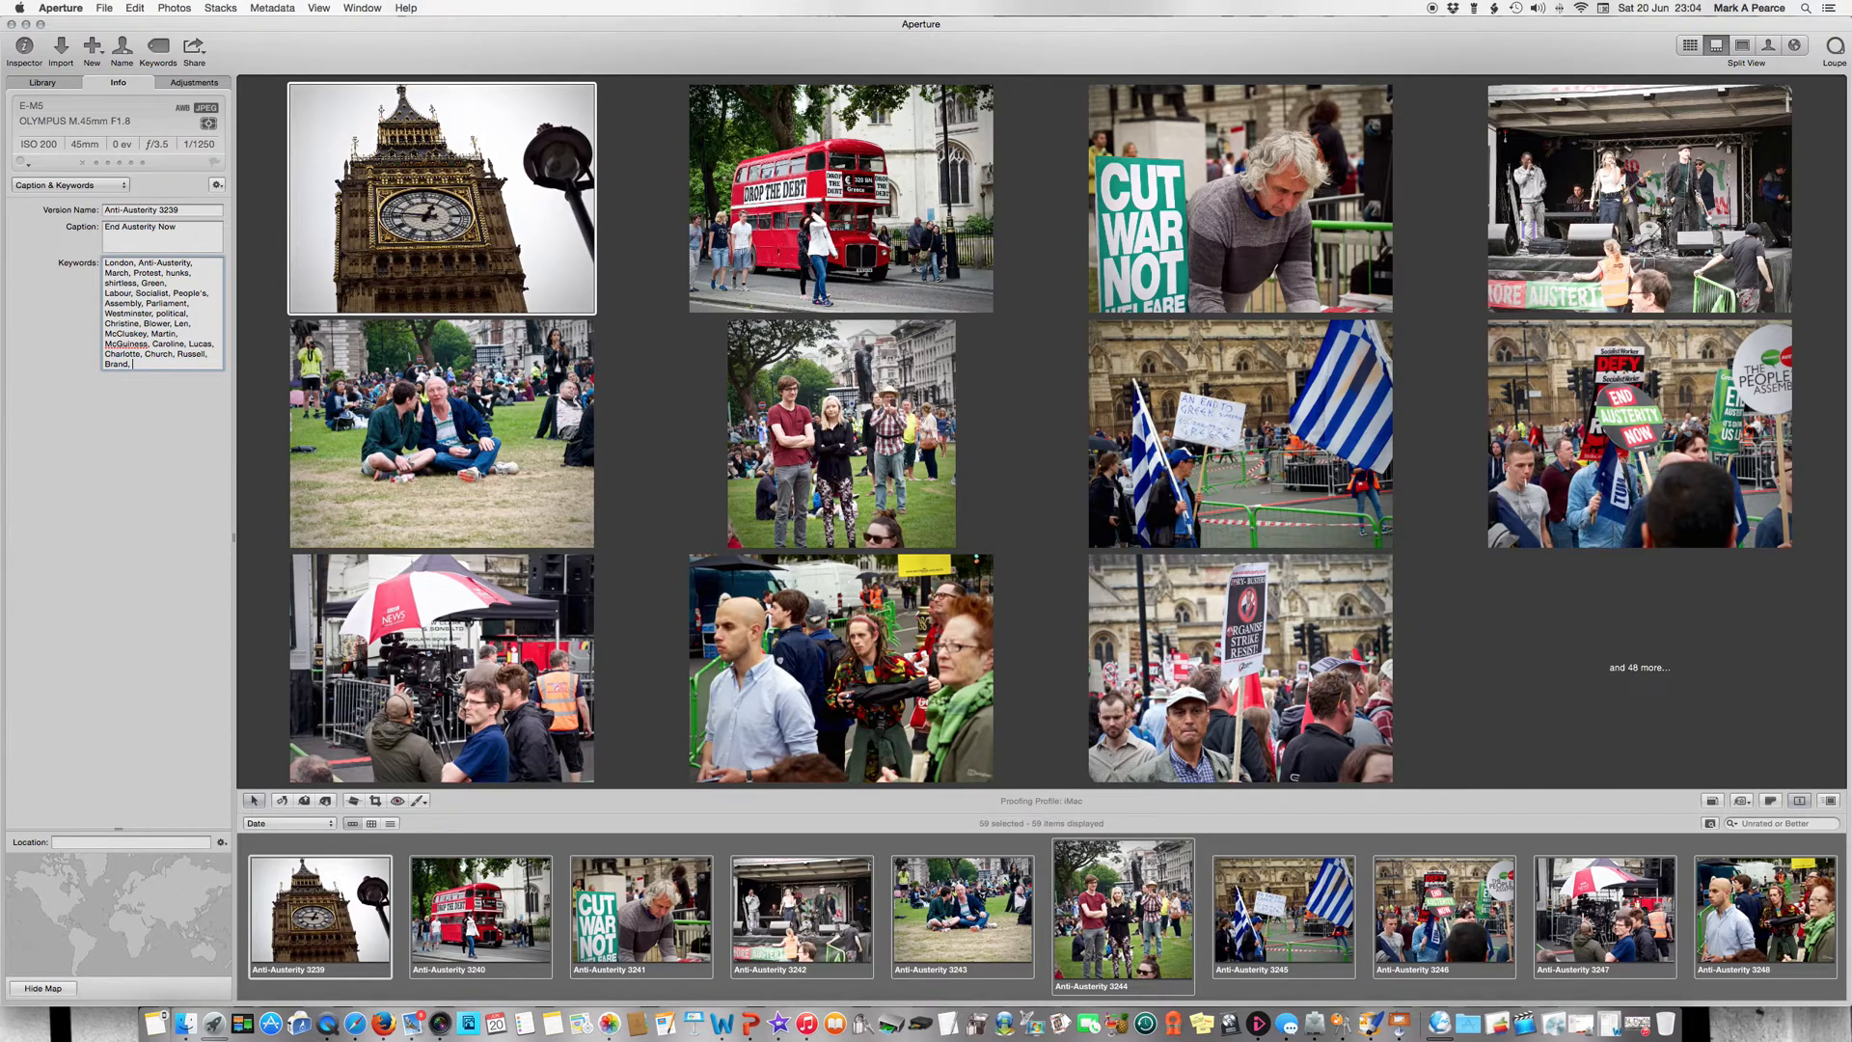
pyautogui.write(', Jeremy, Corbyn, Olympus,')
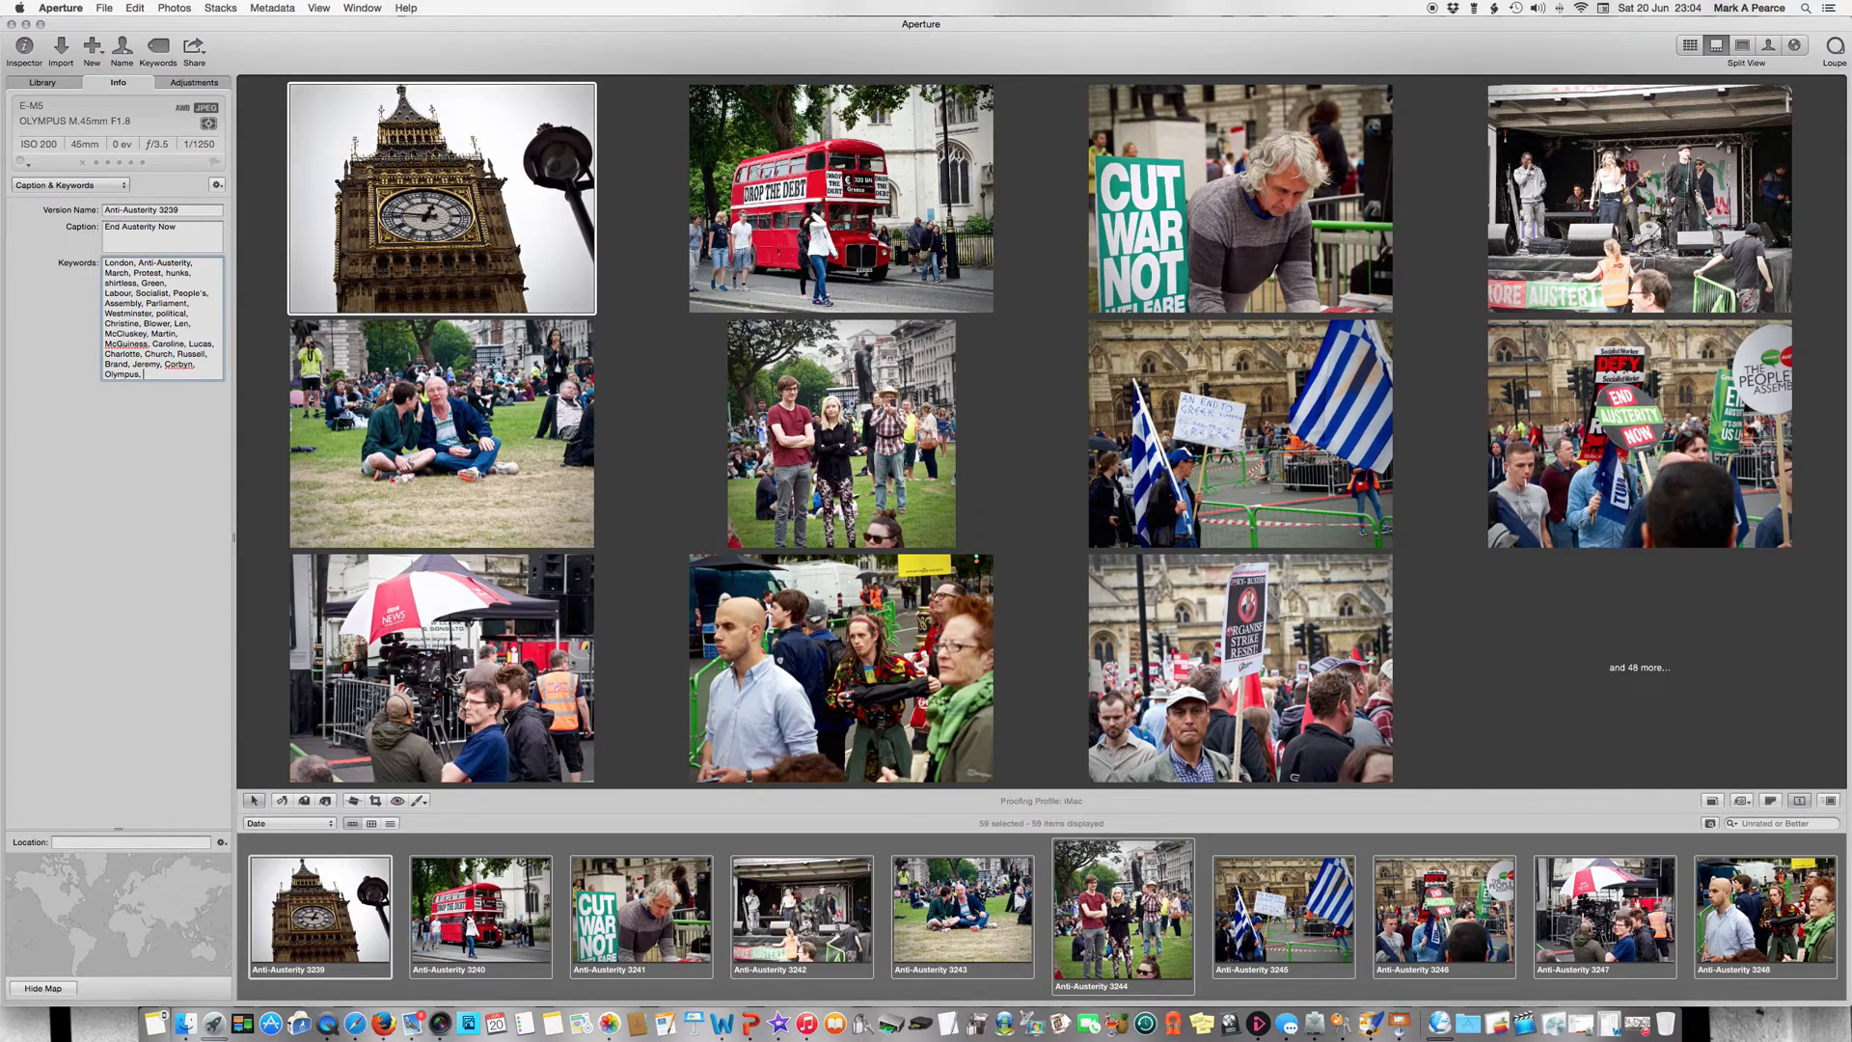
# Add the keywords getolympus, interesting, flickr, OM-D, E-M5, micro-four-thirds and mft.
pyautogui.write(' getolympus, interesting')
pyautogui.write('M5, mic')
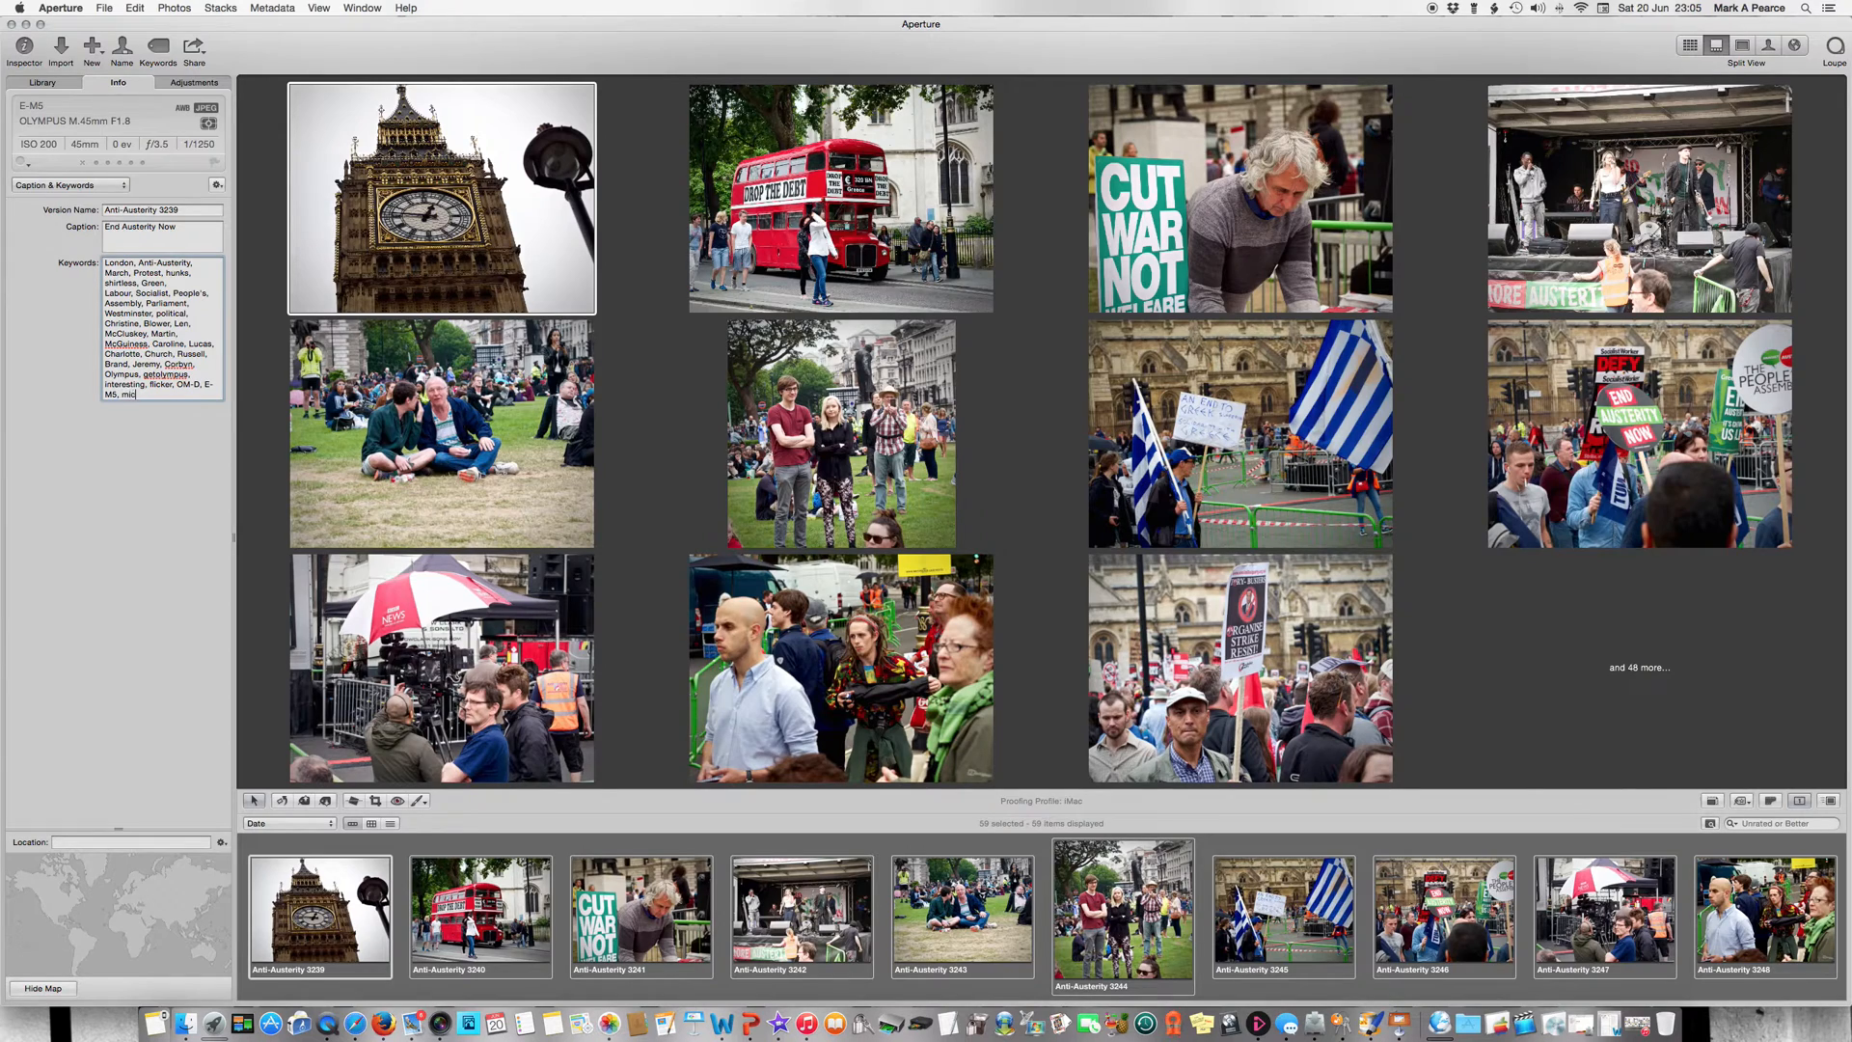
pyautogui.write('ro-four-thirds, mft,')
pyautogui.write('s')
# Publish the selected photos to Flickr as a new set named "End Austerity Now", viewable by anyone at actual size.
pyautogui.click(101, 10)
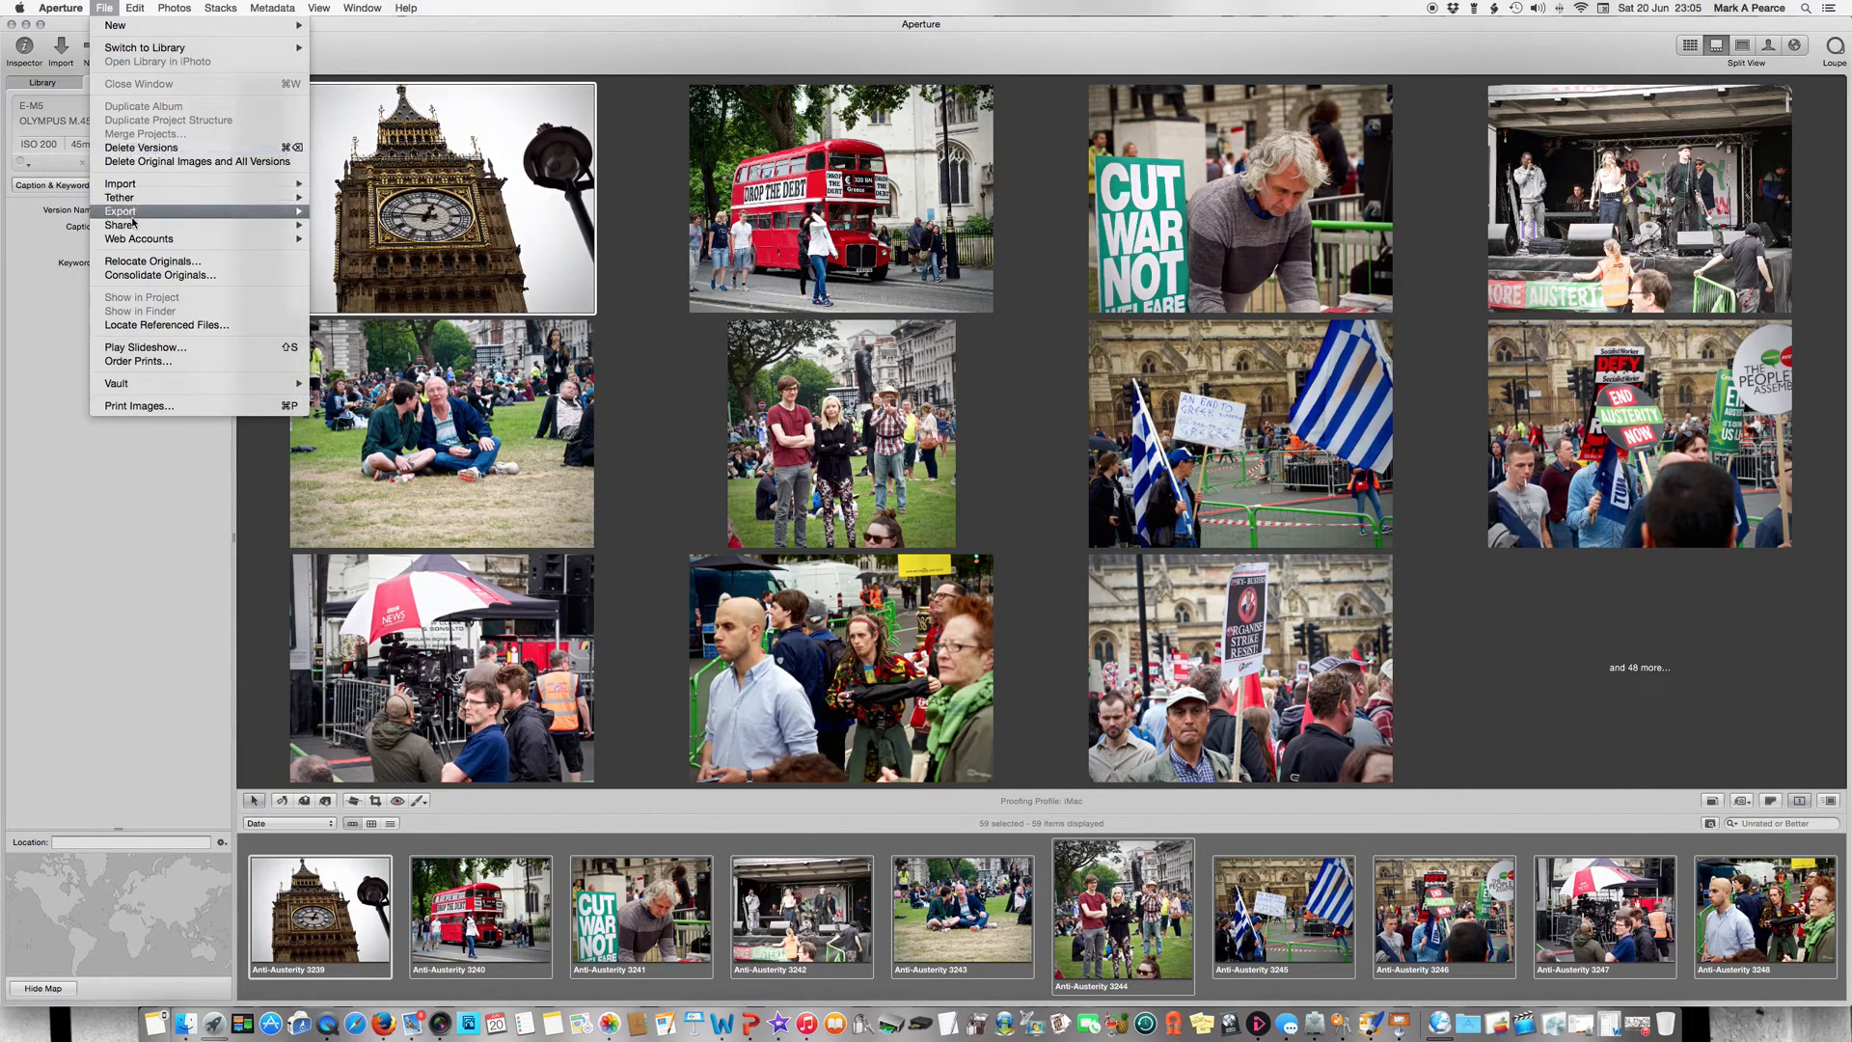
pyautogui.moveTo(134, 228)
pyautogui.click(337, 275)
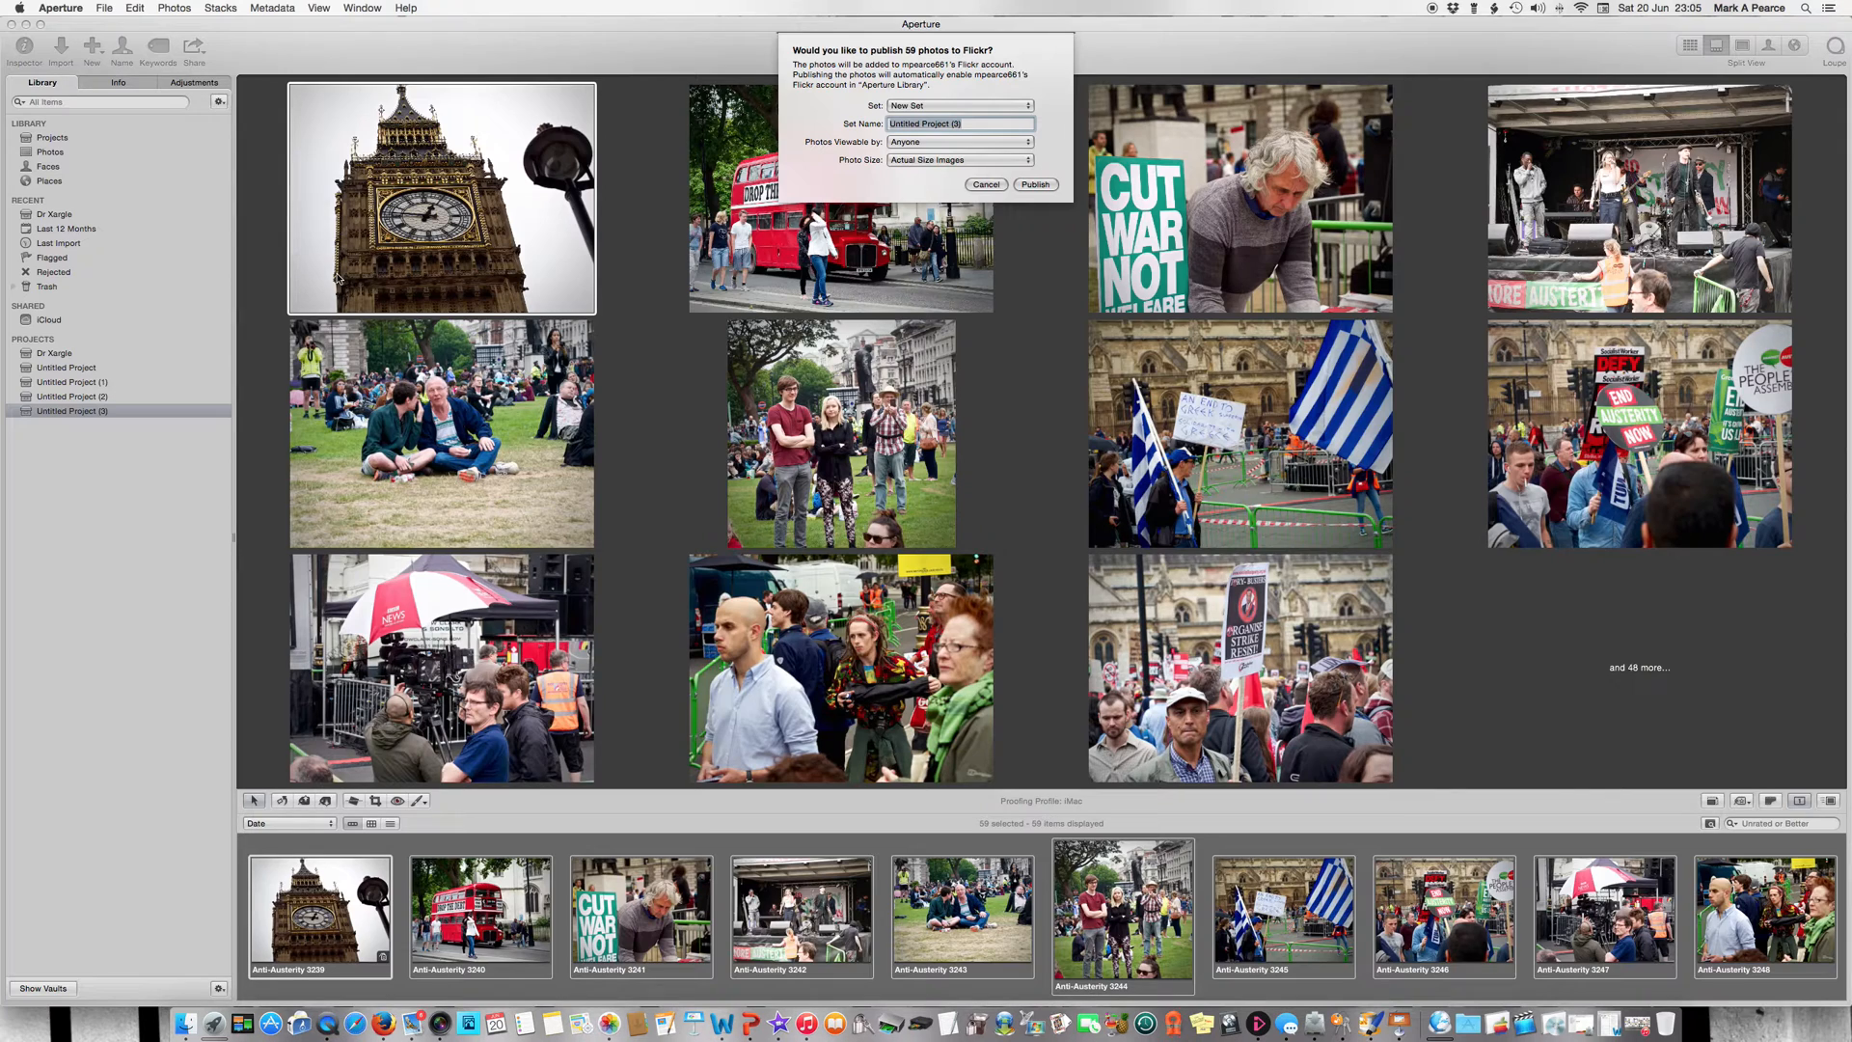
pyautogui.write('End Austerity Now')
pyautogui.click(1035, 186)
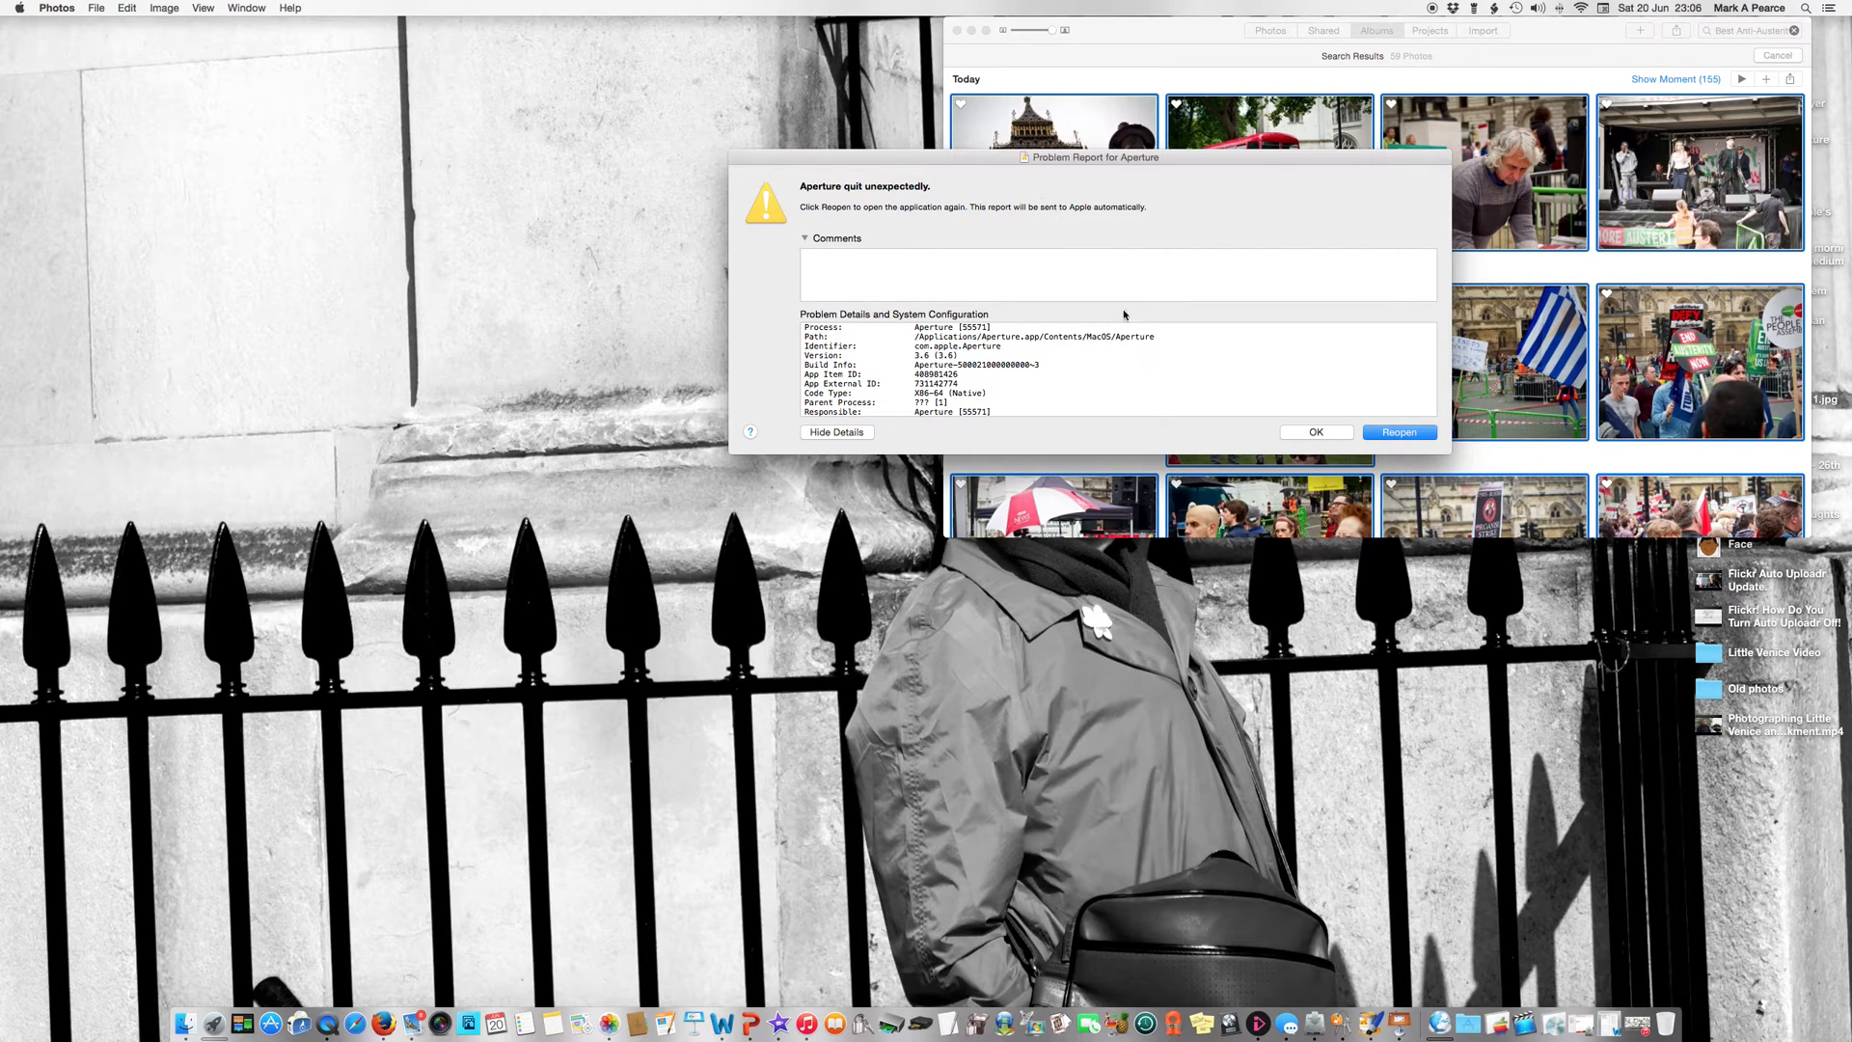
# Reopen Aperture, open Untitled Project (3) and show the caption and keywords of its photos.
pyautogui.click(1393, 436)
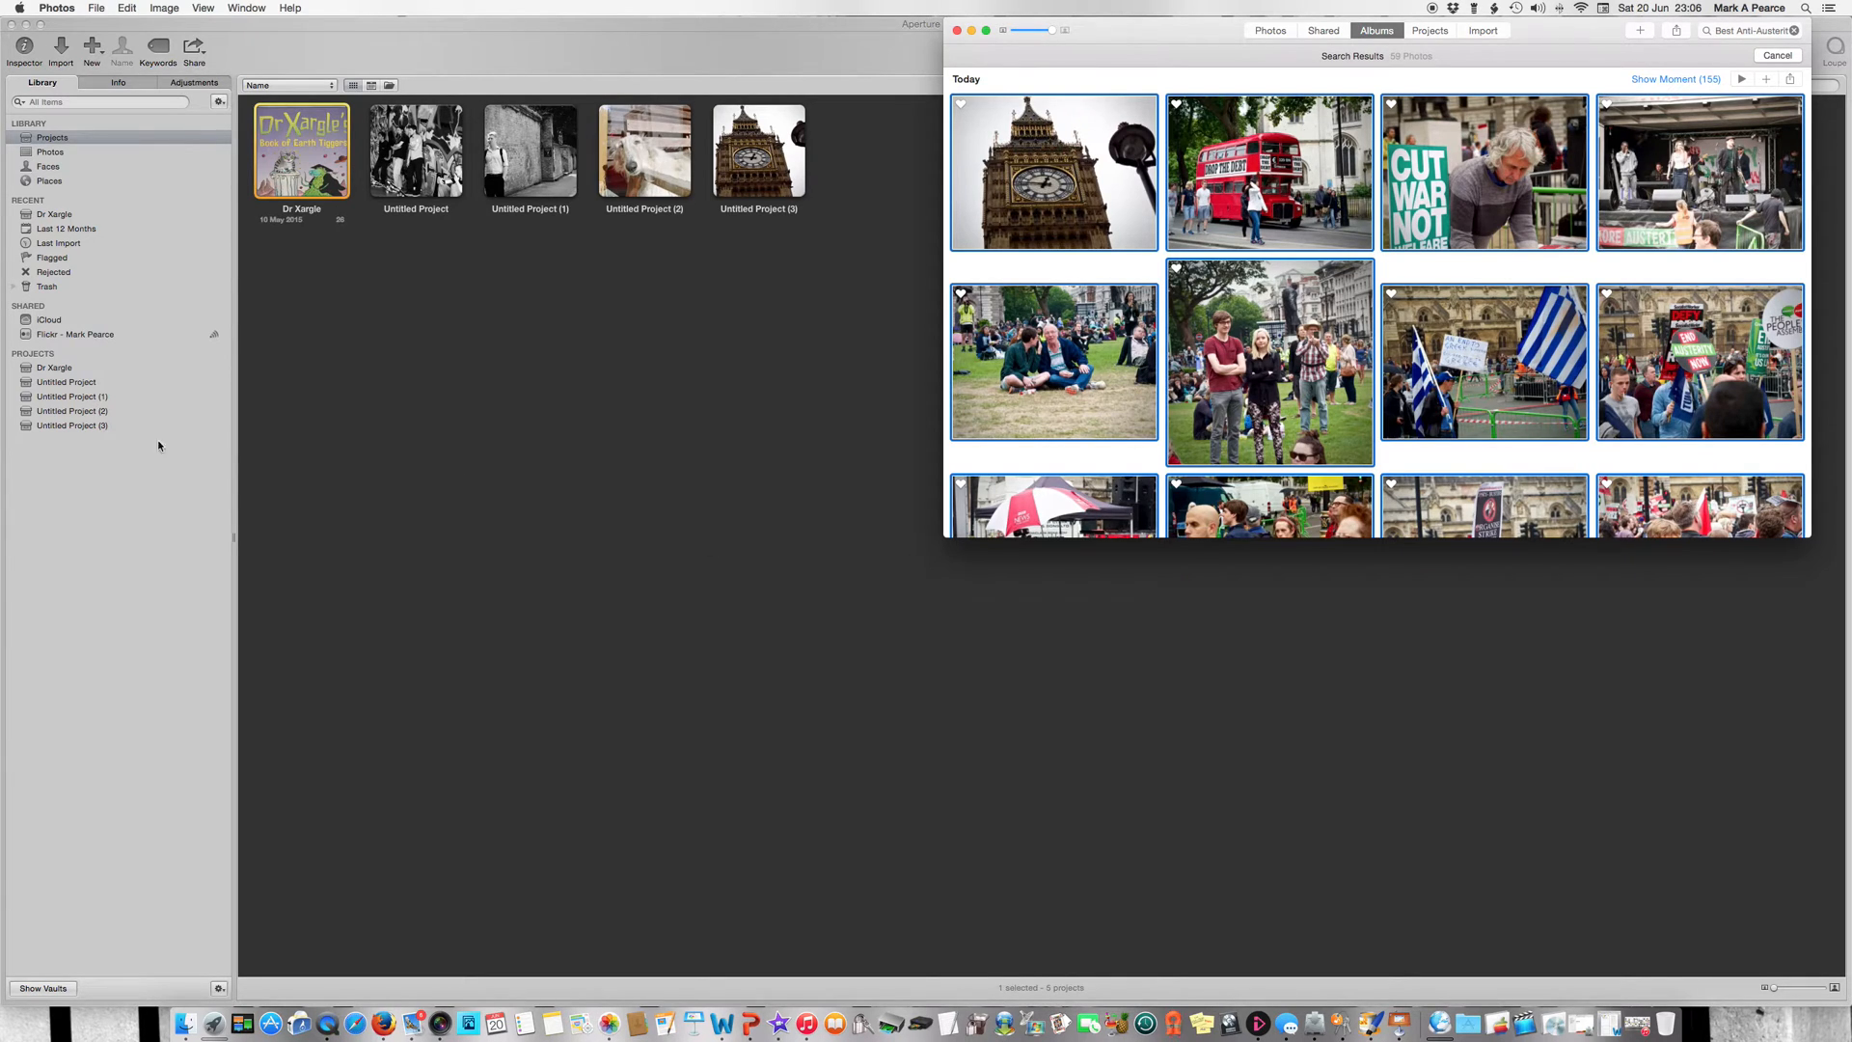
pyautogui.click(75, 427)
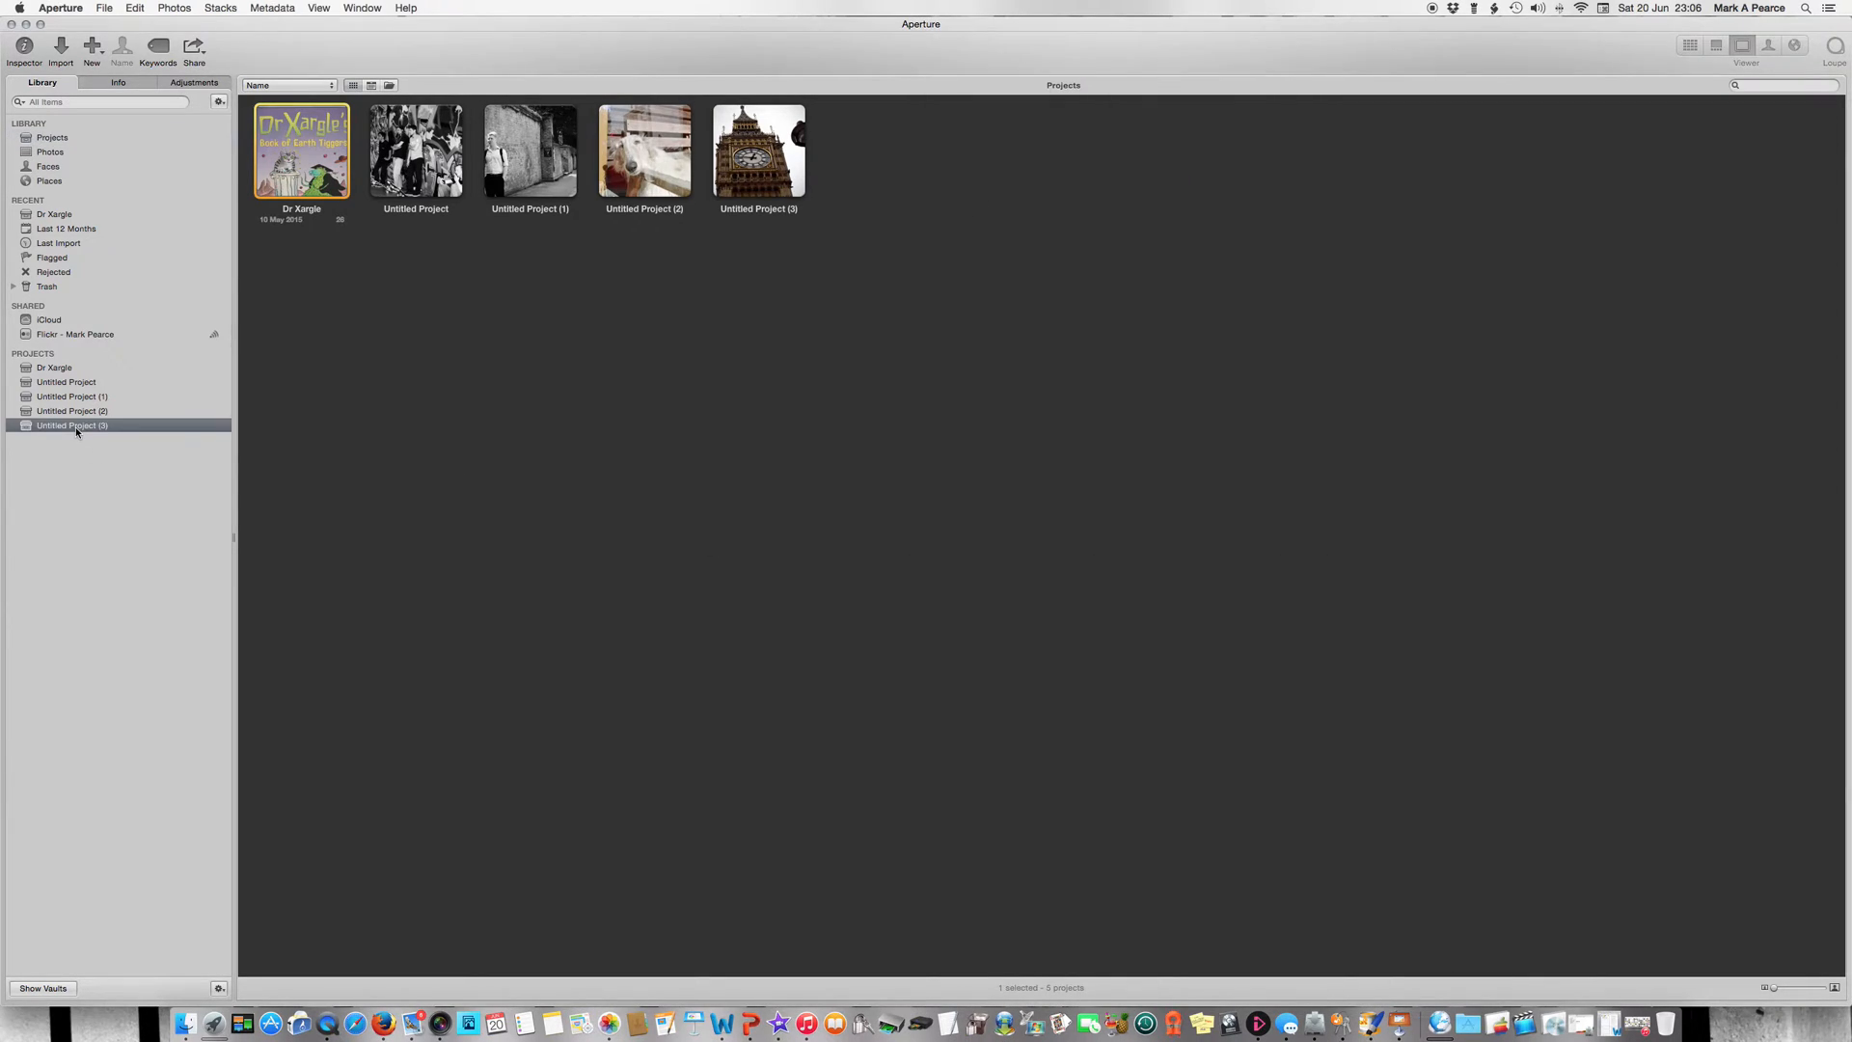
pyautogui.click(75, 426)
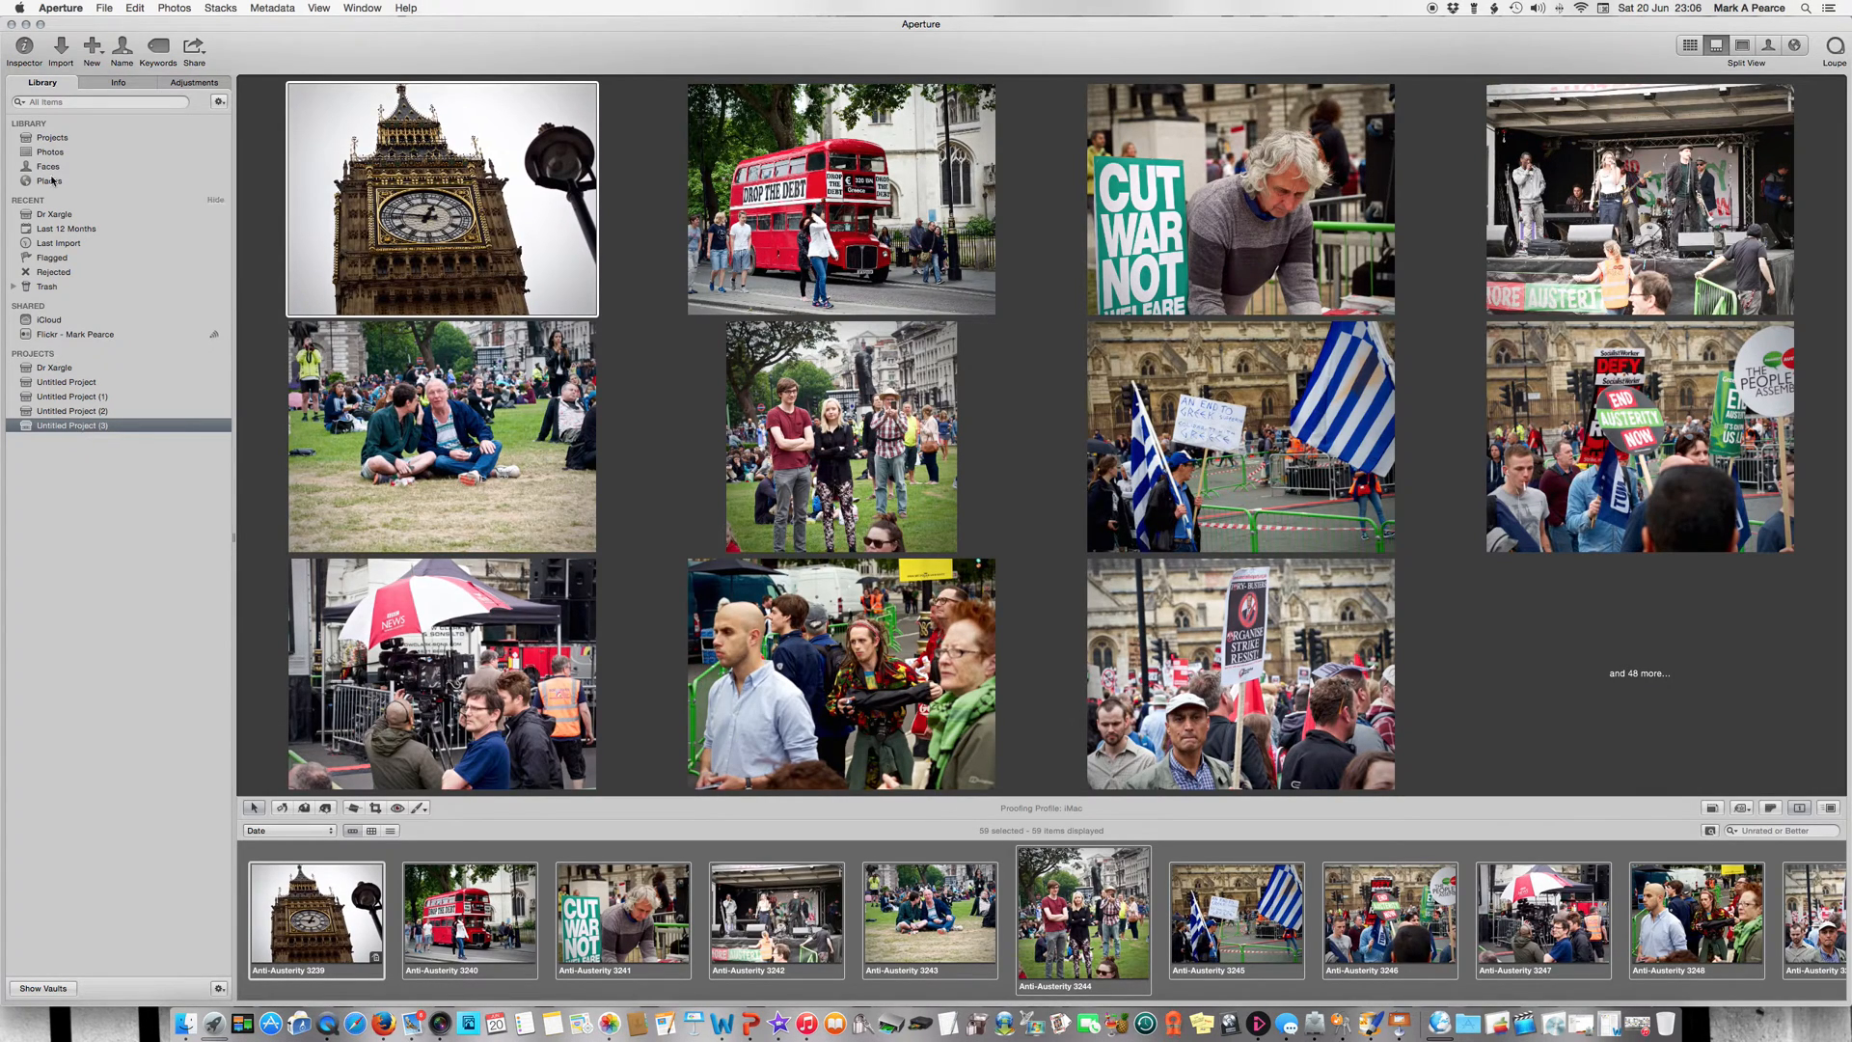
pyautogui.click(123, 86)
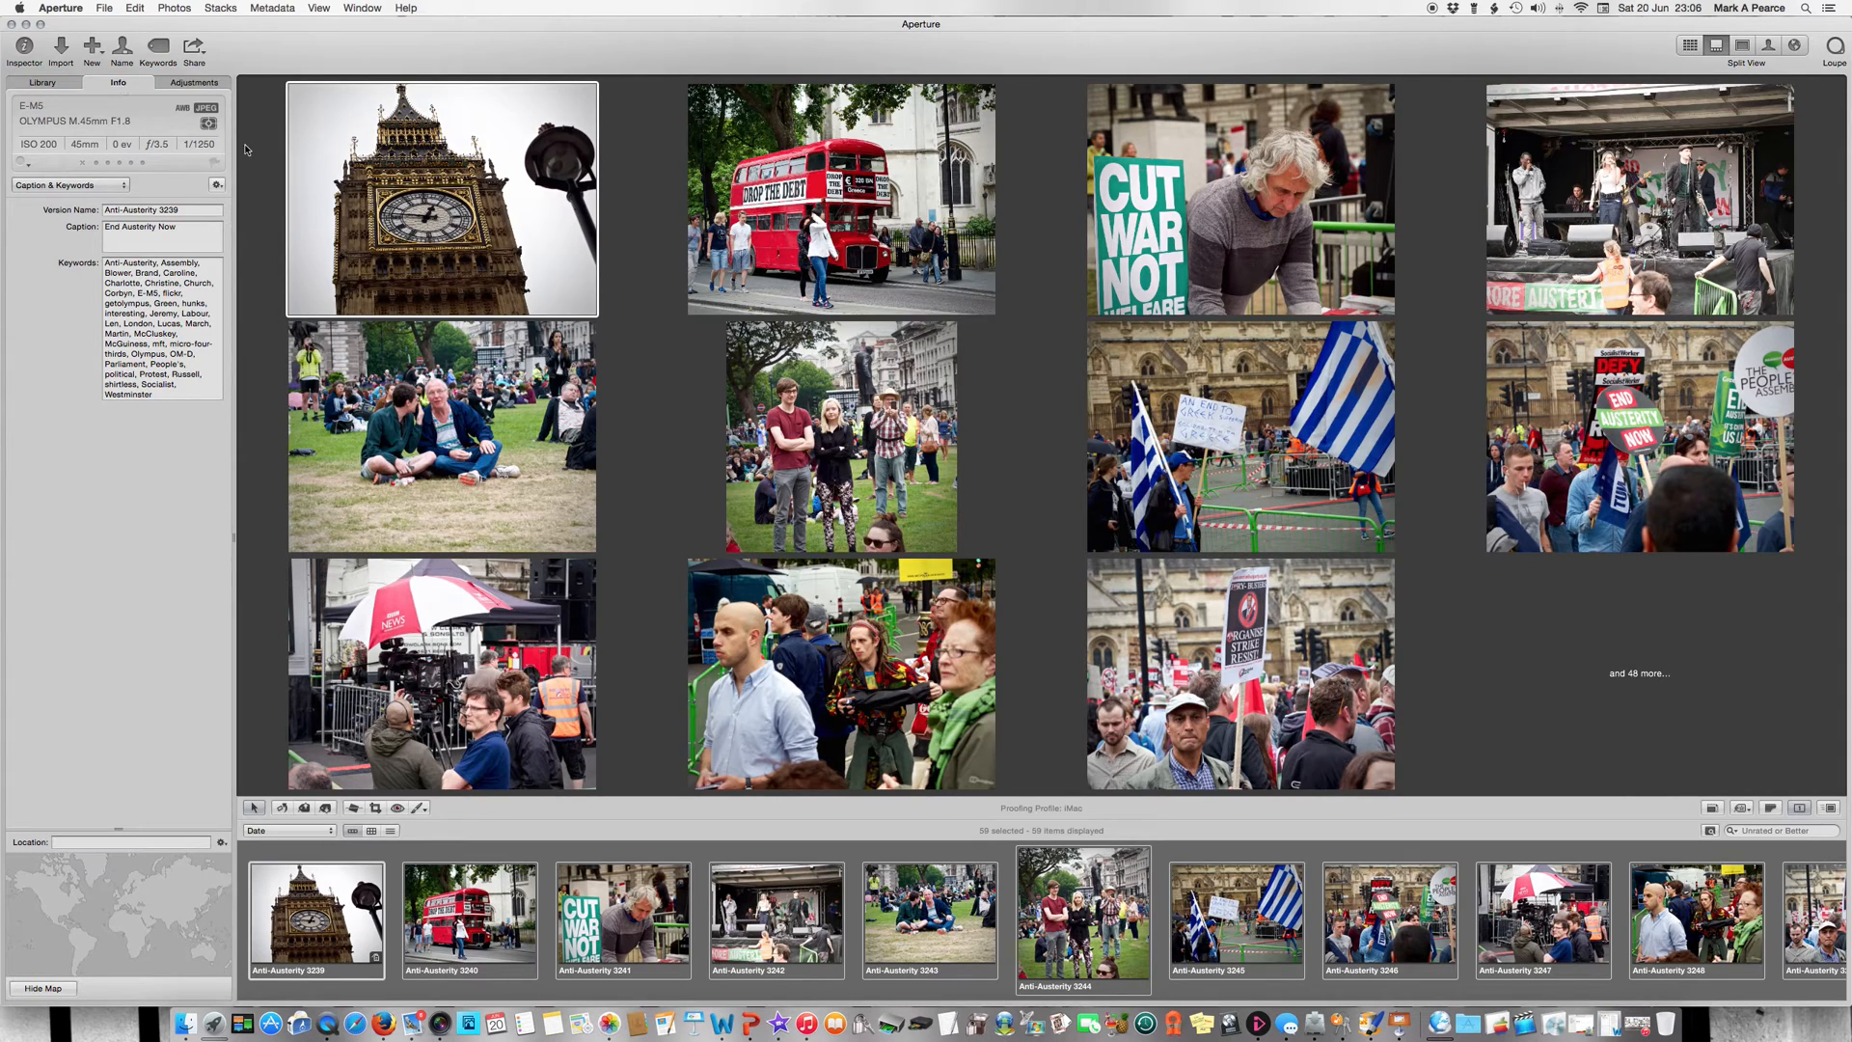
# Copy the complete keyword list of the Big Ben photo, Anti-Austerity 3239.
pyautogui.click(786, 226)
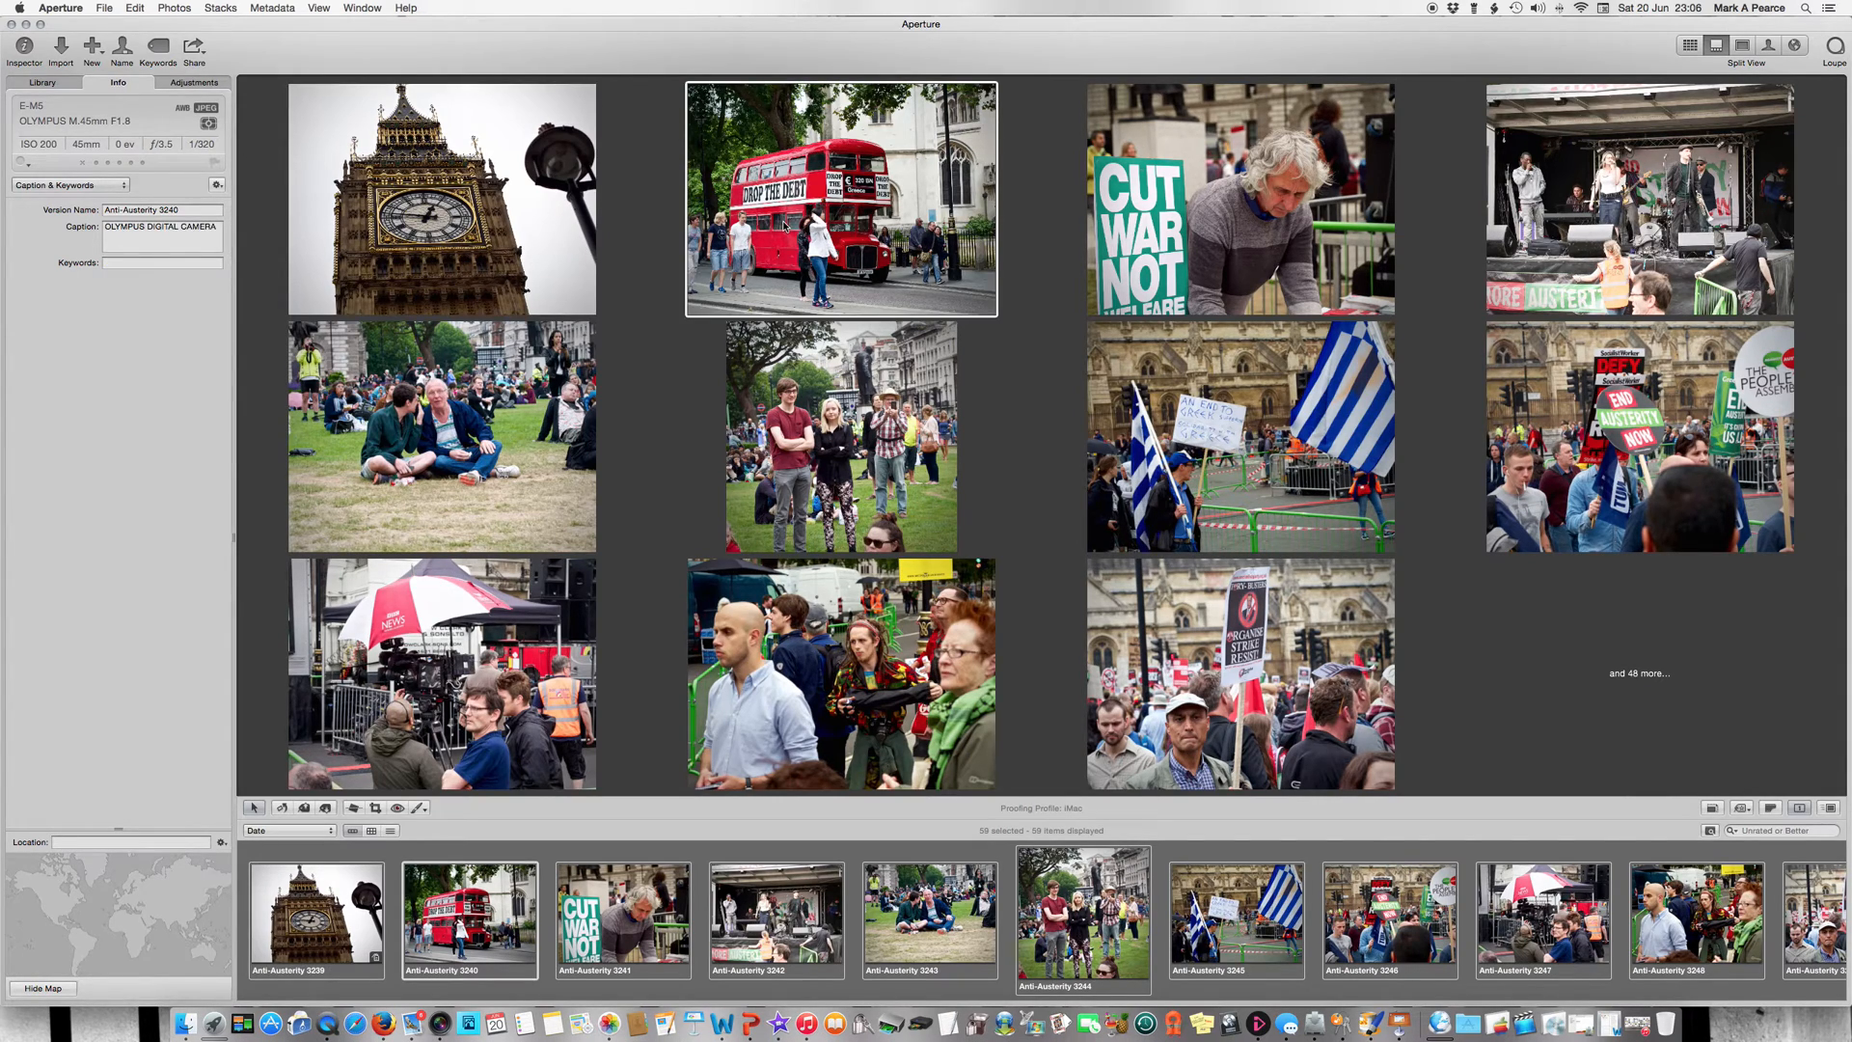
pyautogui.click(446, 204)
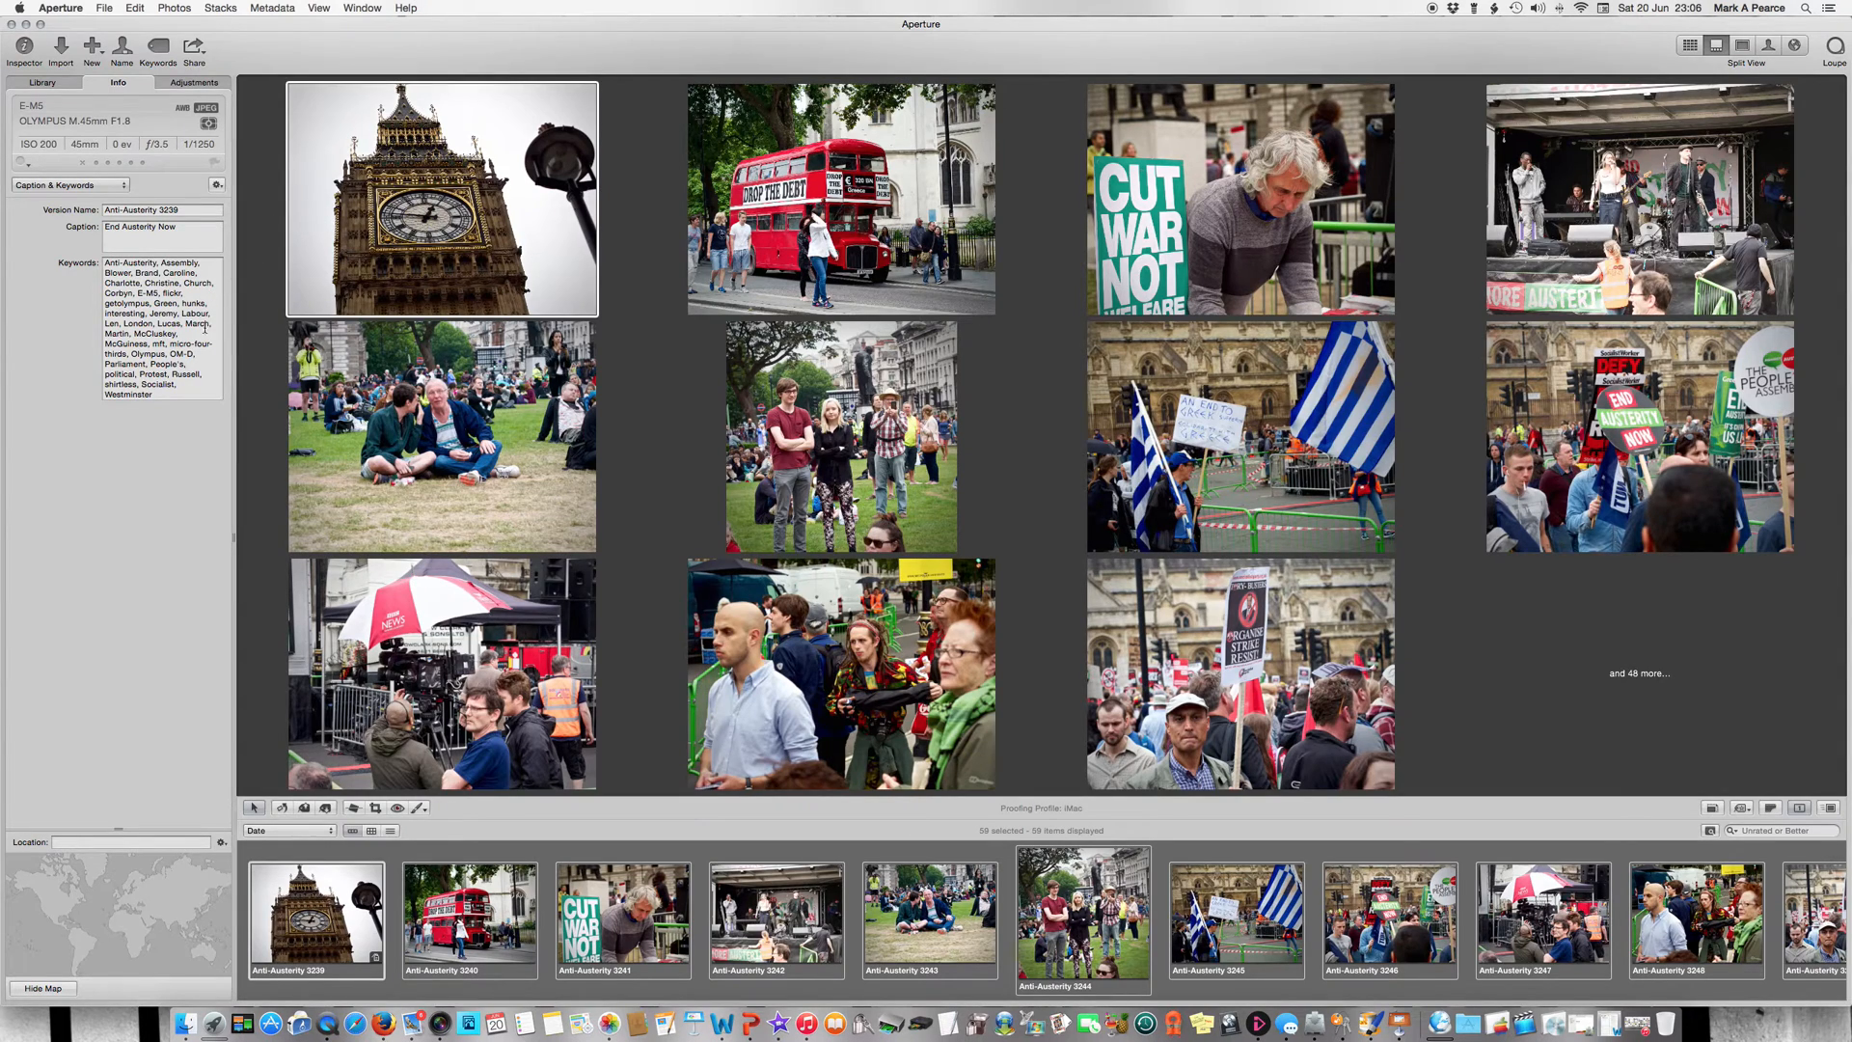
pyautogui.moveTo(165, 385); pyautogui.dragTo(117, 258)
pyautogui.press('super+c')
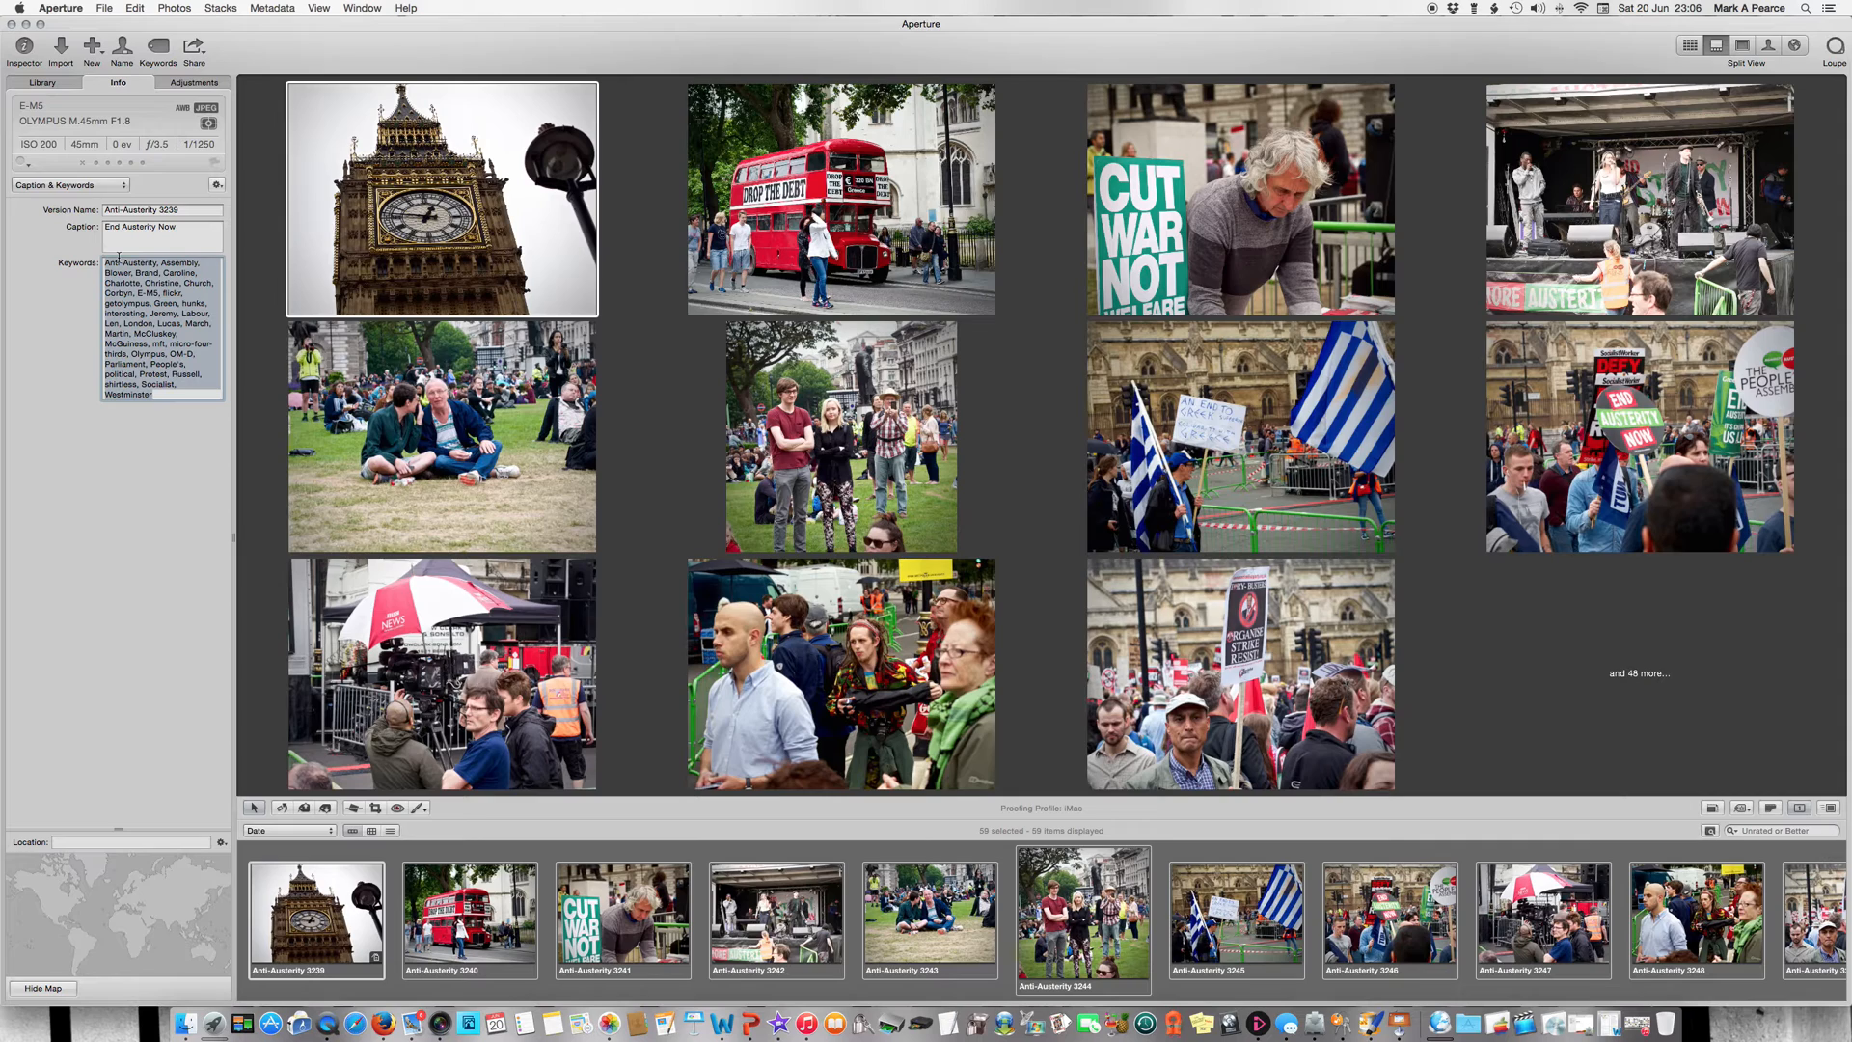
# Compare the Big Ben and red bus photos' metadata and paste the copied keywords into the bus photo, Anti-Austerity 3240.
pyautogui.click(758, 225)
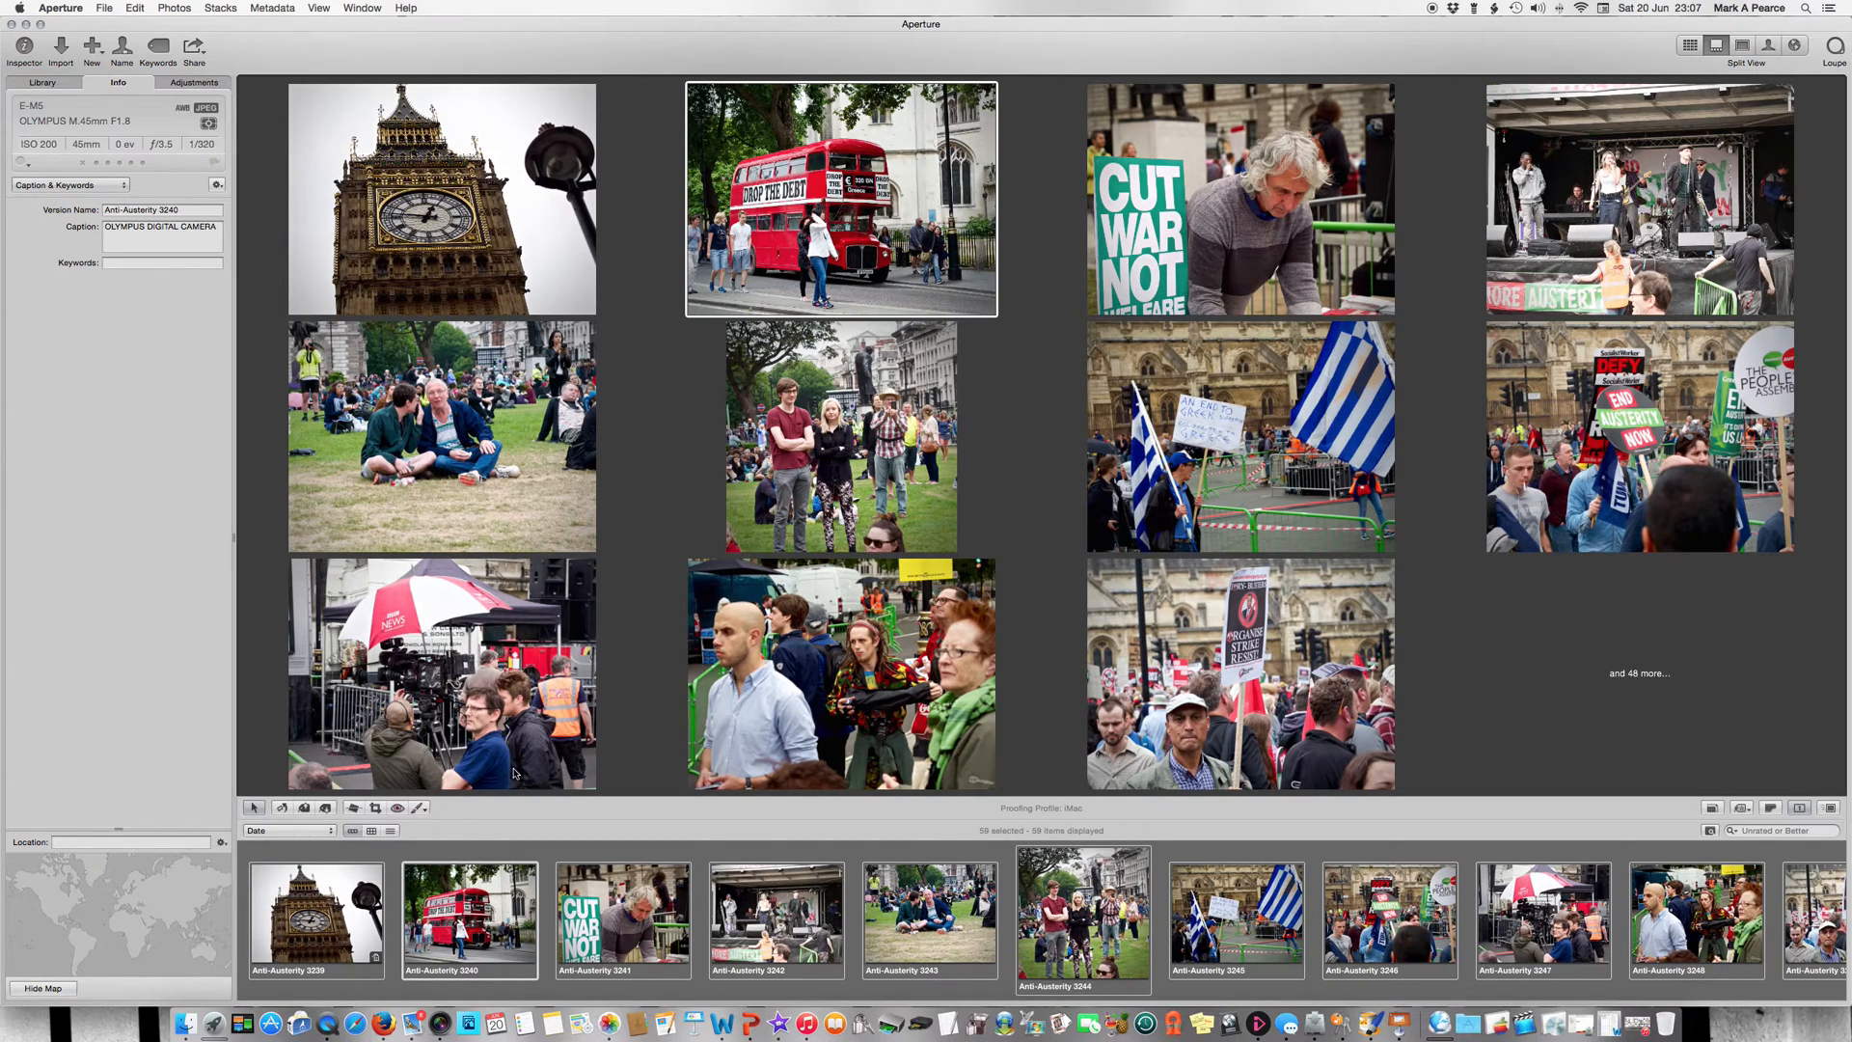
pyautogui.click(351, 918)
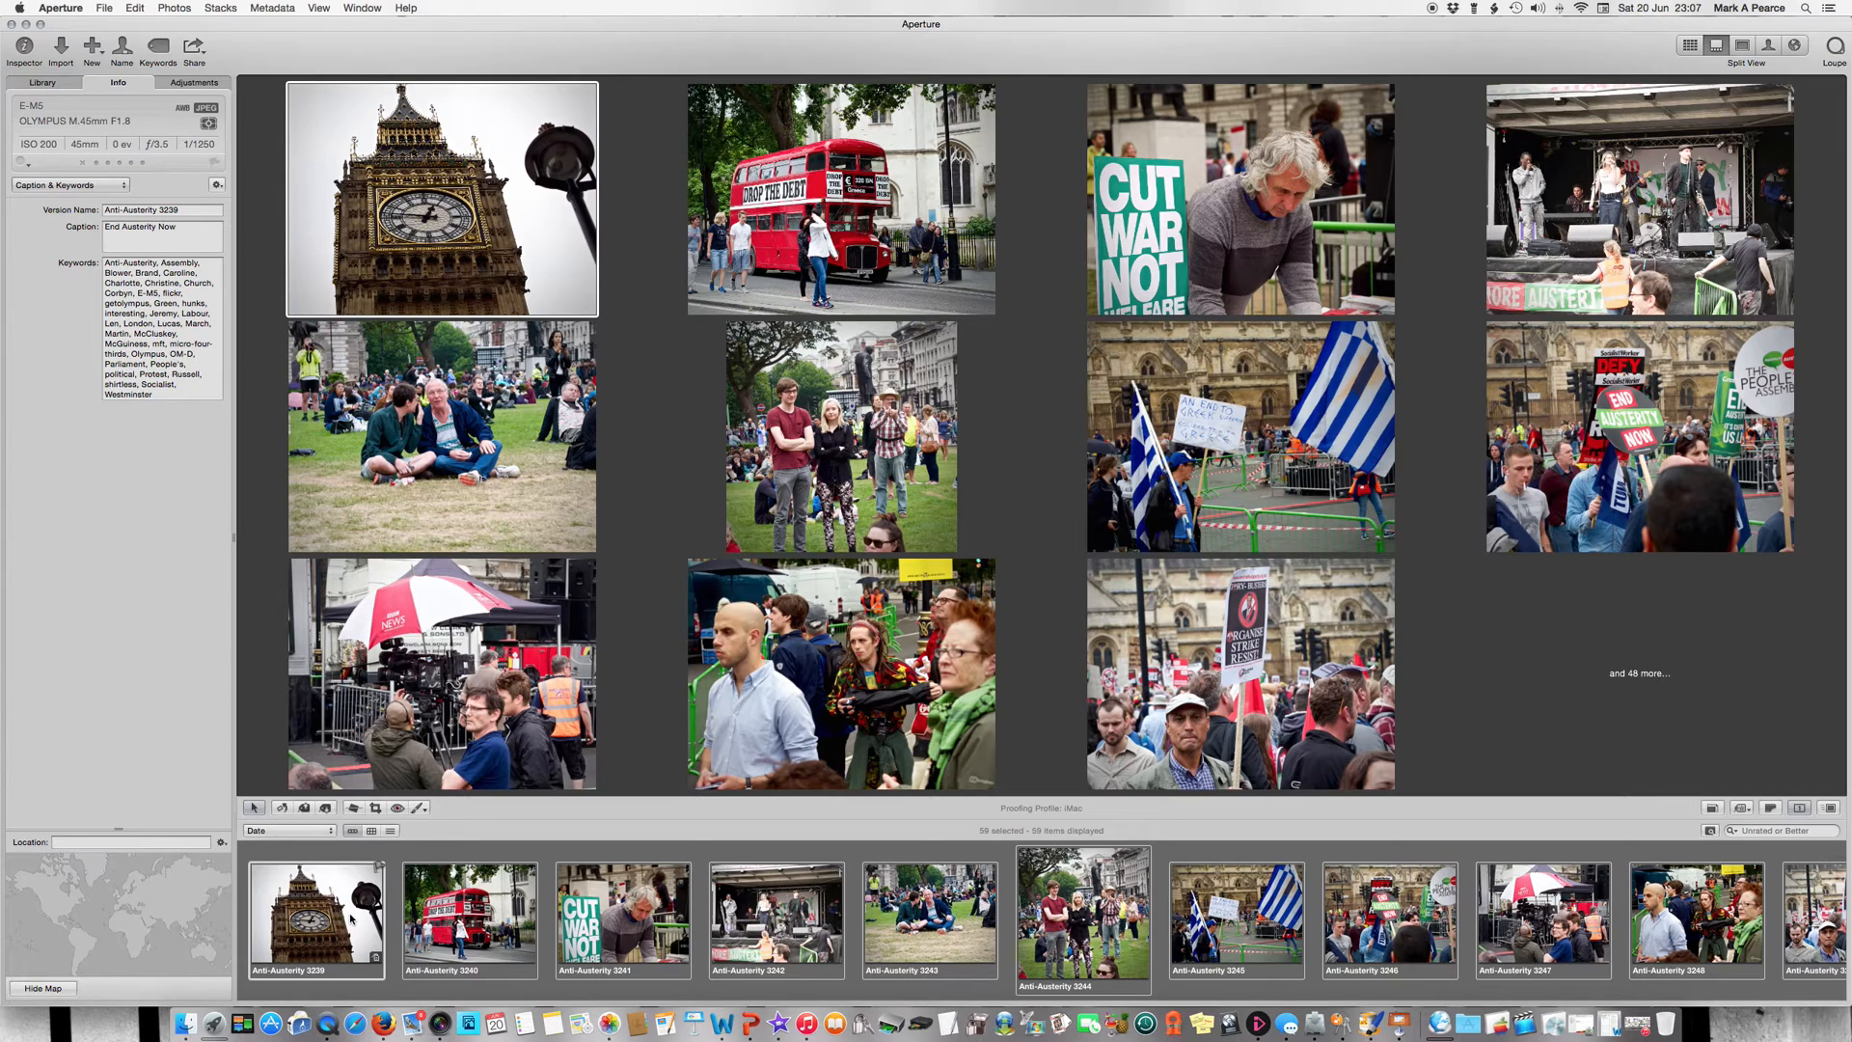
pyautogui.click(949, 214)
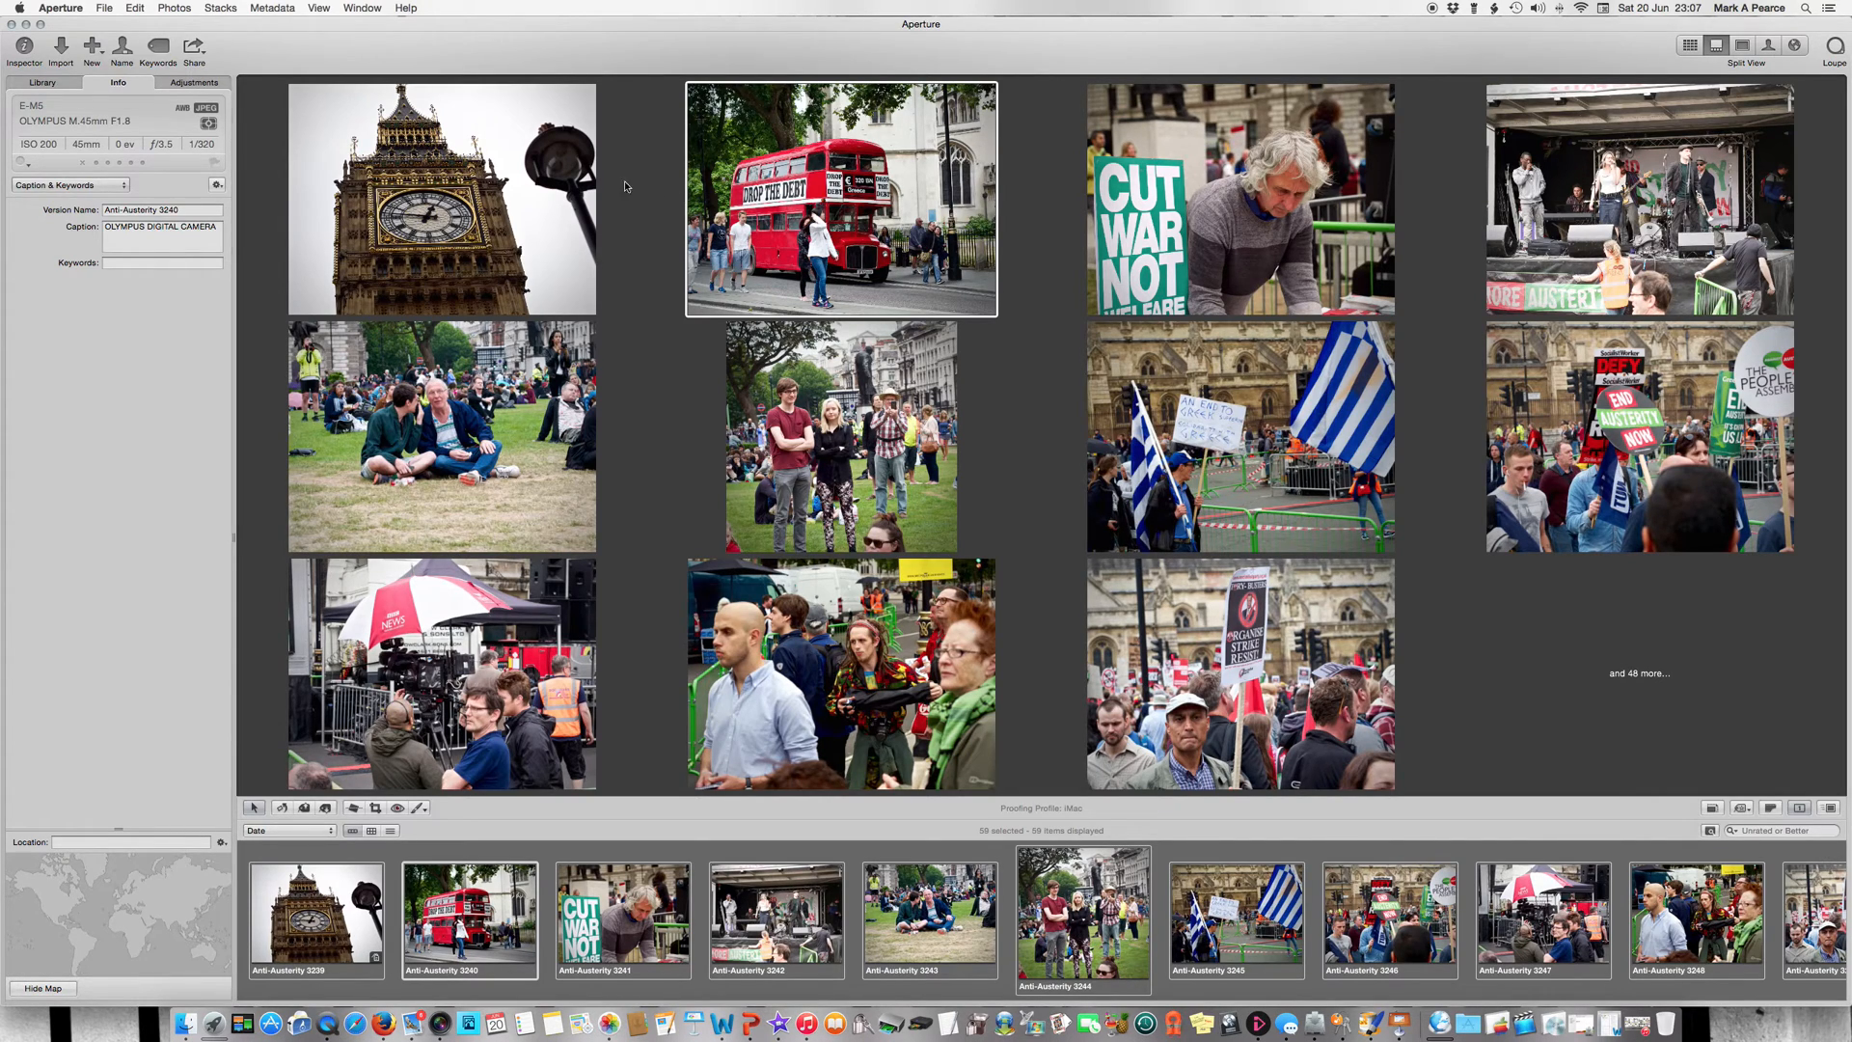
pyautogui.click(554, 193)
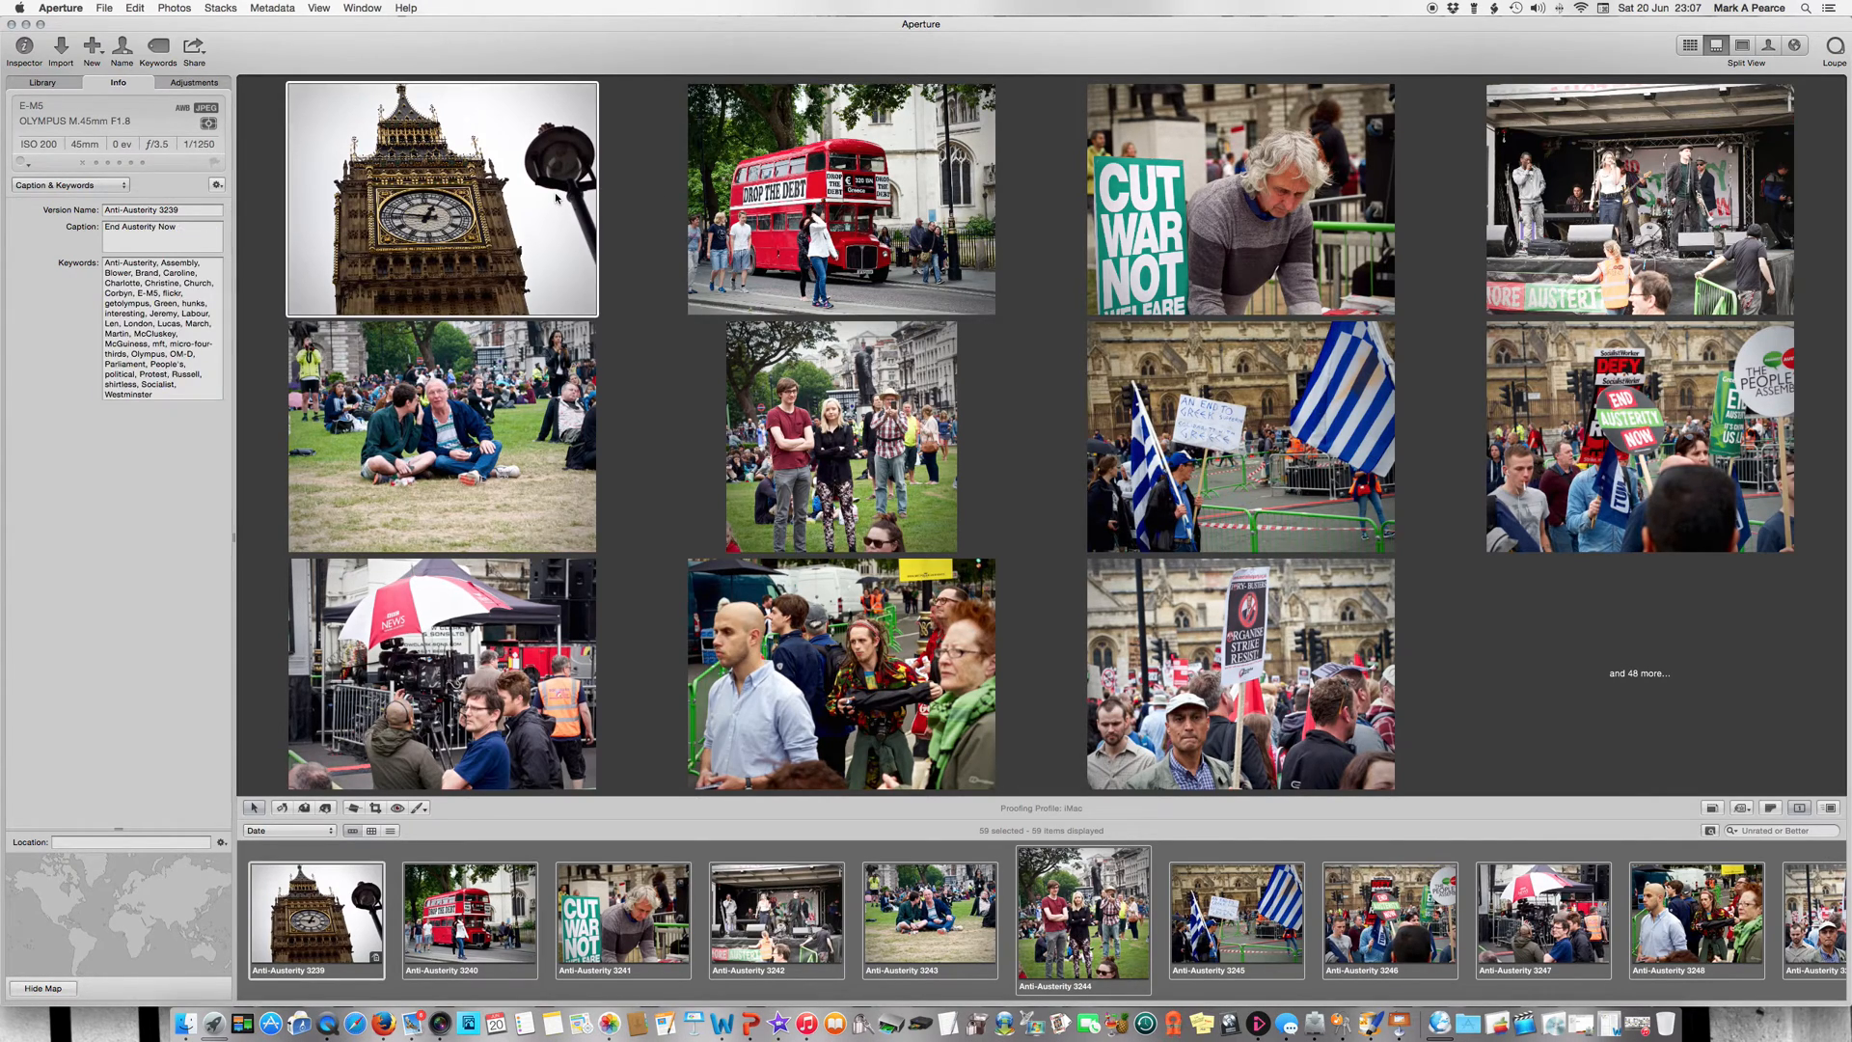
pyautogui.click(803, 190)
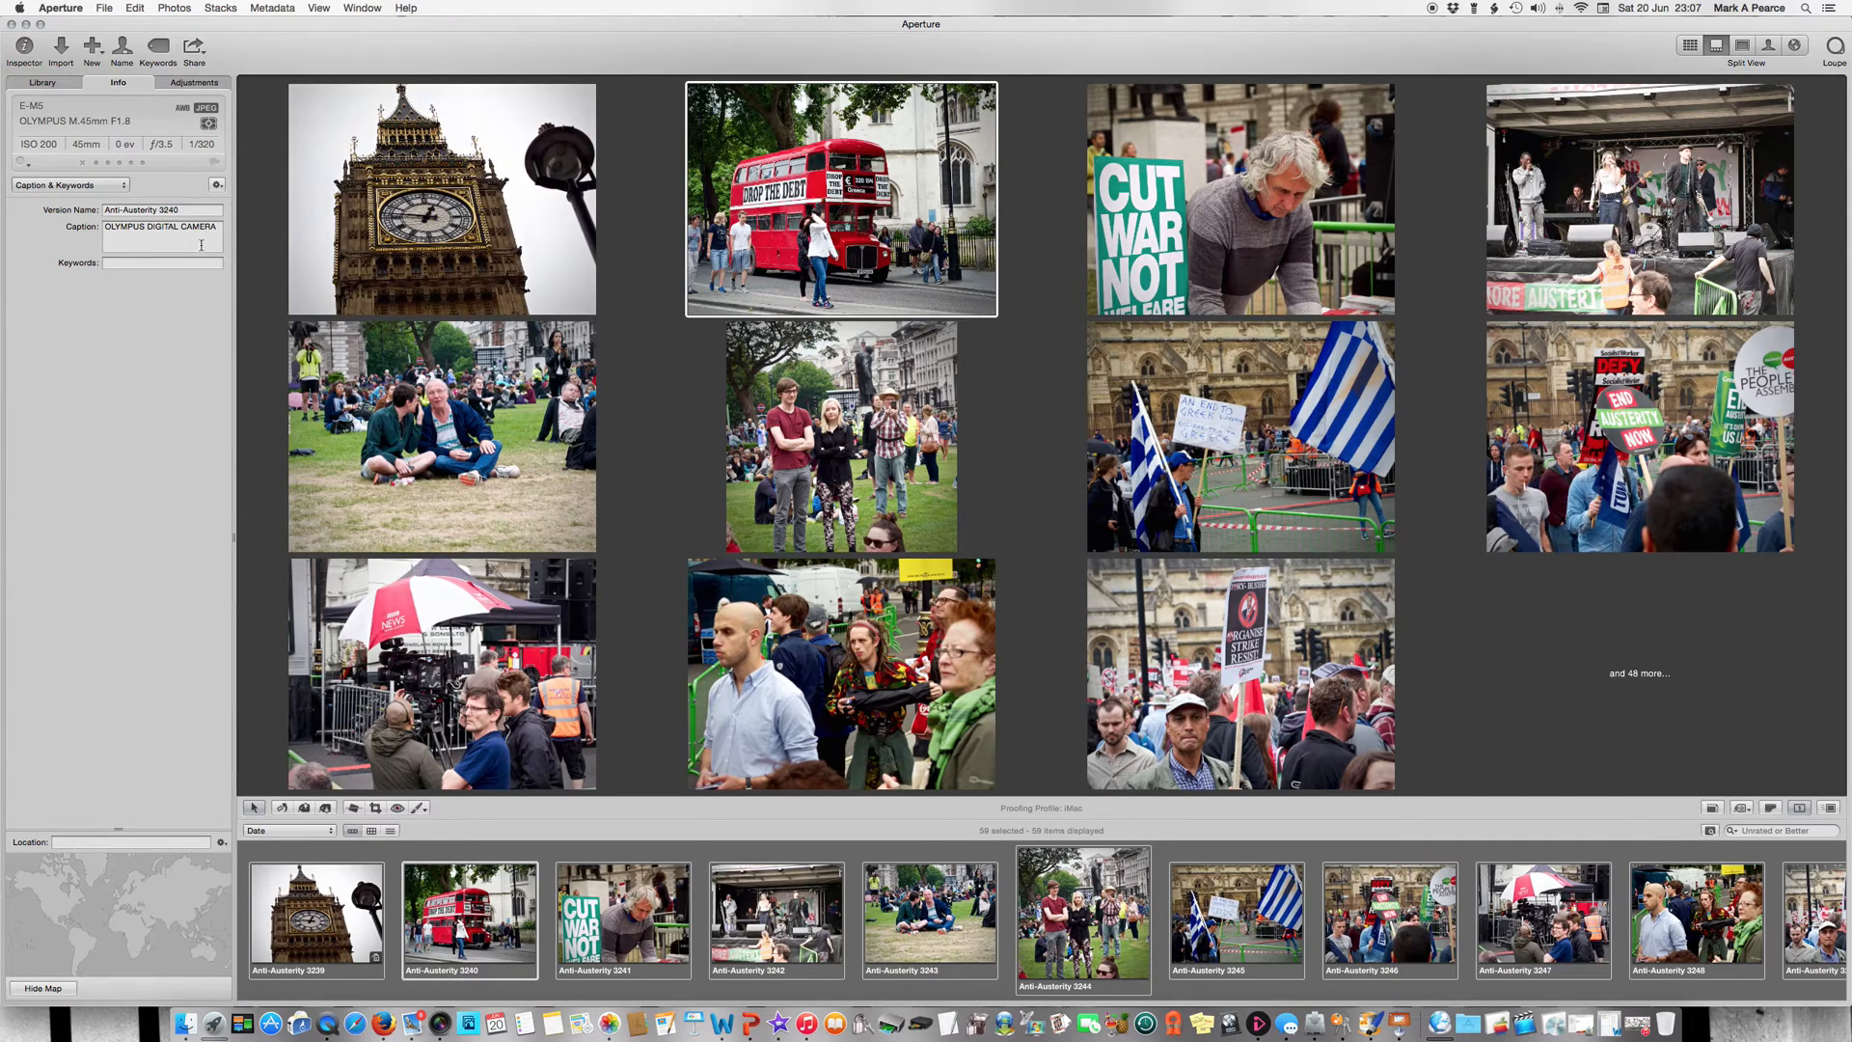
pyautogui.click(149, 263)
pyautogui.press('super+v')
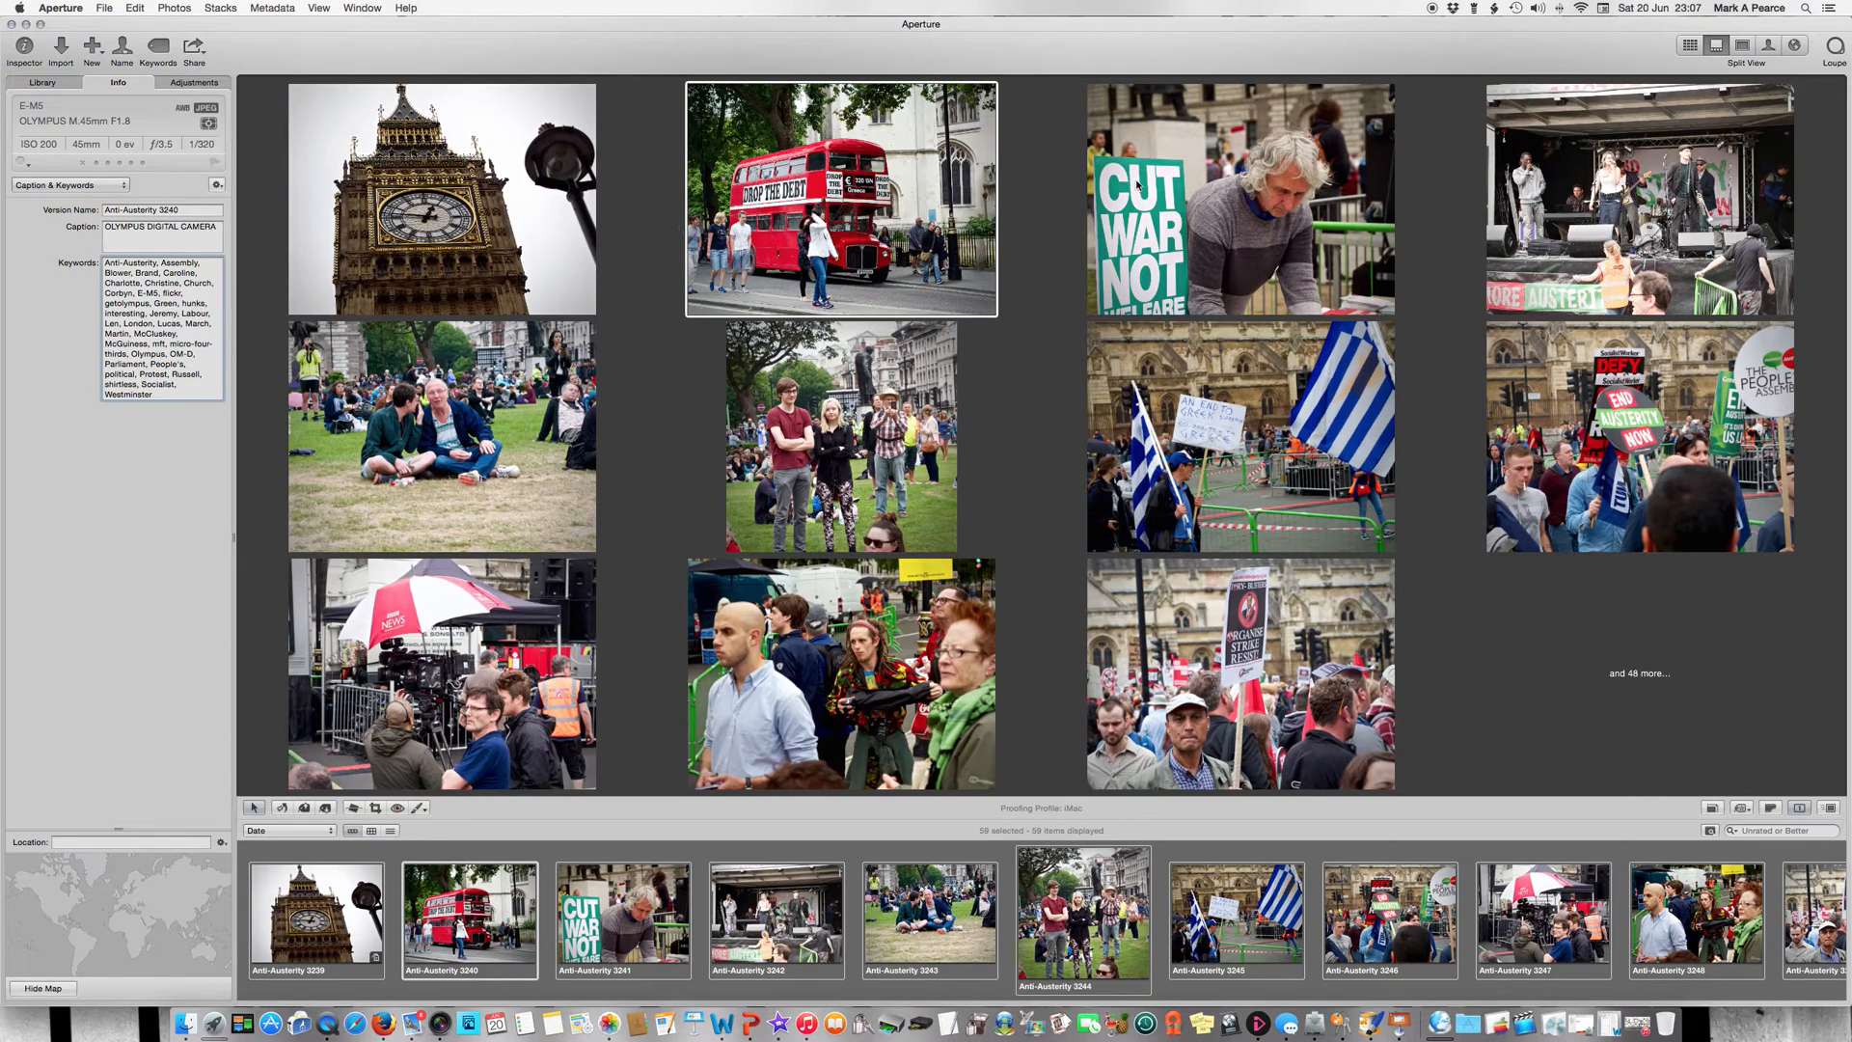
# Paste the copied keywords into the "Cut War Not Welfare" photo Anti-Austerity 3241 and the stage photo Anti-Austerity 3242.
pyautogui.click(1195, 180)
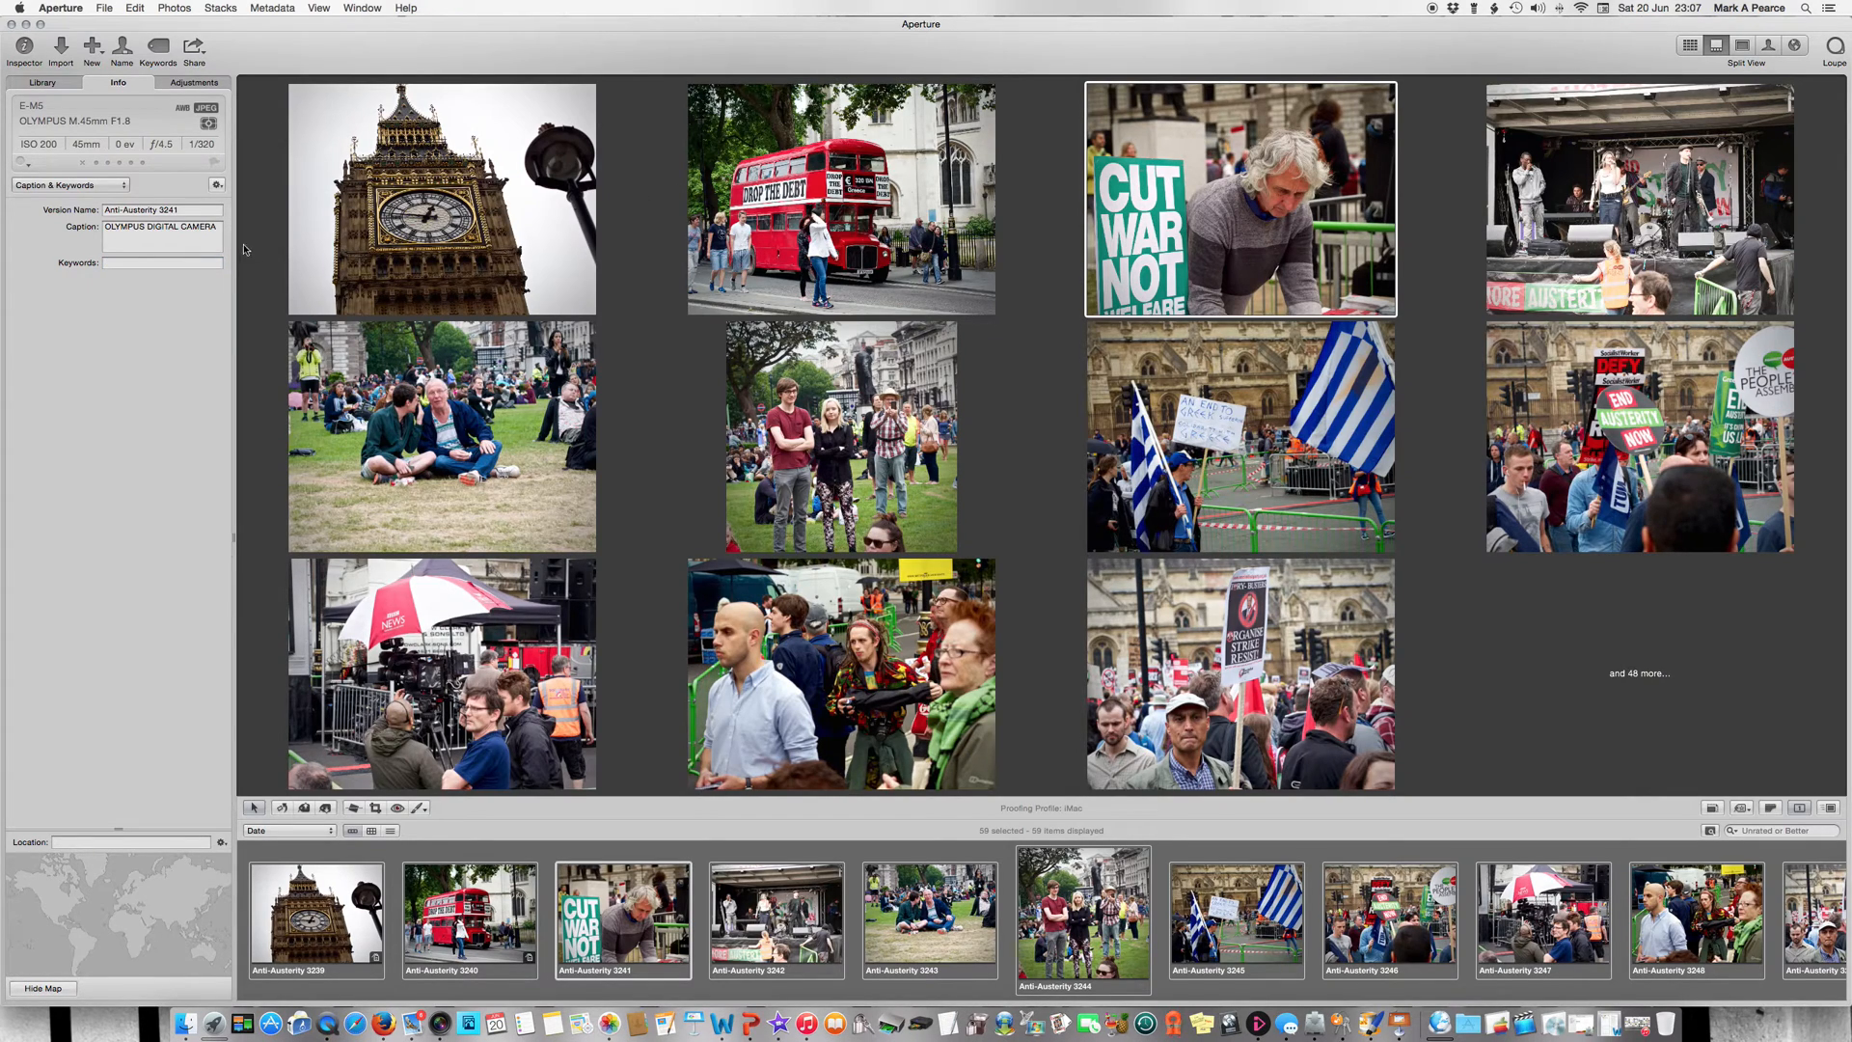
pyautogui.click(205, 263)
pyautogui.press('super+v')
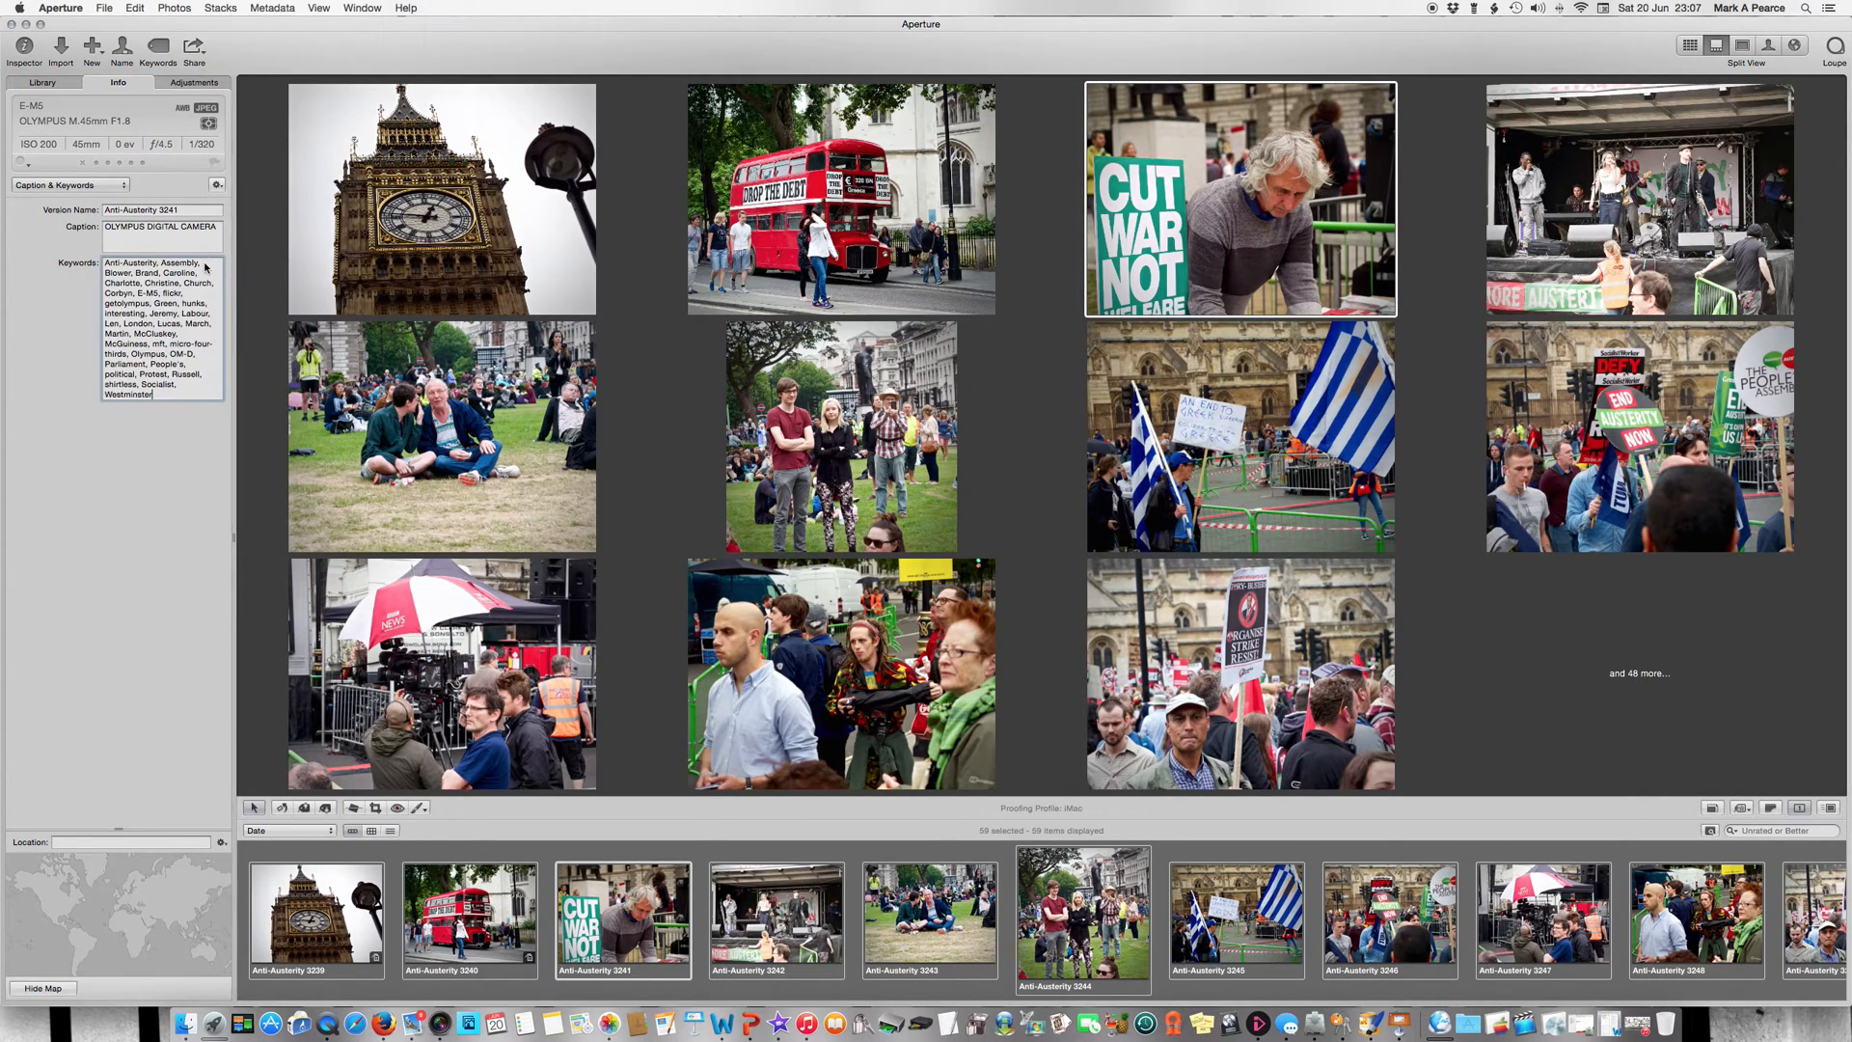
pyautogui.click(1549, 186)
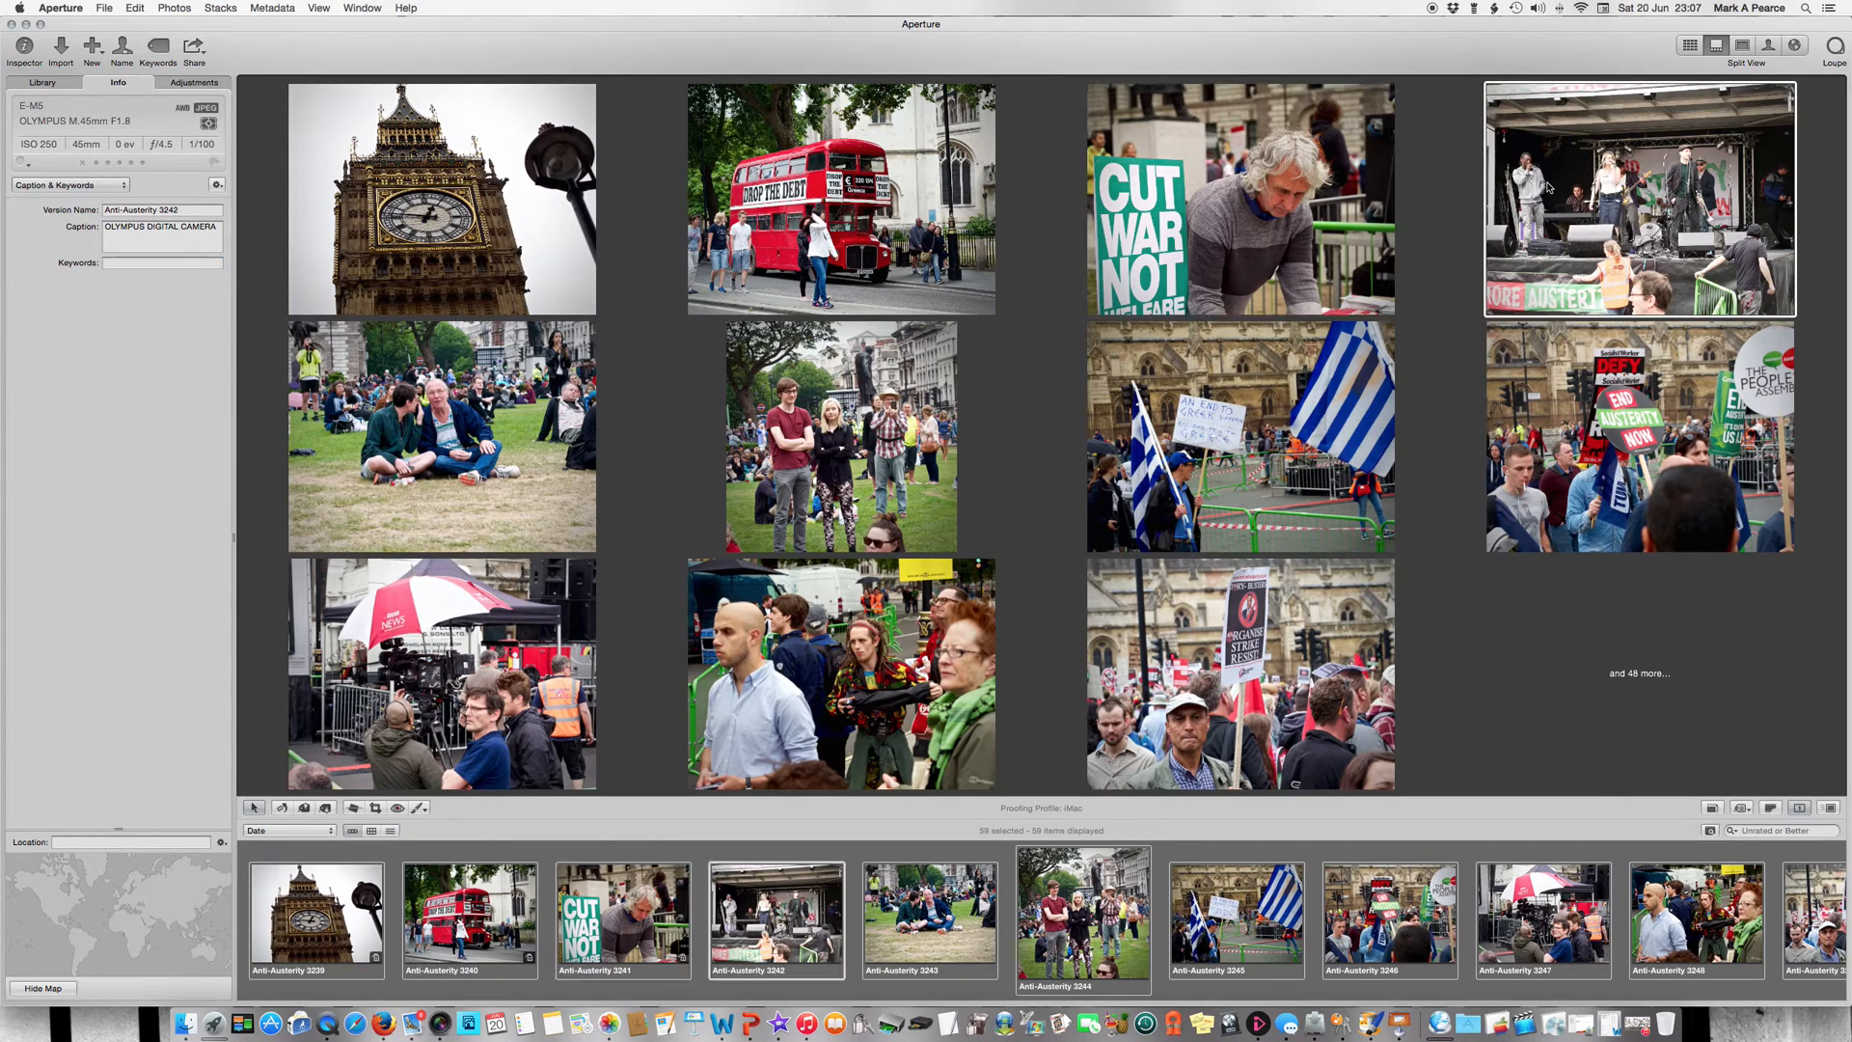
pyautogui.click(455, 934)
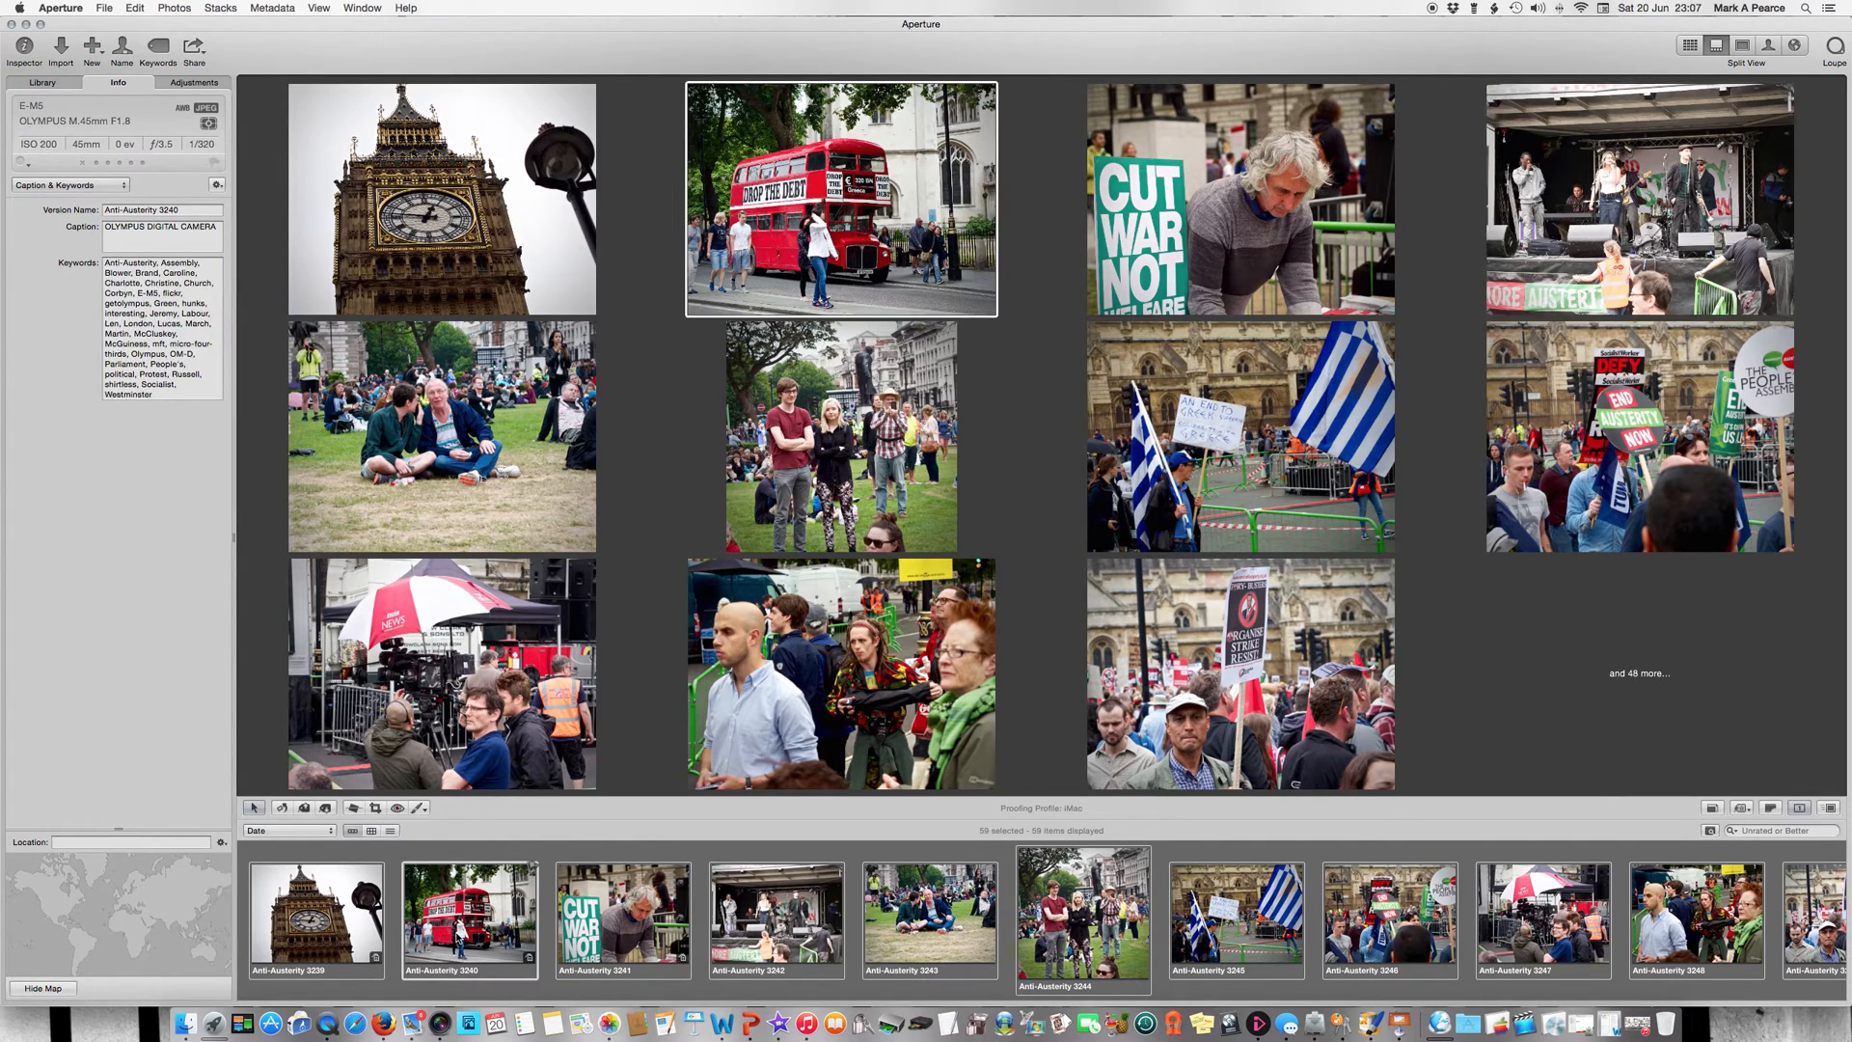
pyautogui.press('super+a')
pyautogui.click(1290, 221)
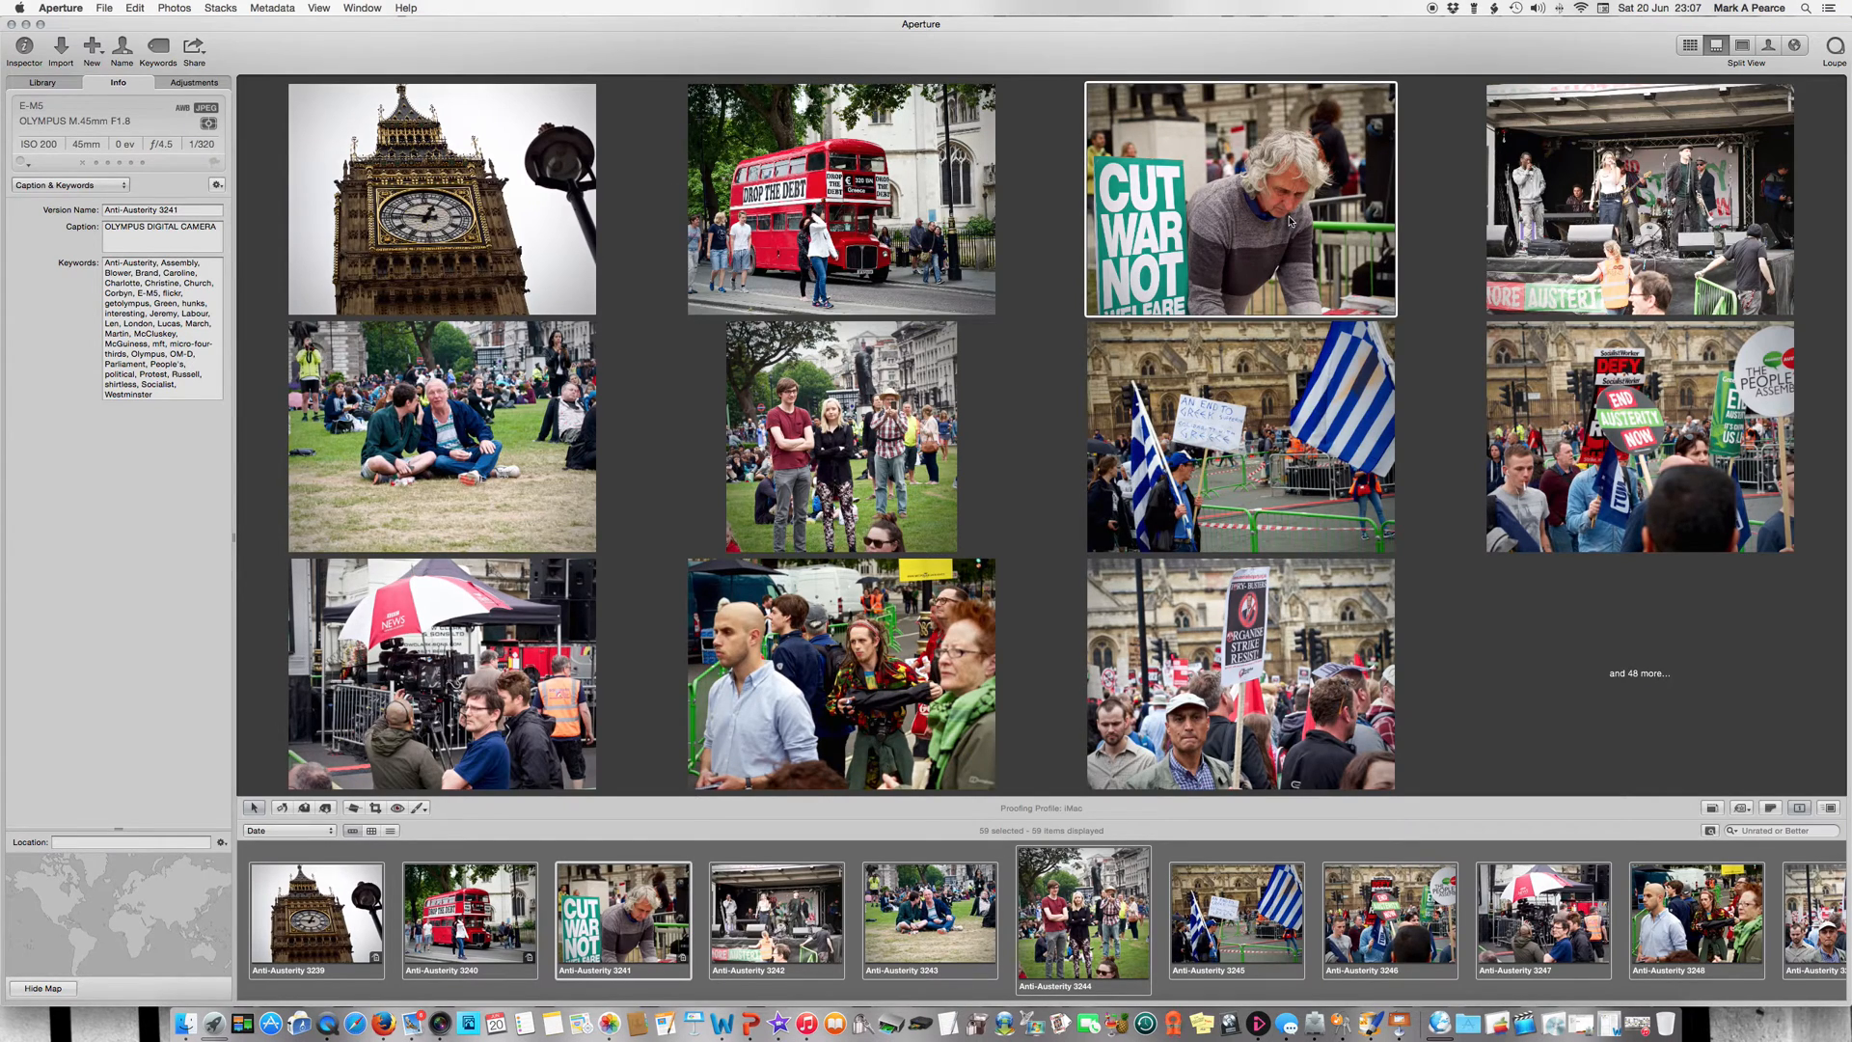
pyautogui.click(1498, 207)
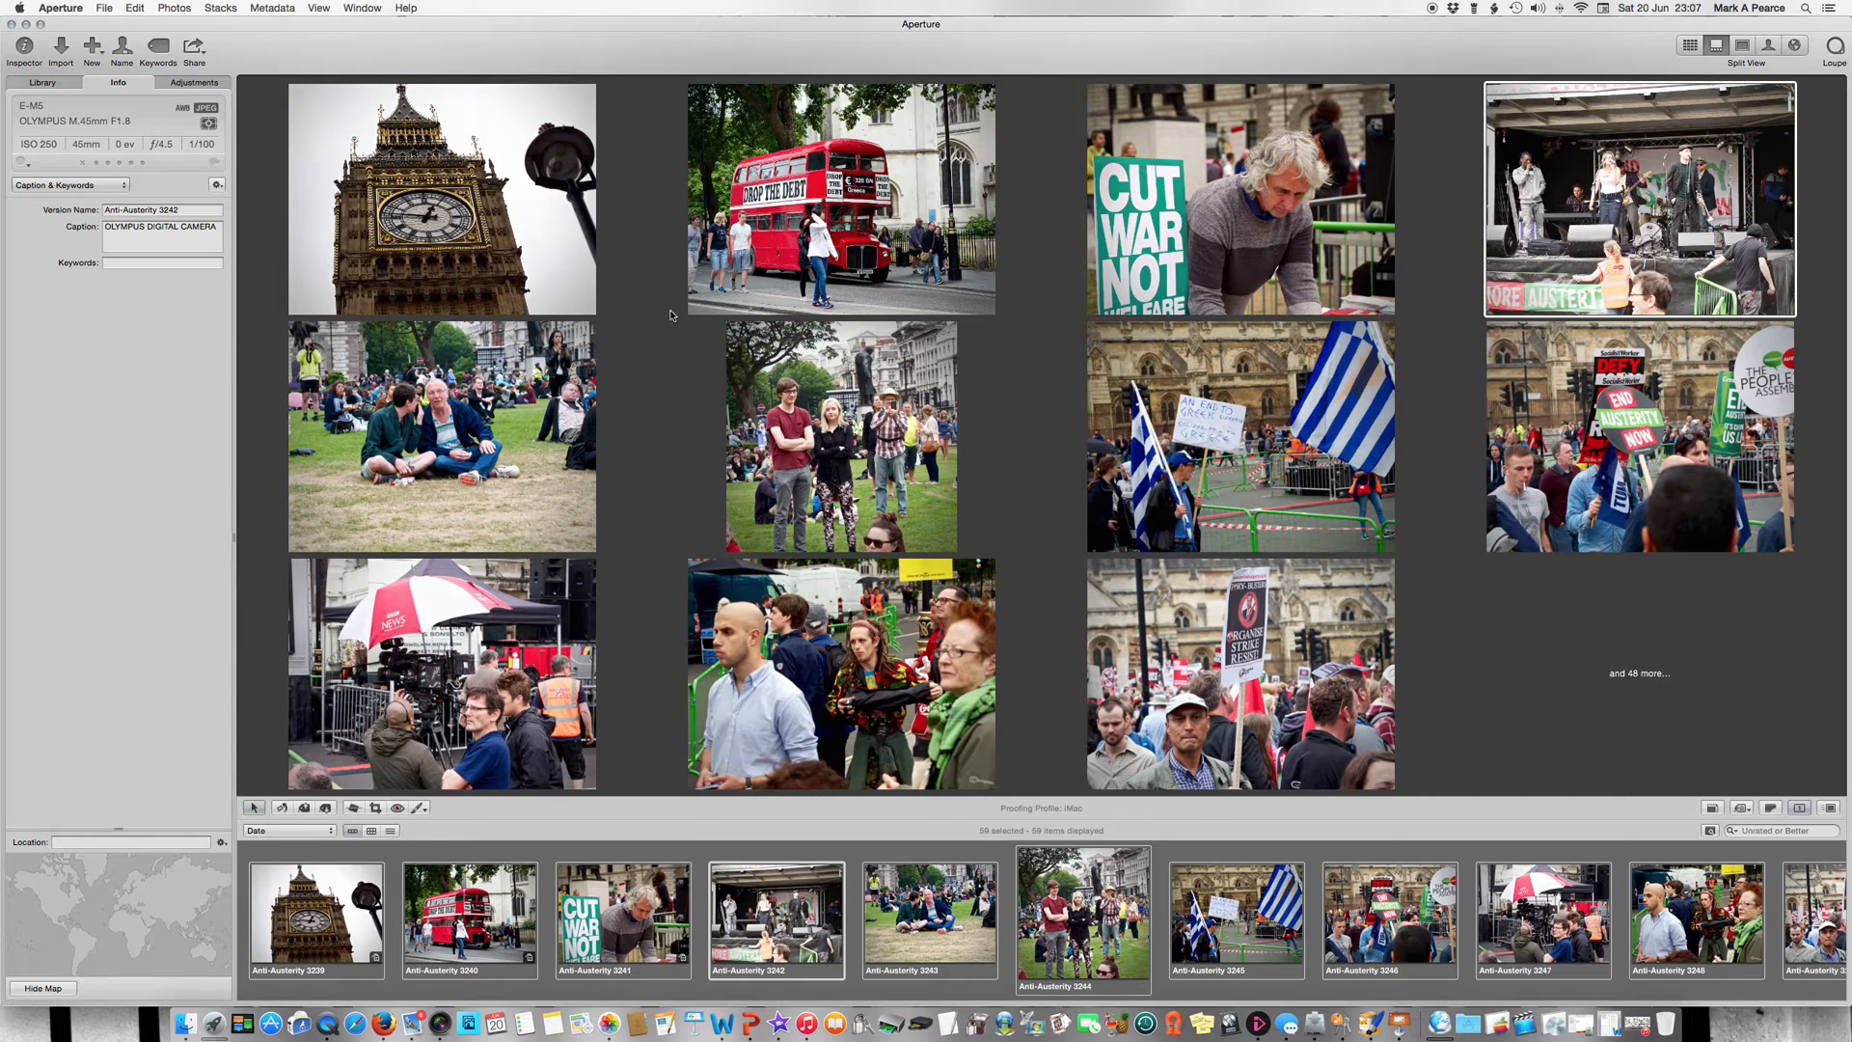
pyautogui.click(154, 263)
pyautogui.press('super+v')
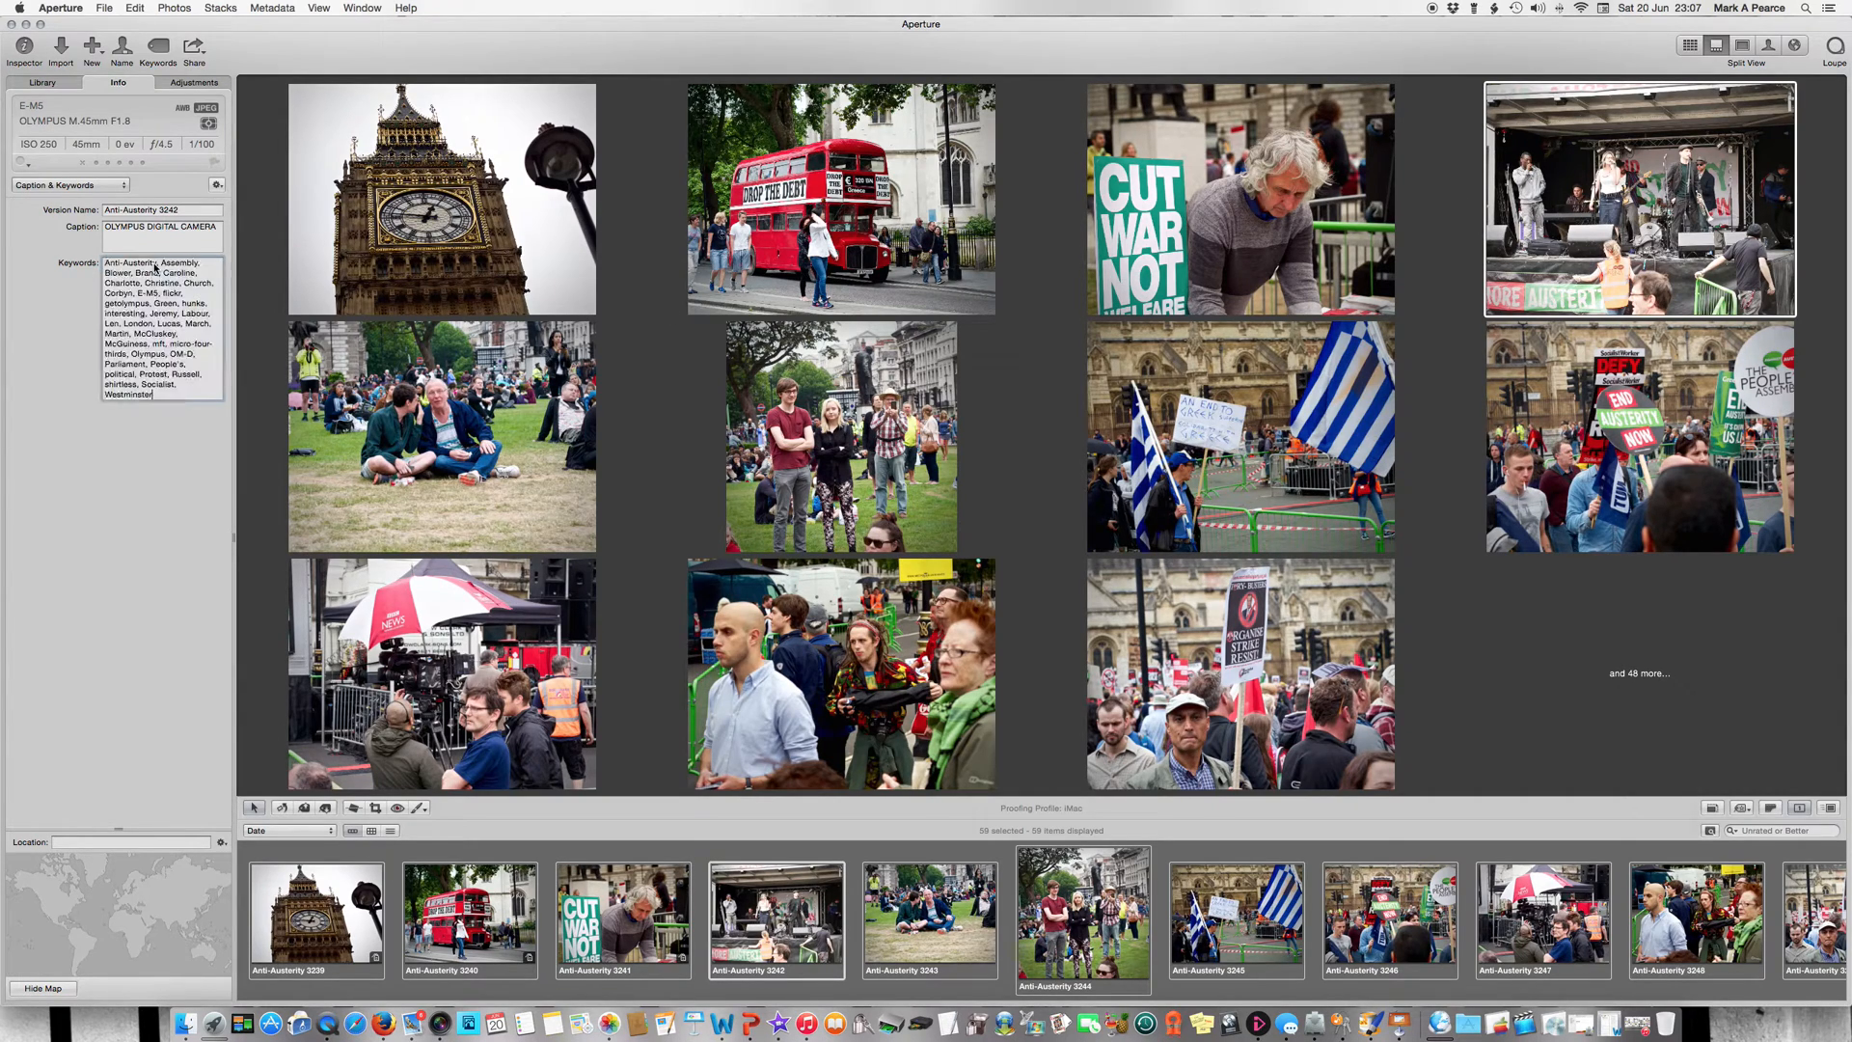
# Paste the copied keywords into the two park lawn photos, Anti-Austerity 3243 and Anti-Austerity 3244.
pyautogui.click(336, 486)
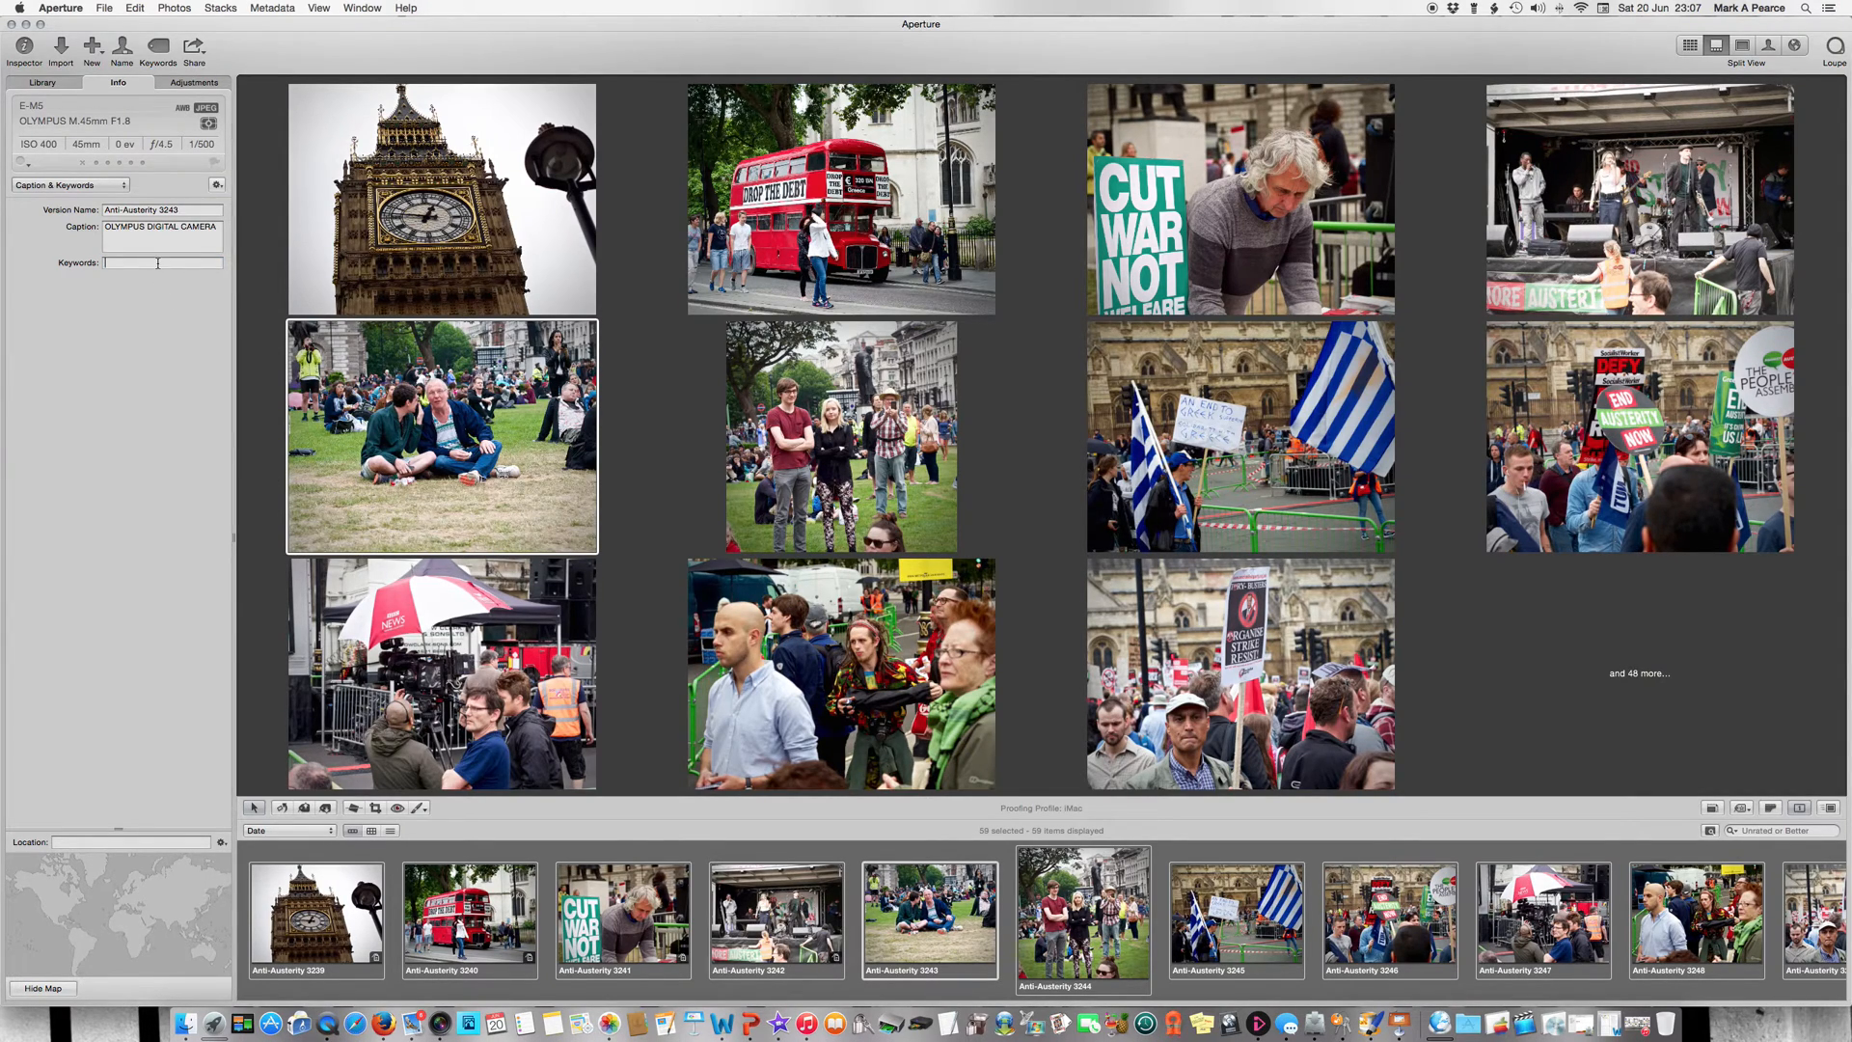
pyautogui.press('super+v')
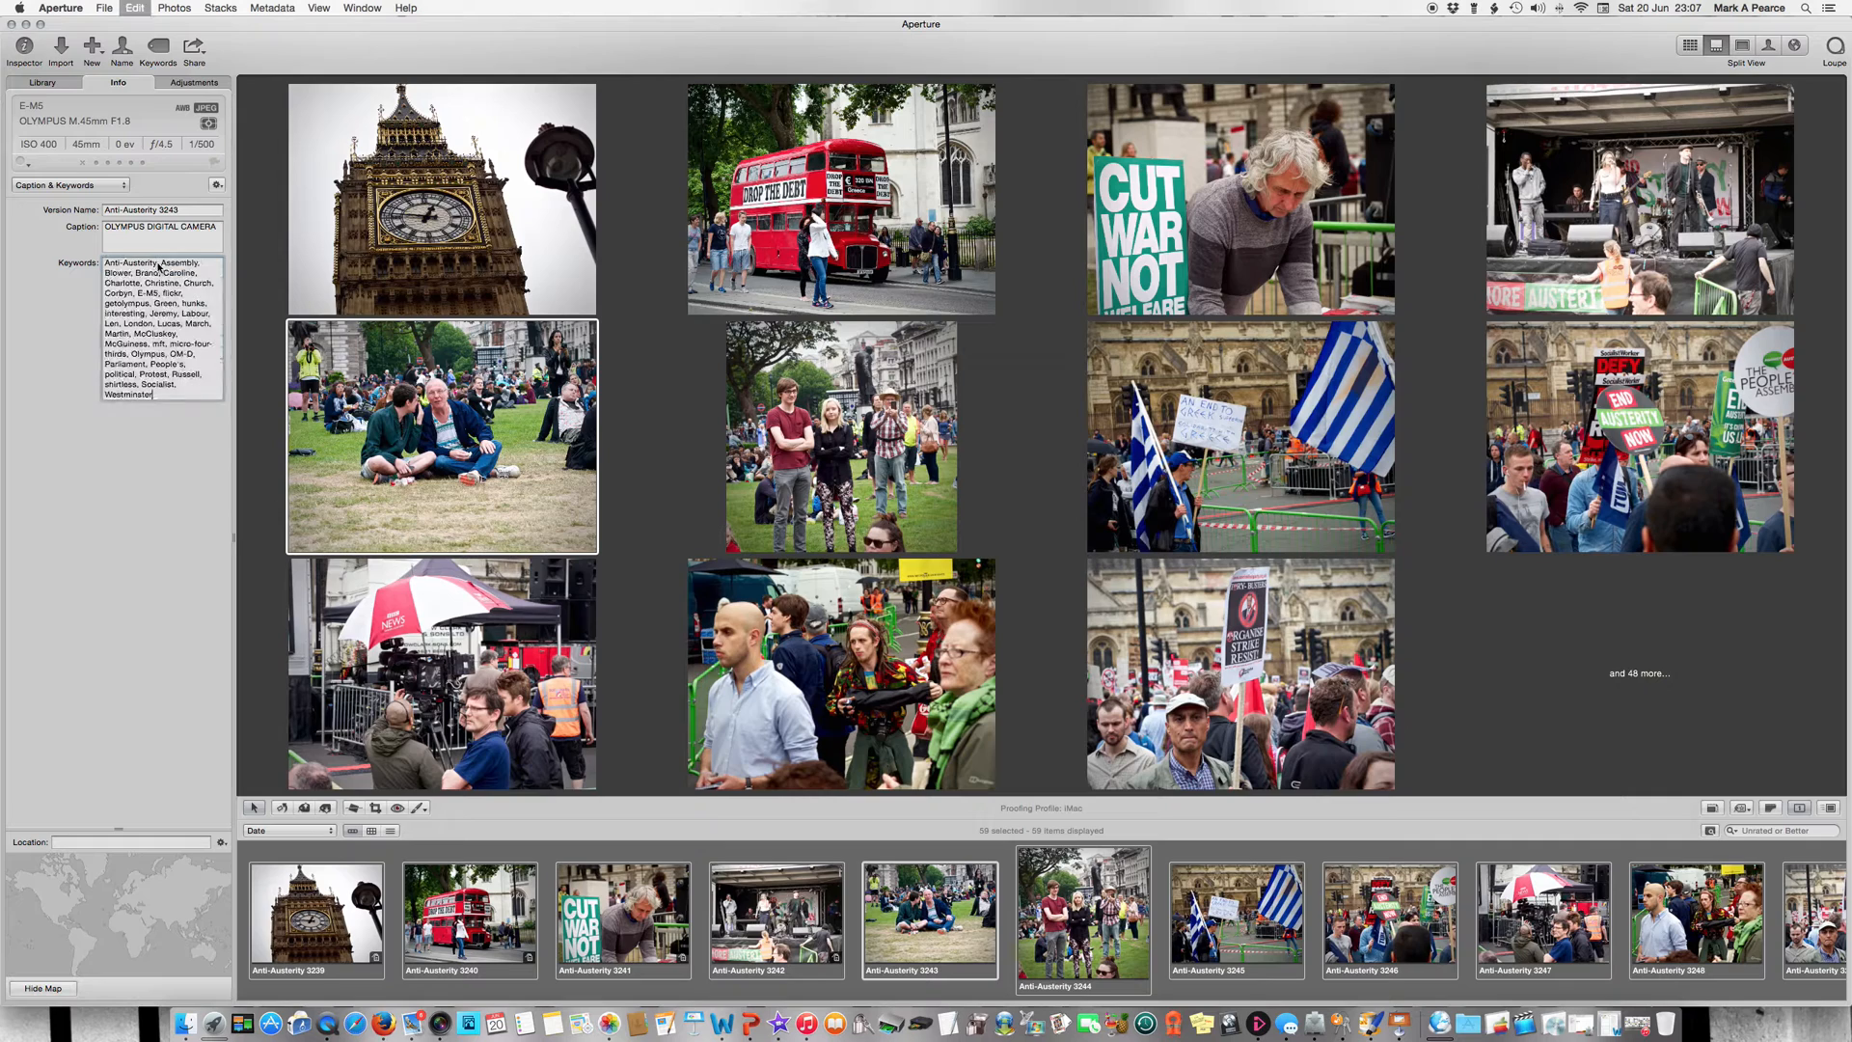
pyautogui.click(780, 367)
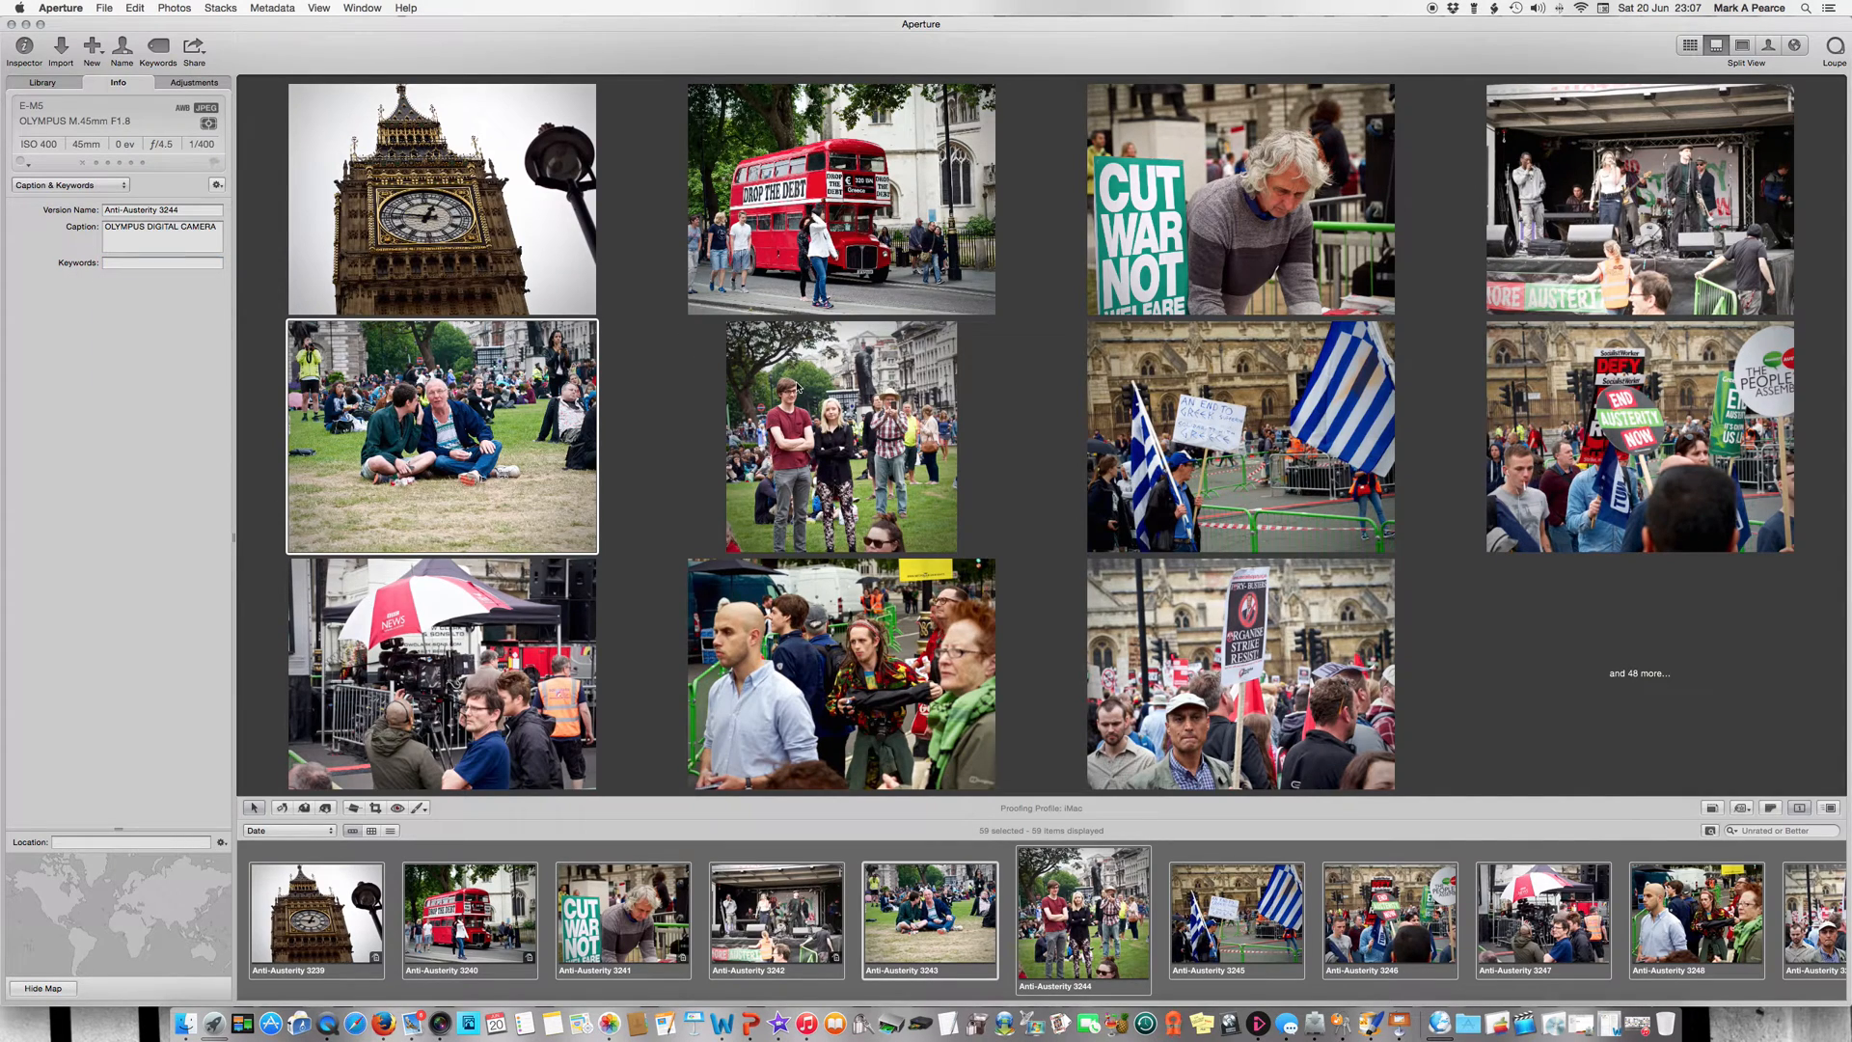
pyautogui.click(218, 261)
pyautogui.press('super+v')
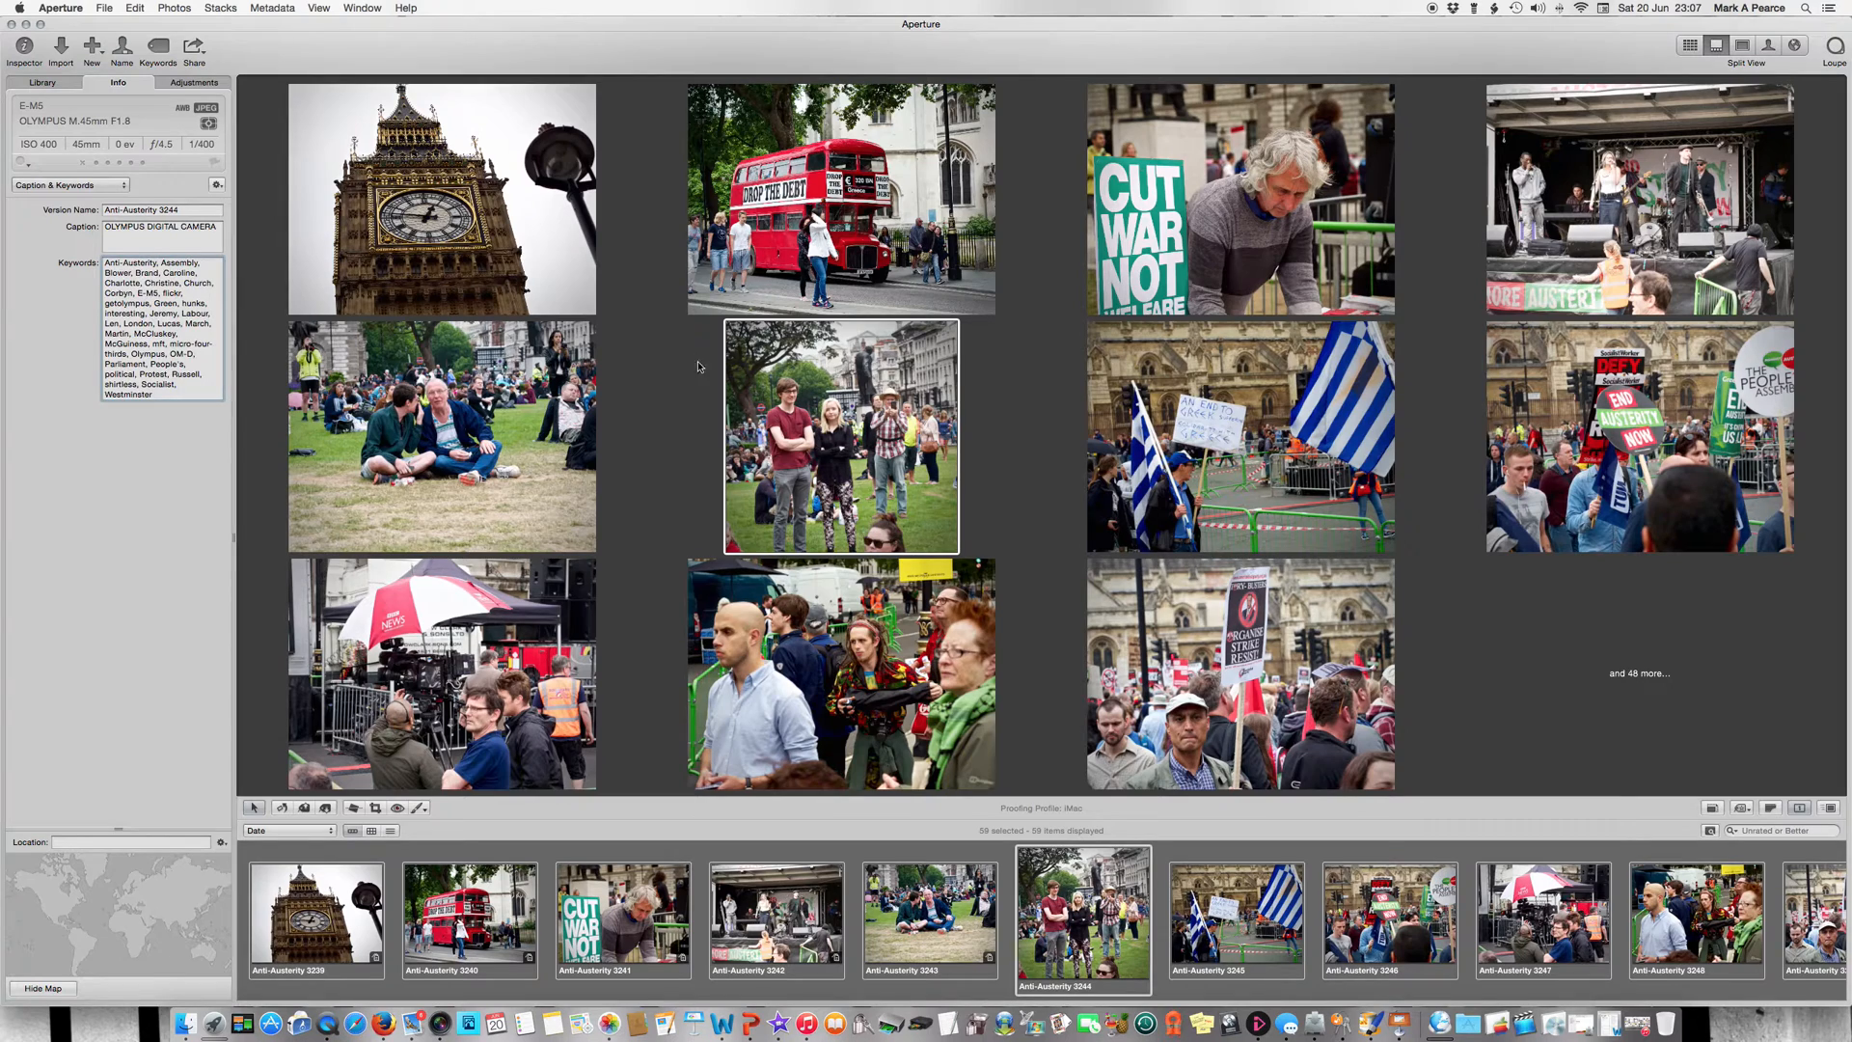
# Paste the copied keywords into the Greek flag photo Anti-Austerity 3245 and the "End Austerity Now" placard photo Anti-Austerity 3246.
pyautogui.click(1169, 396)
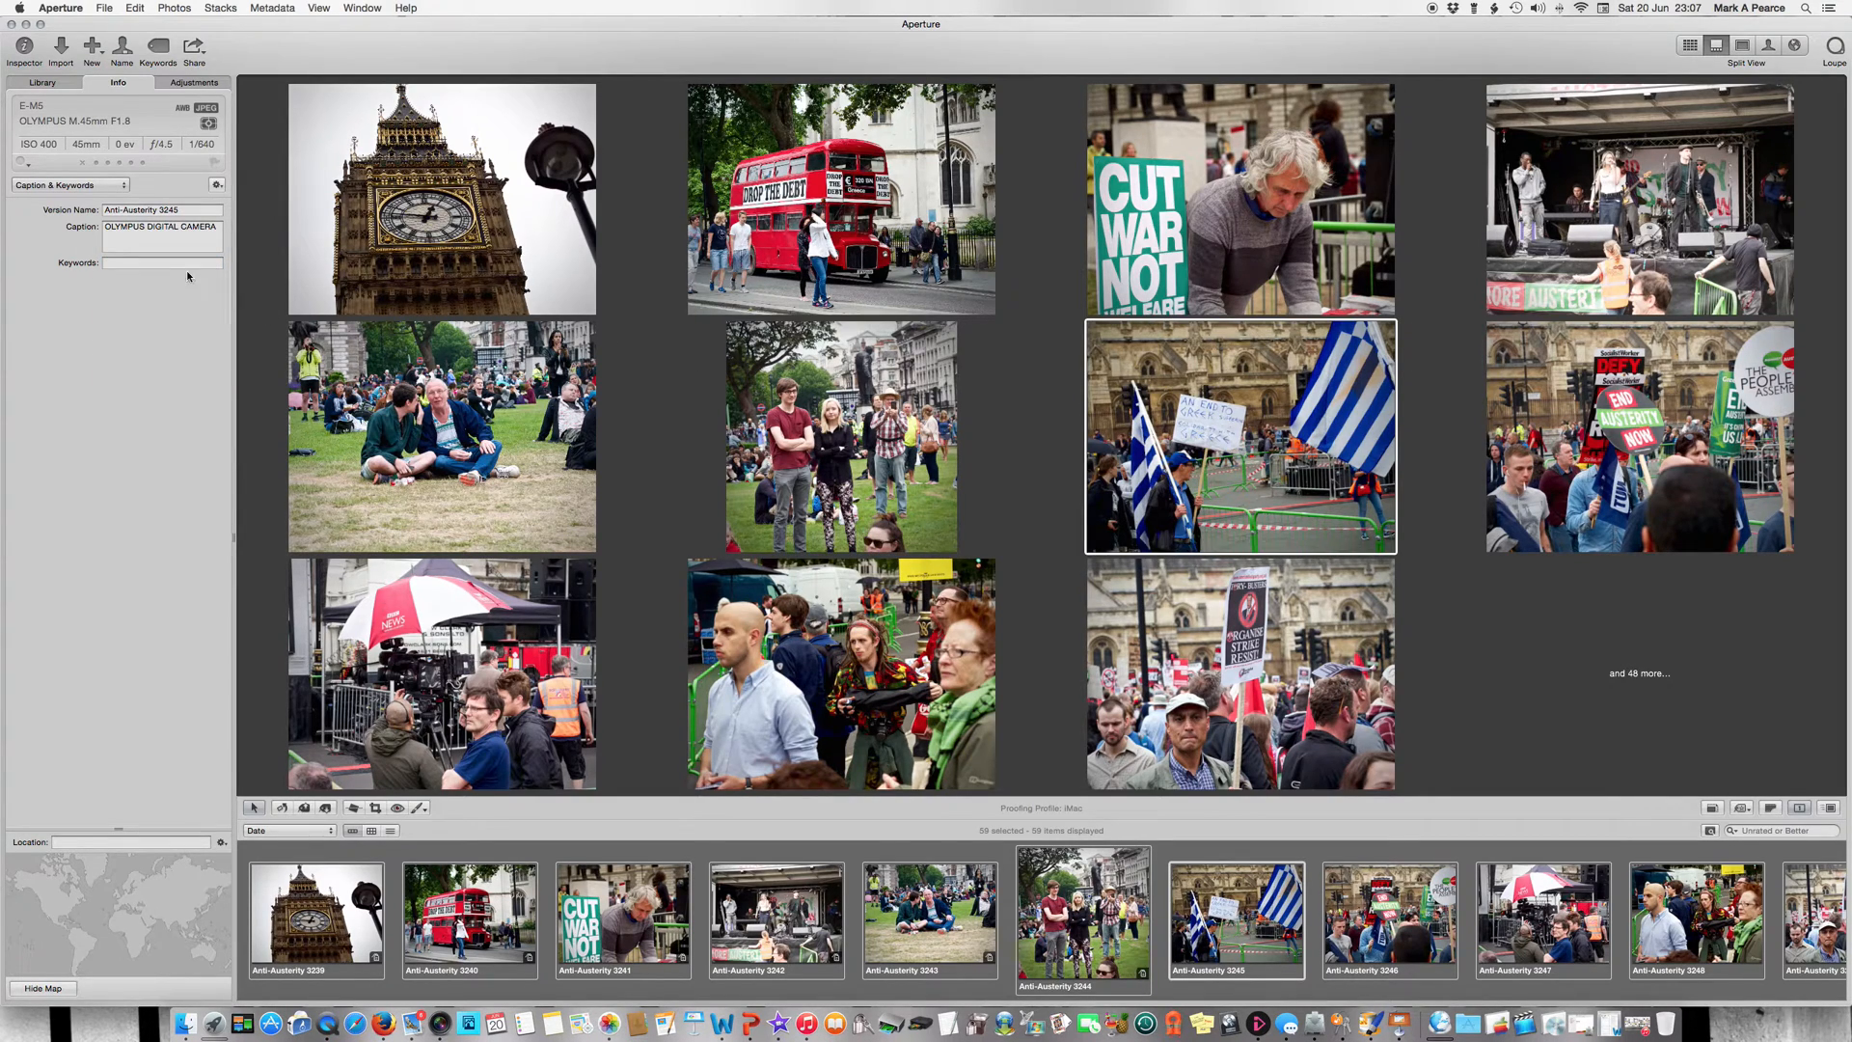
pyautogui.click(113, 260)
pyautogui.write("Anti-Austerity, Assembly, Blower, Brand, Caroline, Charlotte, Christine, Church, Corbyn, E-M5, flickr, getolympus, Green, hunks, interesting, Jeremy, Labour, Len, London, Lucas, March, Martin, McCluskey, McGuiness, mft, micro-four-thirds, Olympus, OM-D, Parliament, People's, political, Protest, Russell, shirtless, Socialist, Westminster")
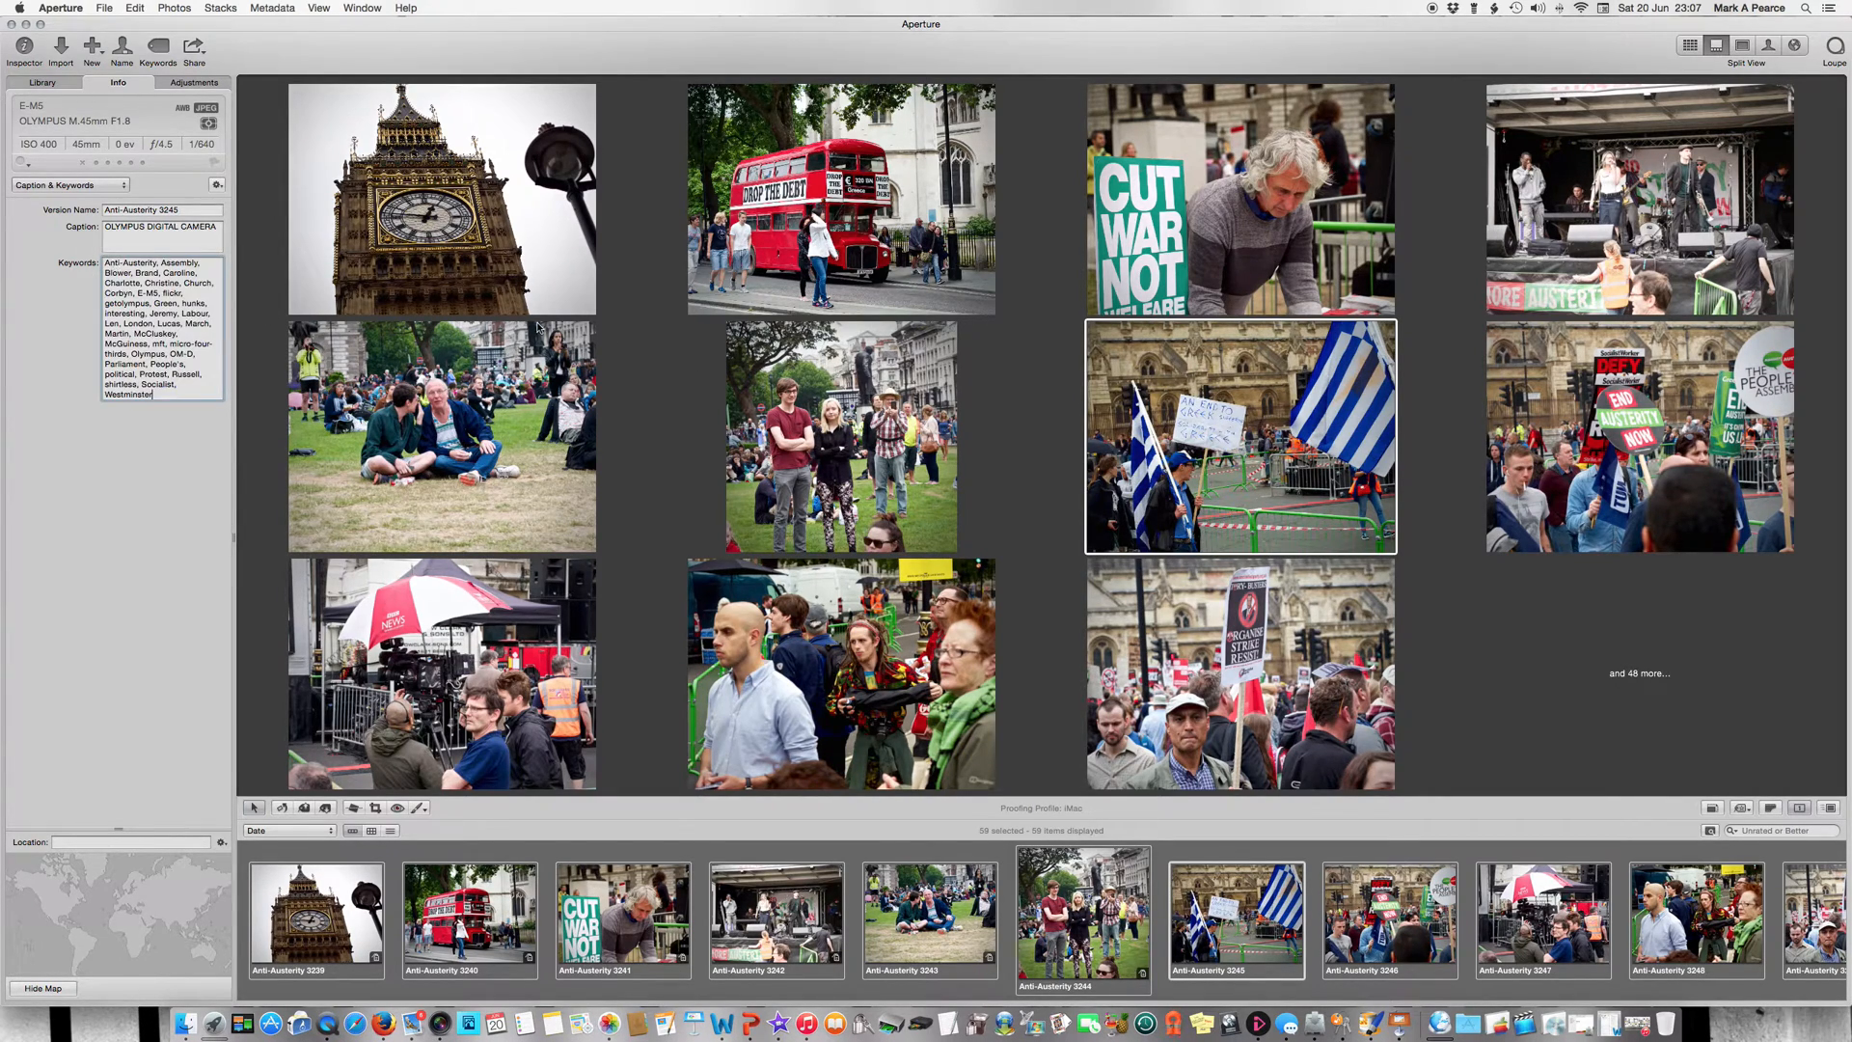
pyautogui.click(1551, 425)
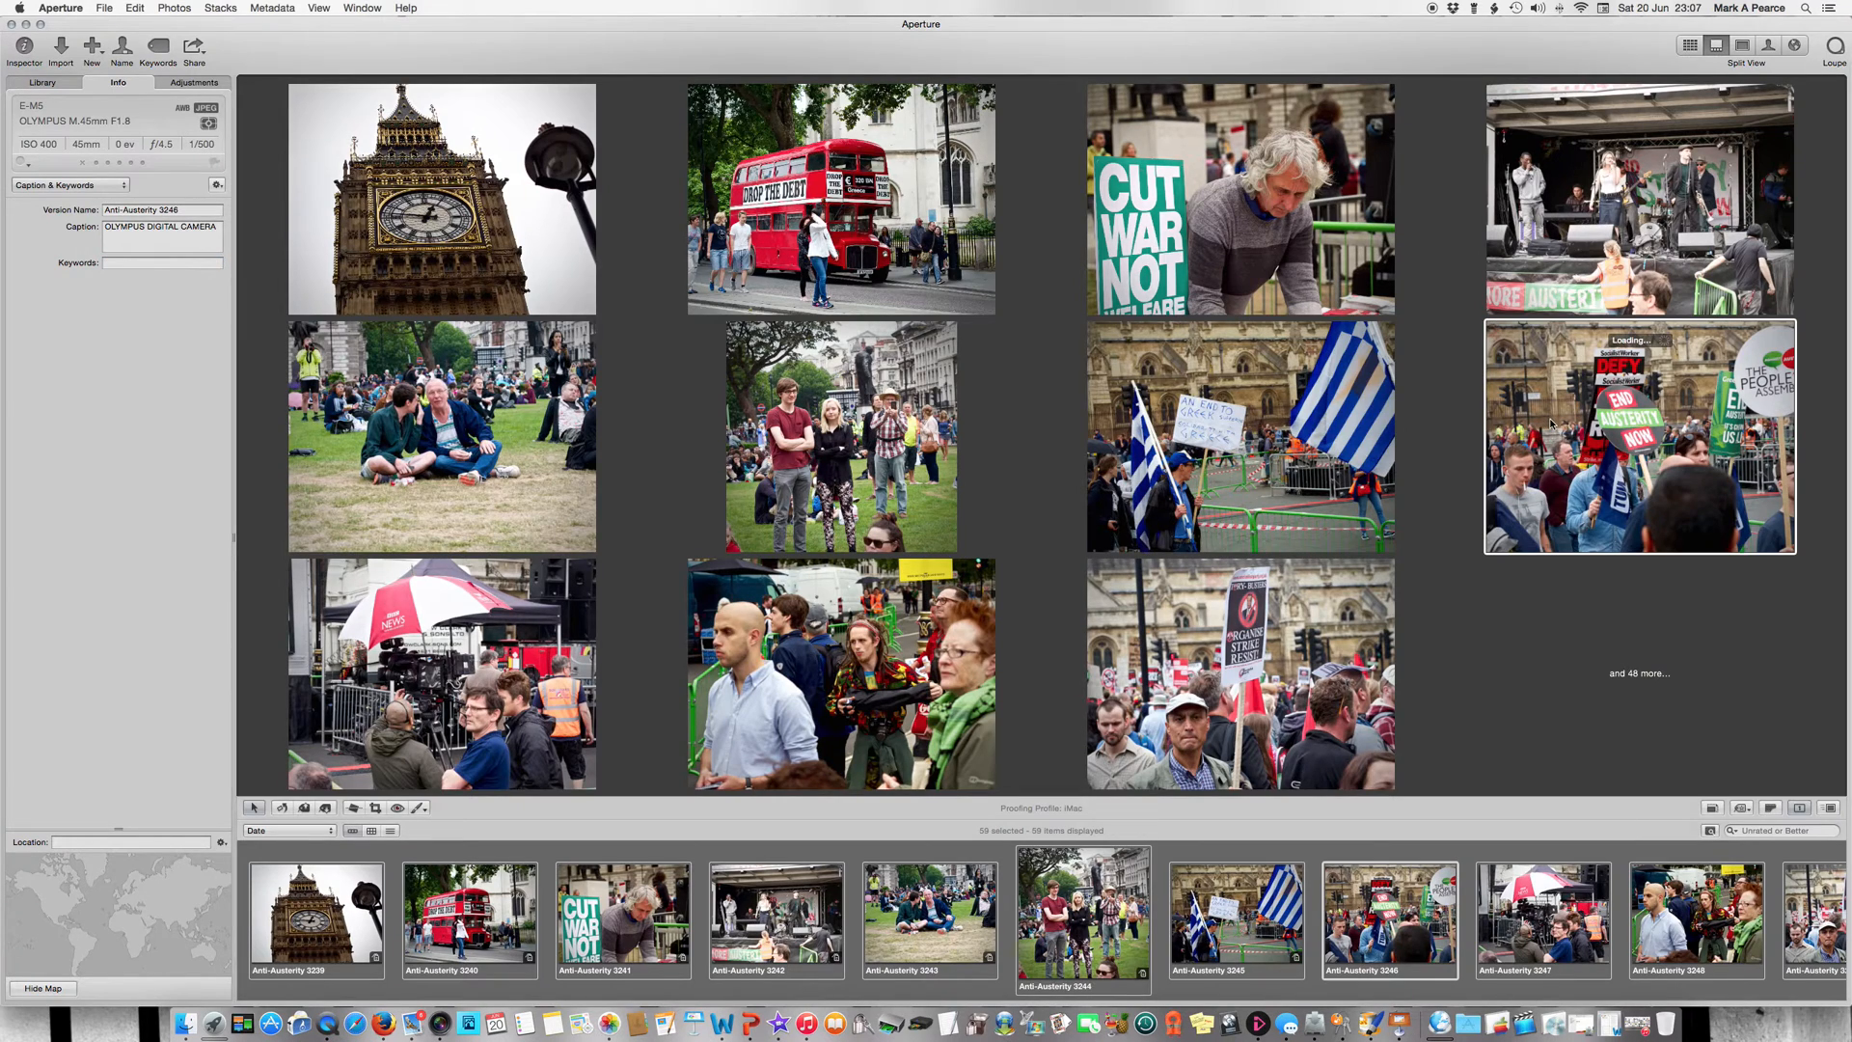
pyautogui.click(123, 260)
pyautogui.write("Anti-Austerity, Assembly, Blower, Brand, Caroline, Charlotte, Christine, Church, Corbyn, E-M5, flickr, getolympus, Green, hunks, interesting, Jeremy, Labour, Len, London, Lucas, March, Martin, McCluskey, McGuiness, mft, micro-four-thirds, Olympus, OM-D, Parliament, People's, political, Protest, Russell, shirtless, Socialist, Westminster")
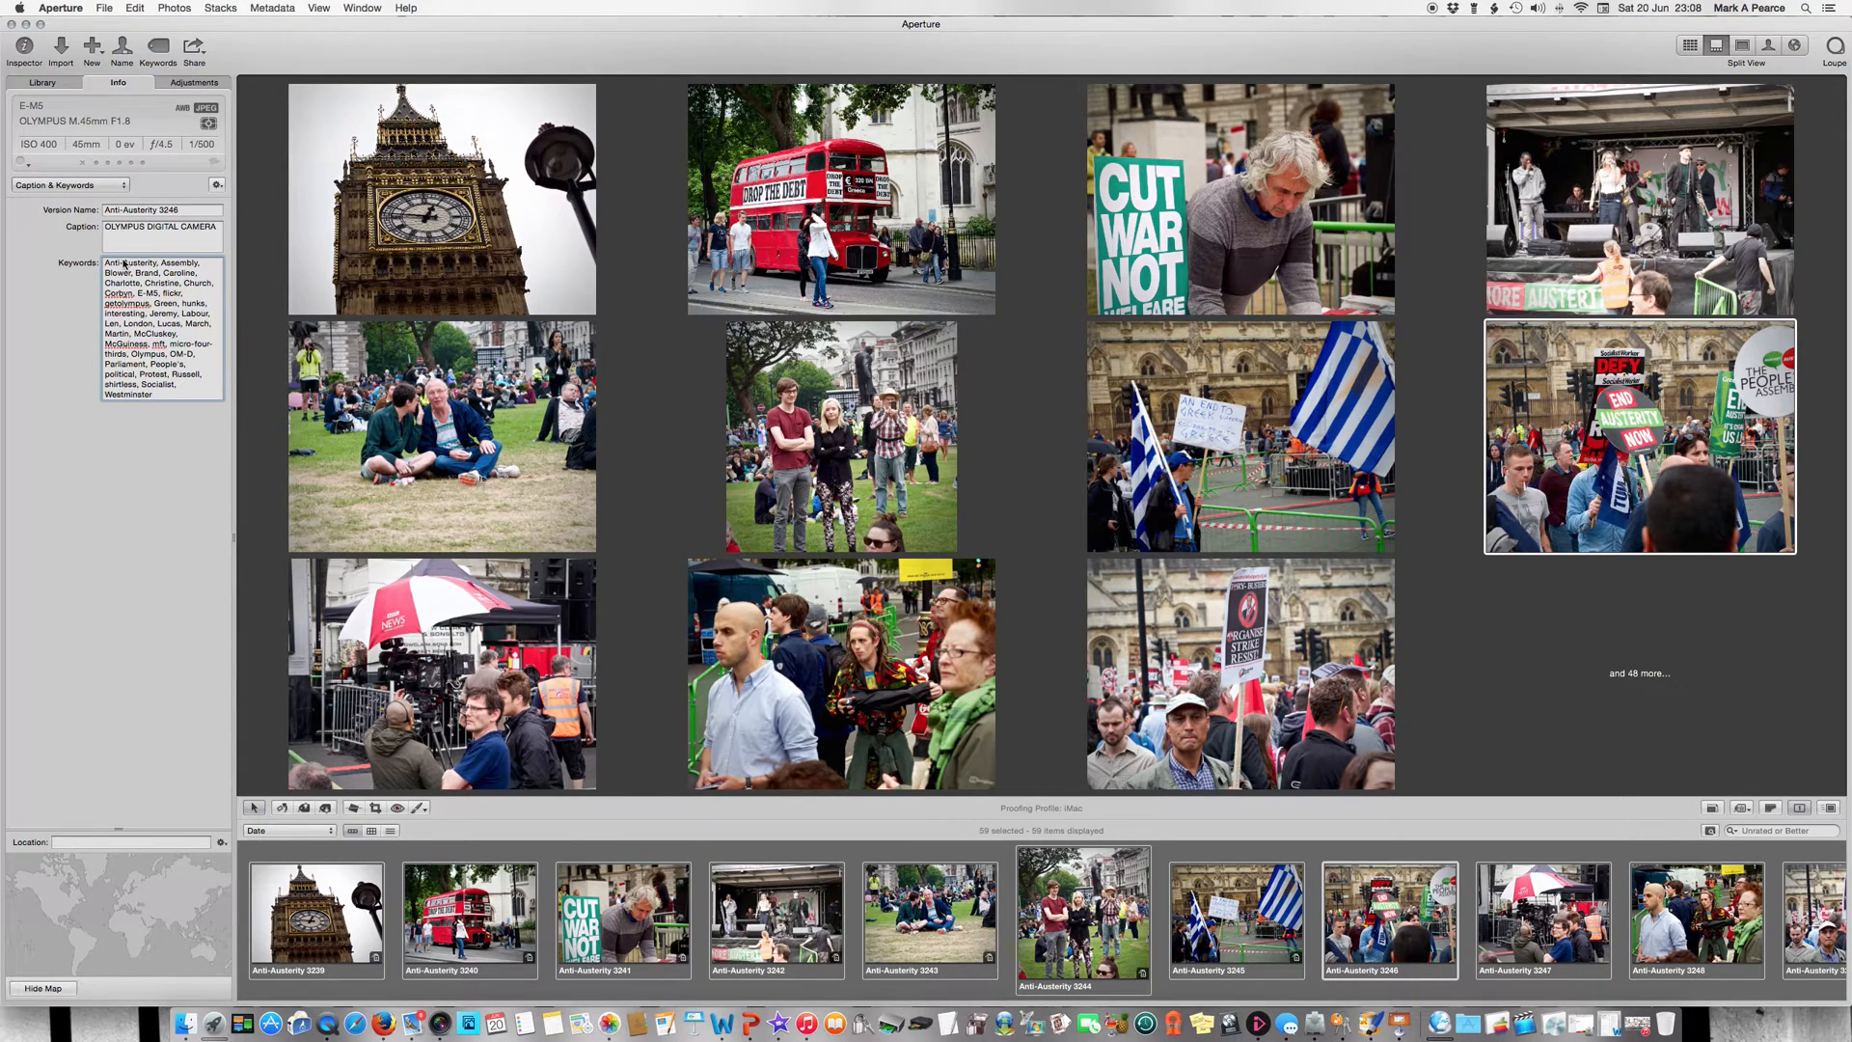
pyautogui.click(123, 185)
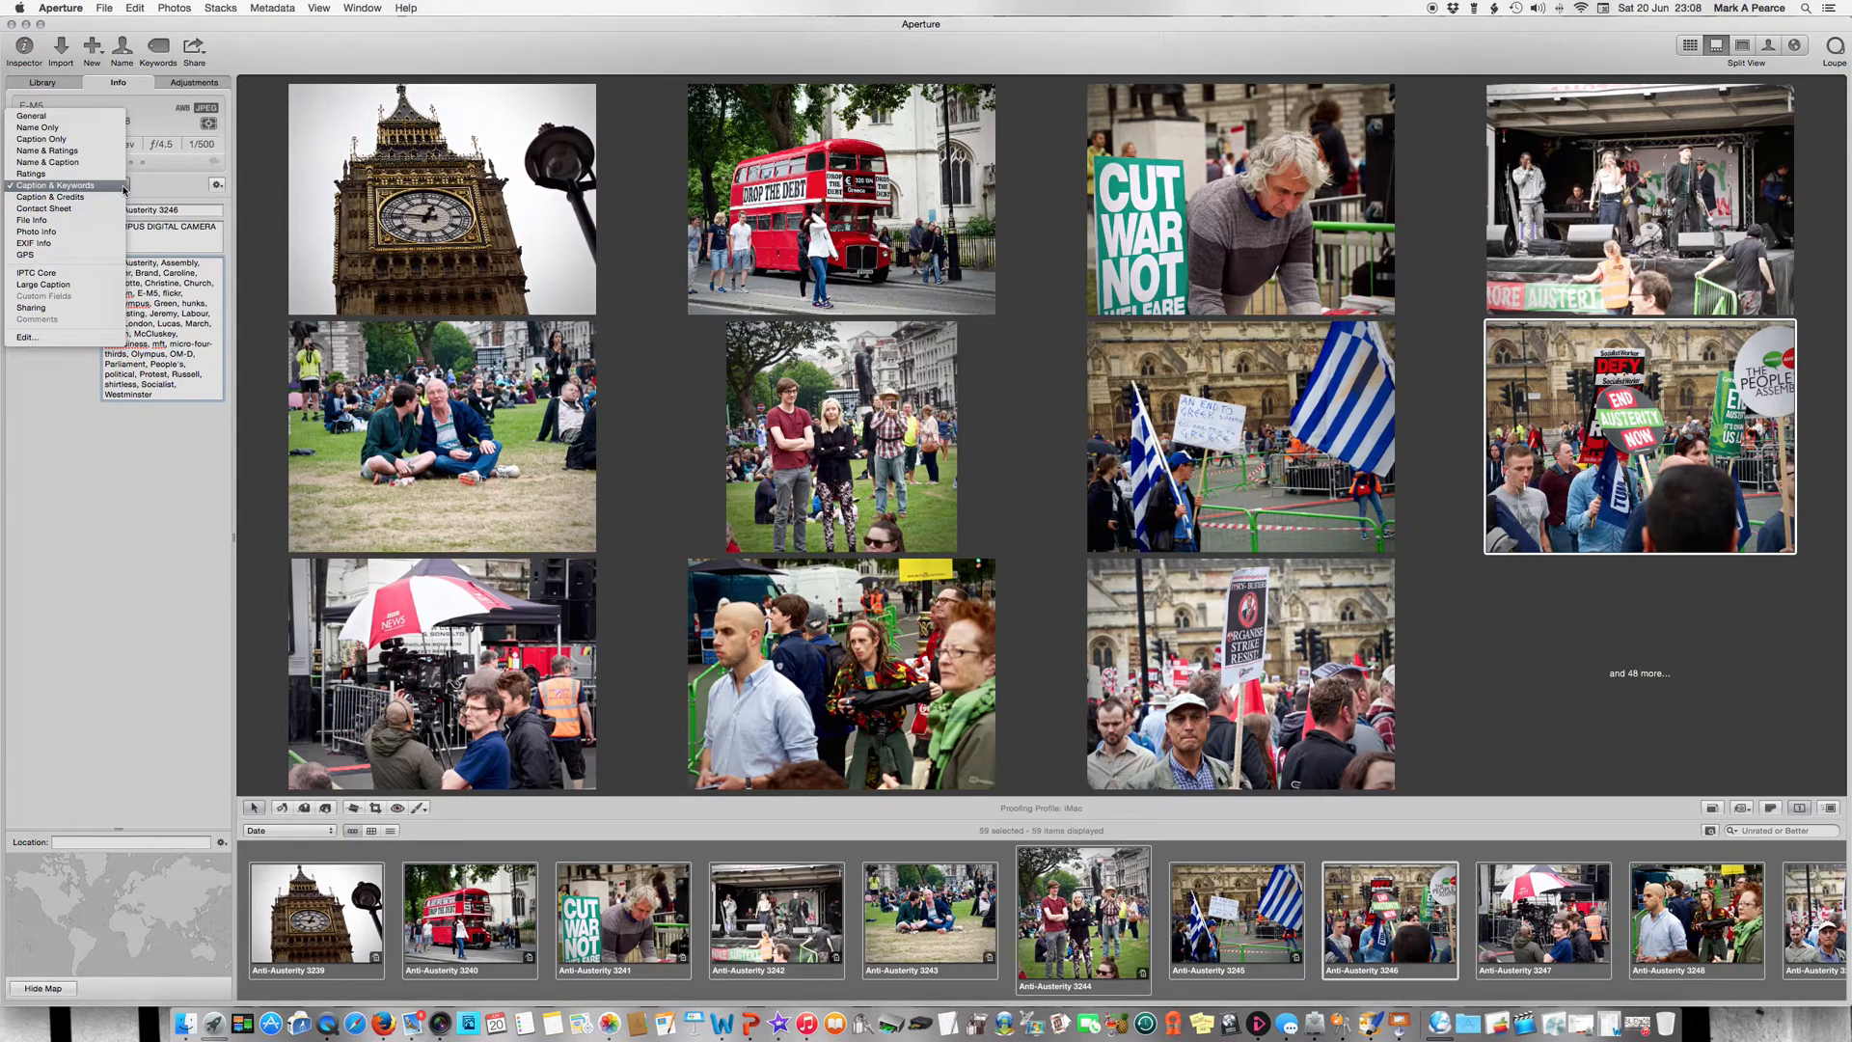
pyautogui.click(166, 194)
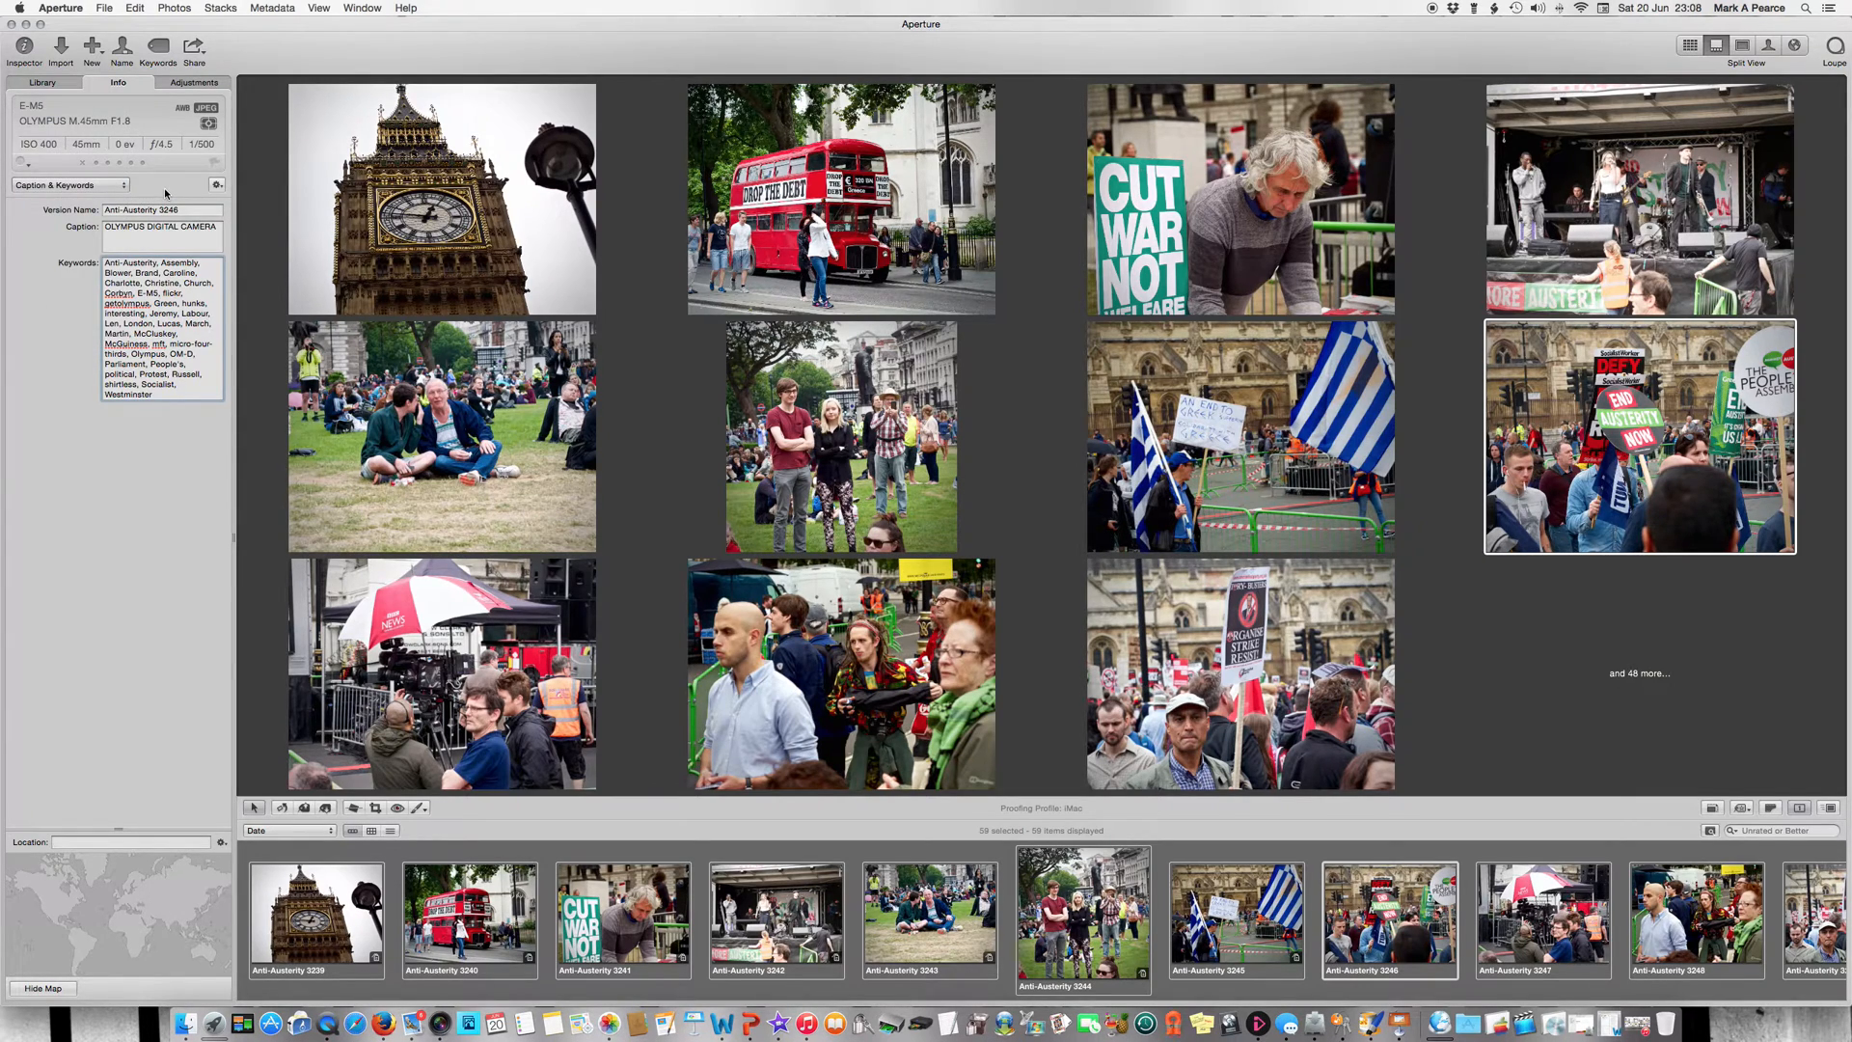
pyautogui.click(217, 186)
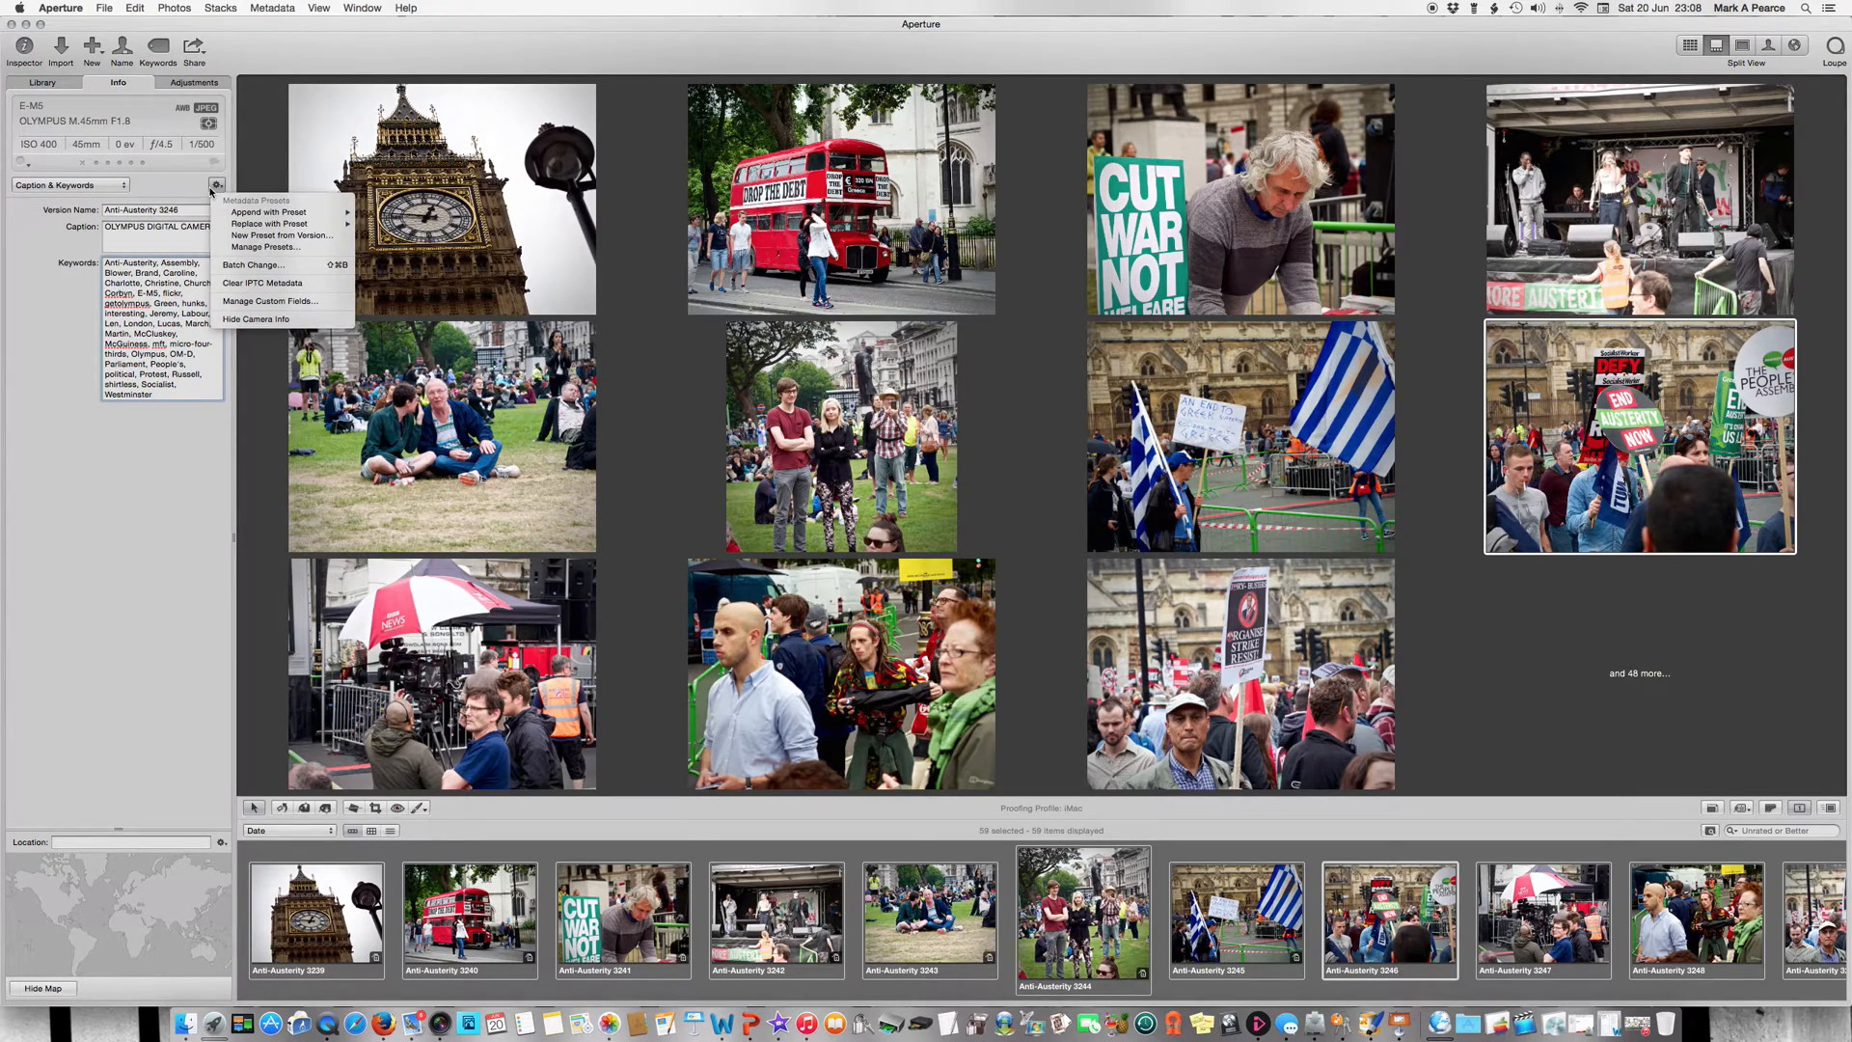
pyautogui.click(227, 264)
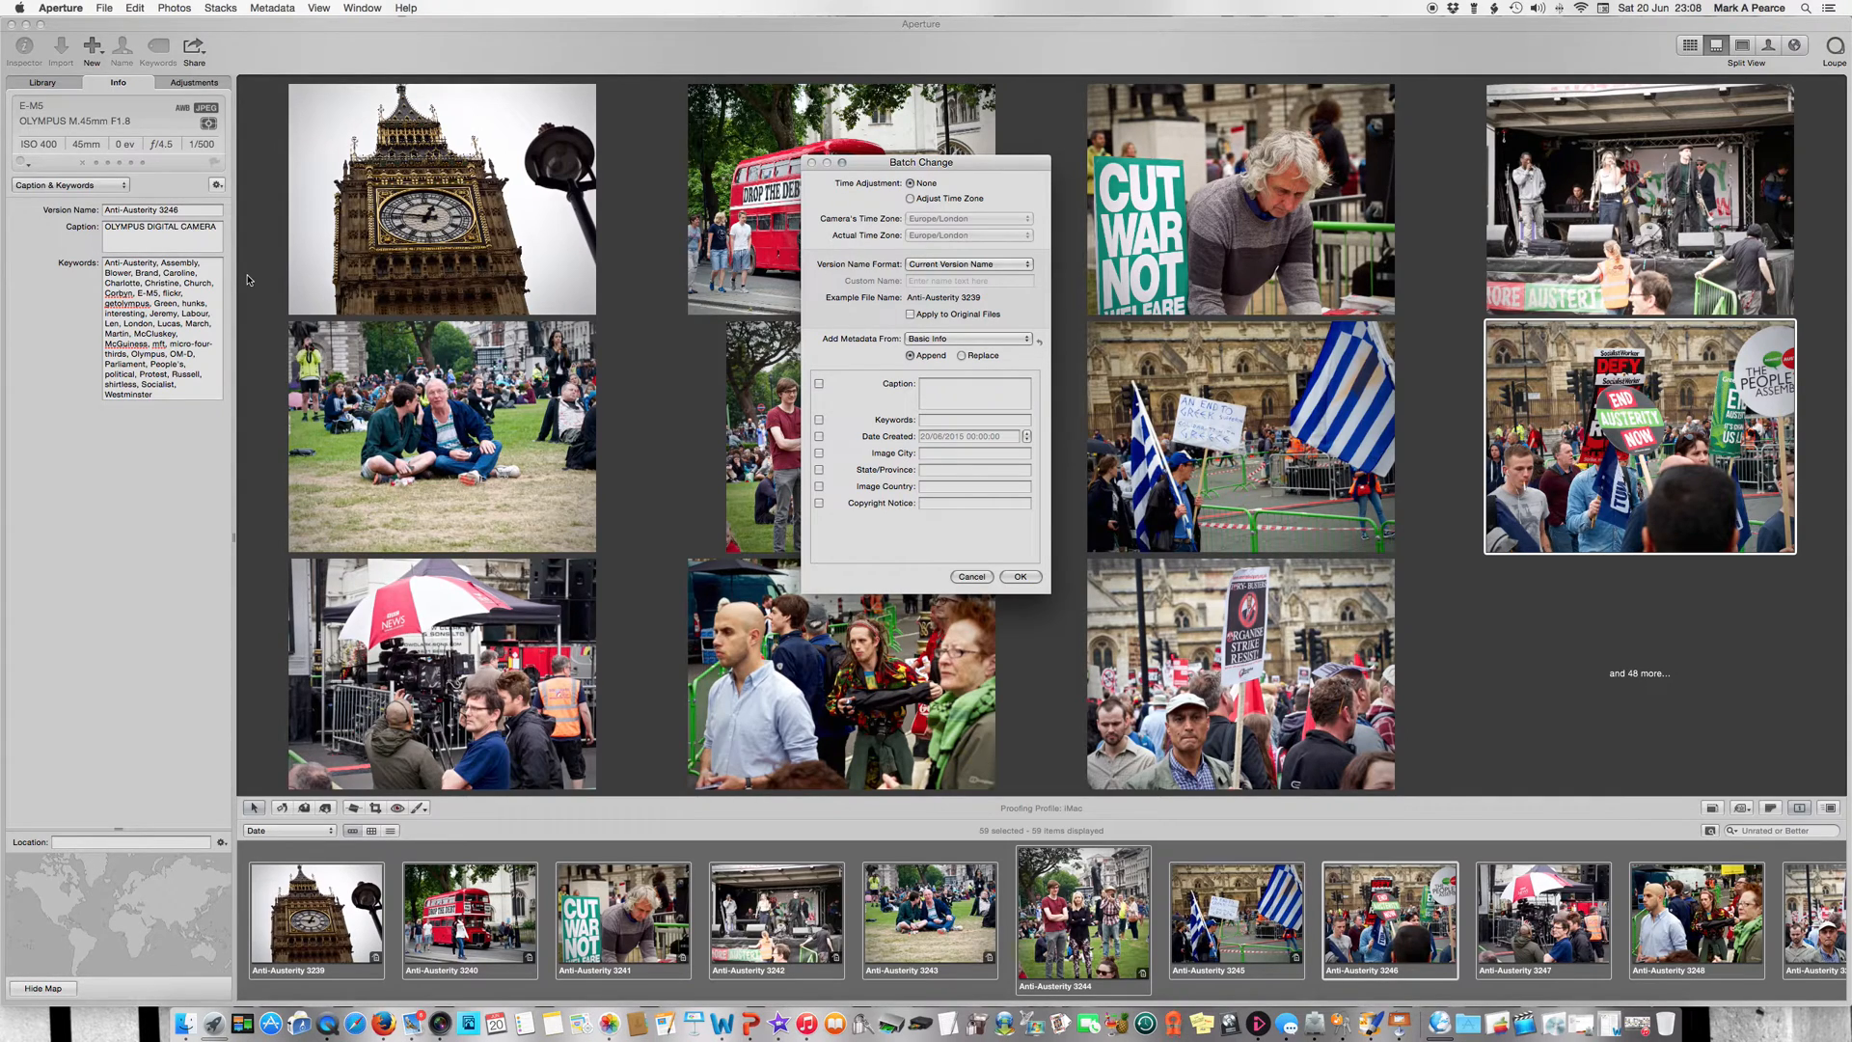
pyautogui.click(819, 420)
pyautogui.click(947, 421)
pyautogui.click(970, 577)
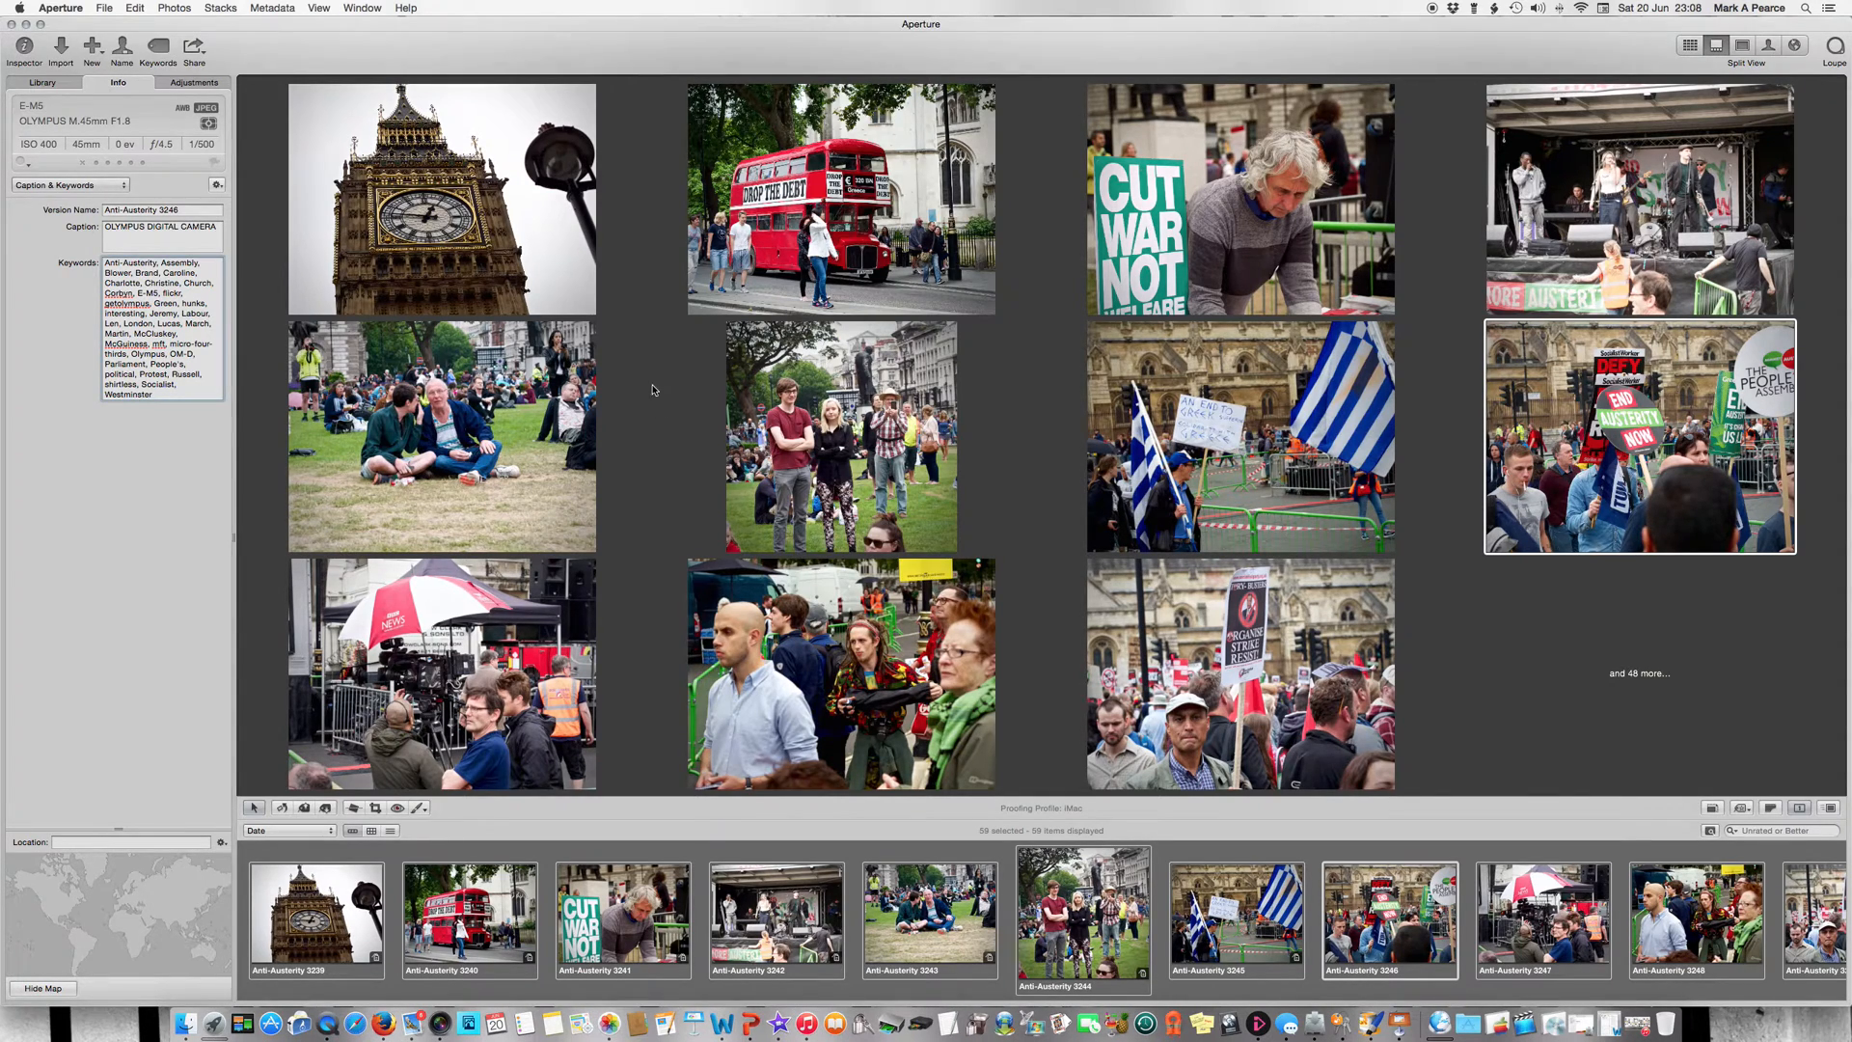
# Show all photos of the project as a thumbnail grid and select only the Big Ben photo, Anti-Austerity 3239.
pyautogui.click(521, 233)
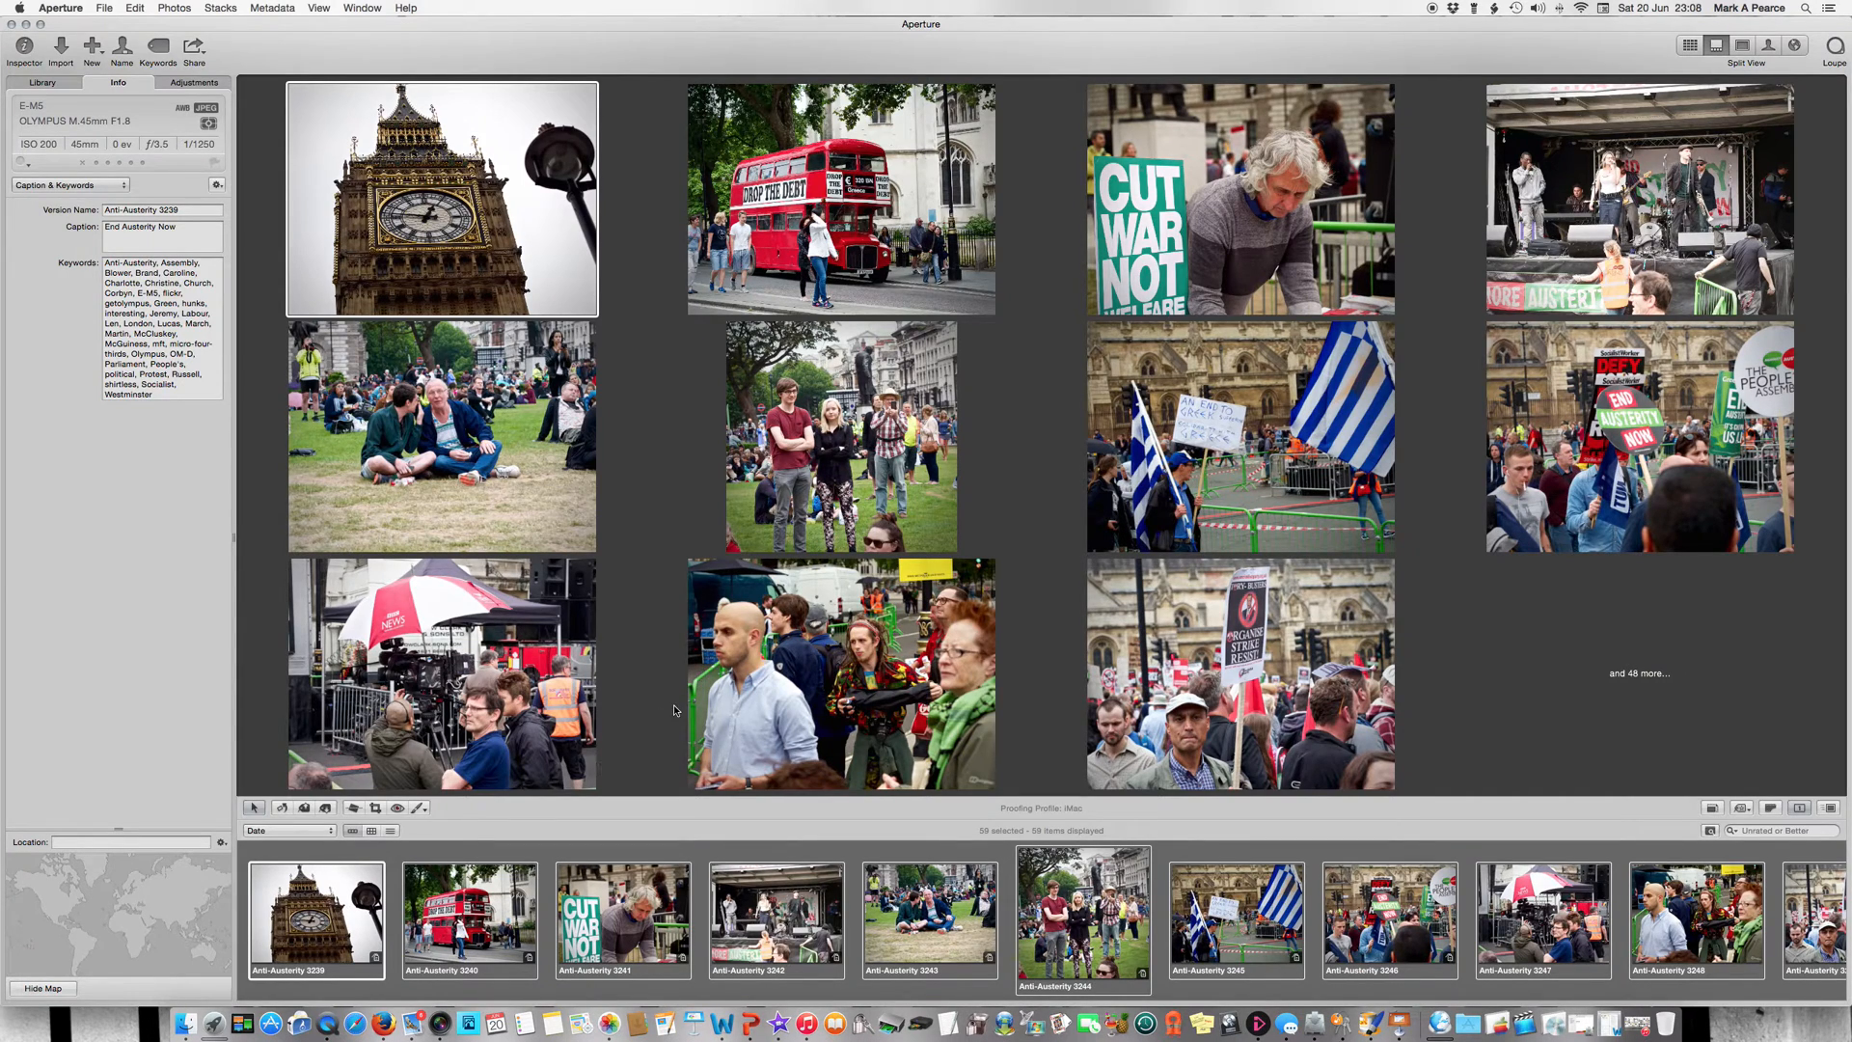
pyautogui.click(772, 680)
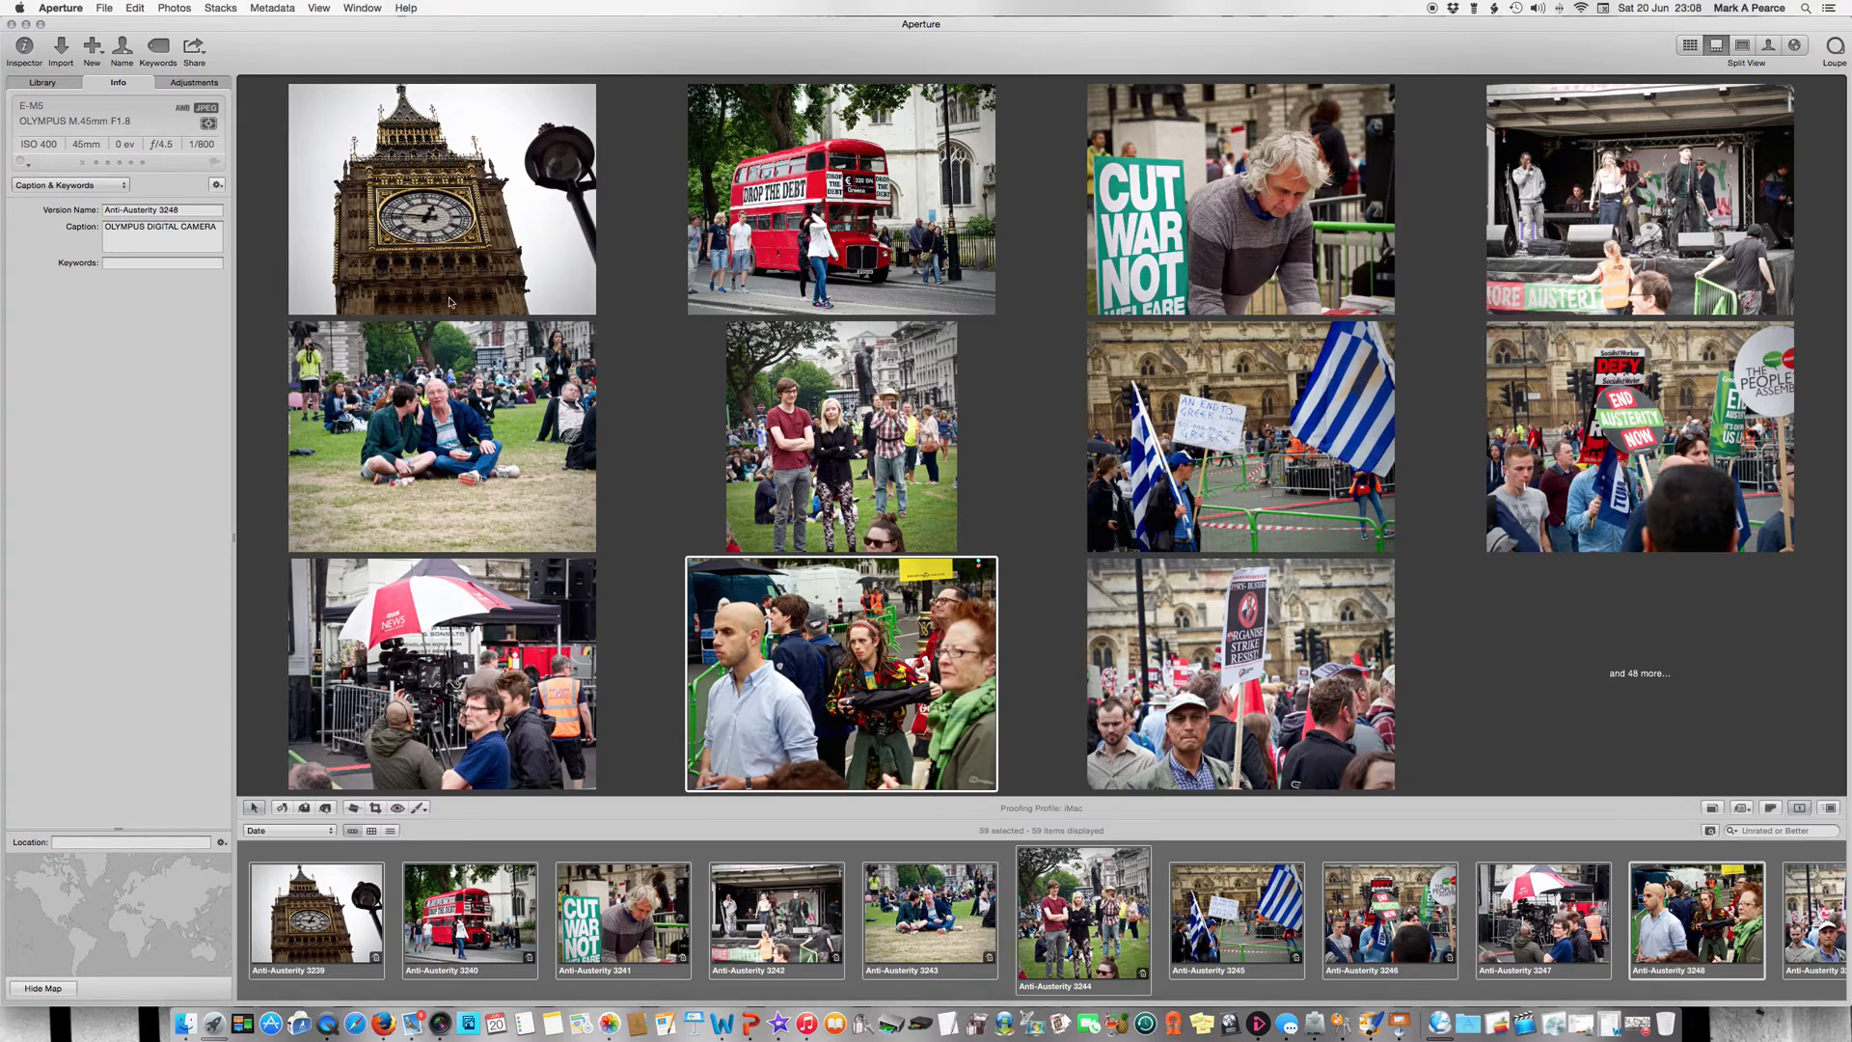
pyautogui.click(543, 227)
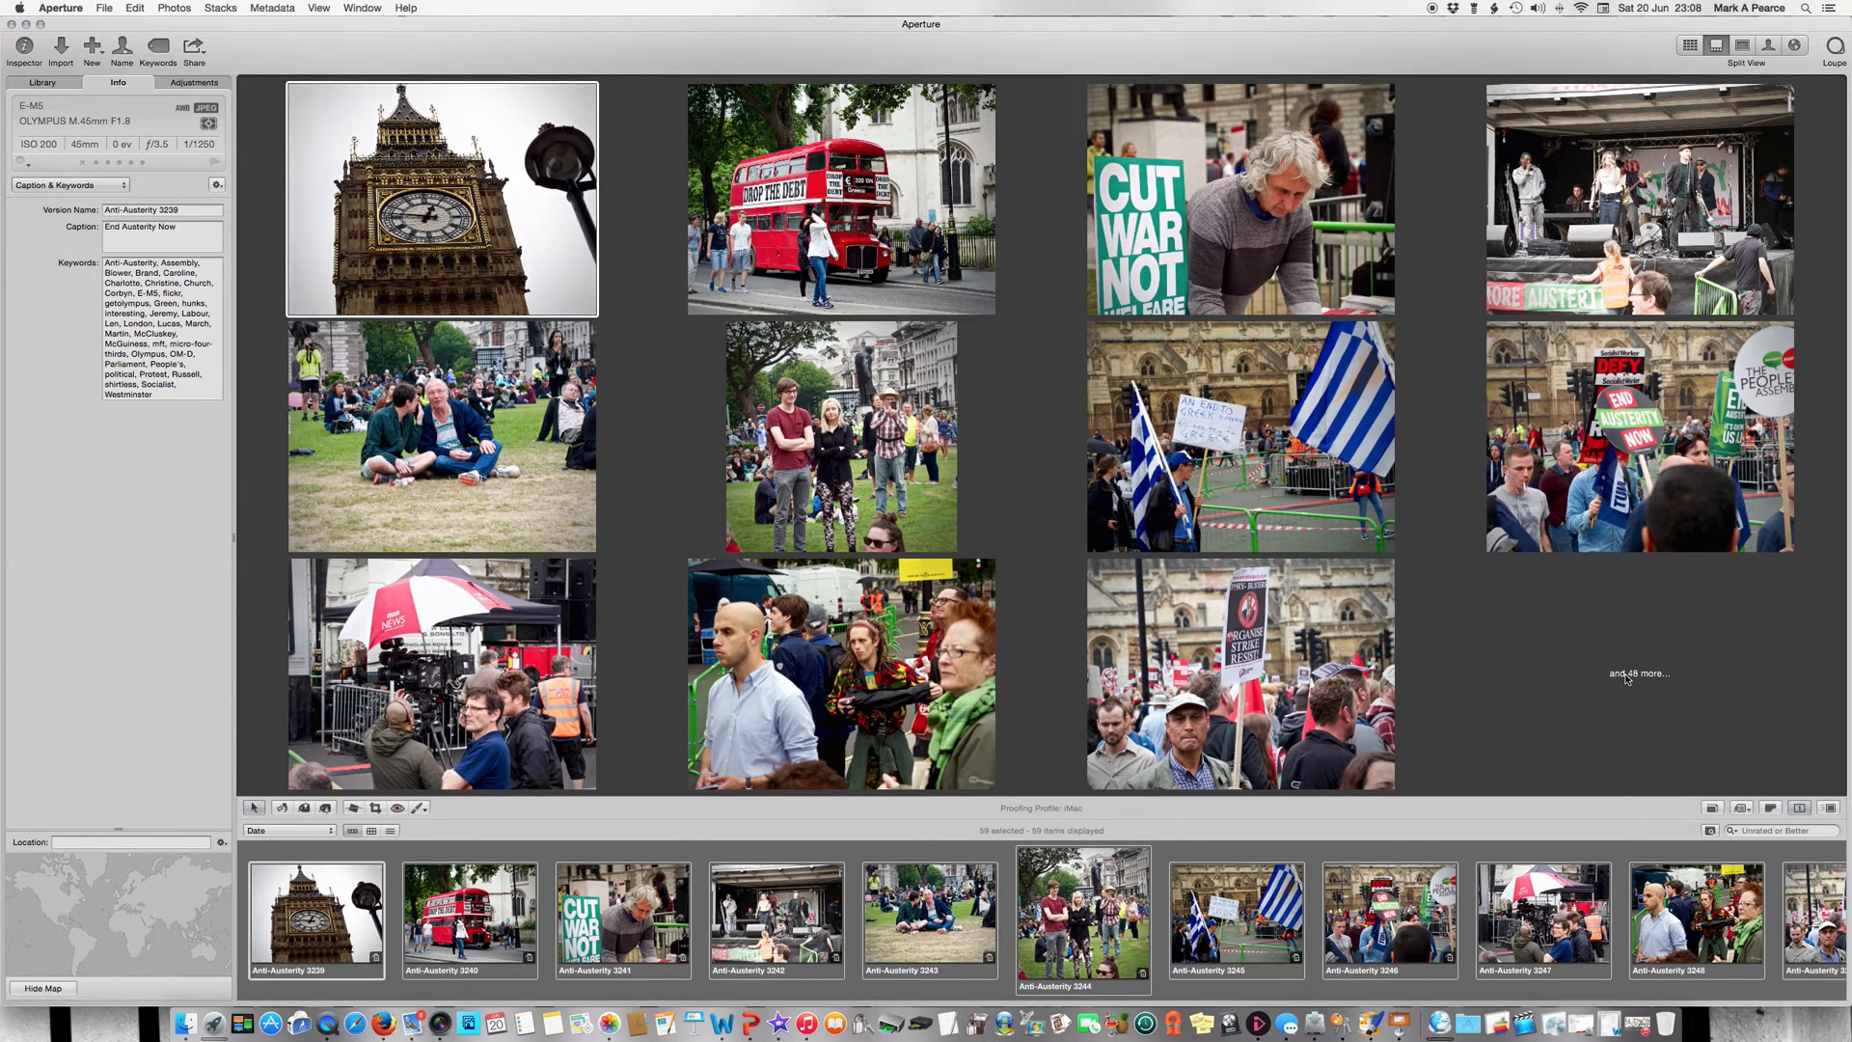
pyautogui.press('v')
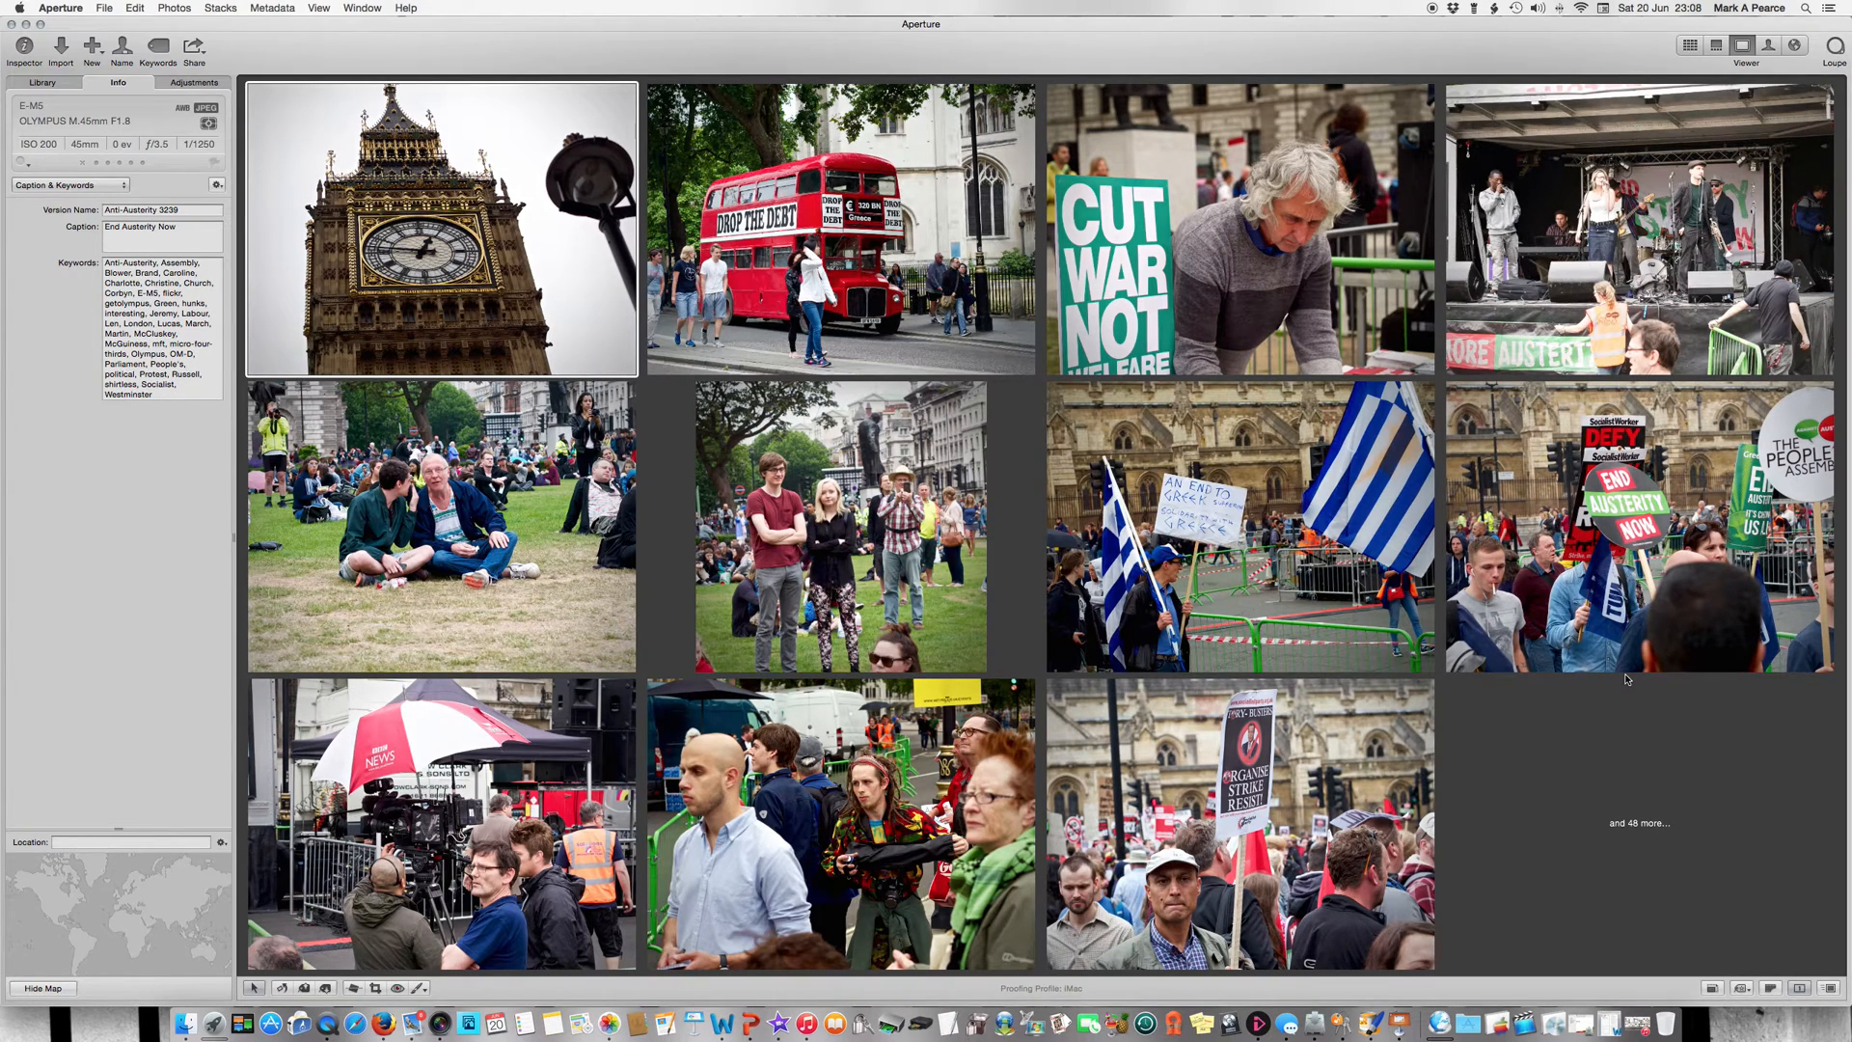
pyautogui.press('v')
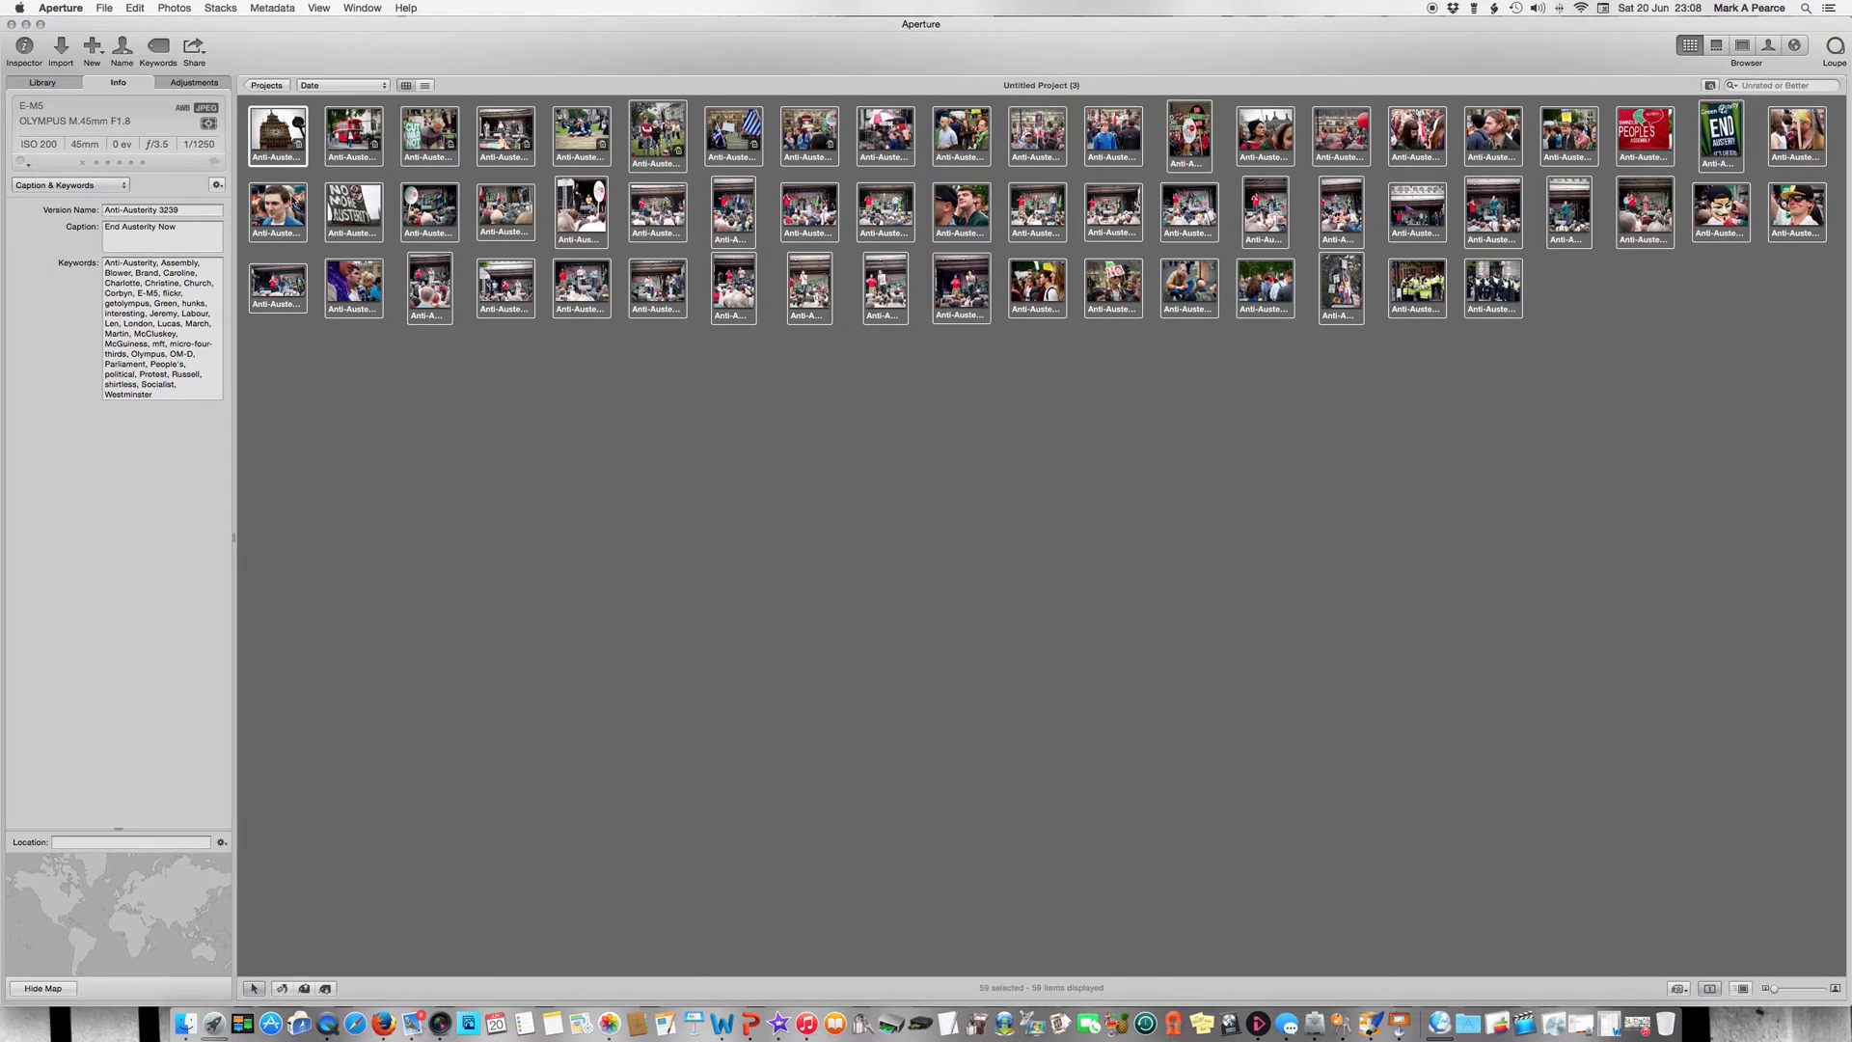
pyautogui.click(278, 131)
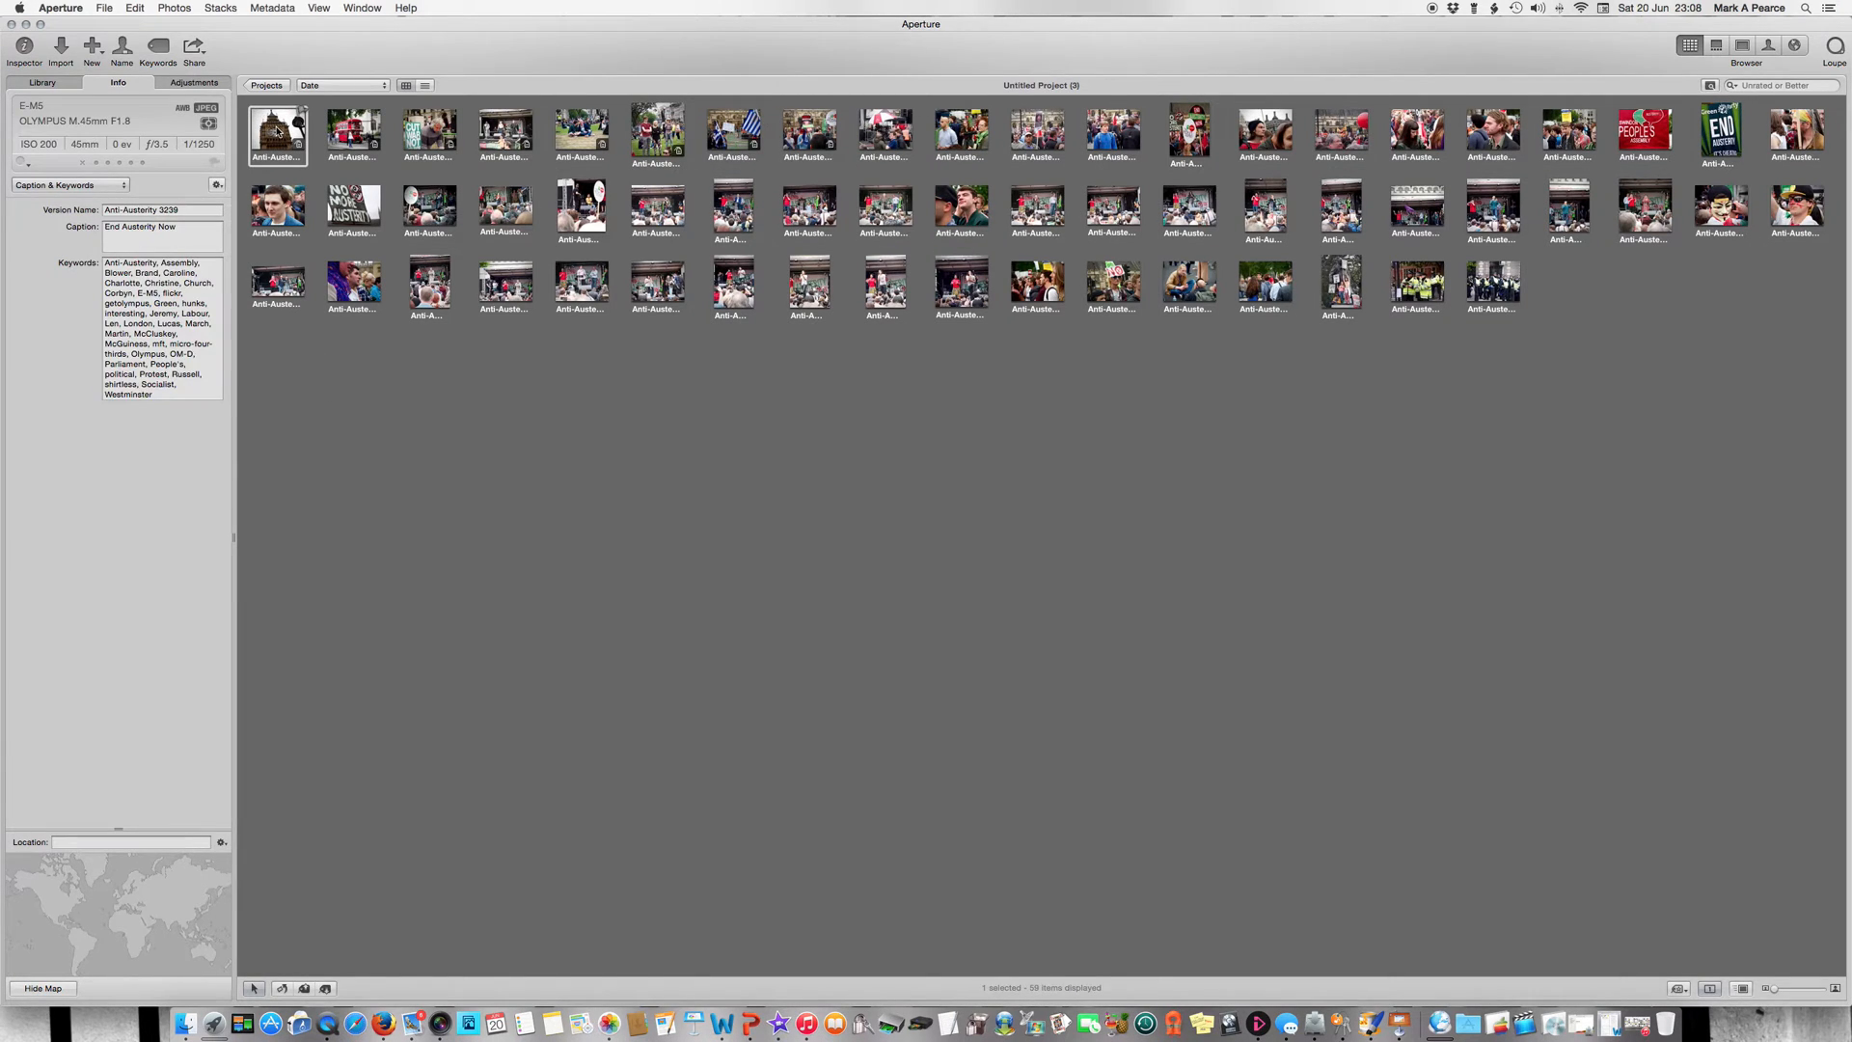
# Start a batch change on all photos of the project and include 20/06/2015 as the date created.
pyautogui.press('super+a')
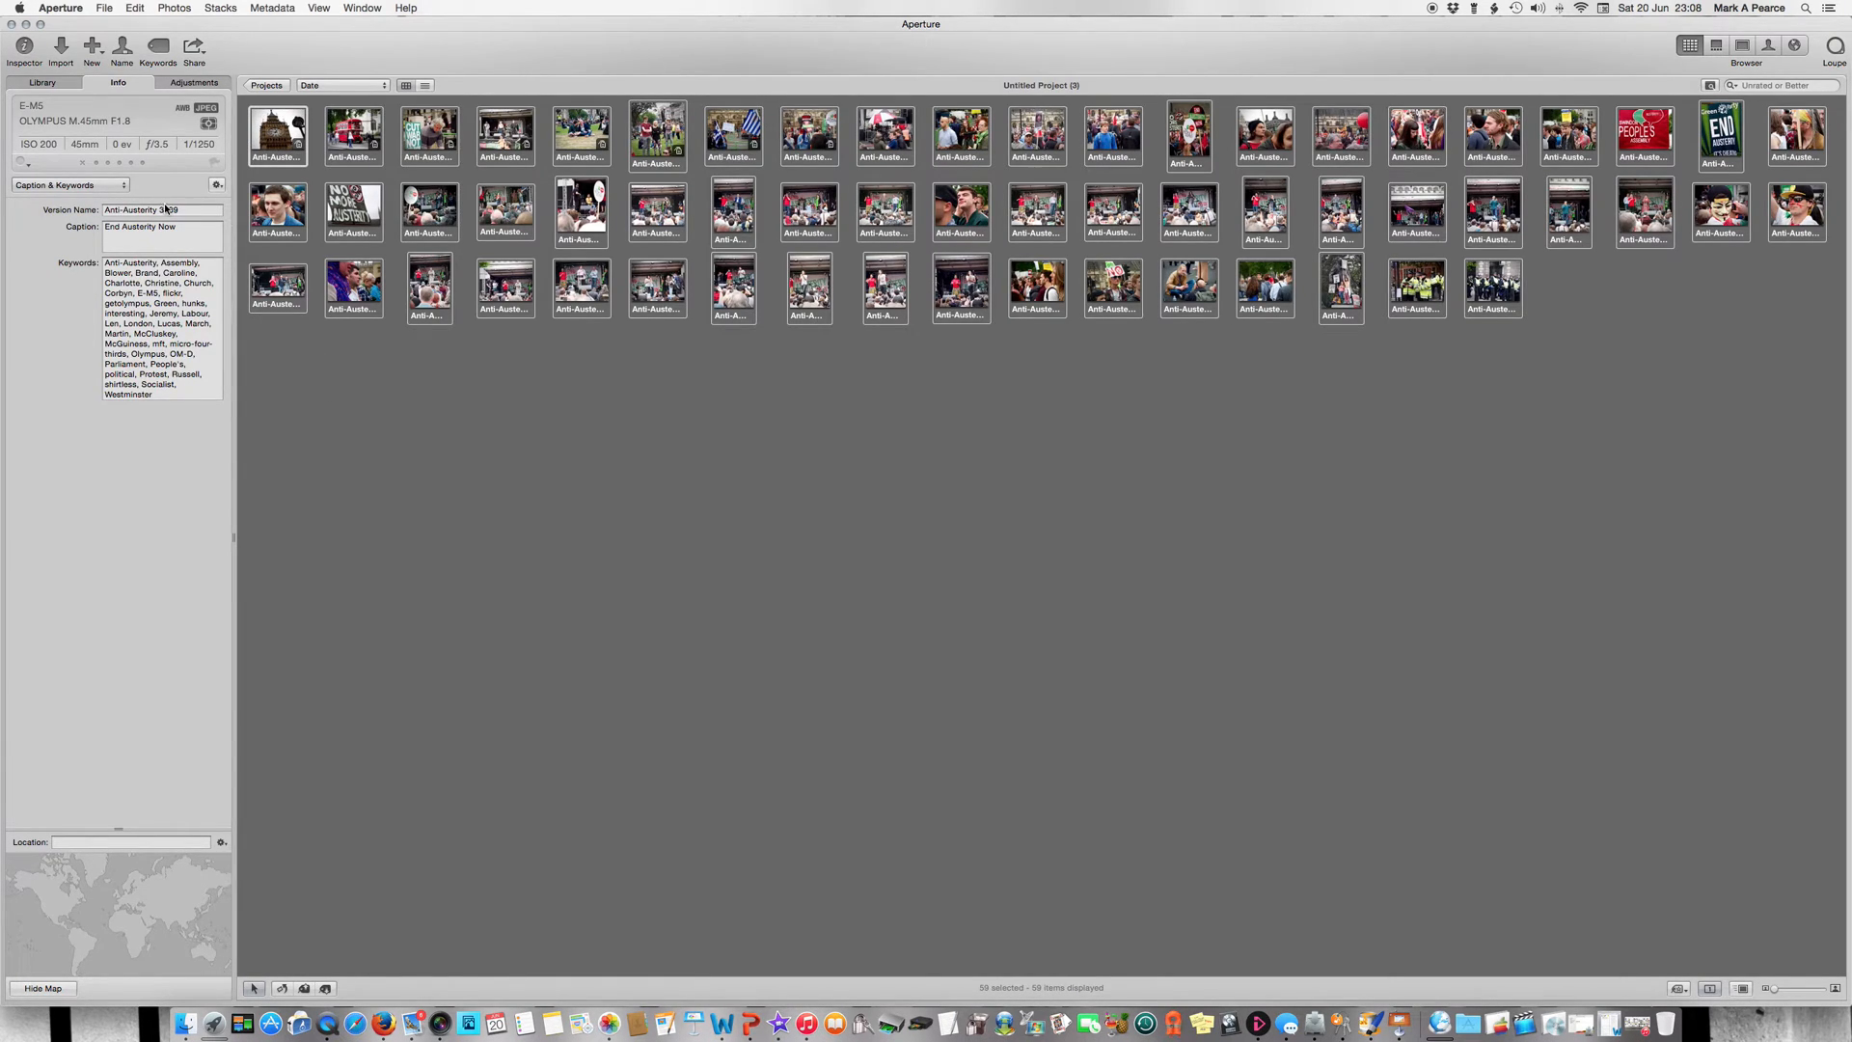
pyautogui.click(216, 186)
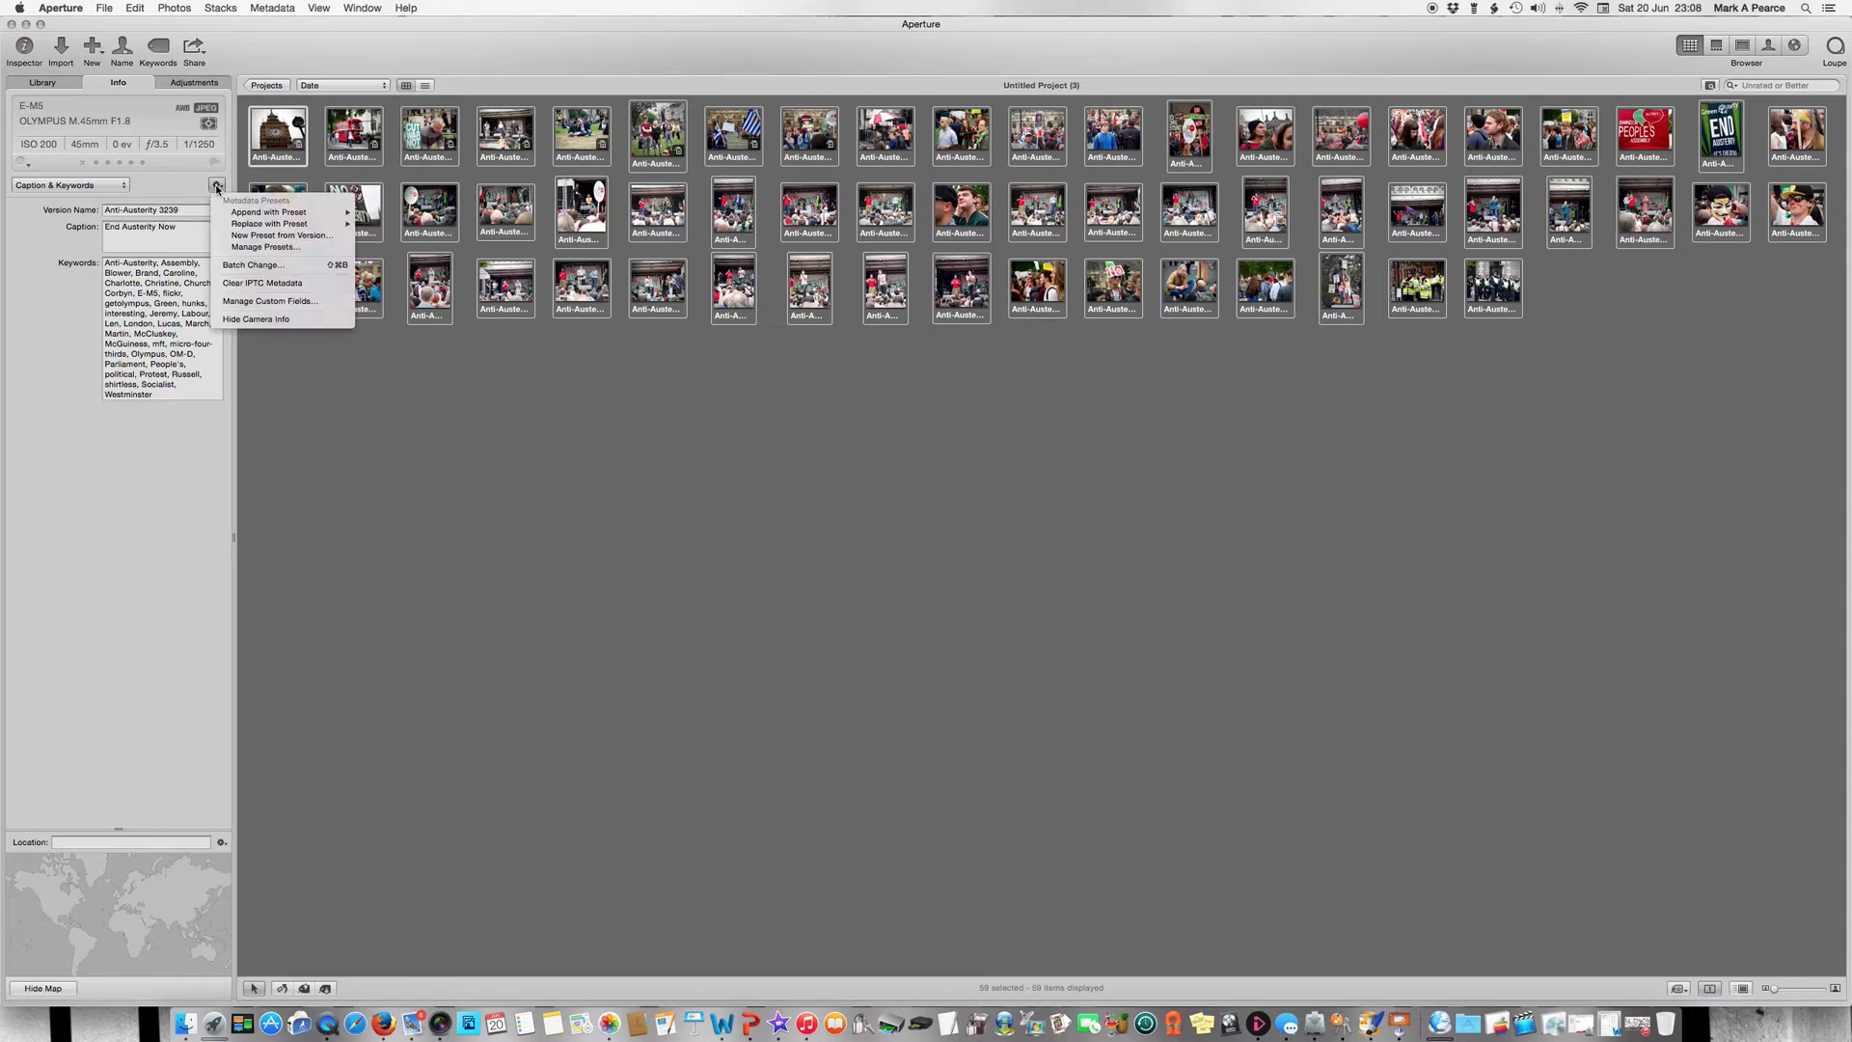
pyautogui.click(252, 264)
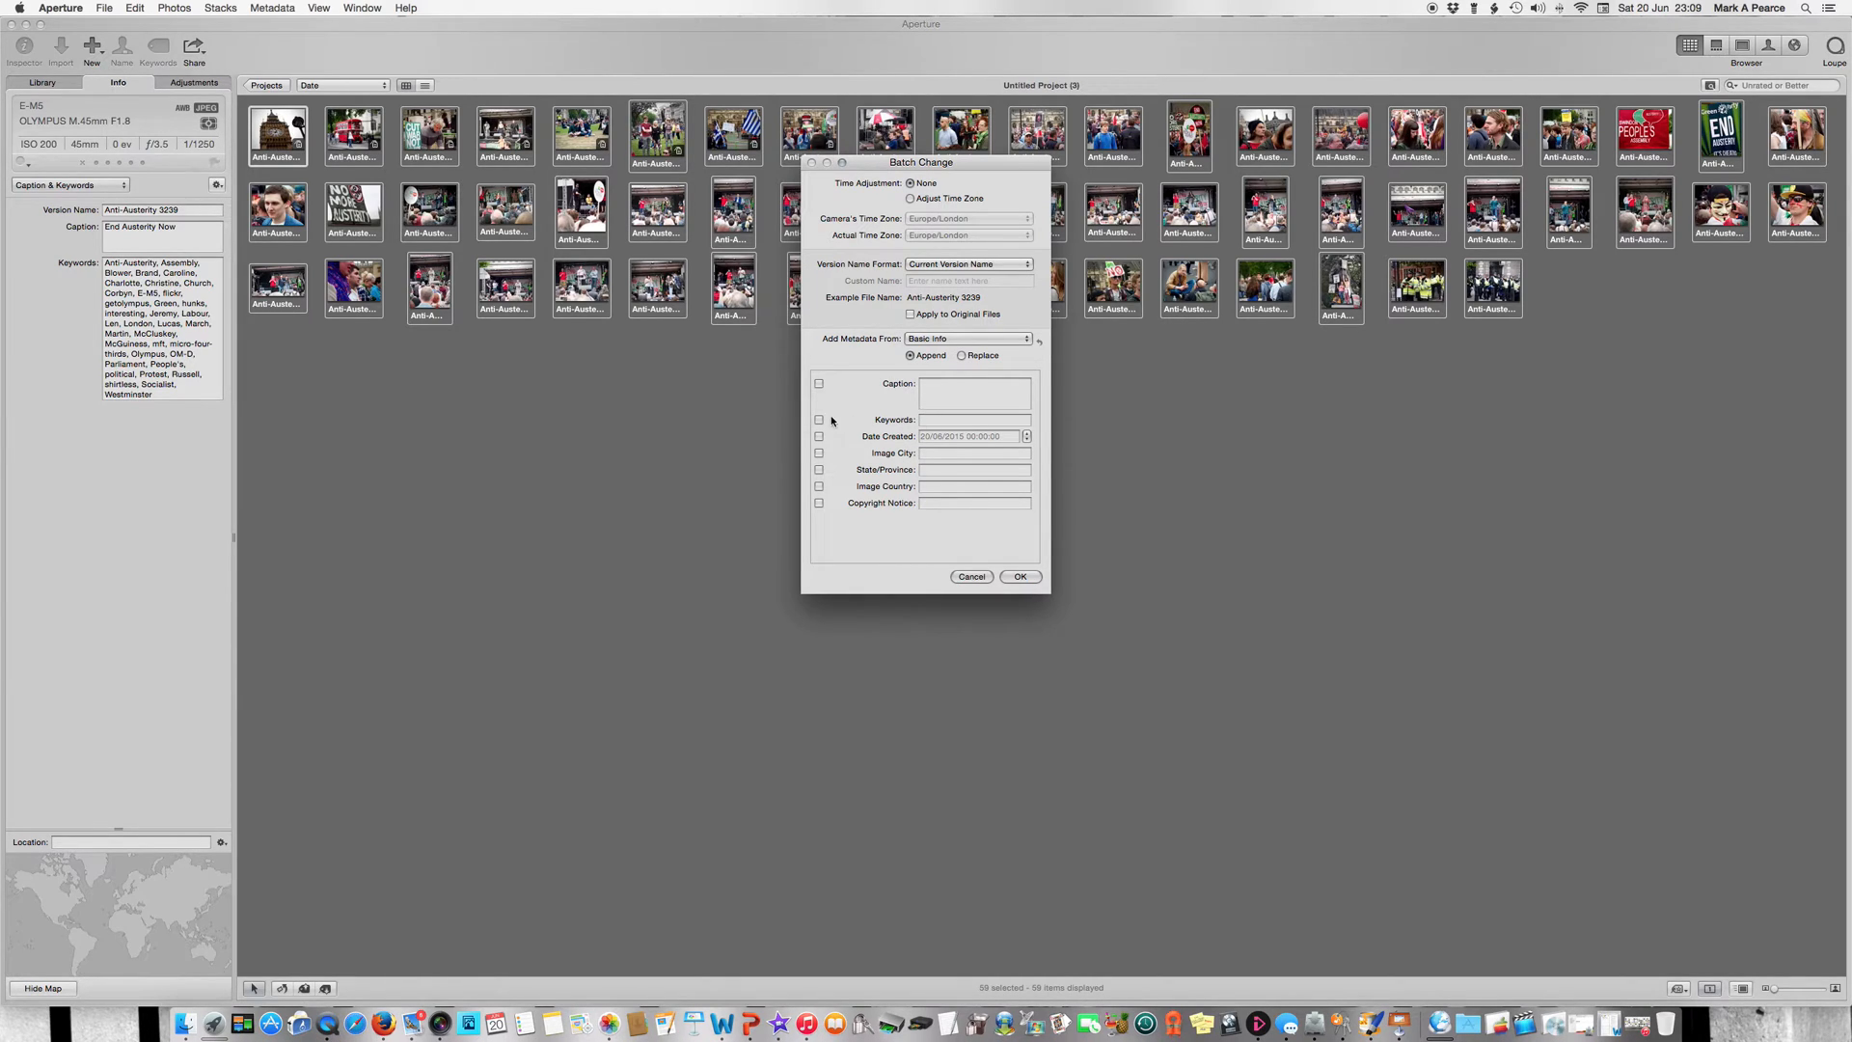
pyautogui.click(821, 438)
pyautogui.click(1026, 442)
# Set the batch change's image city to London and image country to United Kingdom.
pyautogui.click(820, 454)
pyautogui.click(946, 455)
pyautogui.write('London')
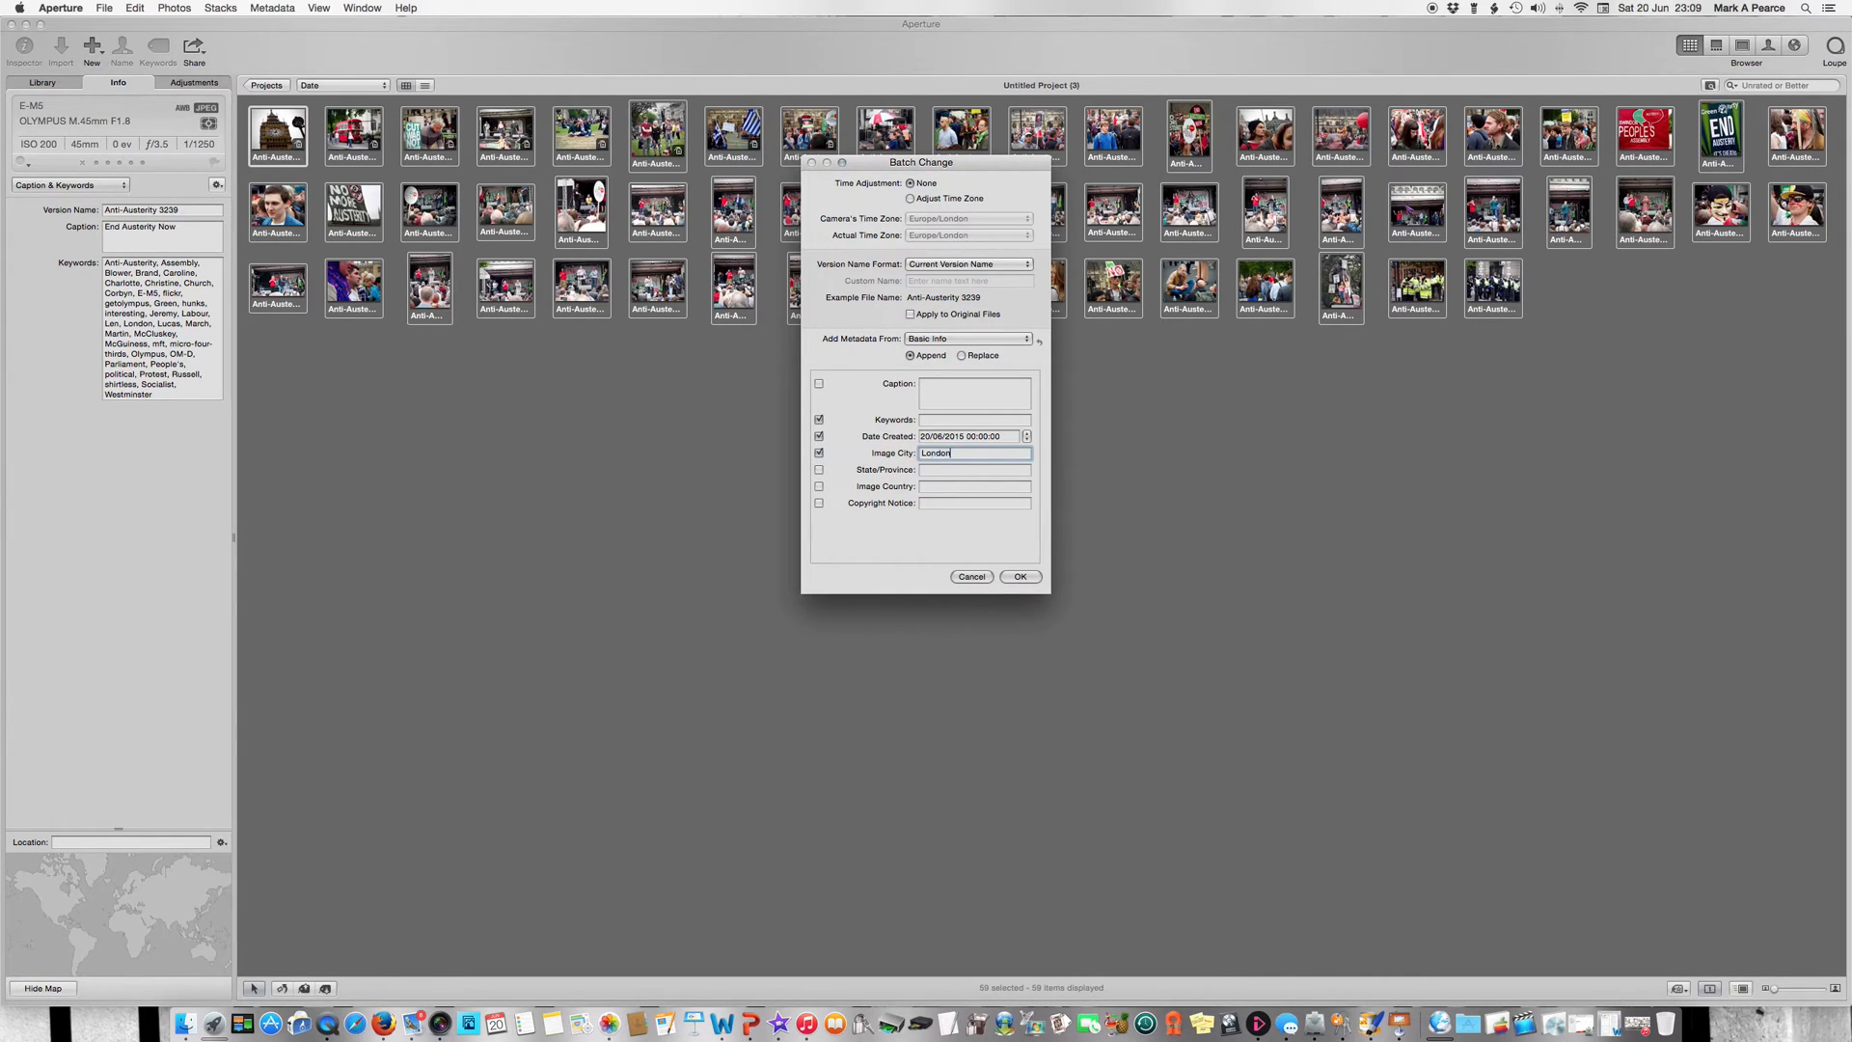
pyautogui.click(931, 487)
pyautogui.write('Uk')
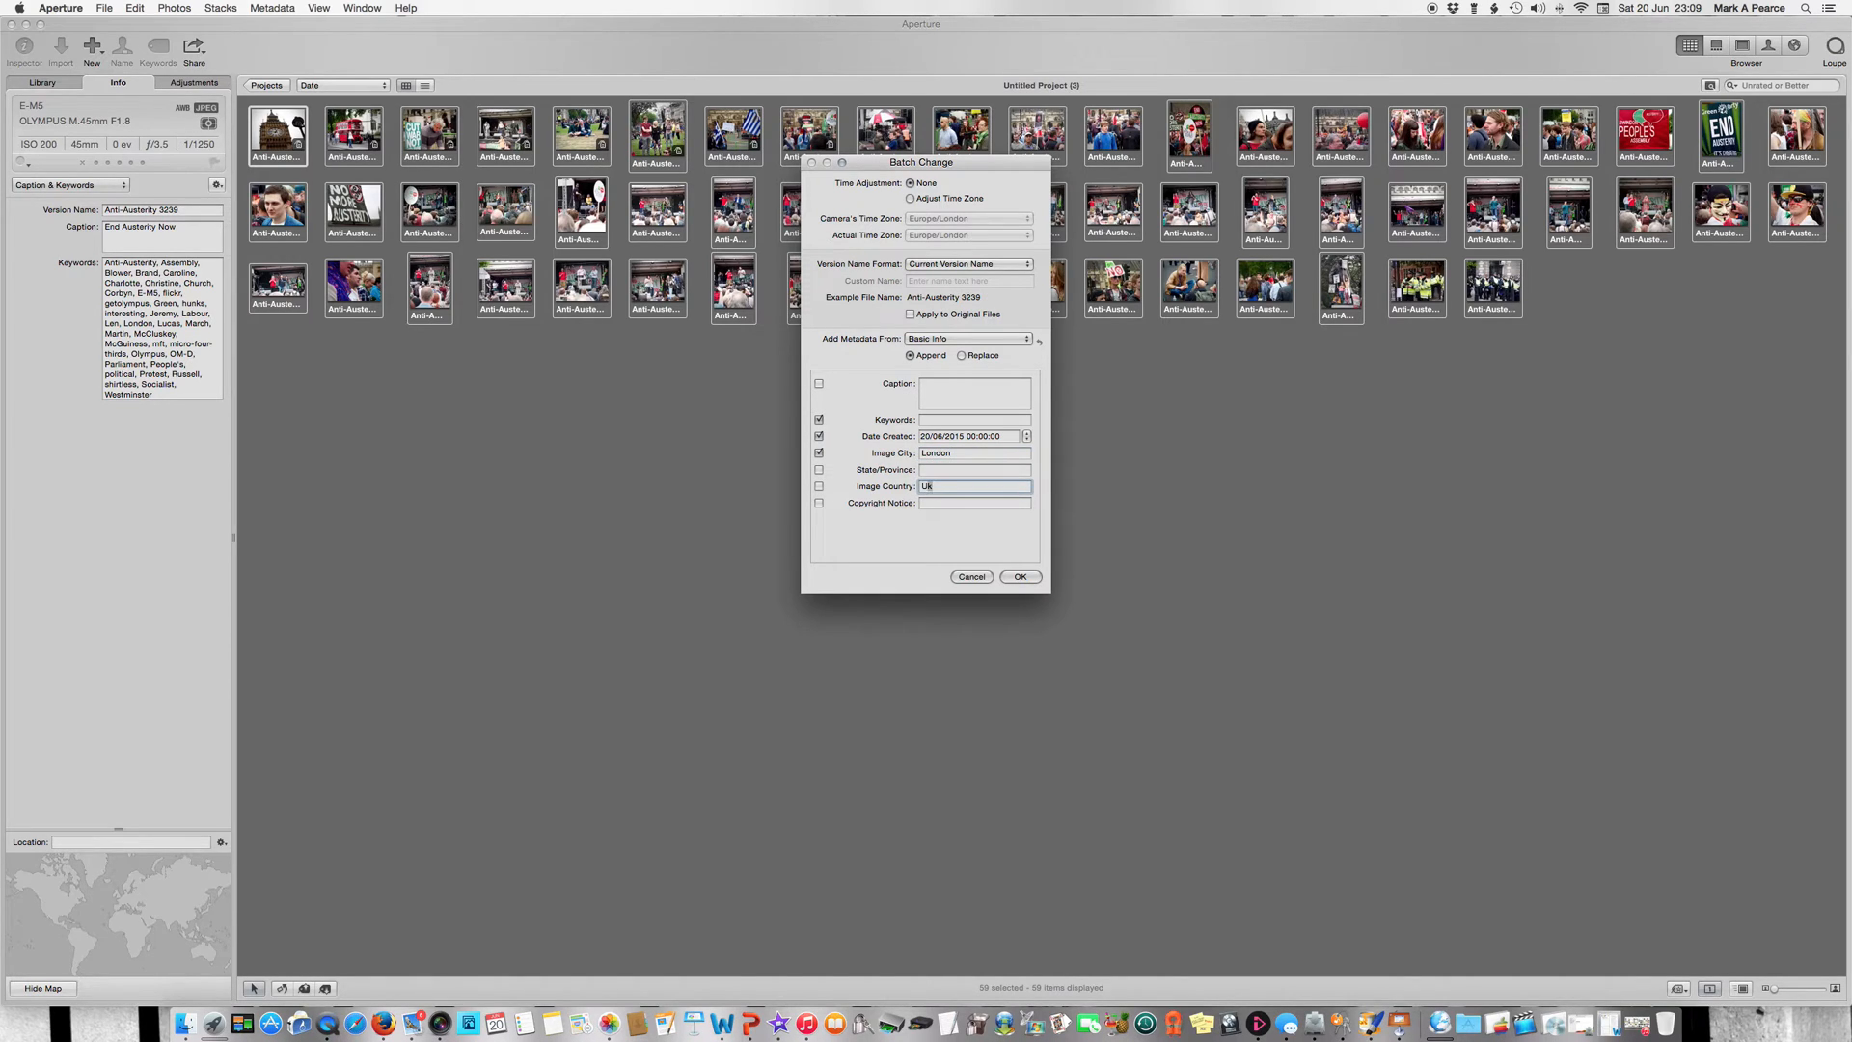
pyautogui.press('BackSpace')
pyautogui.write('nited Kingdom')
# Set the batch change's copyright notice to ©2015 followed by the photographer's full name, with the surname capitalised.
pyautogui.click(953, 504)
pyautogui.write('©2013 Mark pearce')
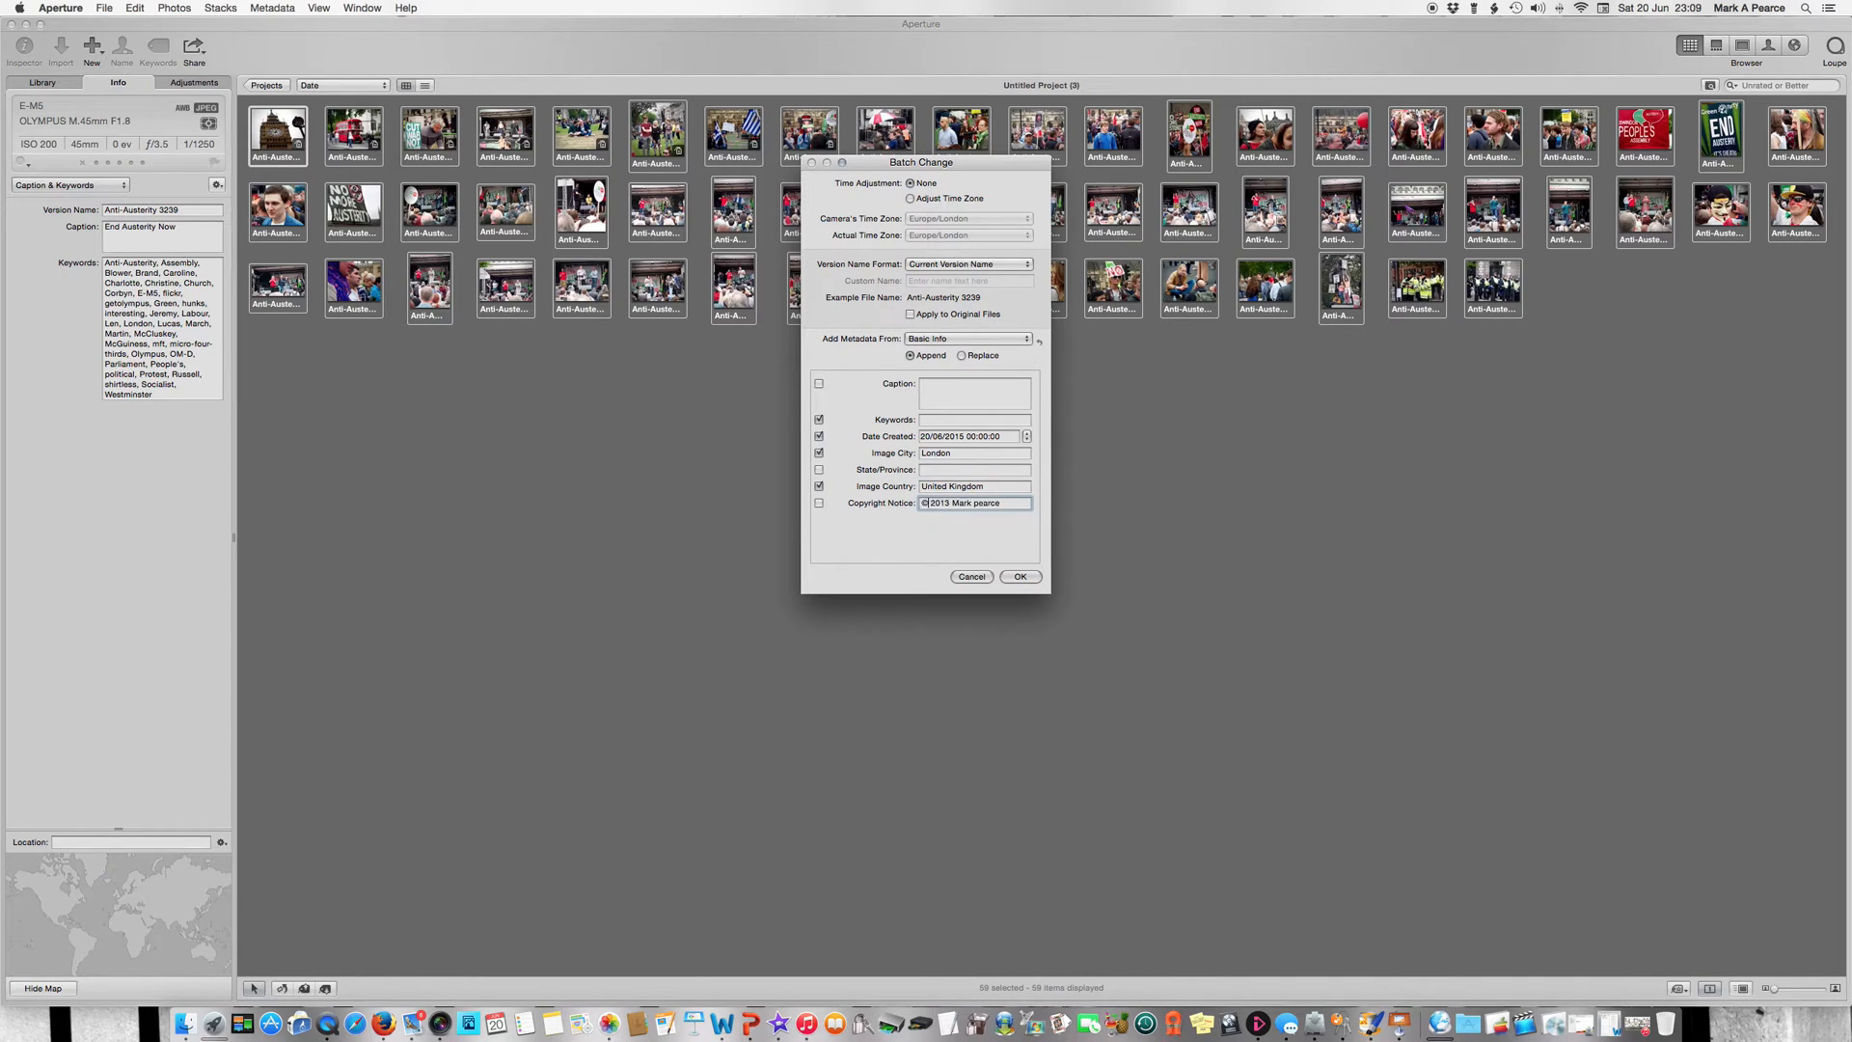
pyautogui.press('BackSpace')
pyautogui.write('5')
pyautogui.click(979, 503)
pyautogui.press('BackSpace')
pyautogui.write('P')
# Paste the copied keywords into the batch change's keywords and apply the batch change to all selected photos.
pyautogui.click(935, 422)
pyautogui.write("Anti-Austerity, Assembly, Blower, Brand, Caroline, Charlotte, Christine, Church, Corbyn, E-M5, flickr, getolympus, Green, hunks, interesting, Jeremy, Labour, Len, London, Lucas, March, Martin, McCluskey, McGuiness, mft, micro-four-thirds, Olympus, OM-D, Parliament, People's, political, Protest, Russell, shirtless, Socialist, Westminster")
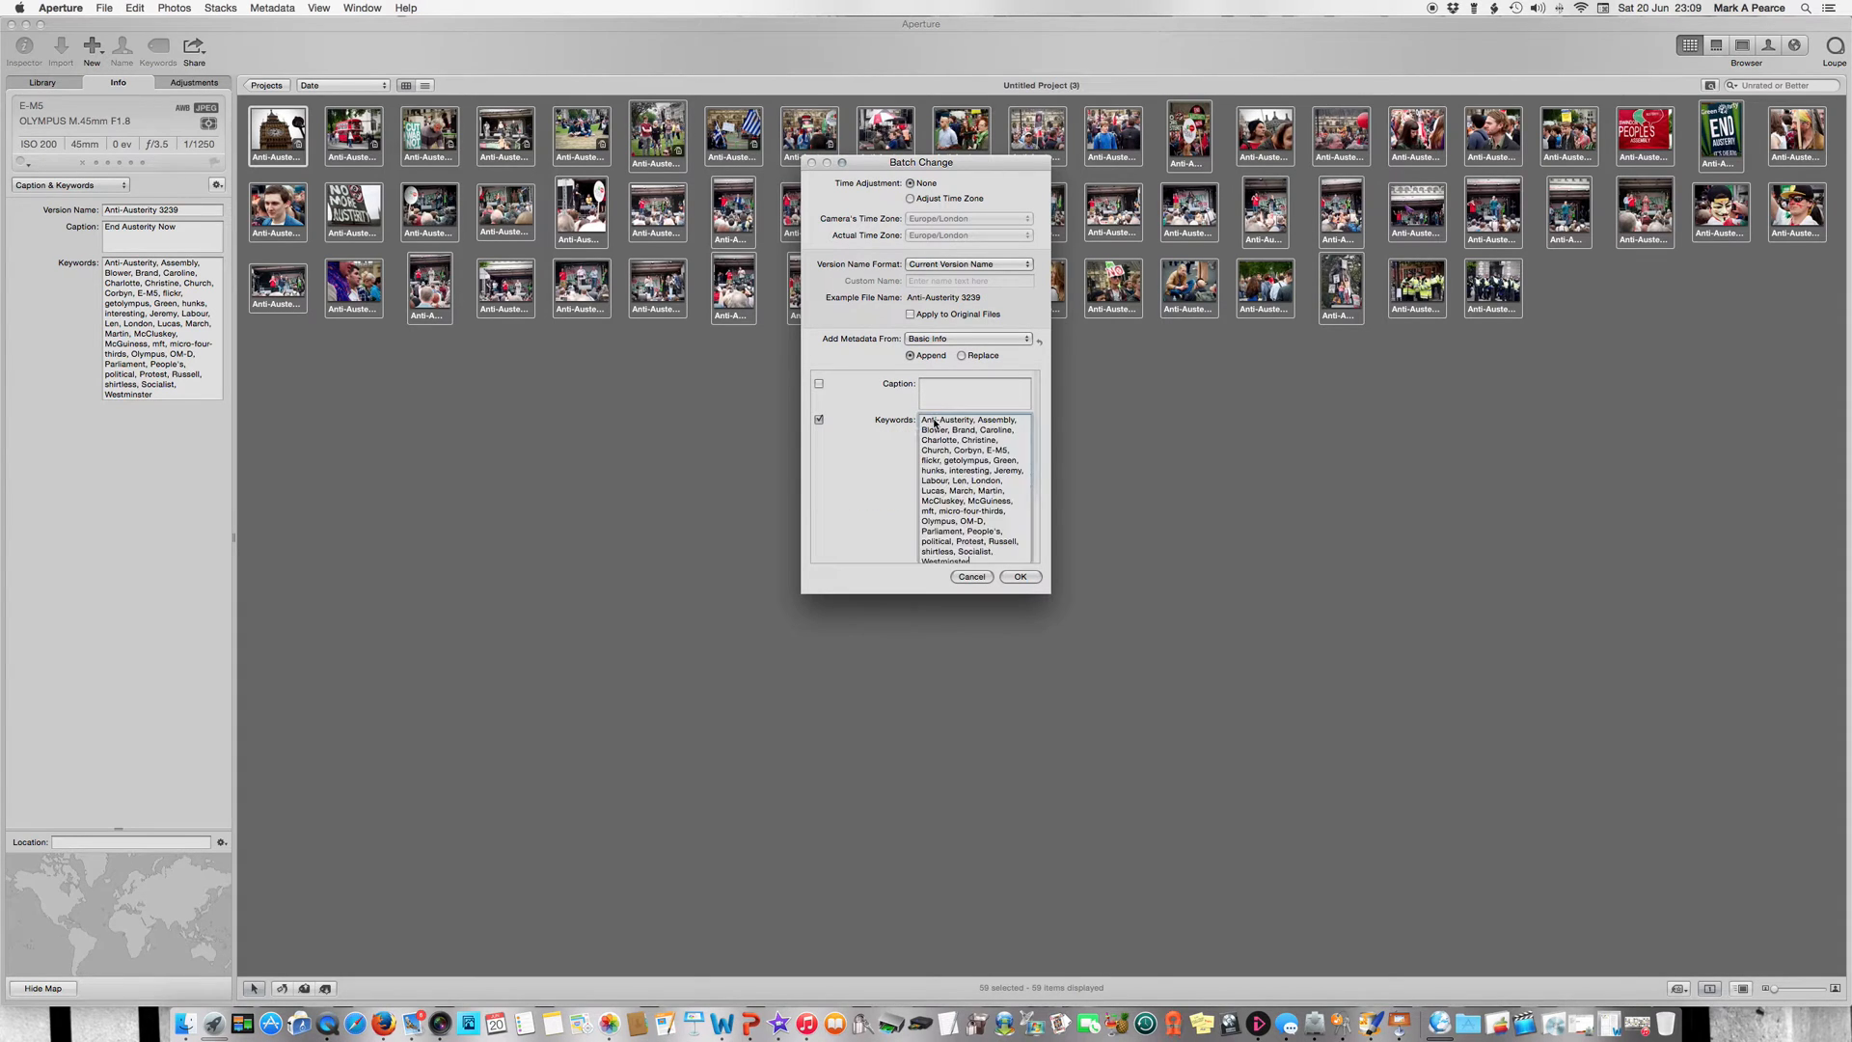
pyautogui.click(1018, 577)
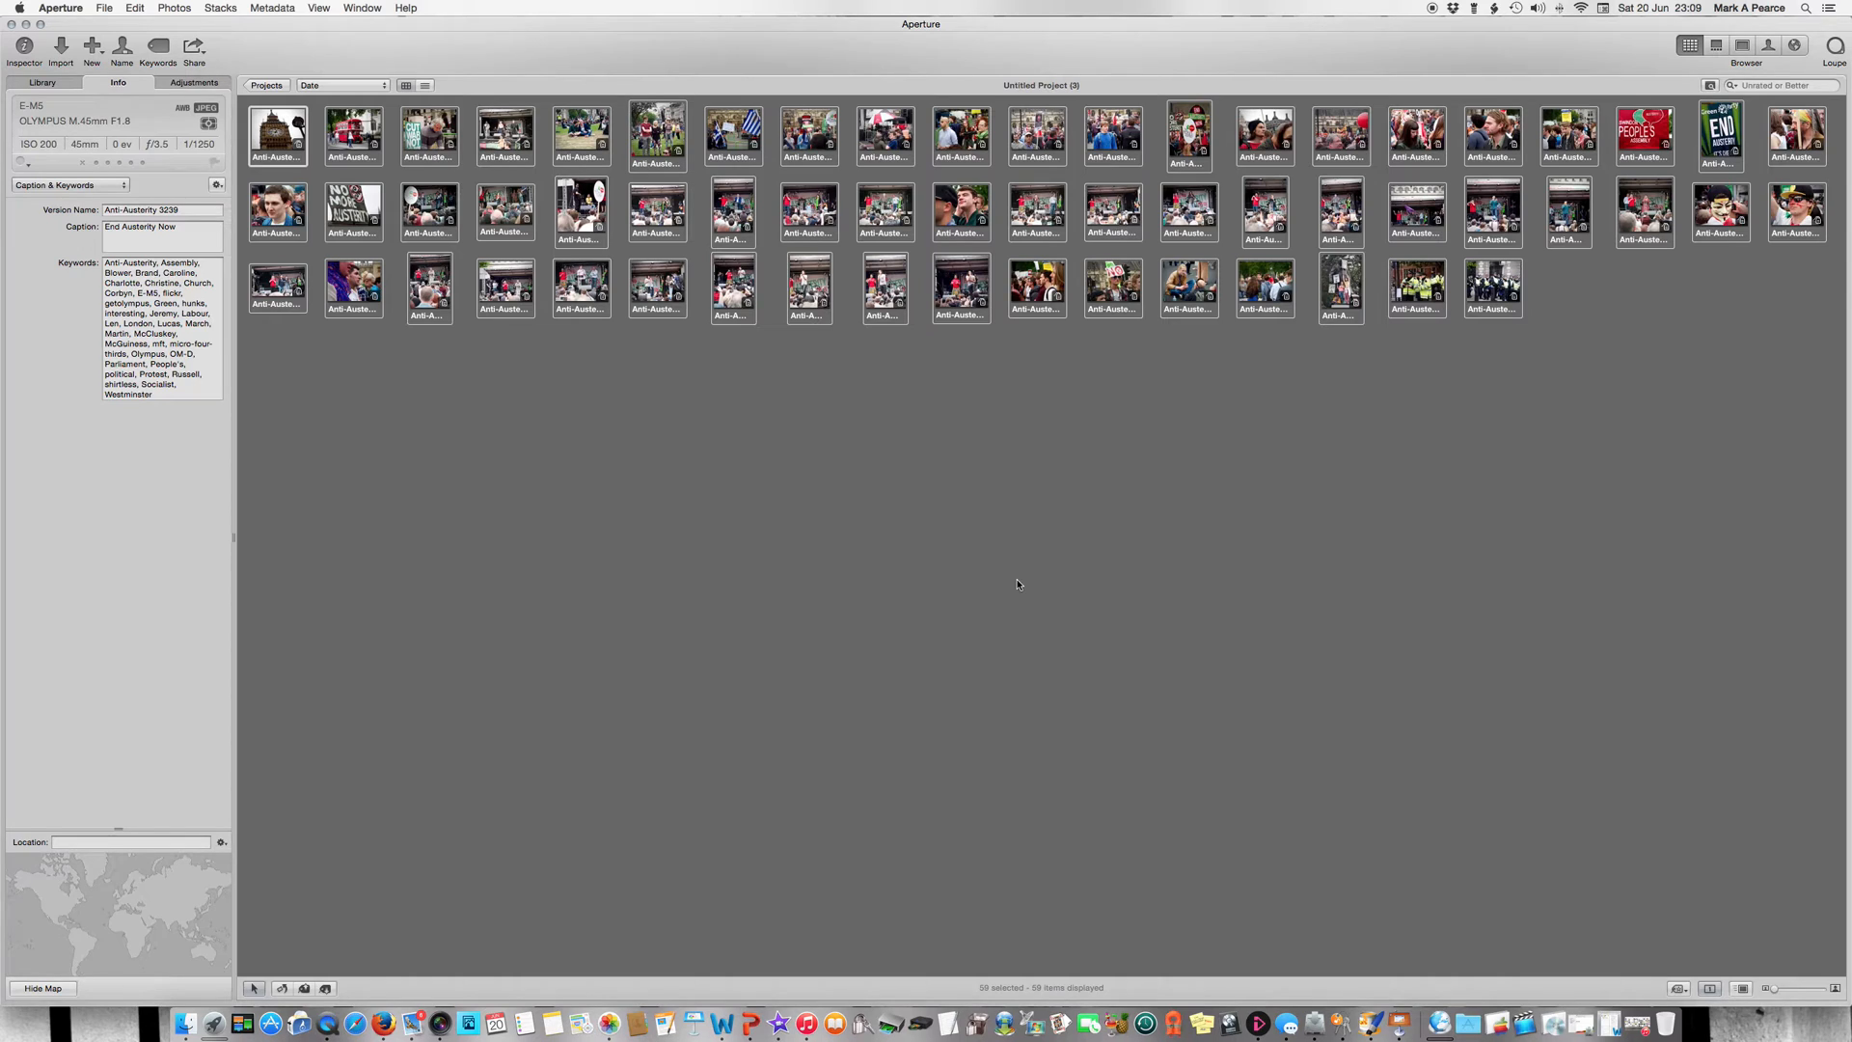
# Publish the selected photos to Flickr as a new set named "Anti-Austerity Protest", viewable by anyone, at actual size.
pyautogui.click(104, 7)
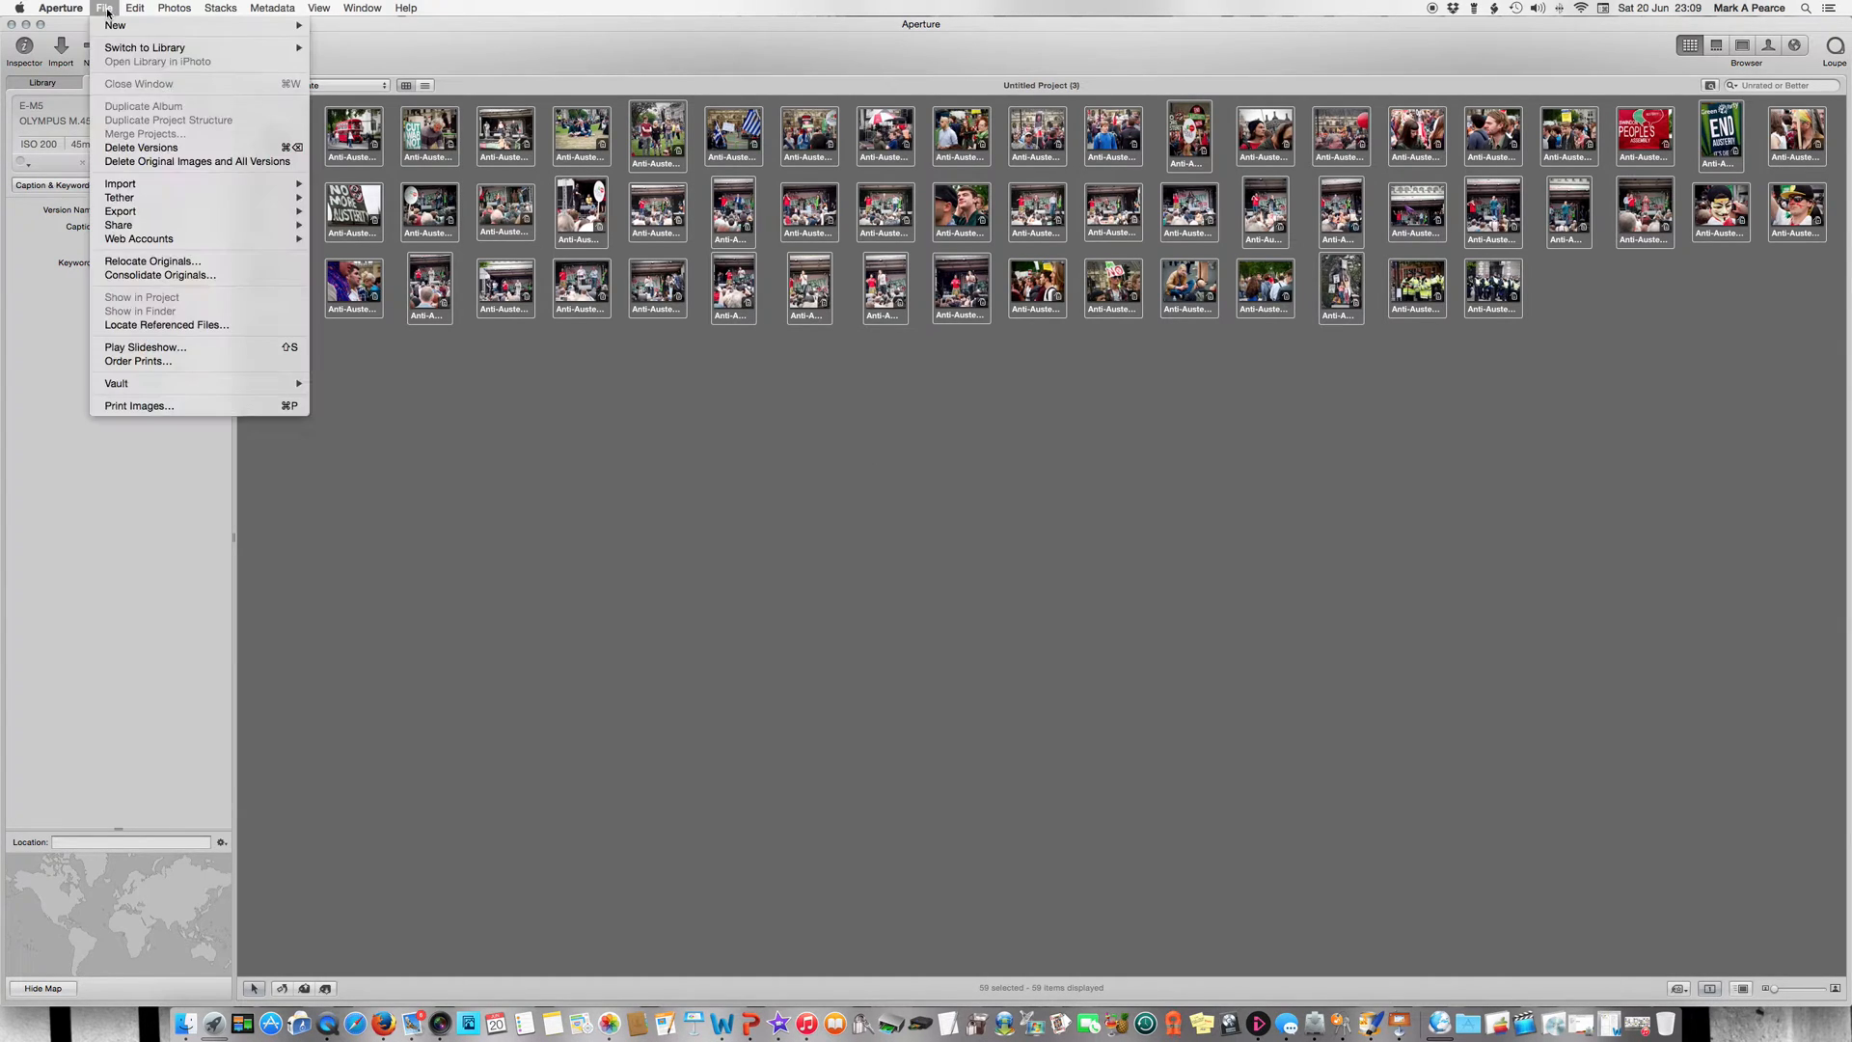
pyautogui.moveTo(113, 226)
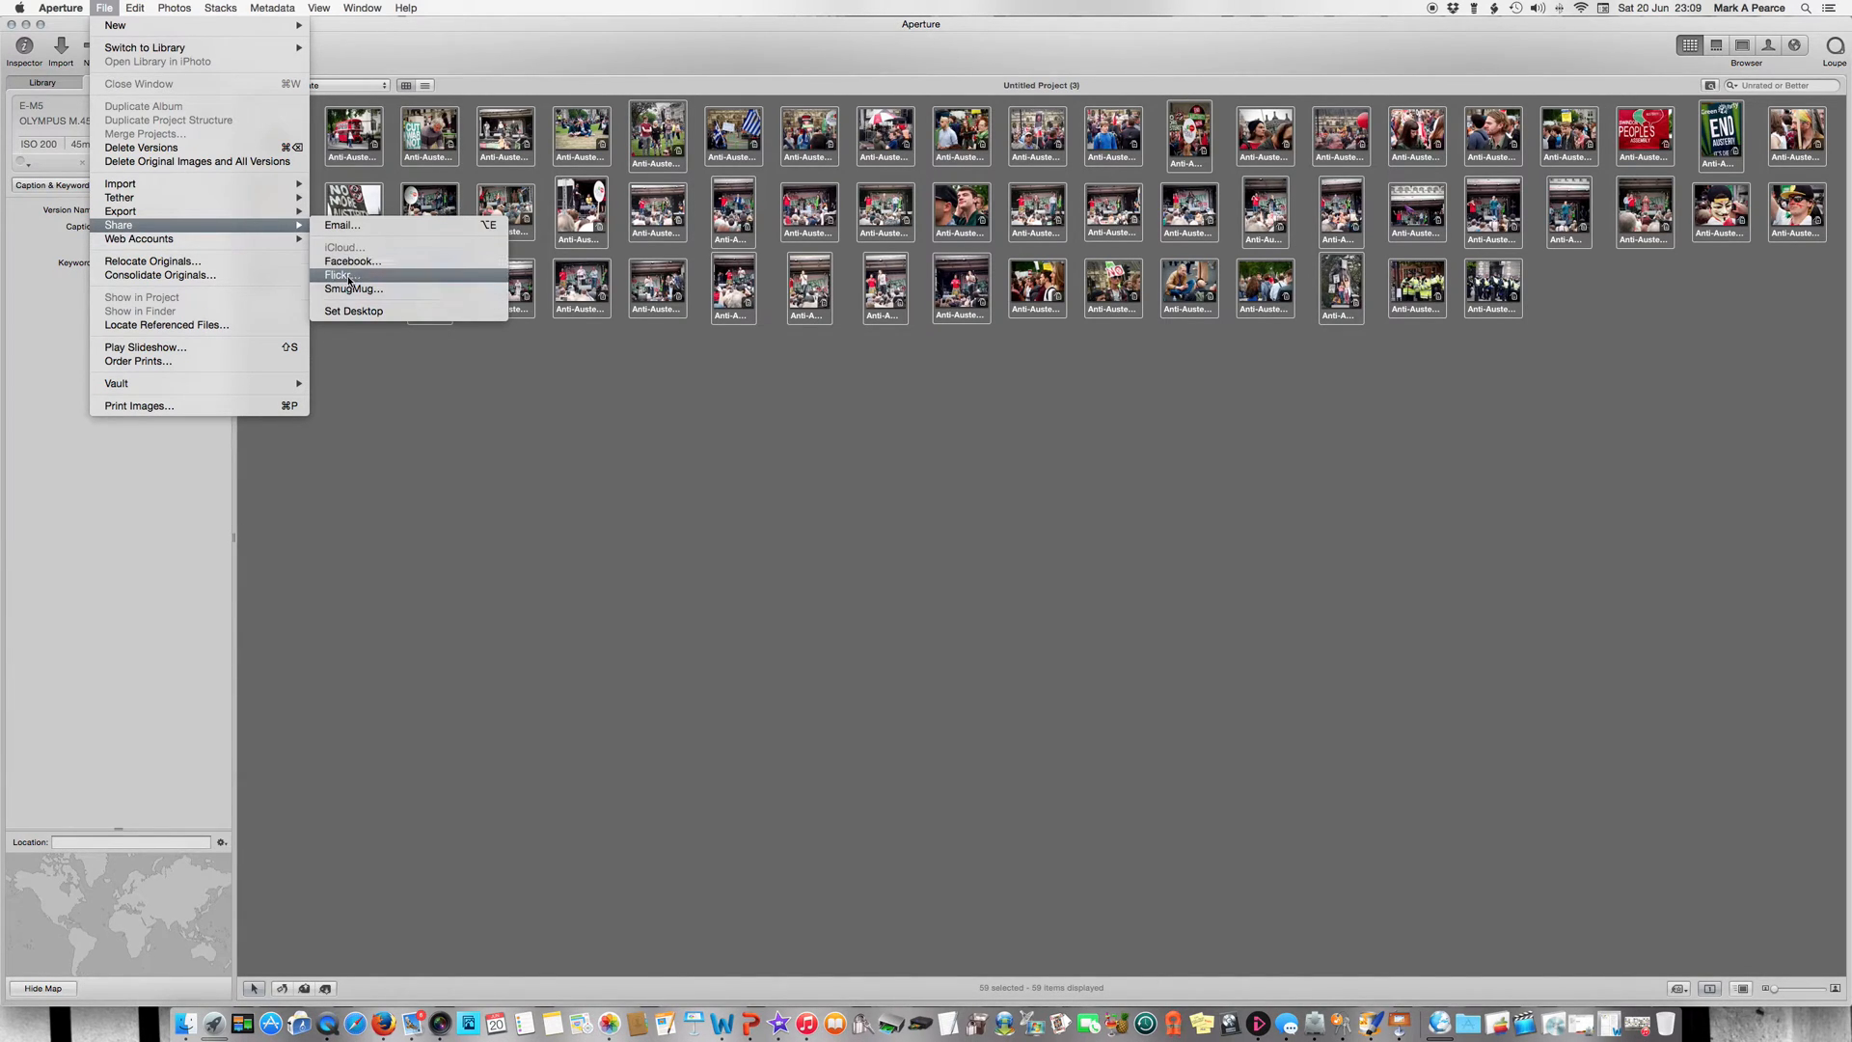
pyautogui.click(342, 275)
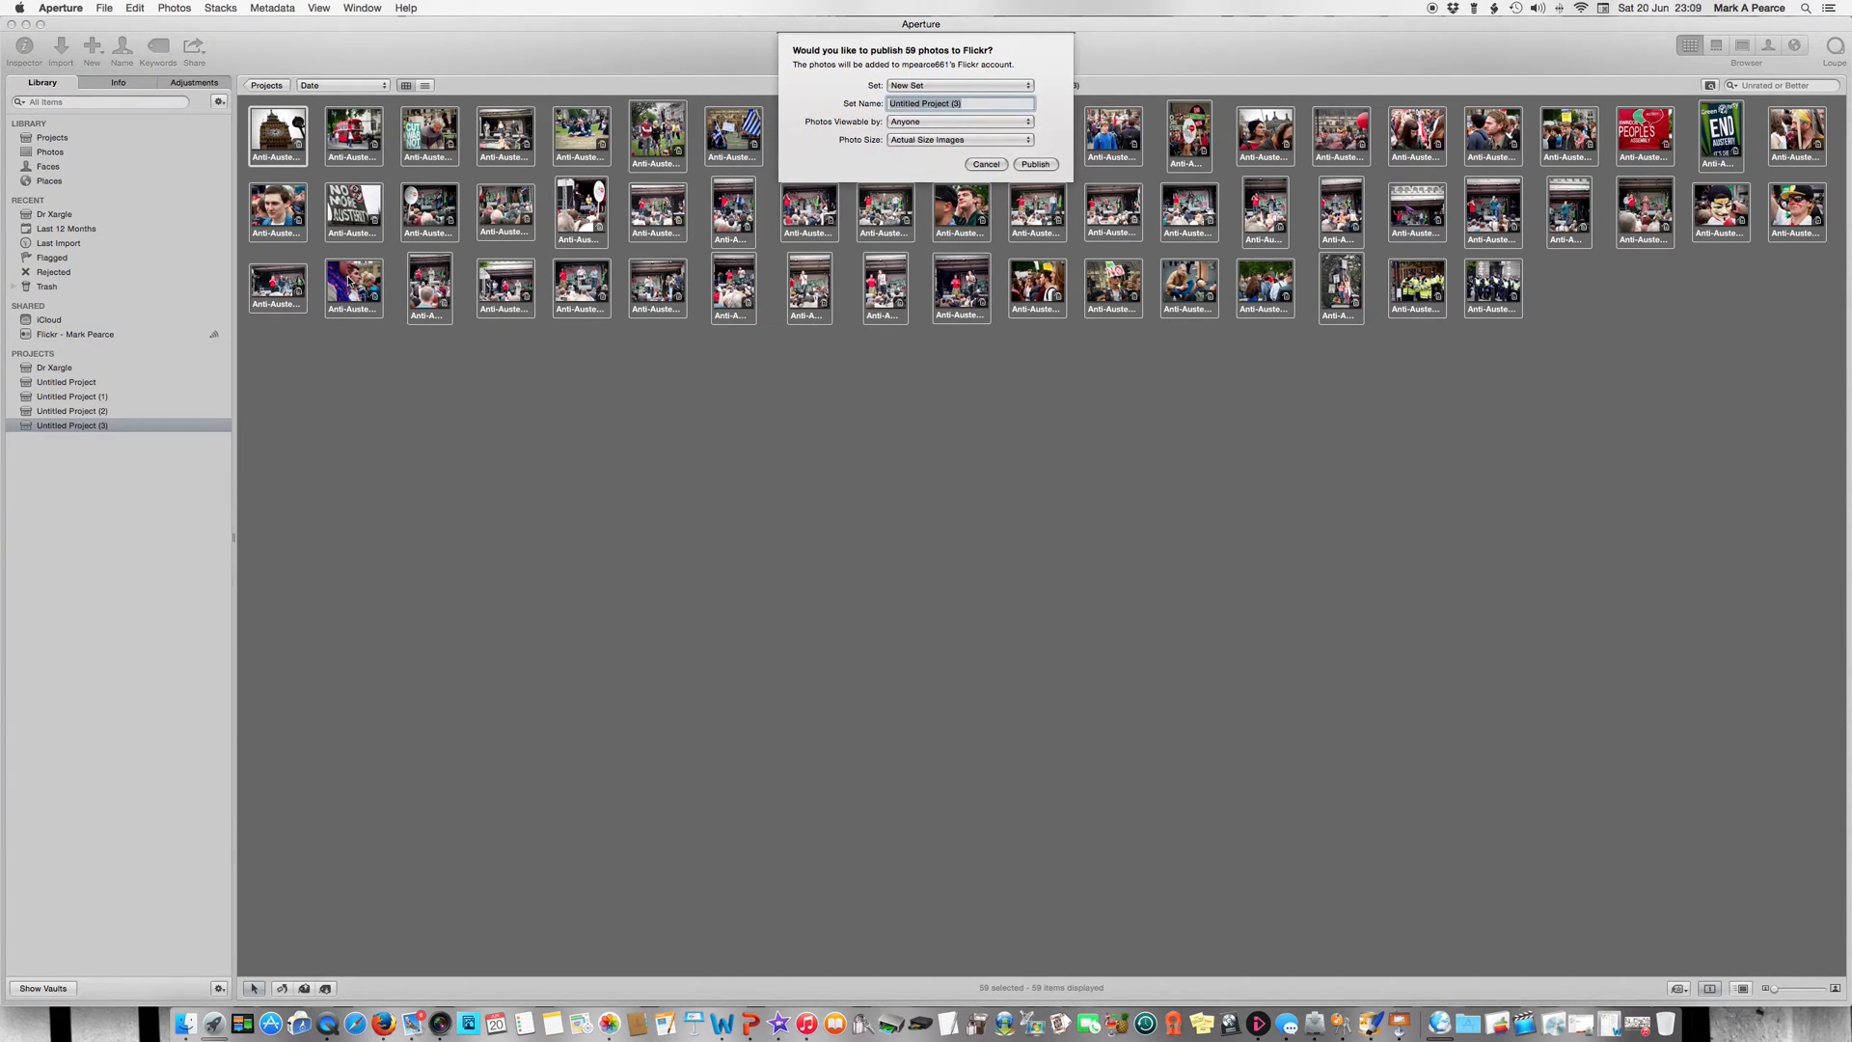
pyautogui.write('A')
pyautogui.click(1036, 165)
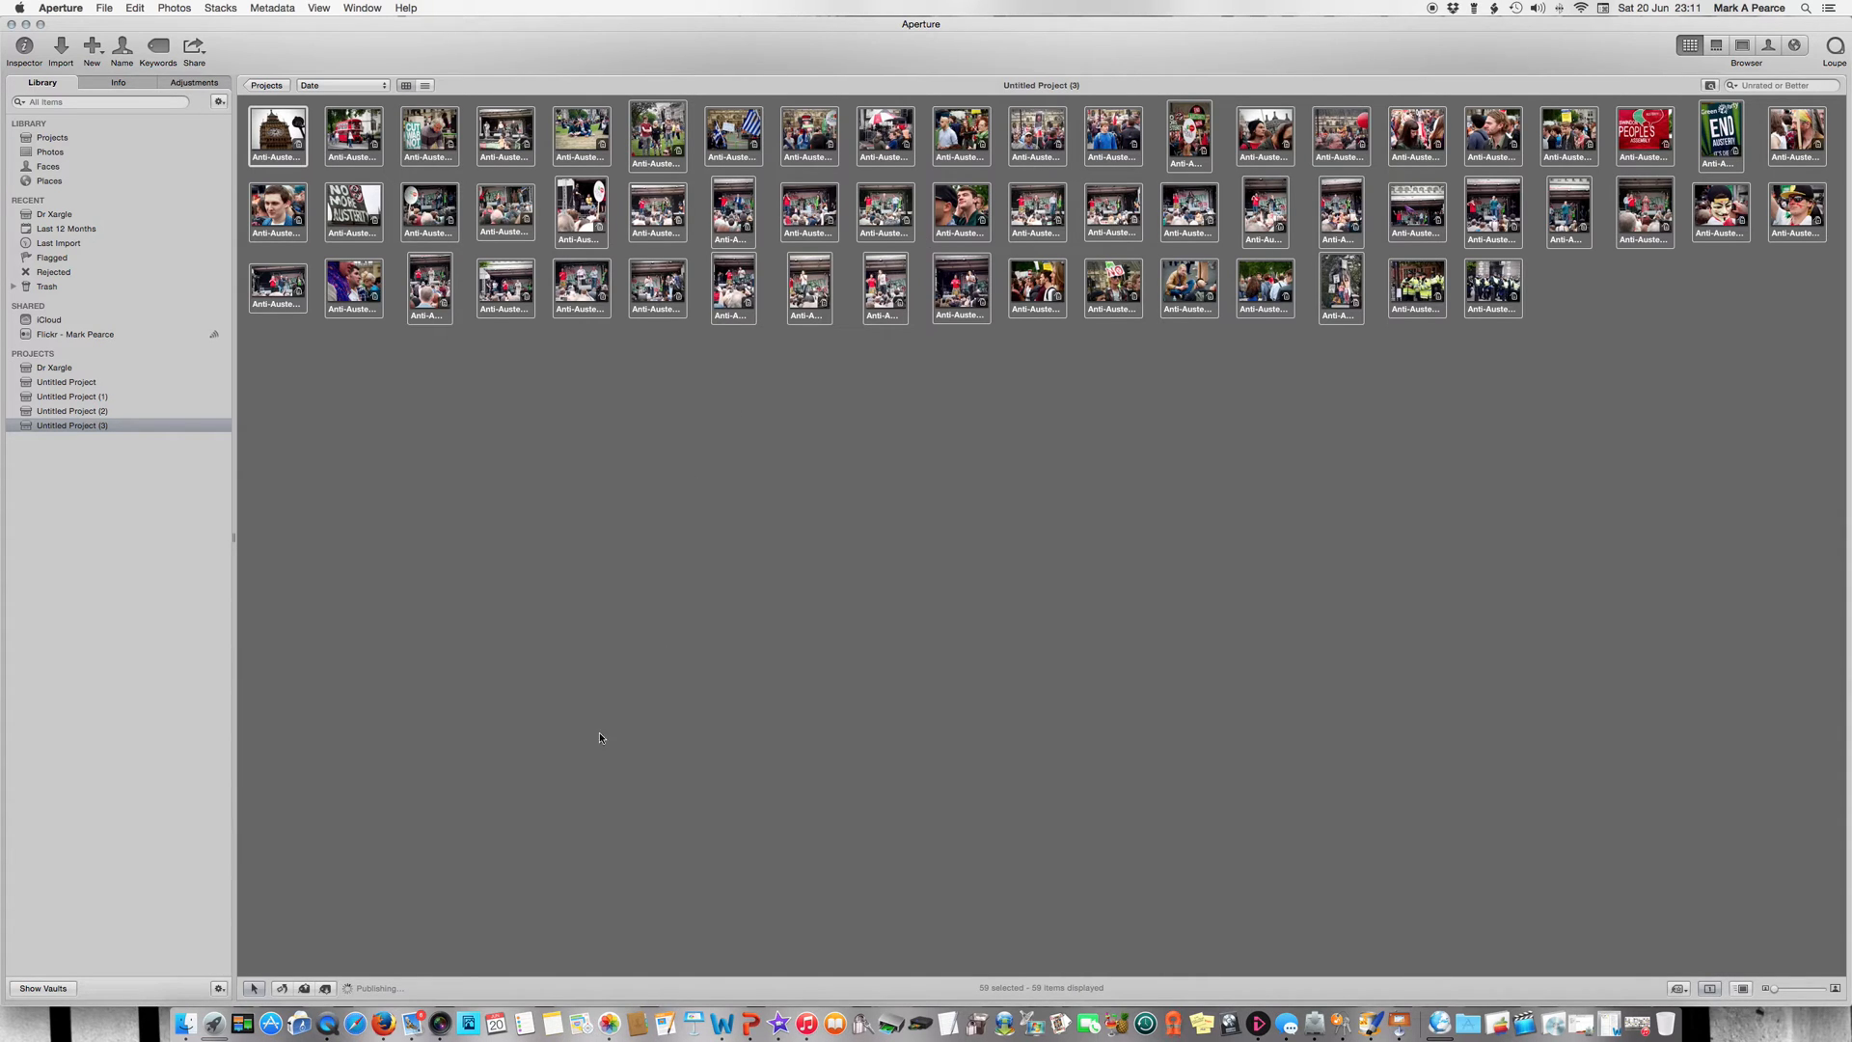
# Switch to Firefox, open the Flickr photostream and look through the newly published photos down to the Big Ben photo.
pyautogui.click(383, 1021)
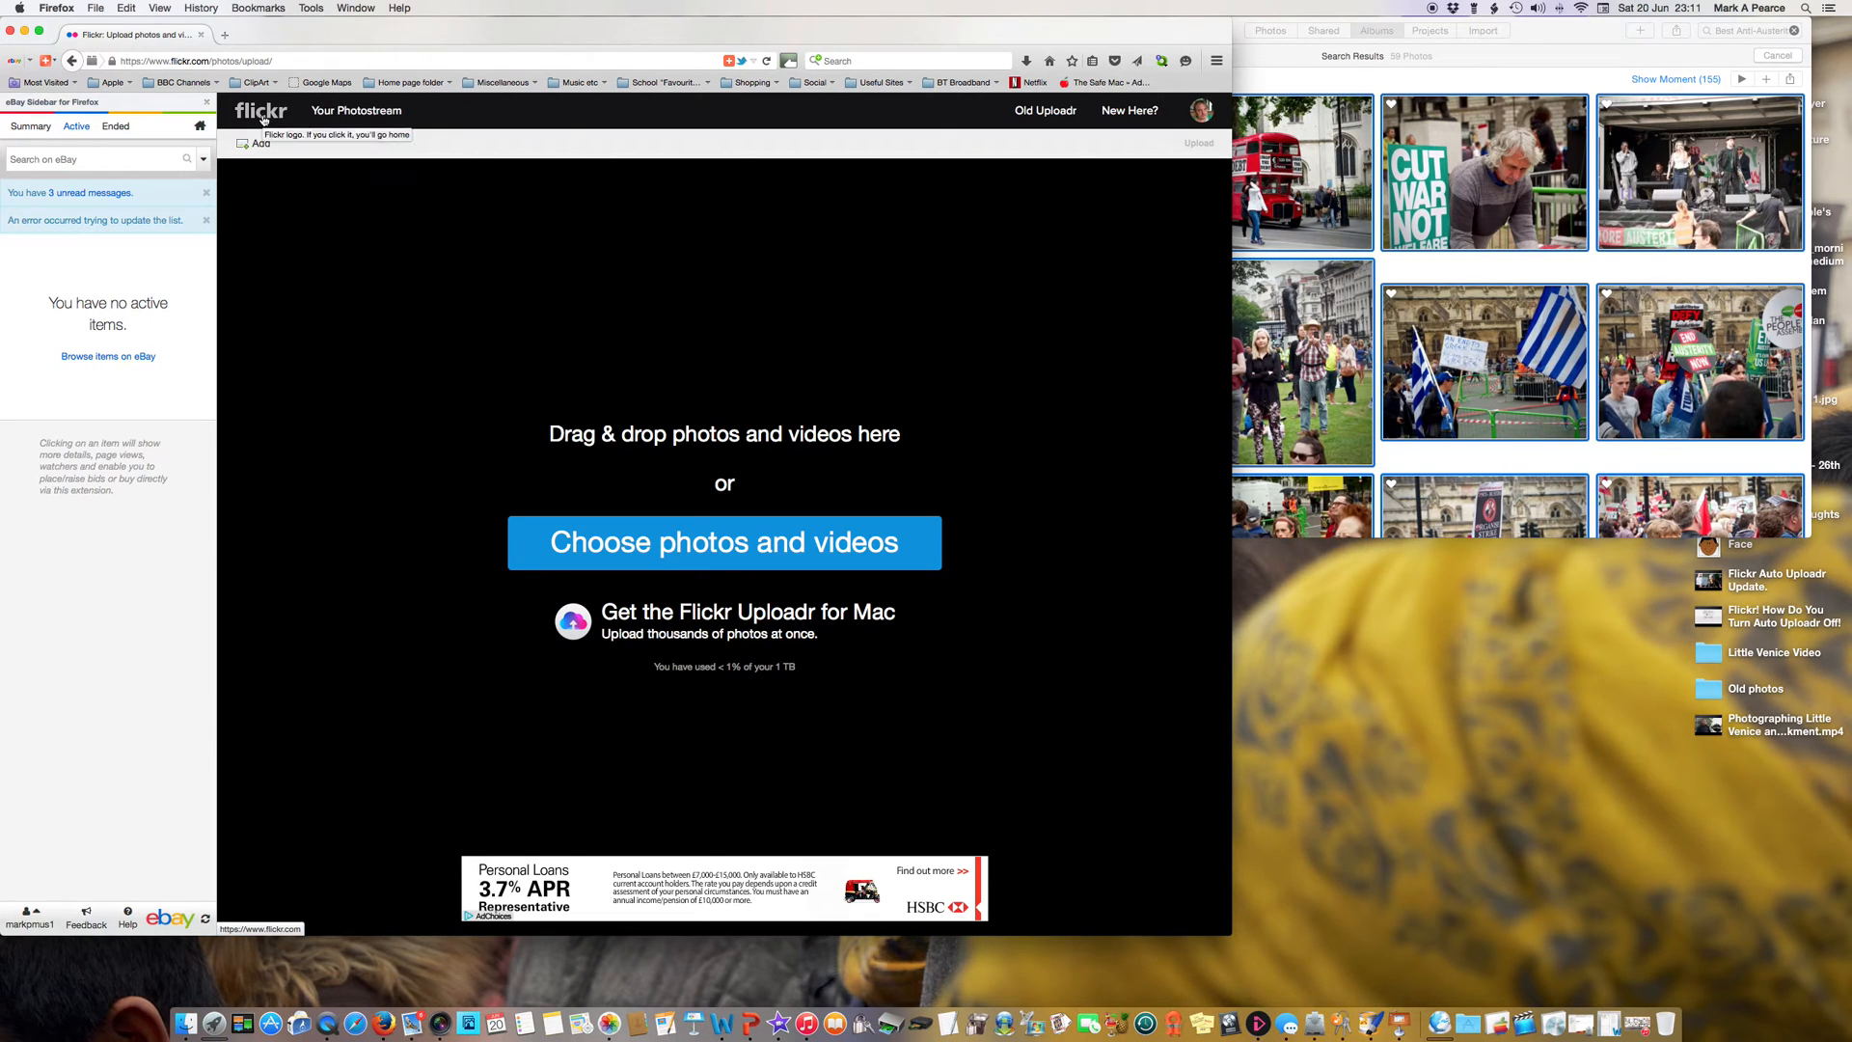
pyautogui.click(359, 113)
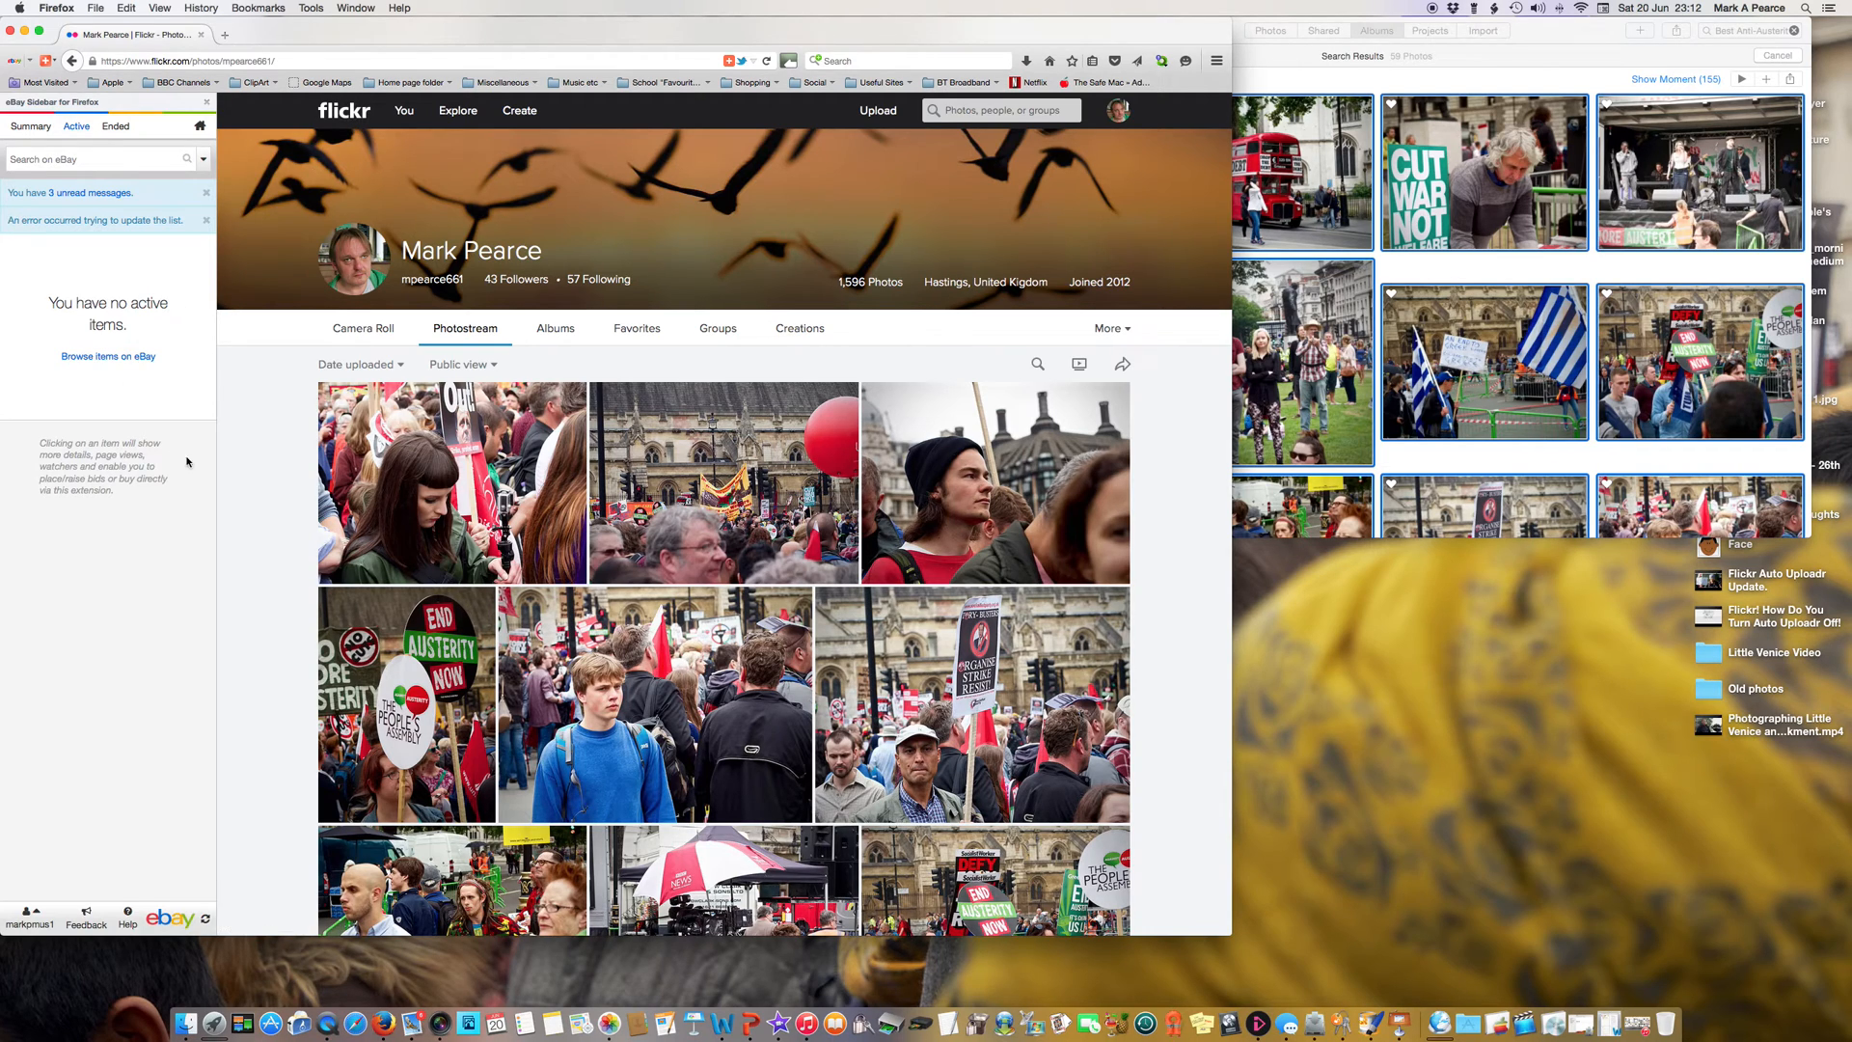
pyautogui.scroll(-3, 385, 519)
pyautogui.scroll(-20, 385, 518)
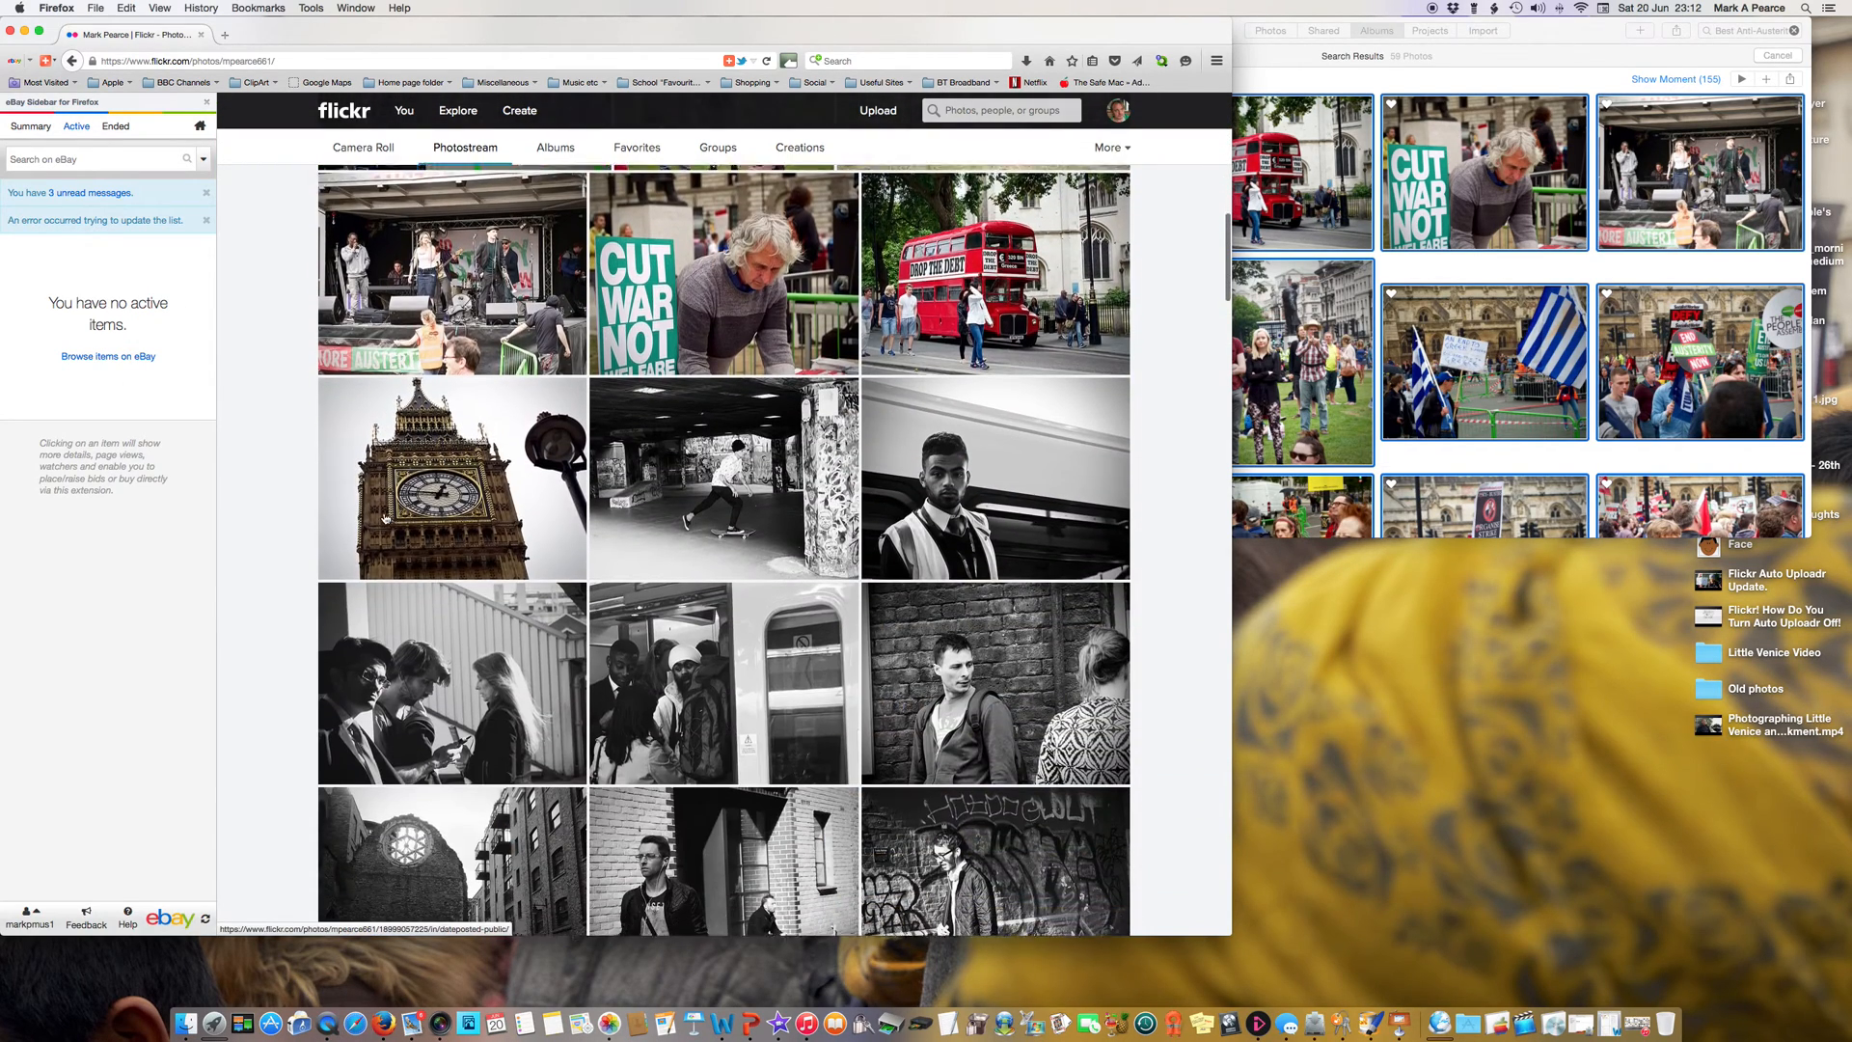
pyautogui.scroll(10, 385, 518)
pyautogui.scroll(10, 385, 518)
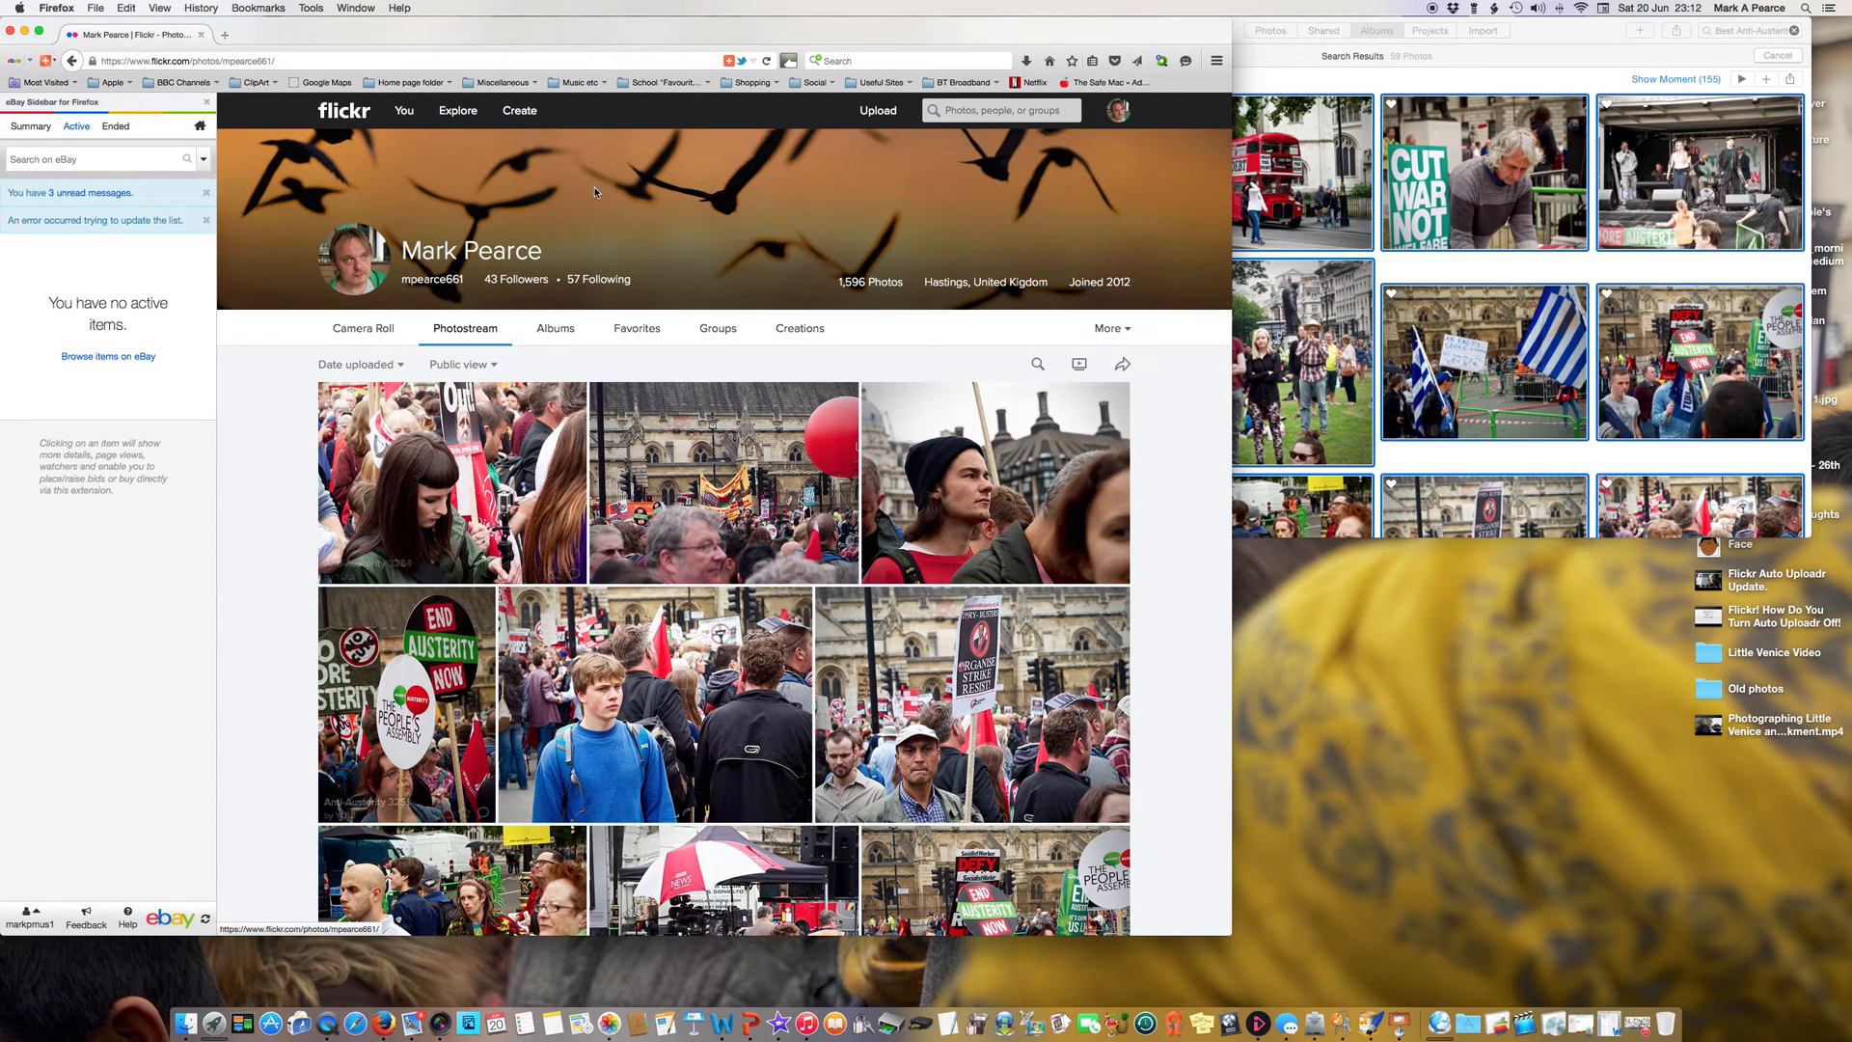
# Refresh the Flickr photostream repeatedly and check which further protest photos have been uploaded.
pyautogui.click(766, 62)
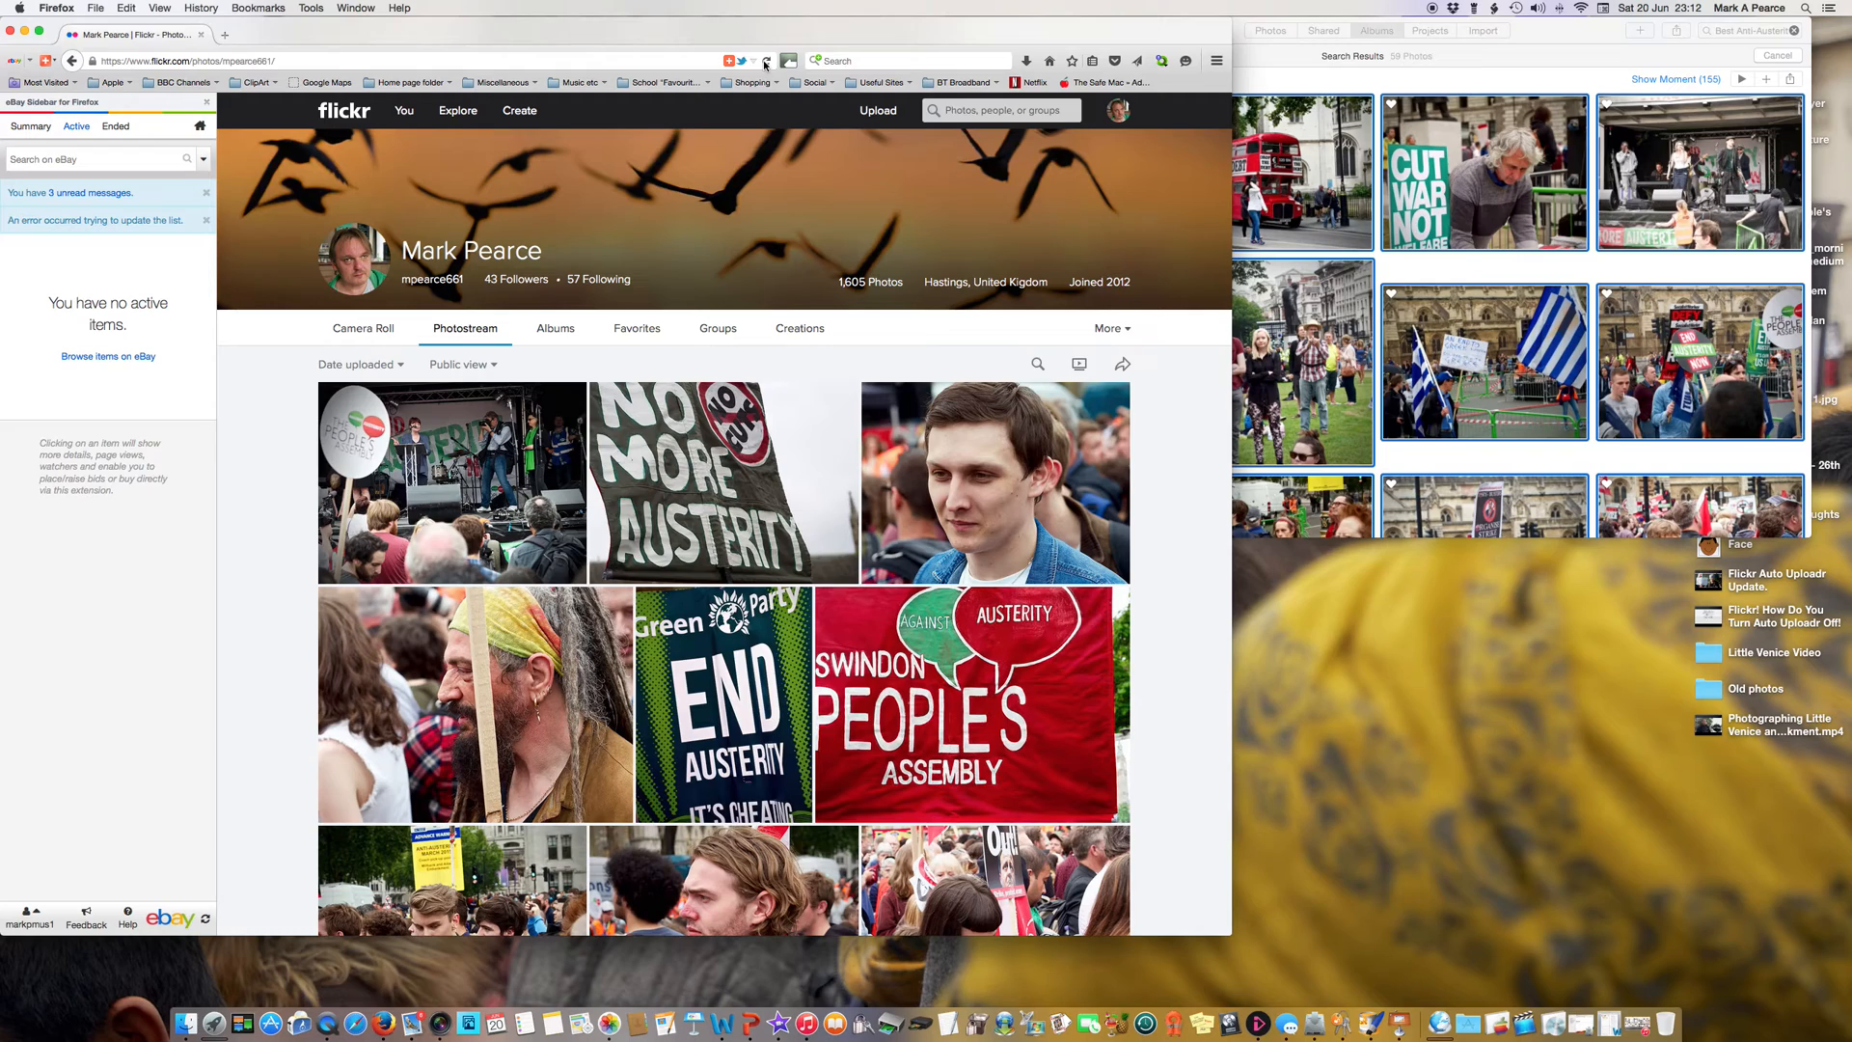
pyautogui.scroll(-5, 567, 571)
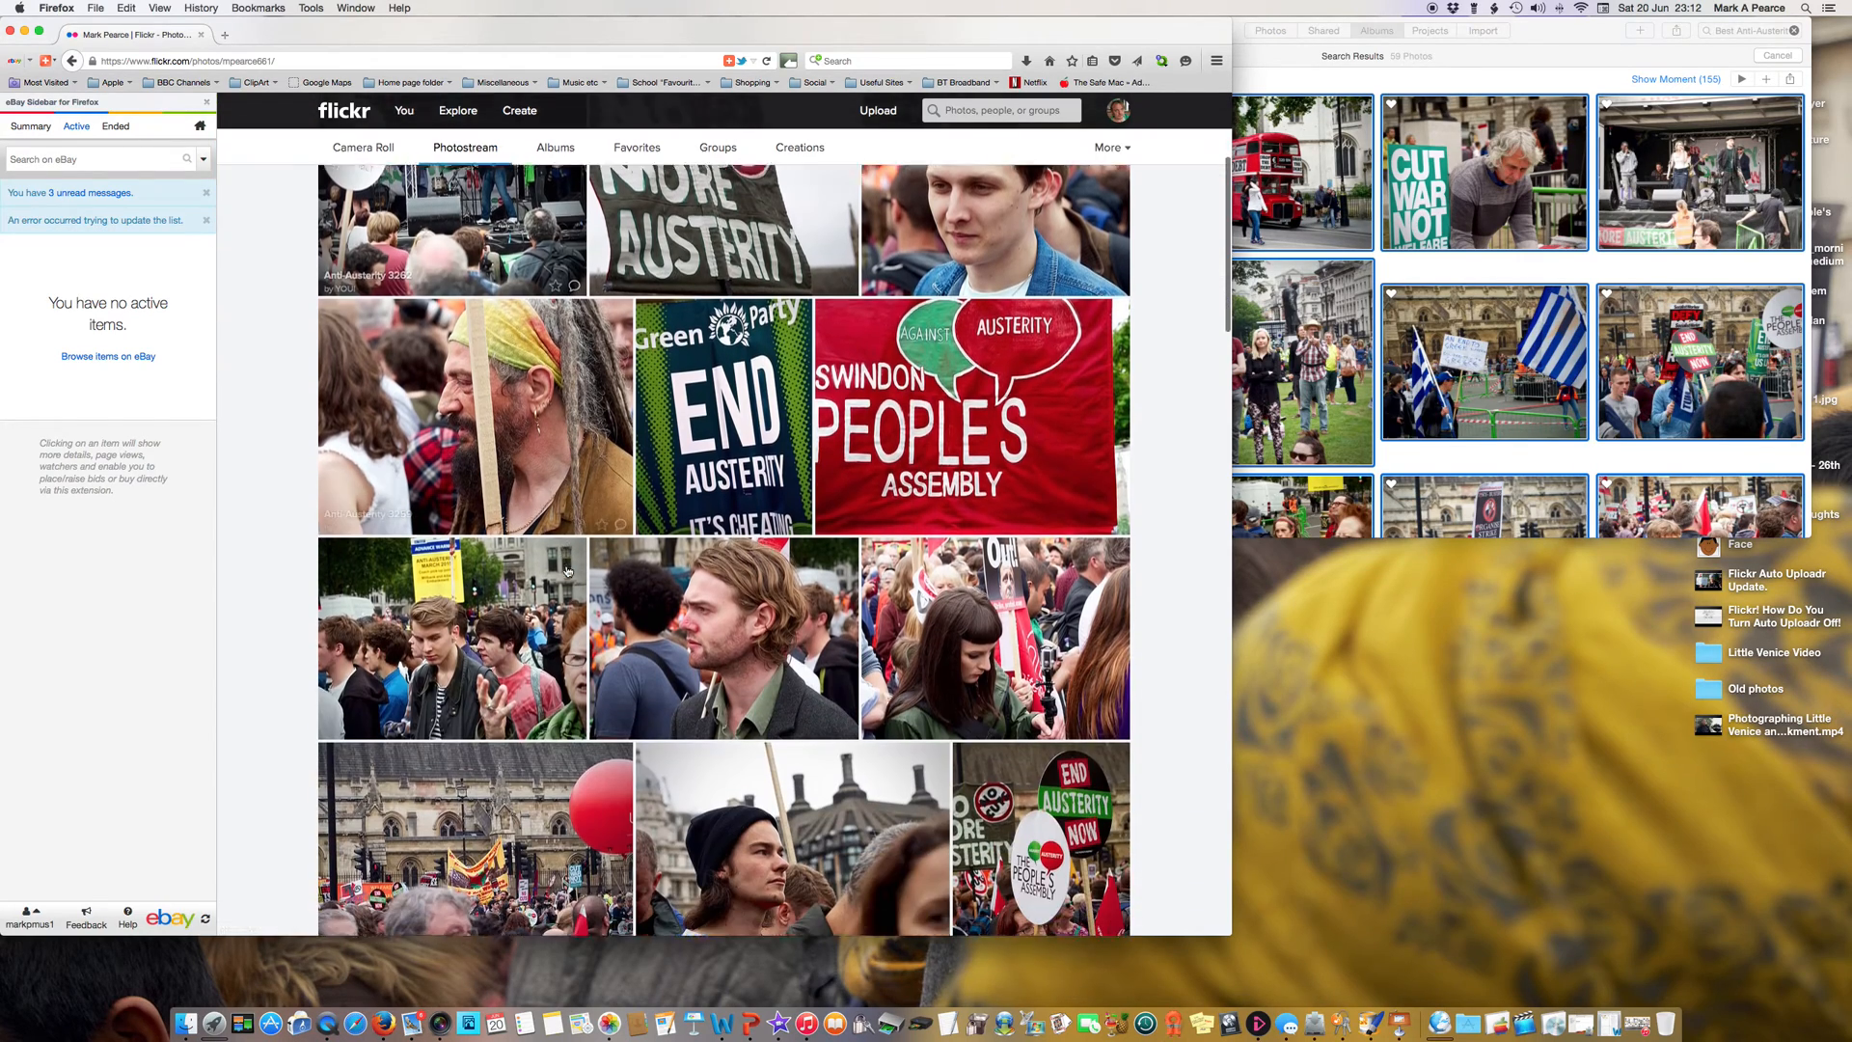
pyautogui.scroll(-10, 567, 571)
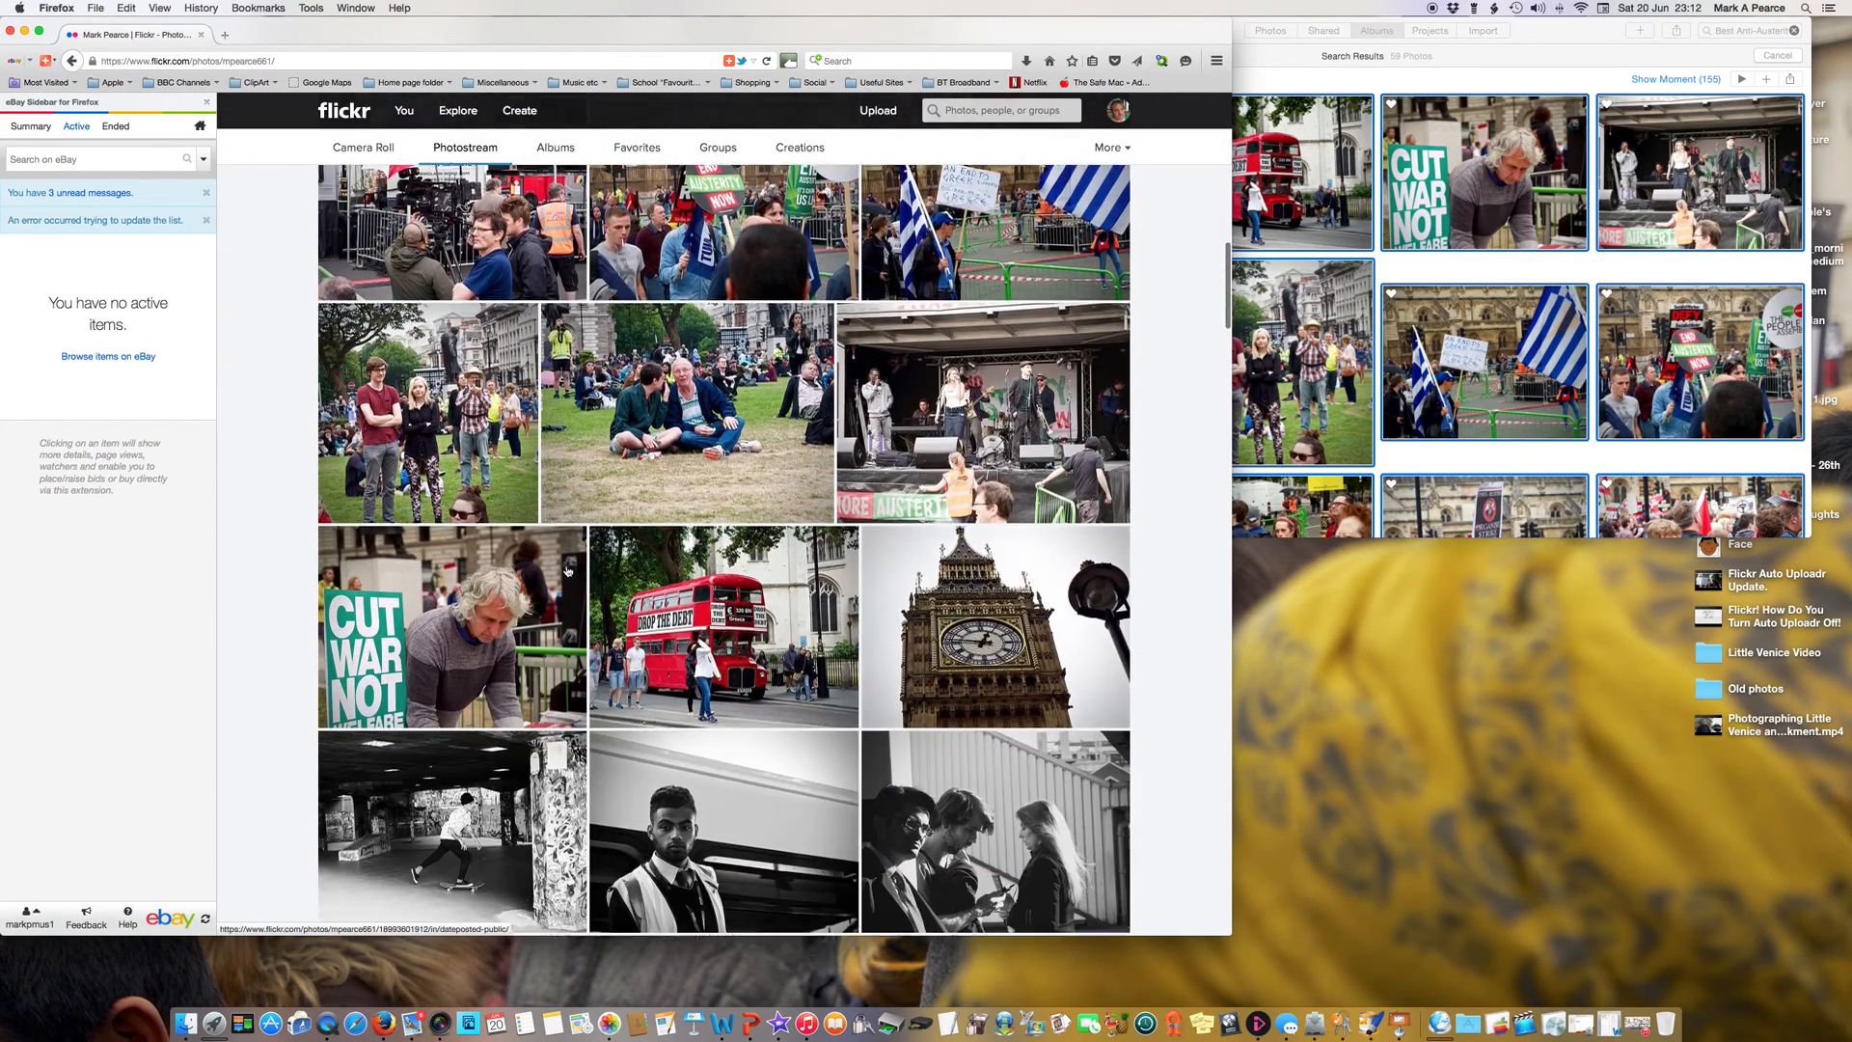
pyautogui.scroll(15, 568, 571)
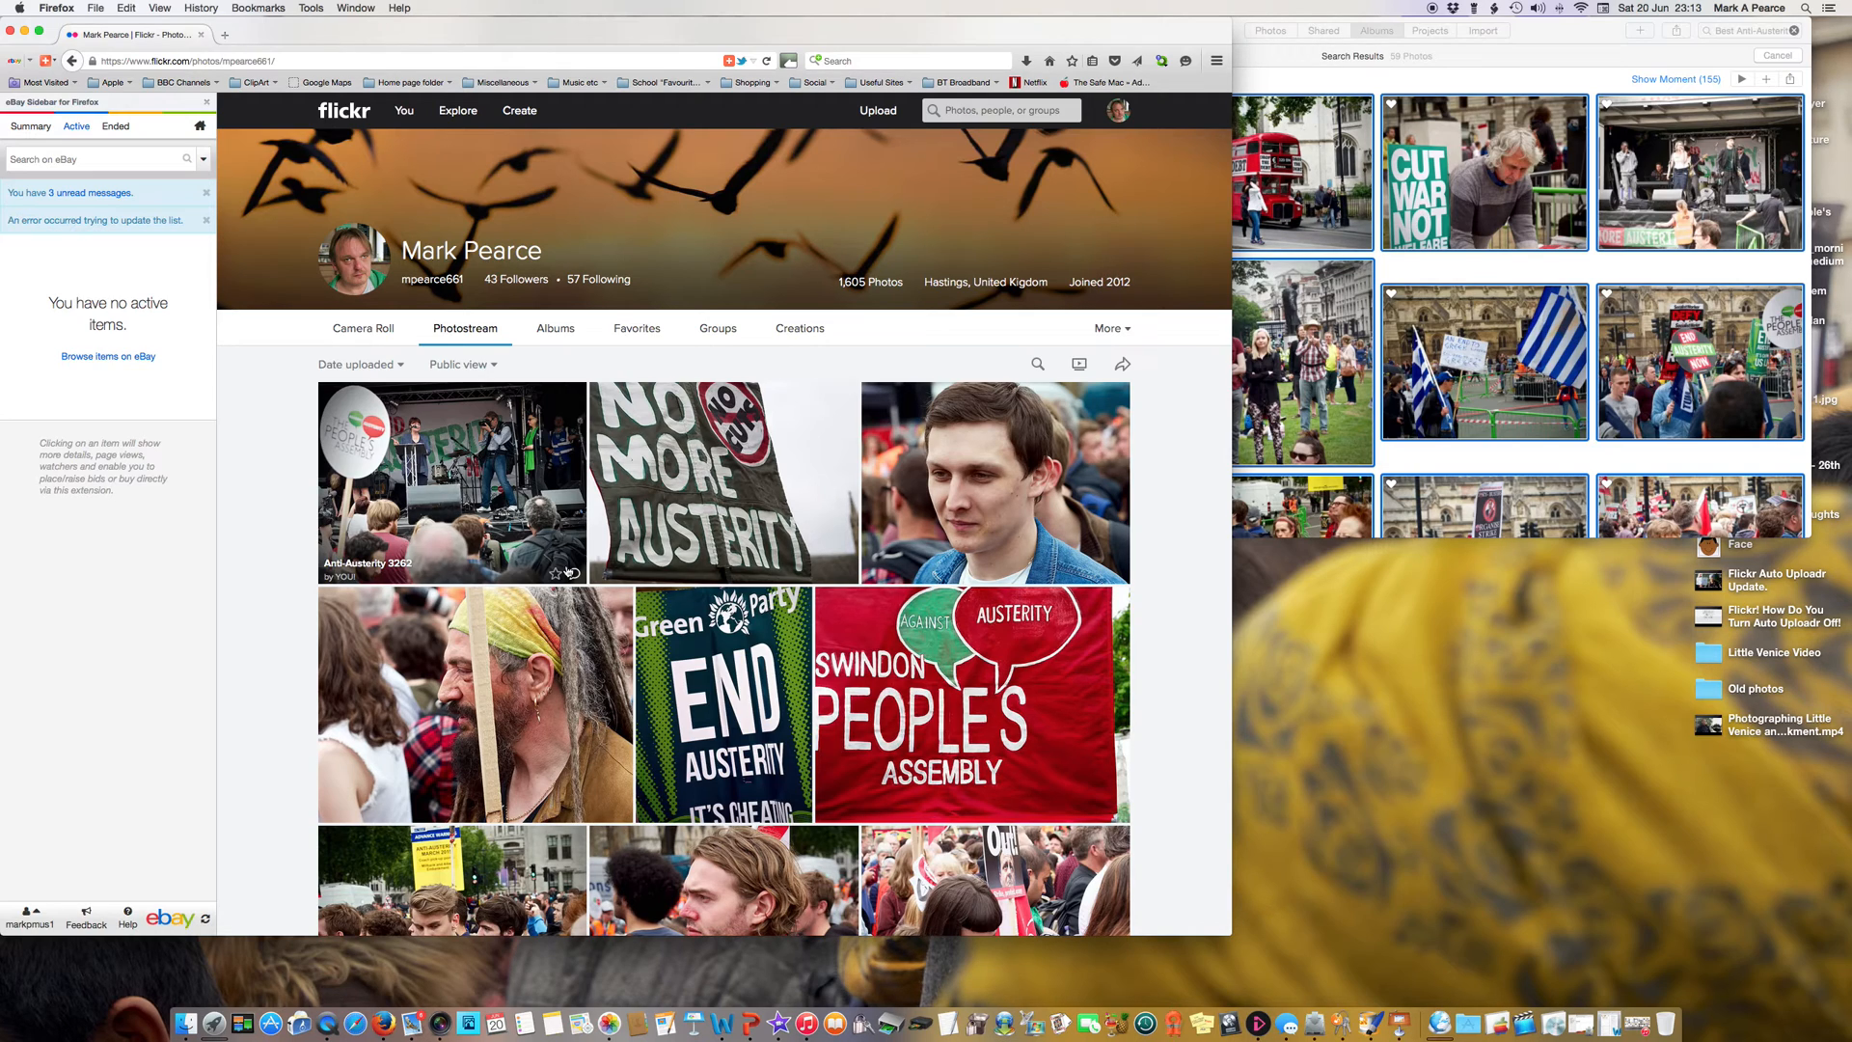
pyautogui.click(766, 62)
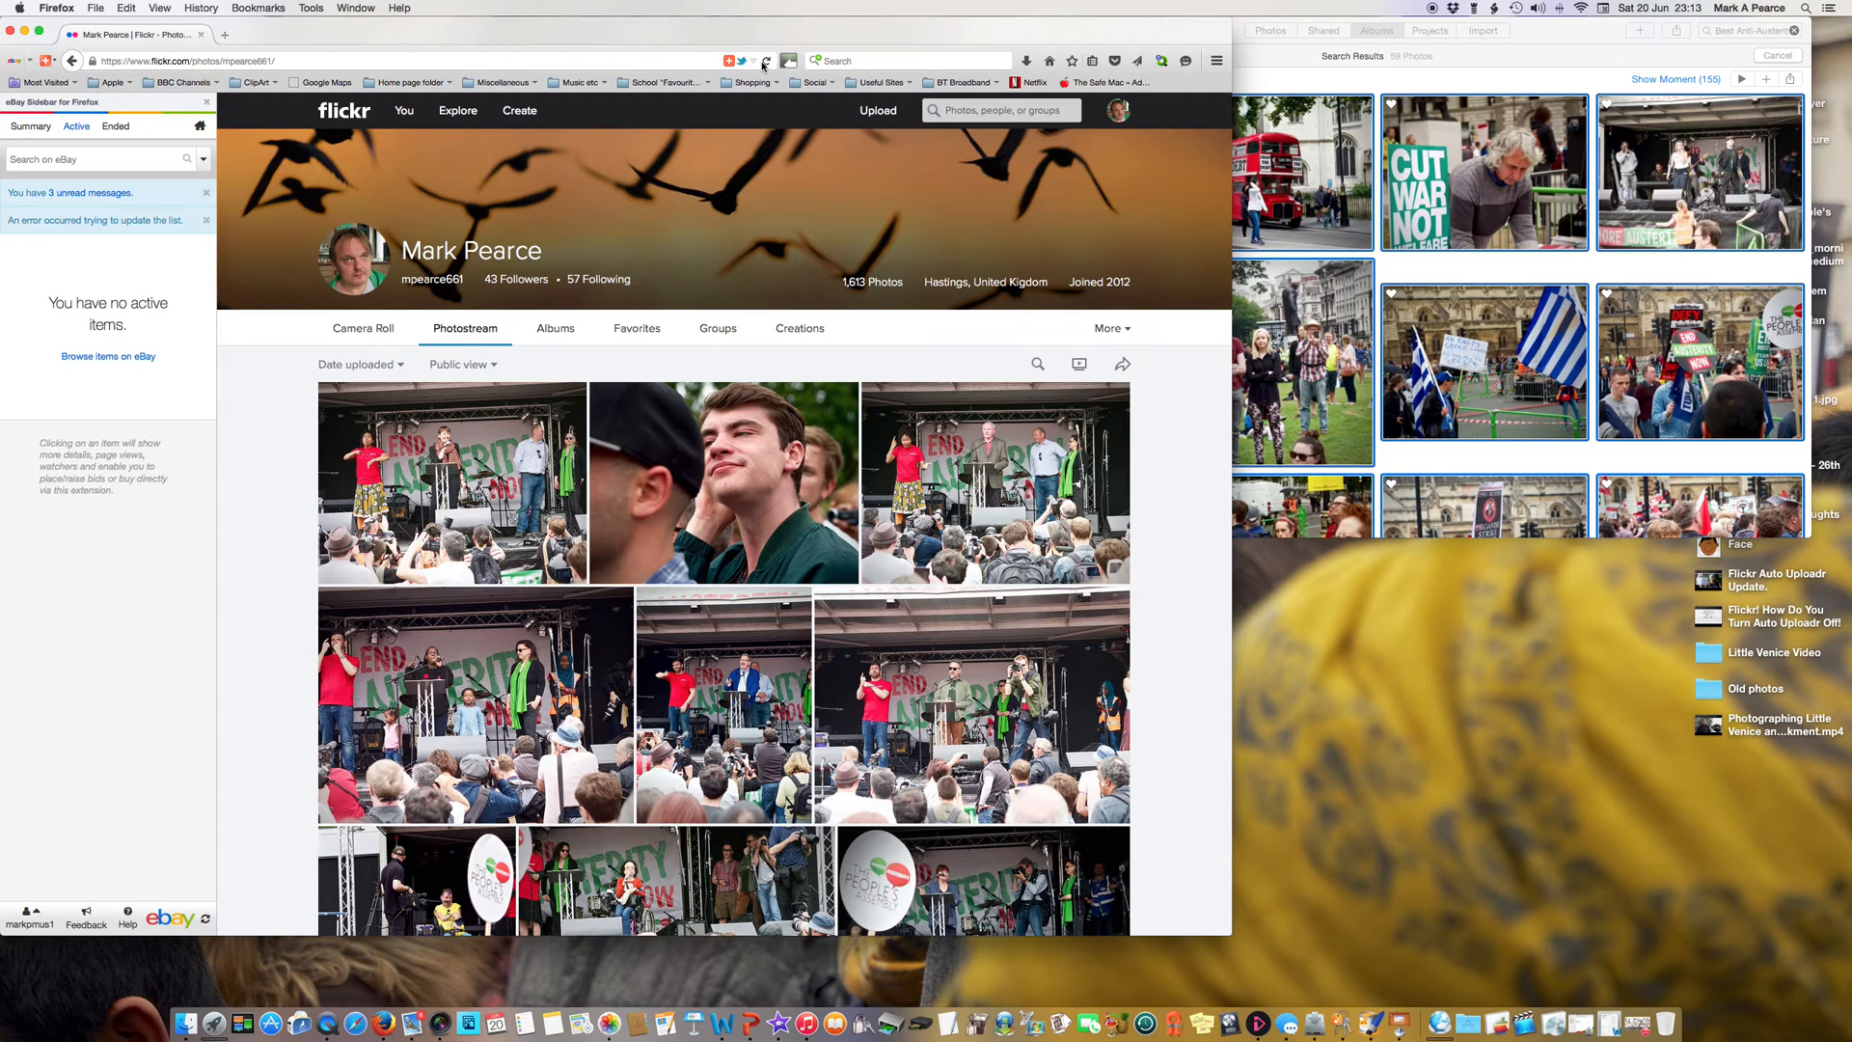
pyautogui.click(765, 62)
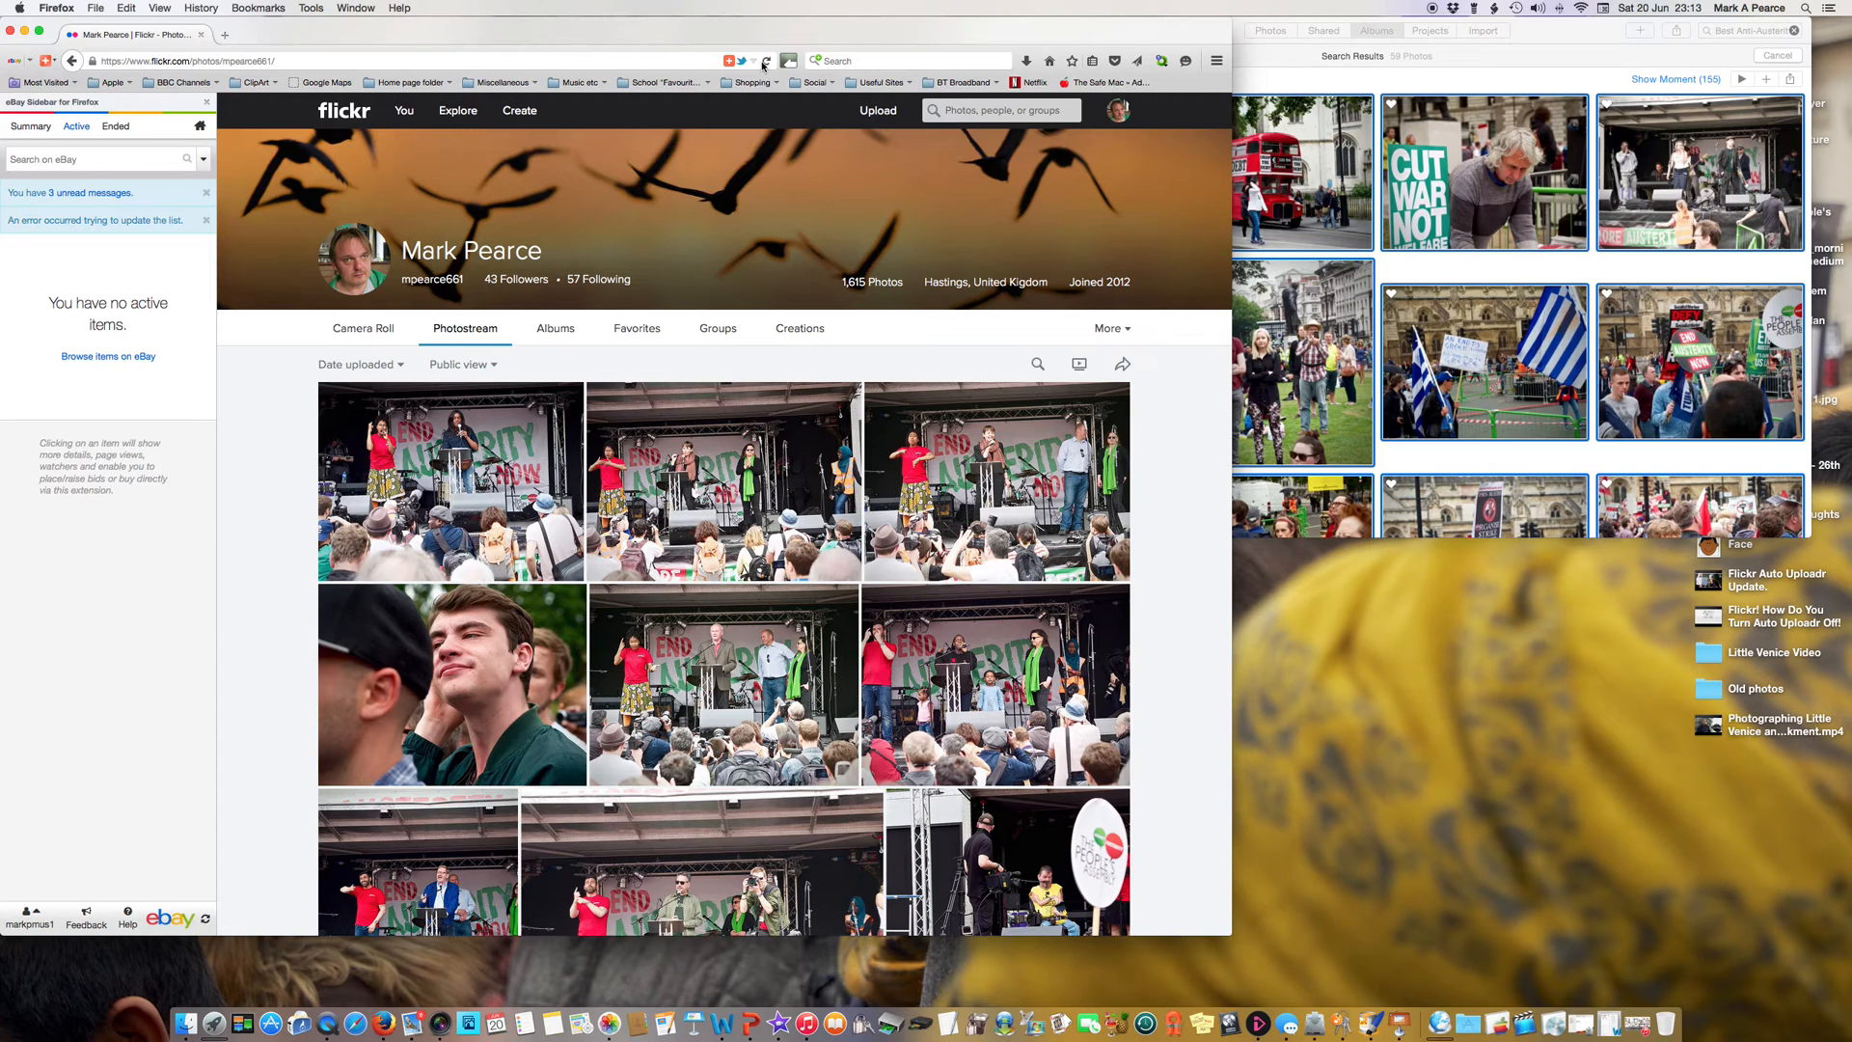
pyautogui.click(765, 62)
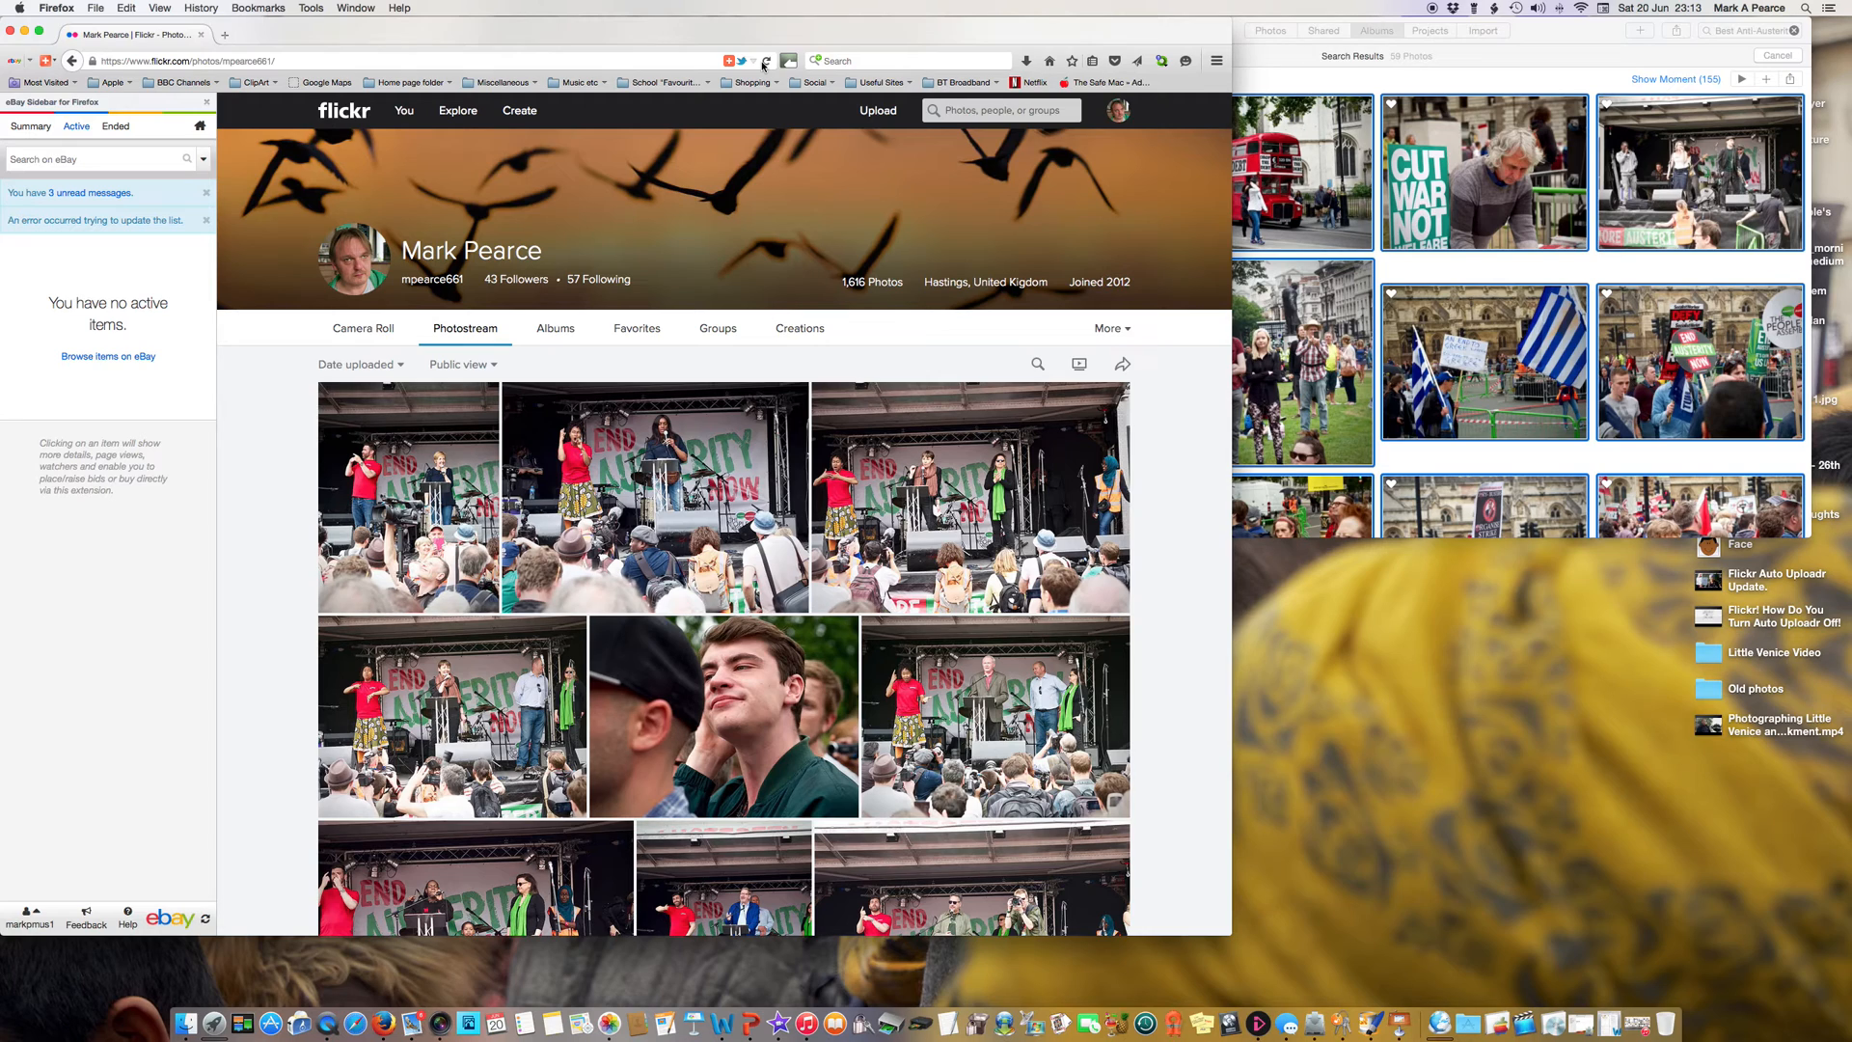
# Check the Flickr albums for the new set, return to the photostream and reload it.
pyautogui.click(554, 331)
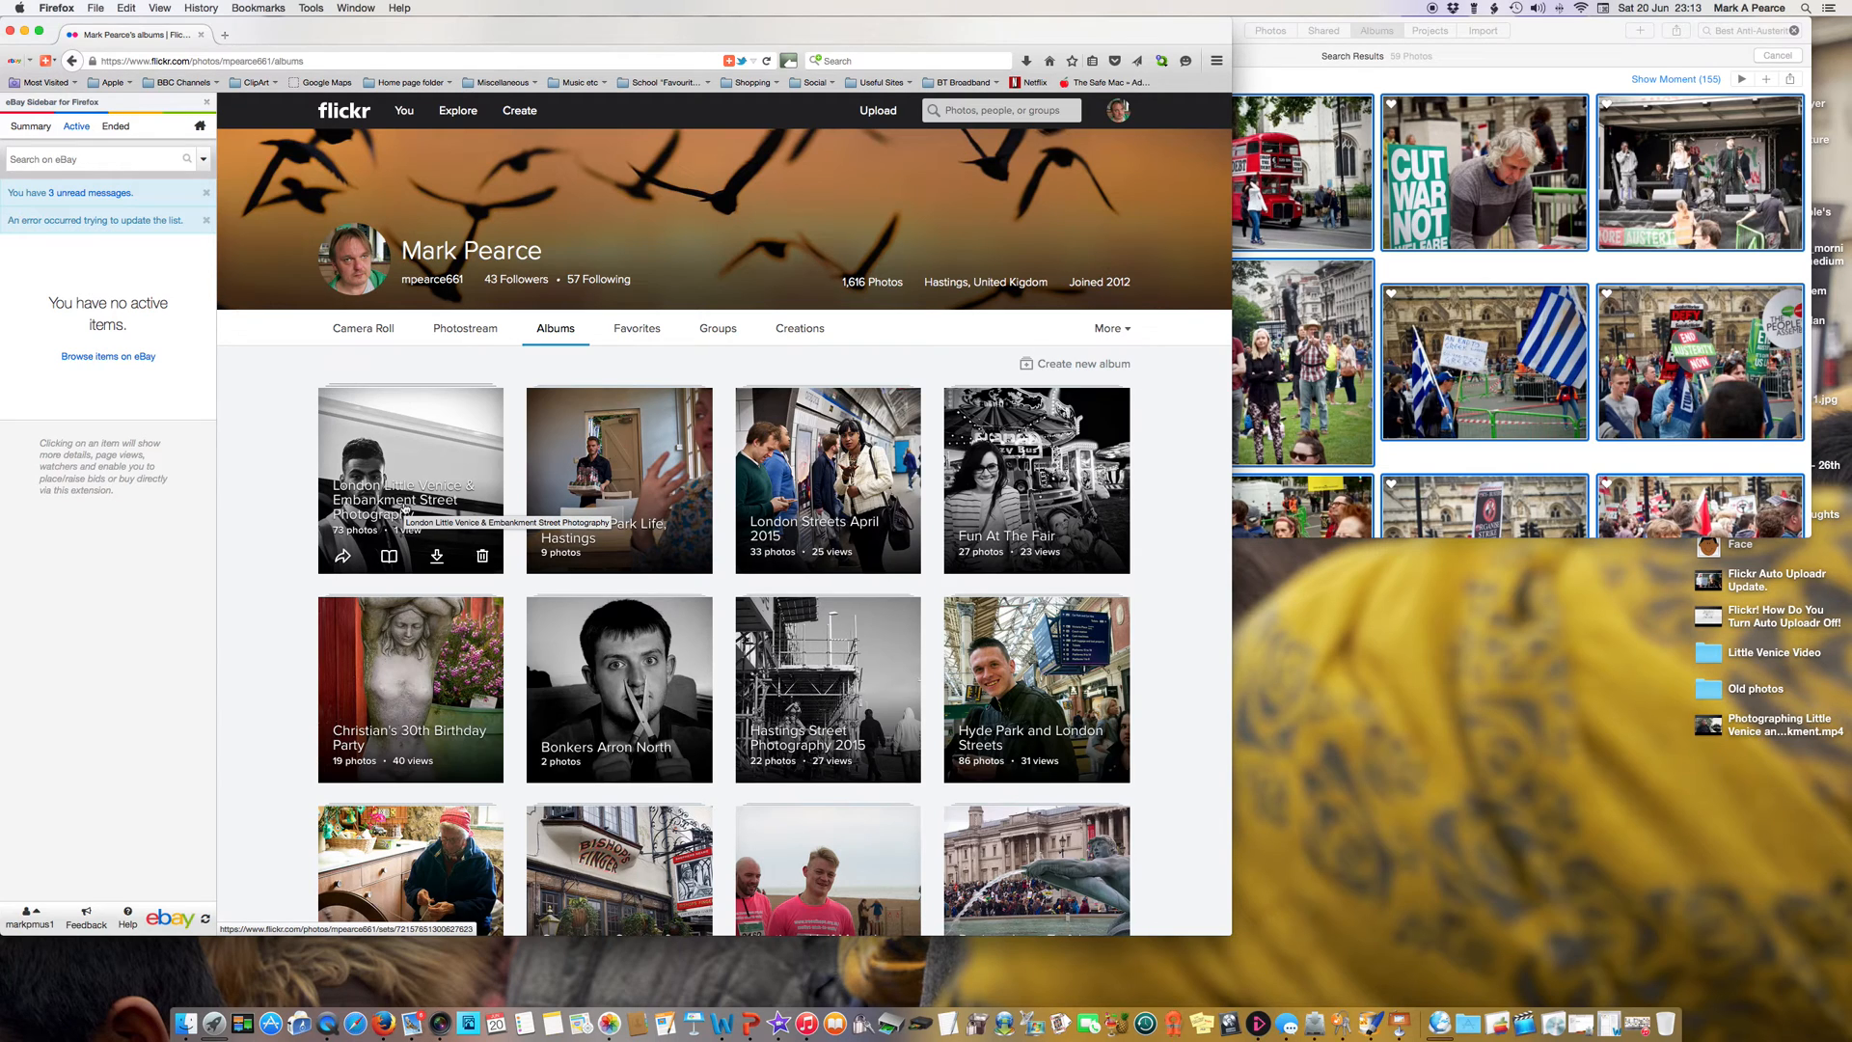
pyautogui.click(450, 338)
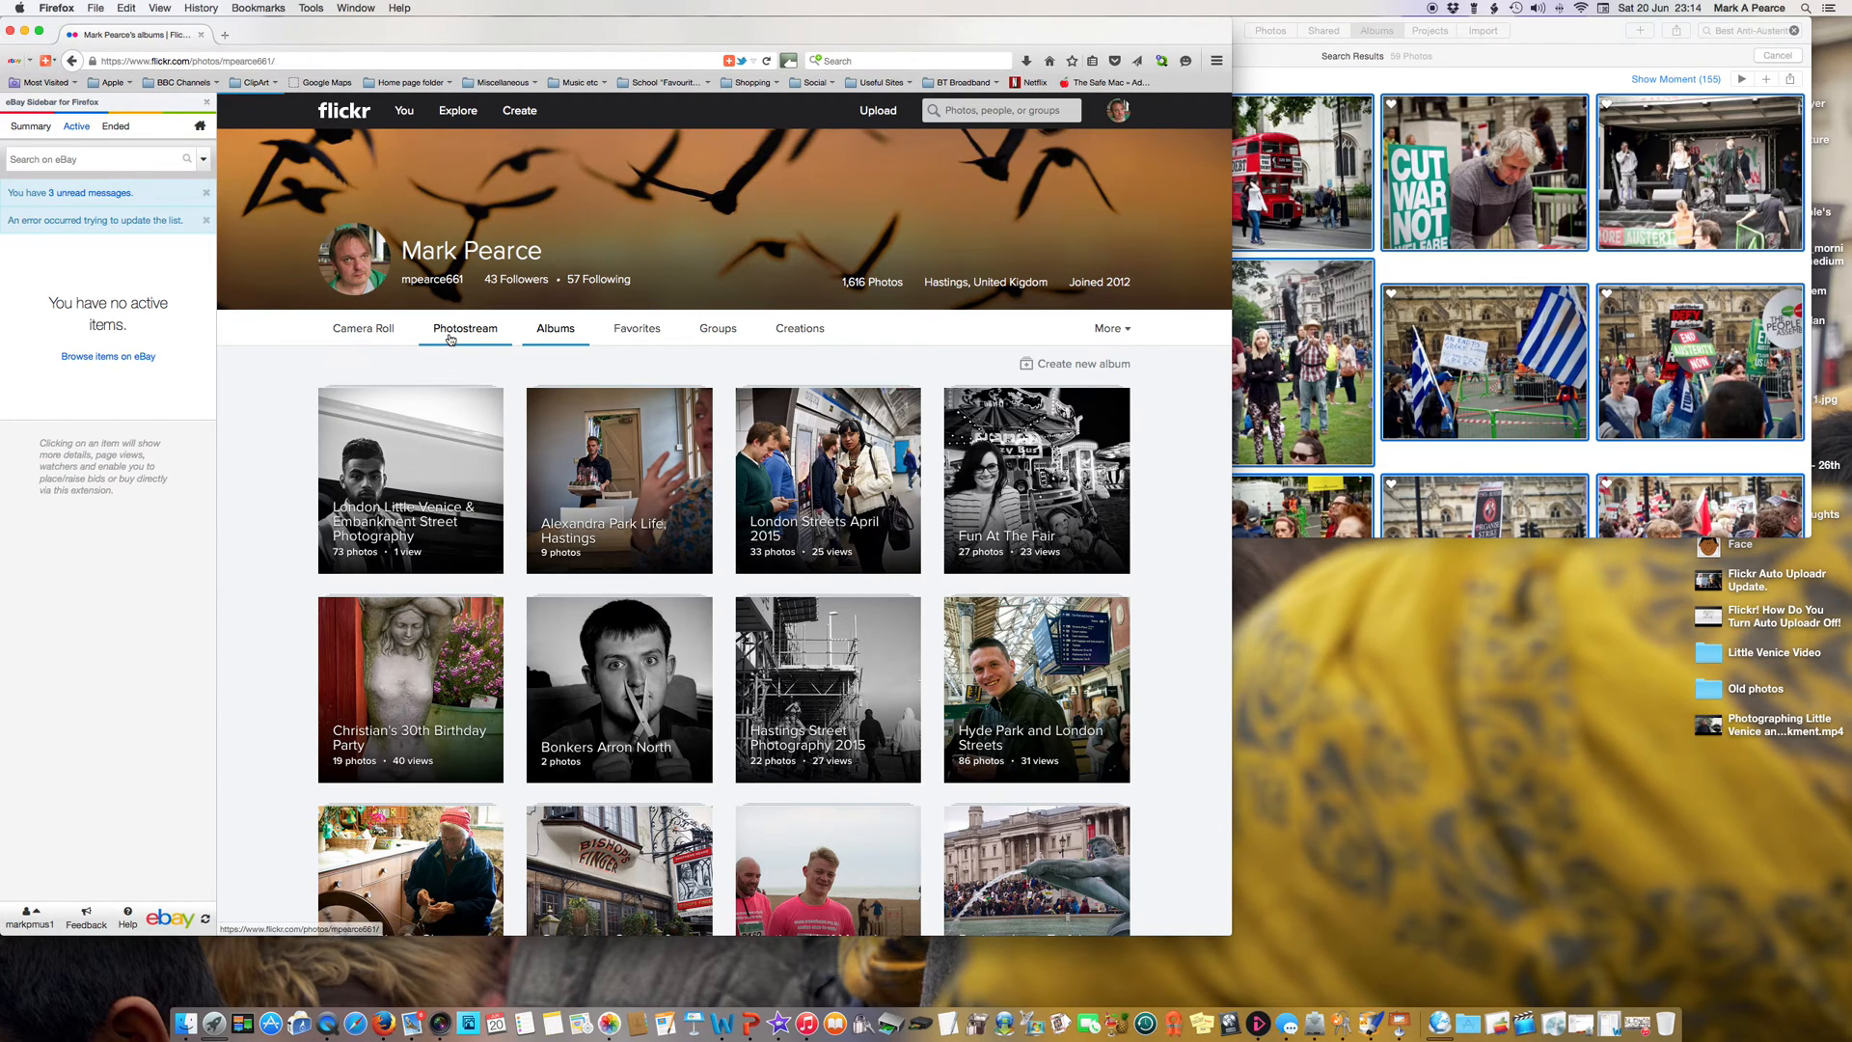
pyautogui.click(767, 61)
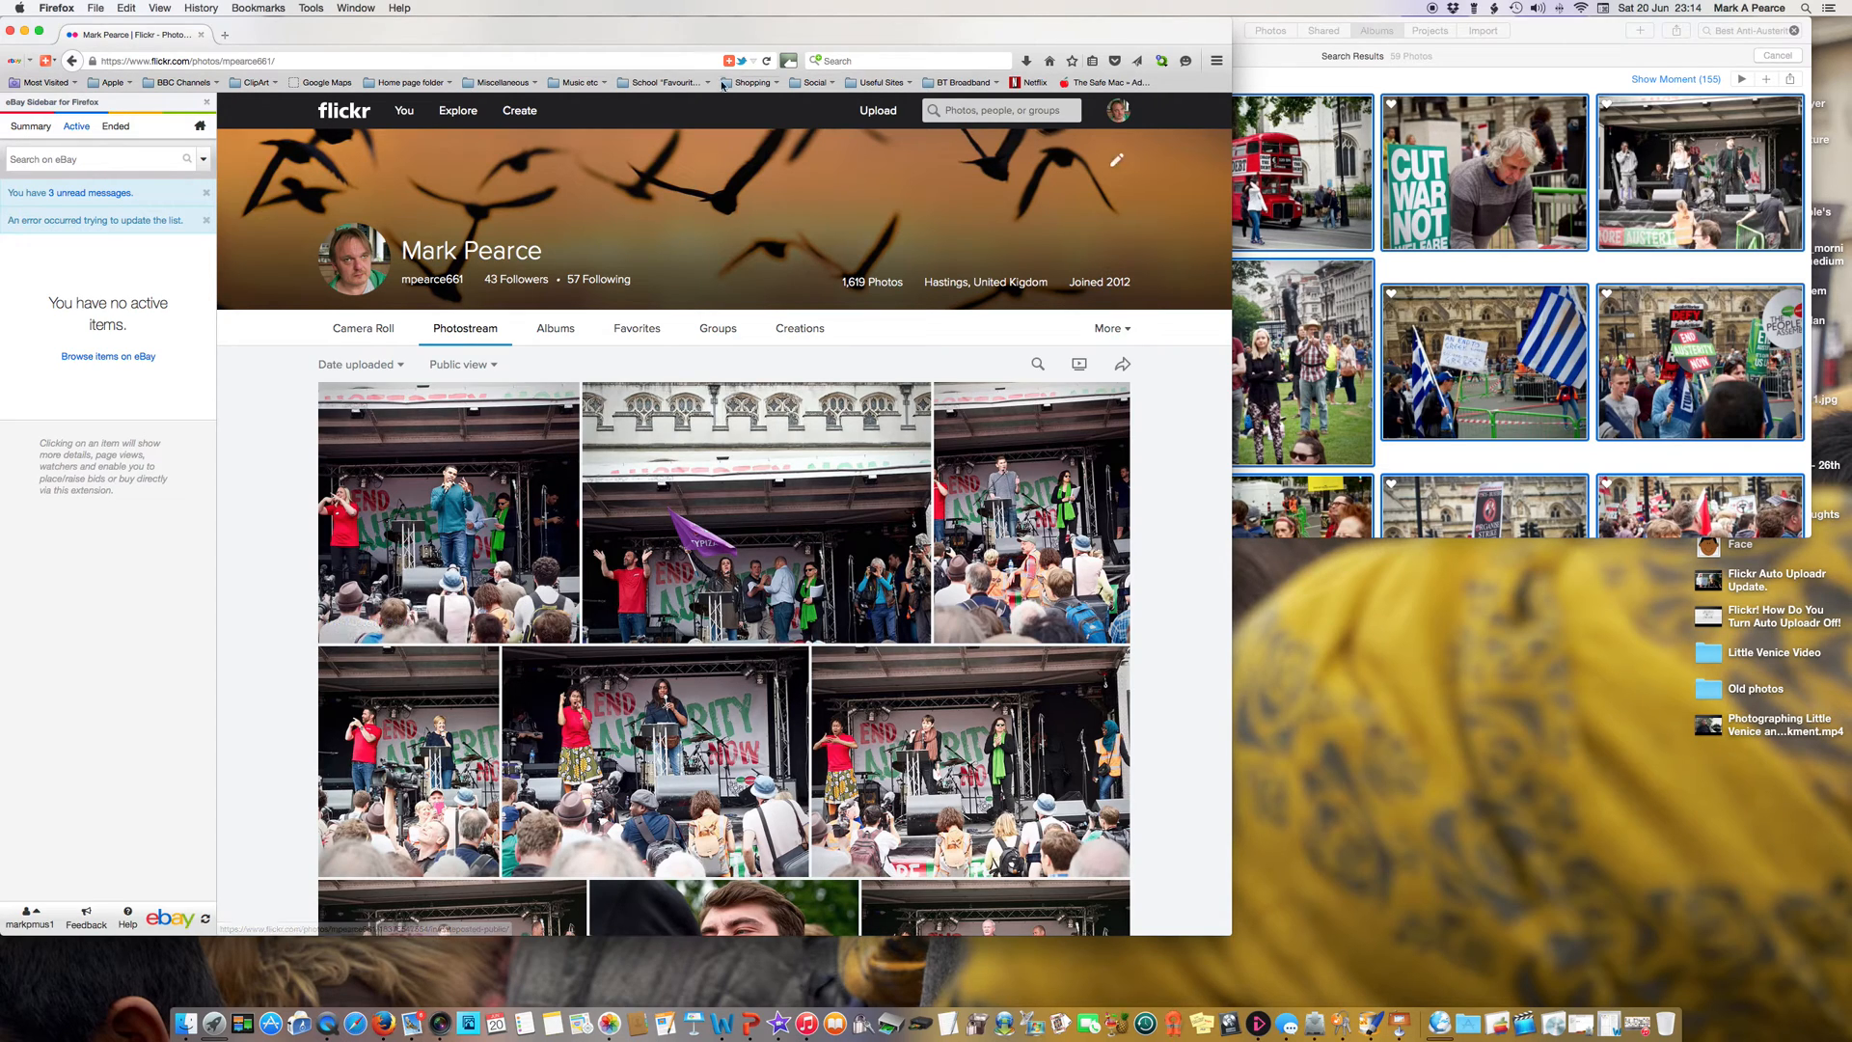
# Keep reloading the photostream to follow the upload up to the last photos of the police officers.
pyautogui.click(767, 61)
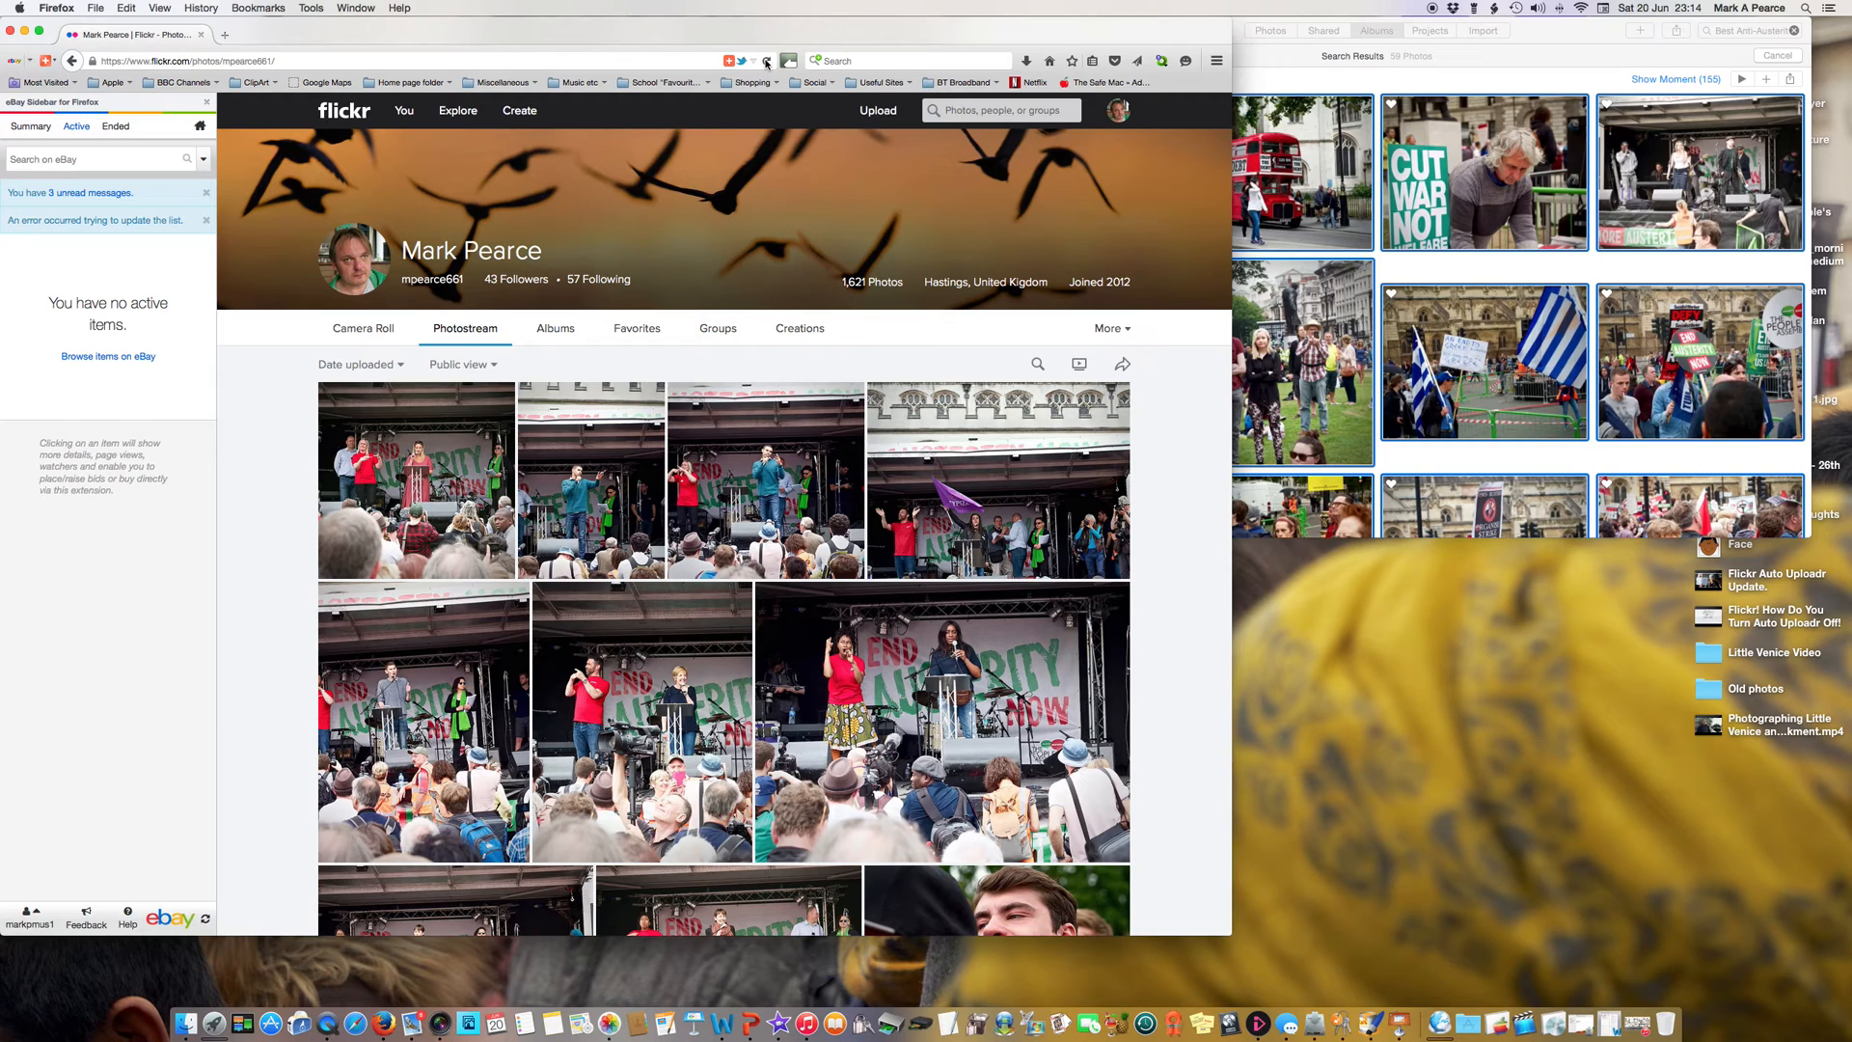
pyautogui.click(767, 61)
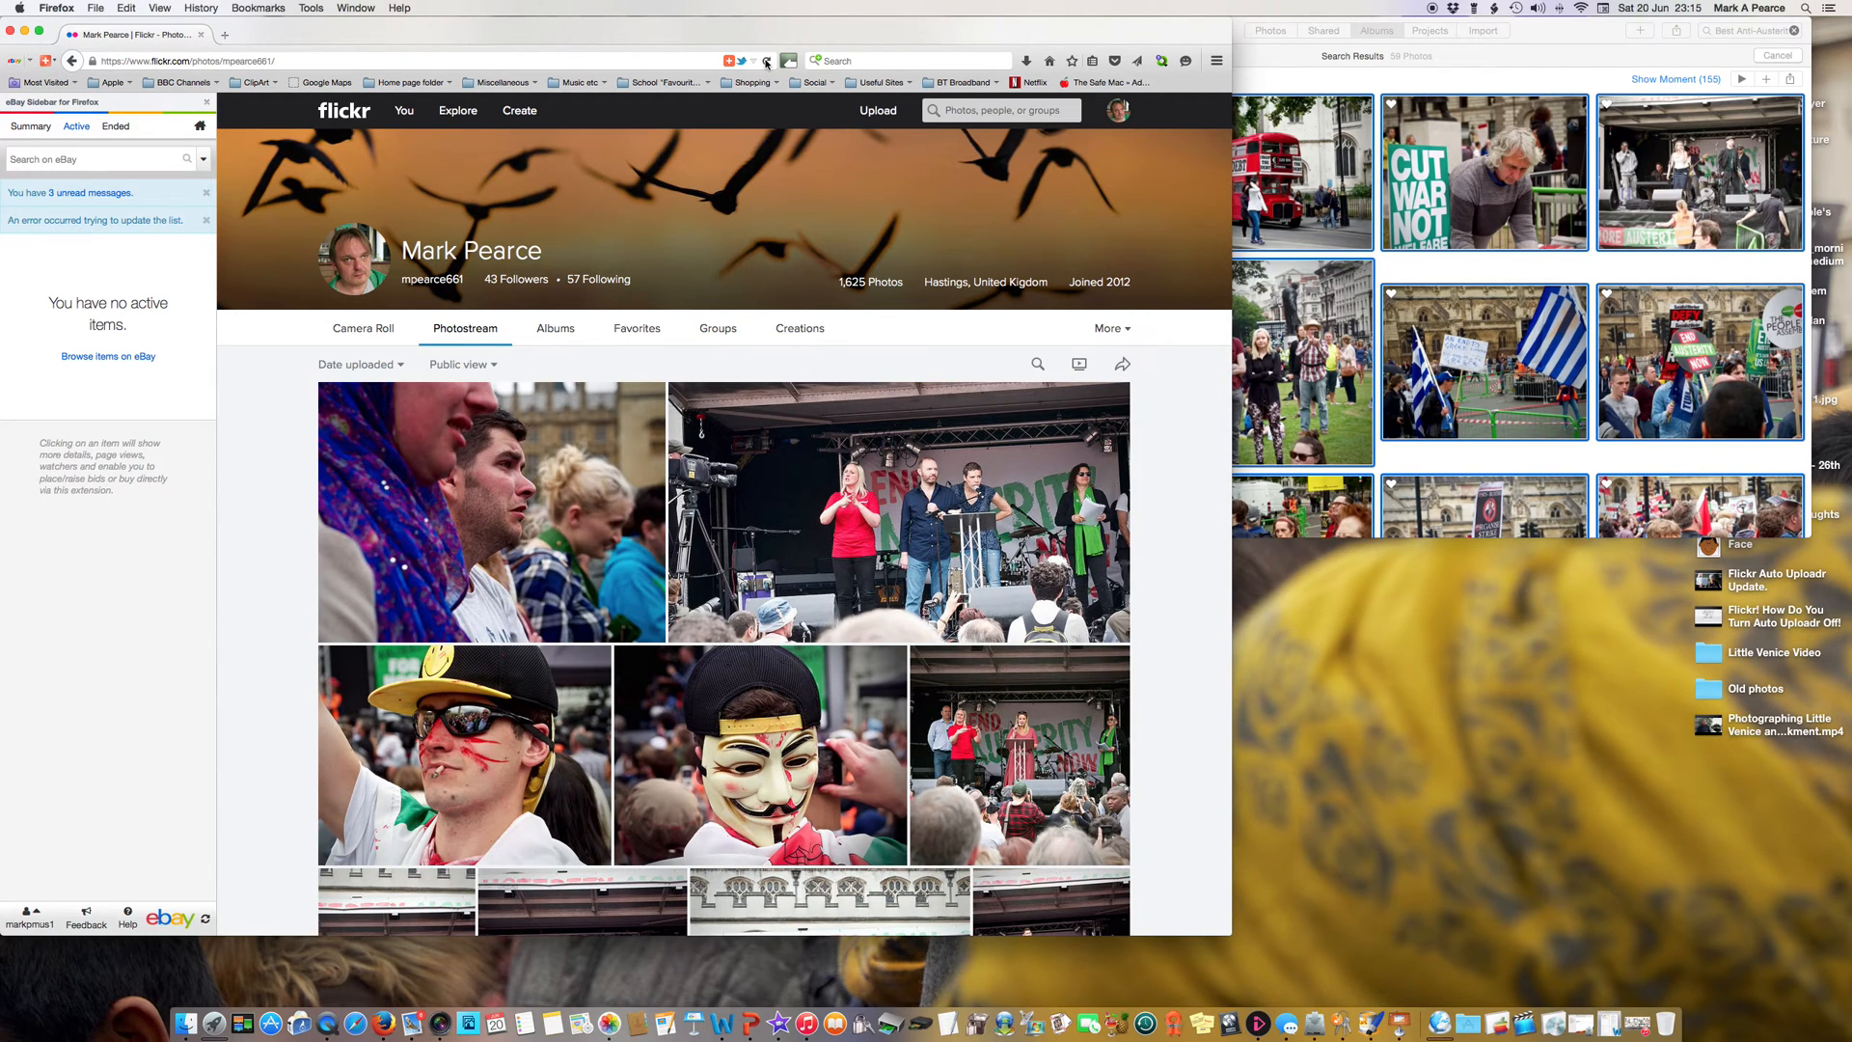
pyautogui.click(767, 62)
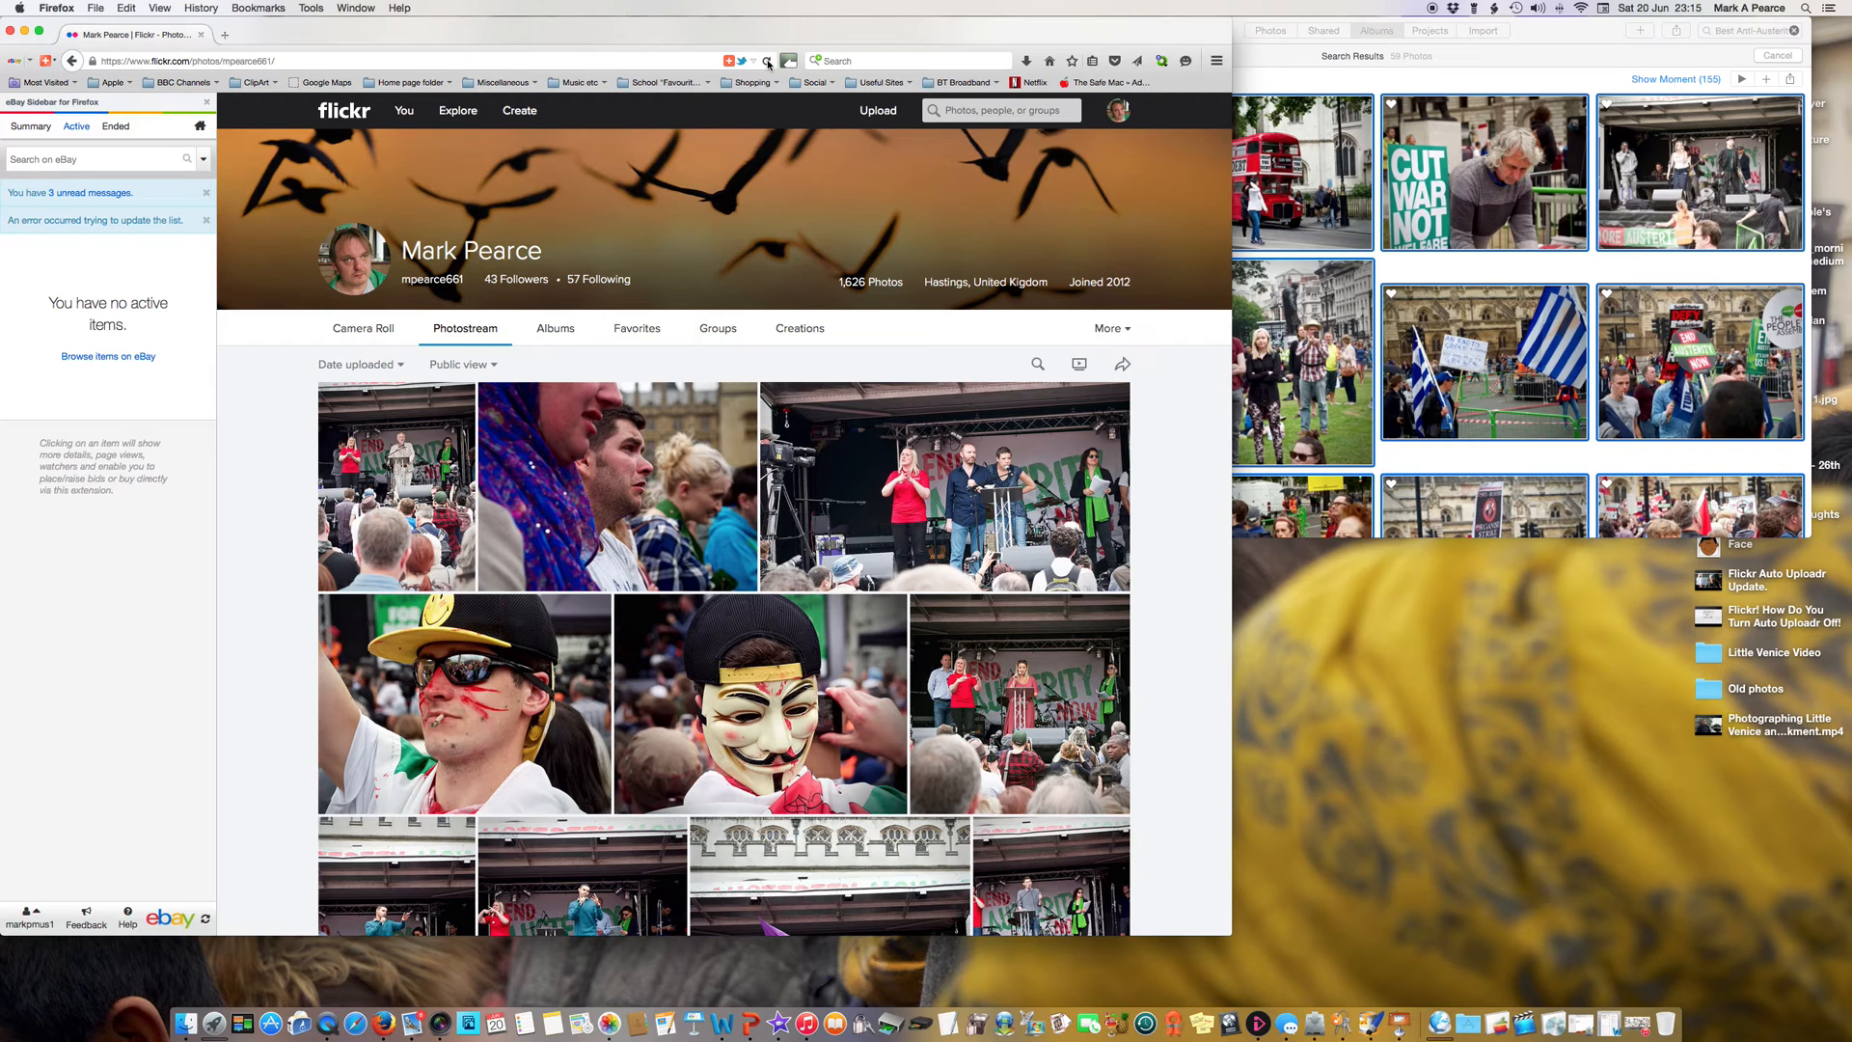
pyautogui.click(768, 62)
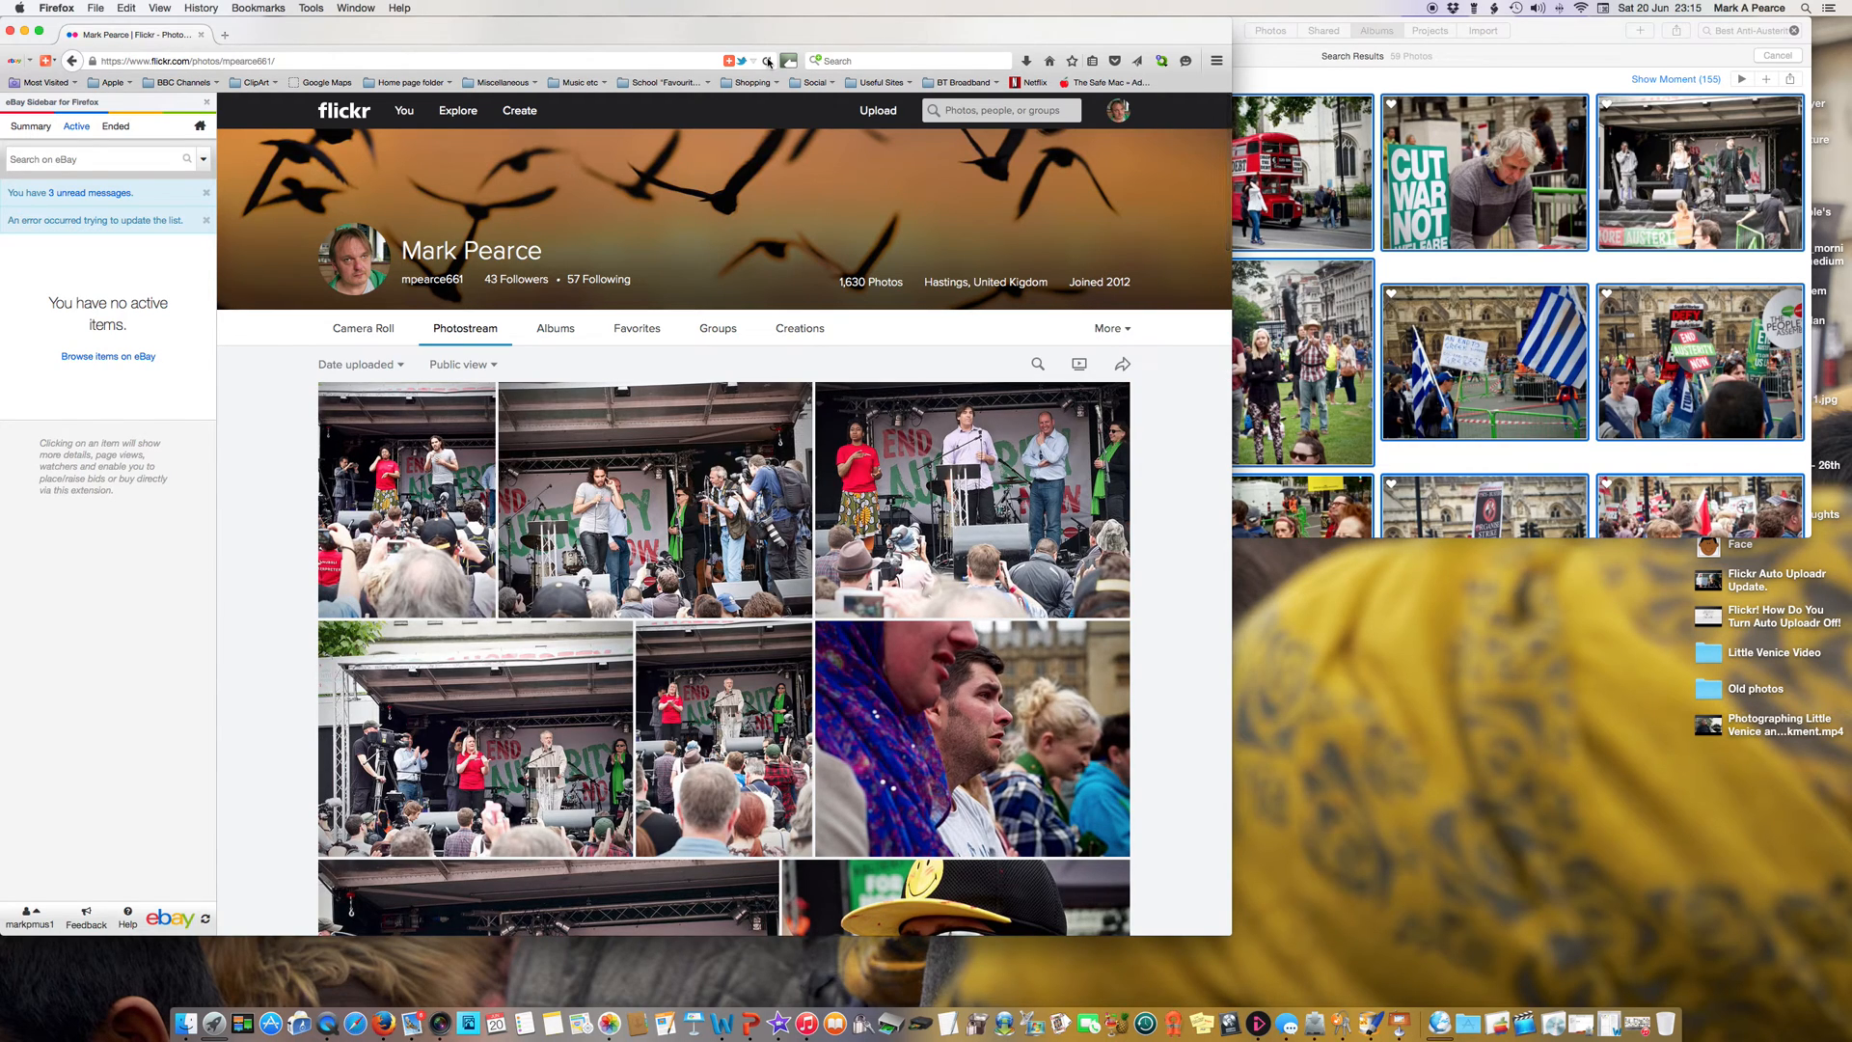
pyautogui.click(769, 61)
pyautogui.click(768, 61)
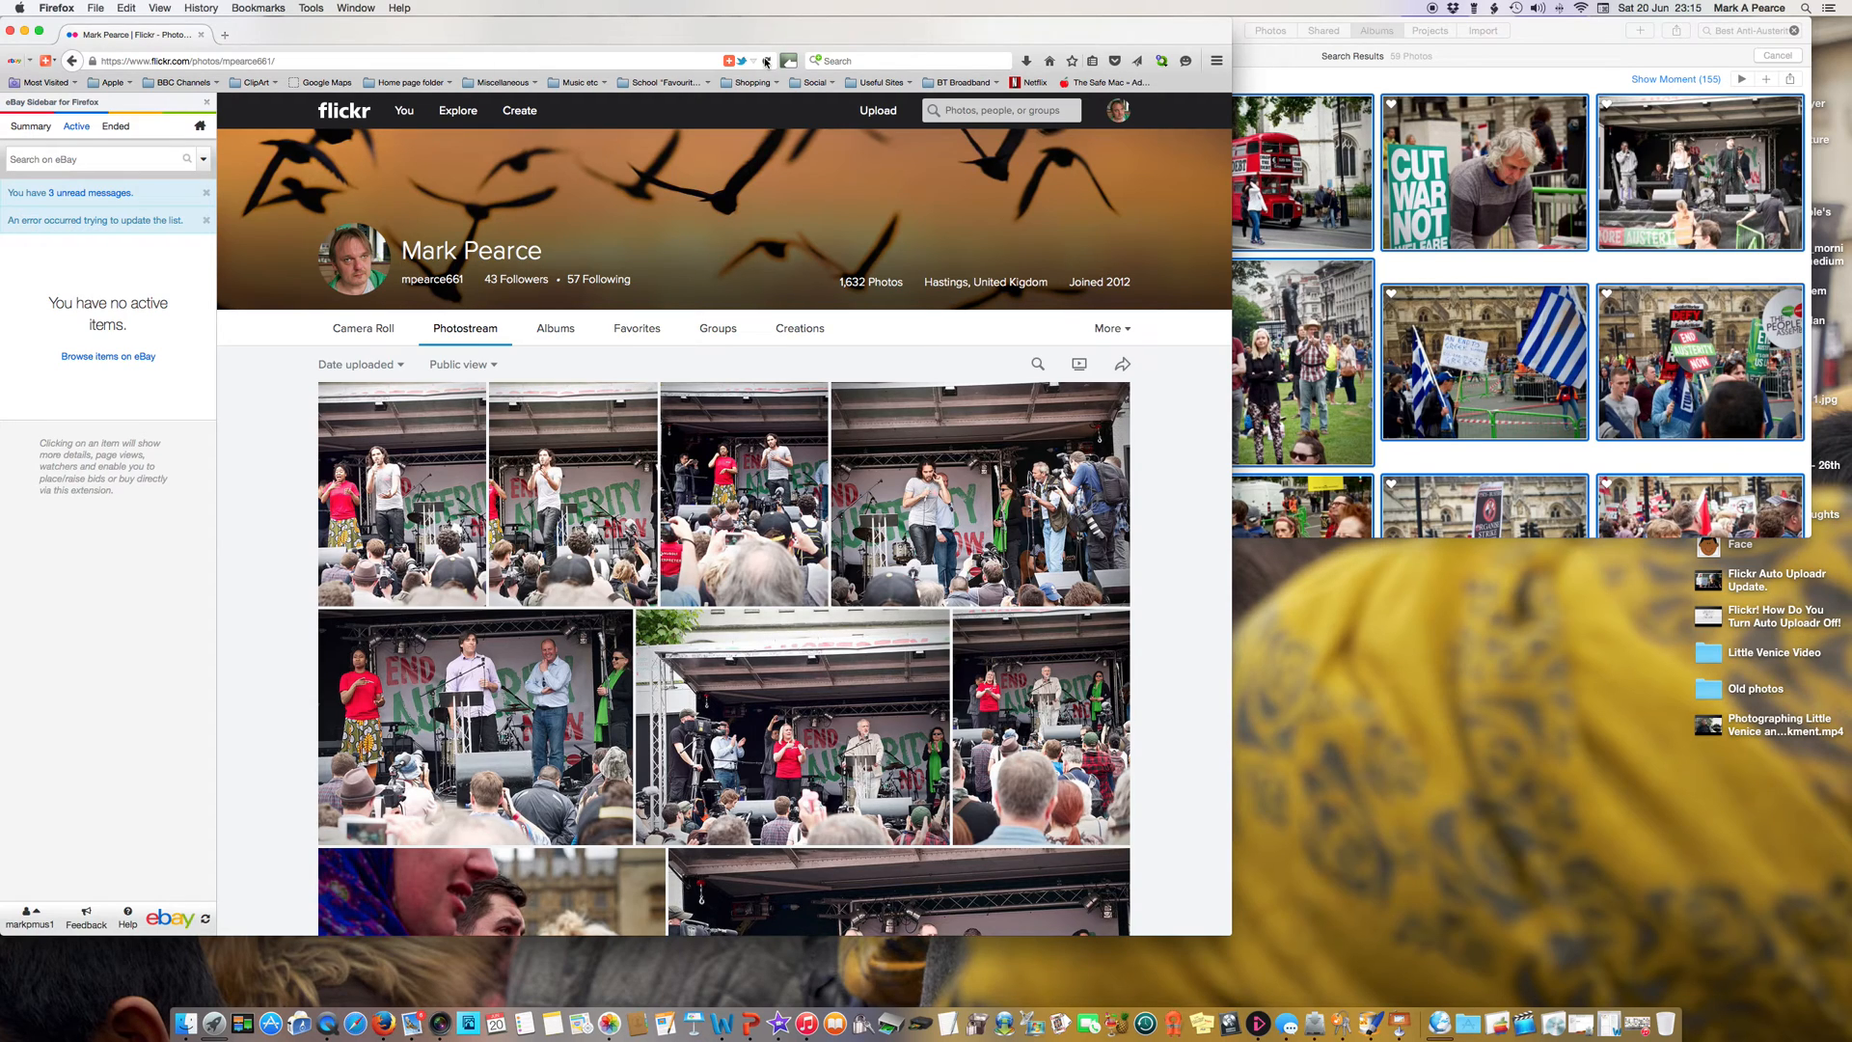
pyautogui.click(766, 60)
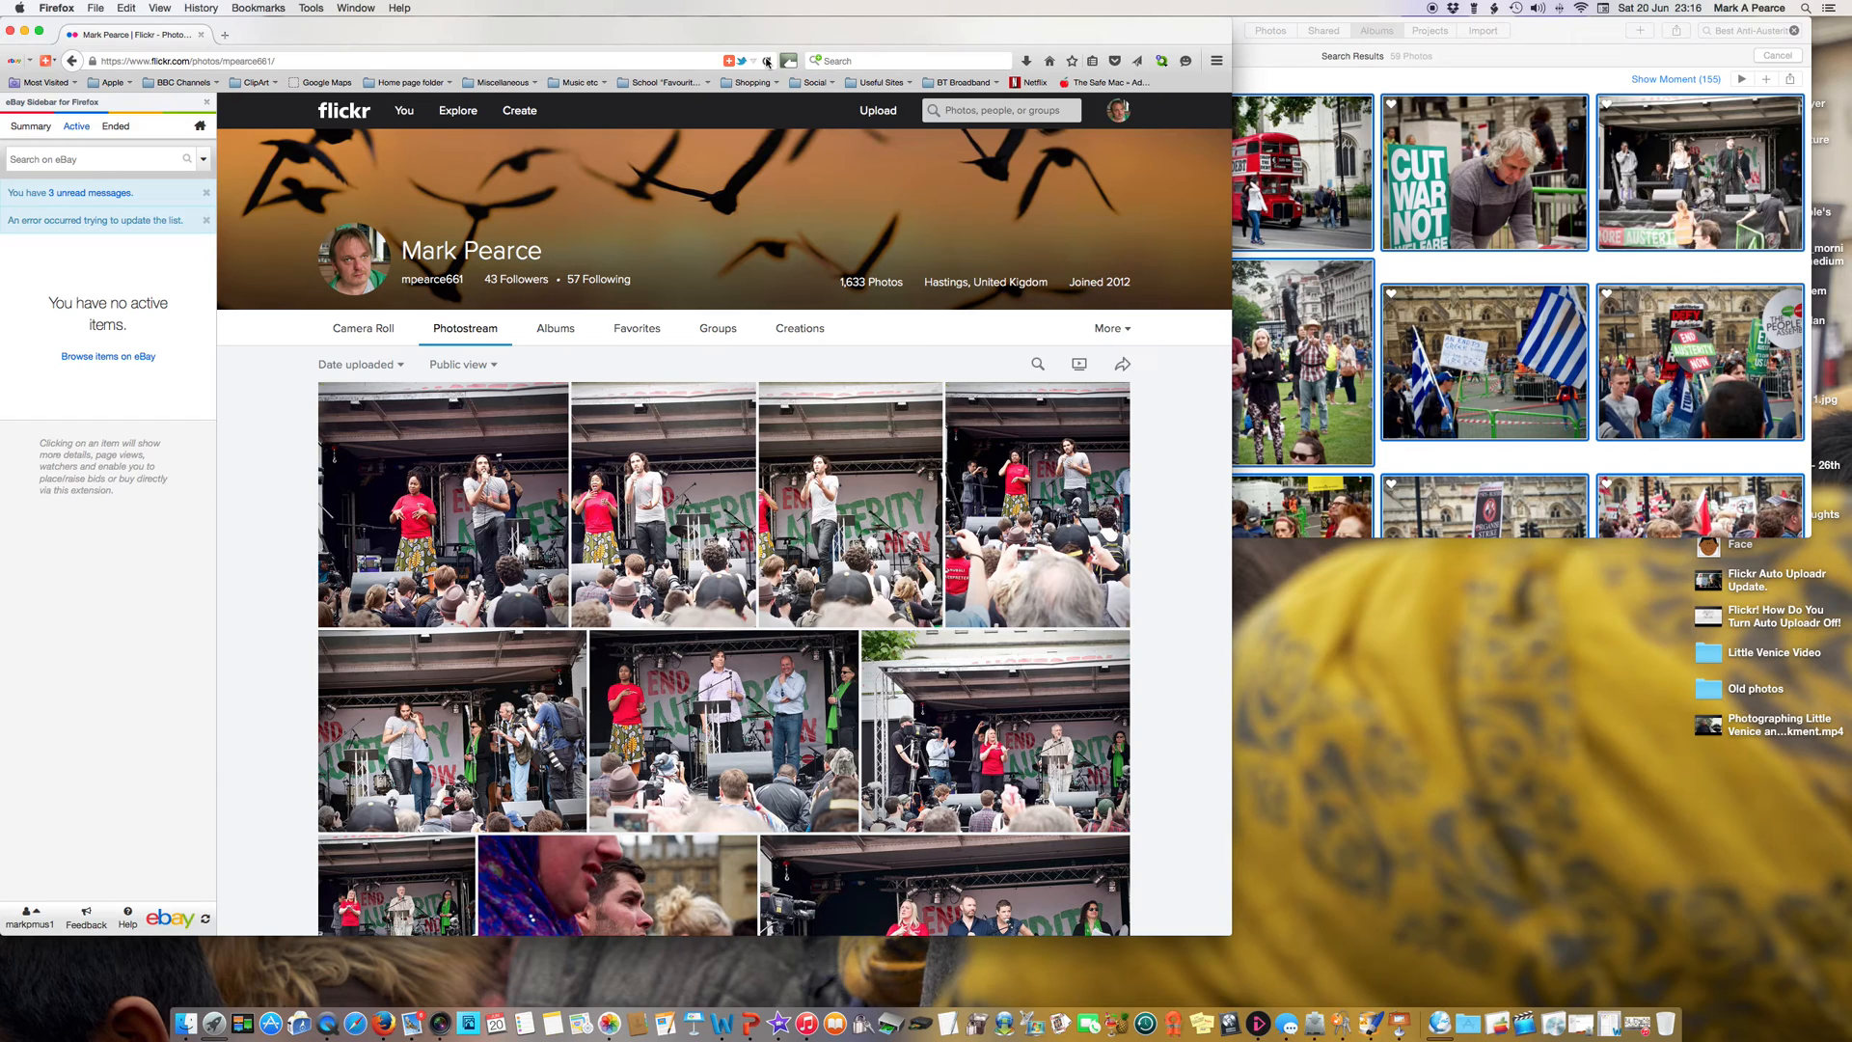
pyautogui.click(767, 60)
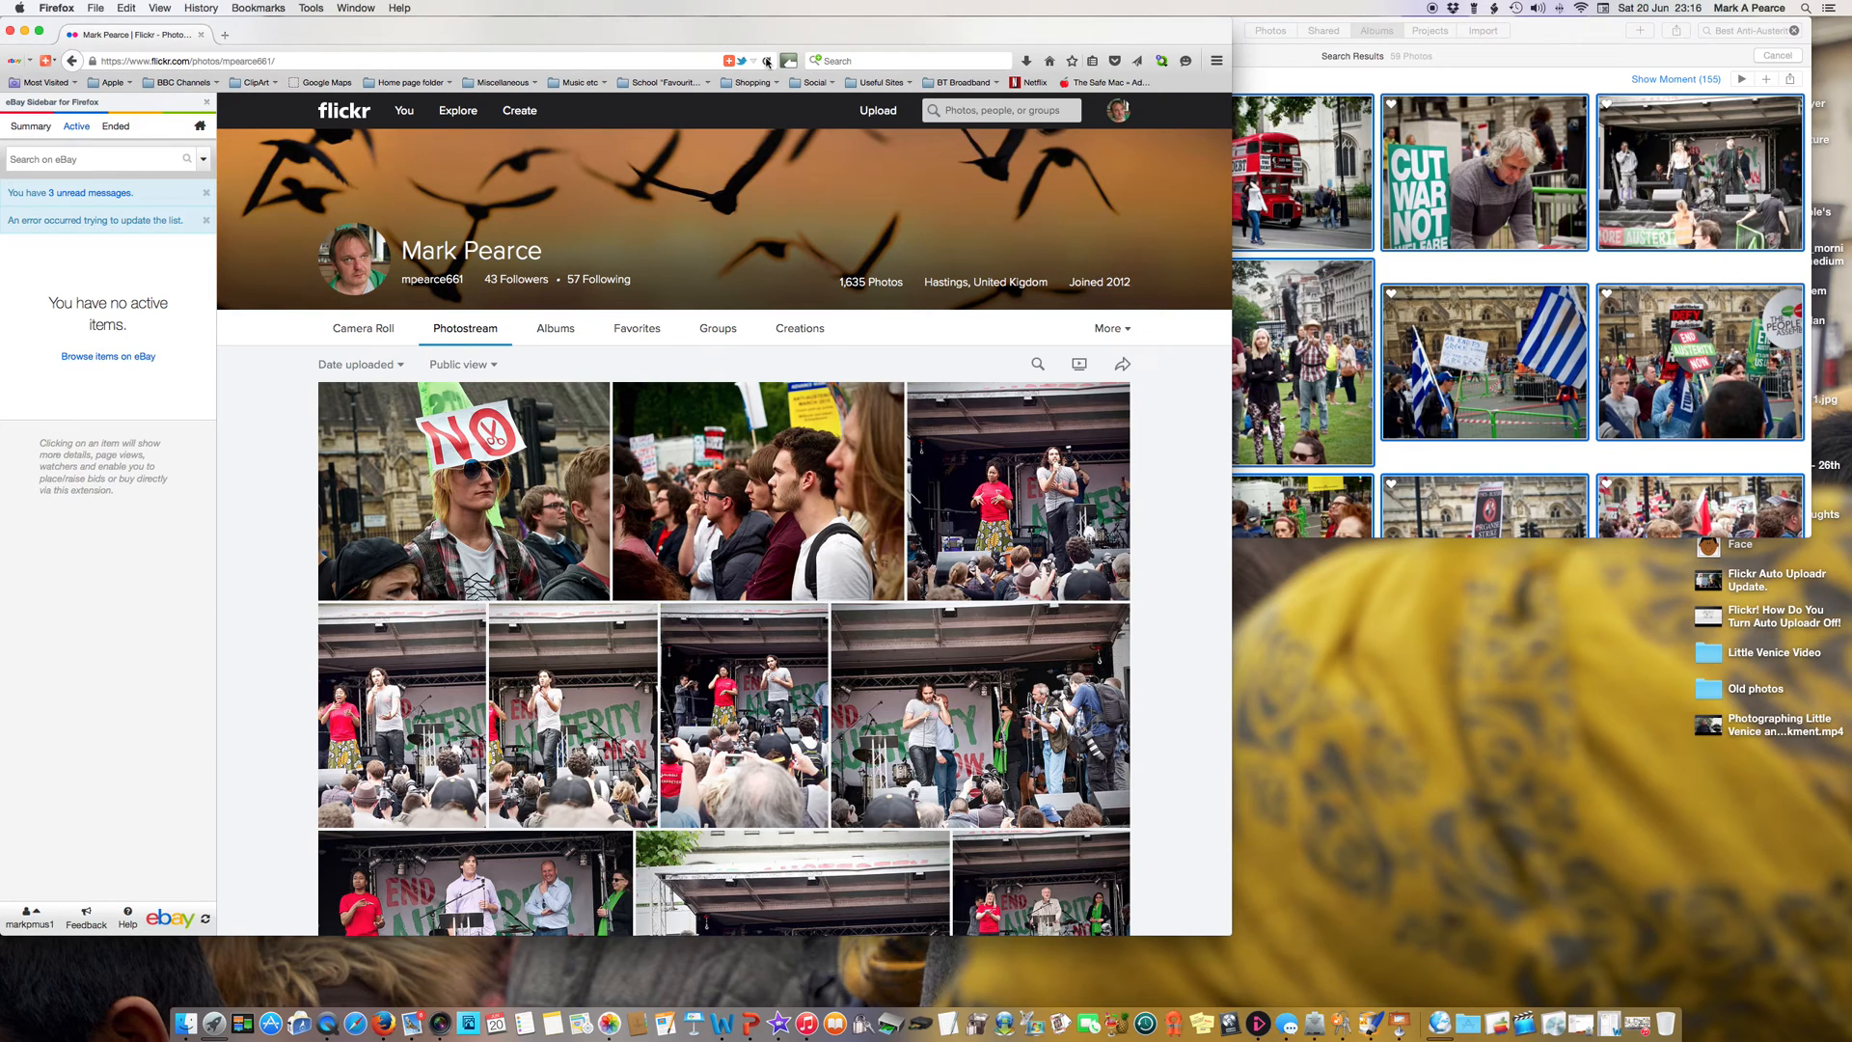
pyautogui.click(768, 60)
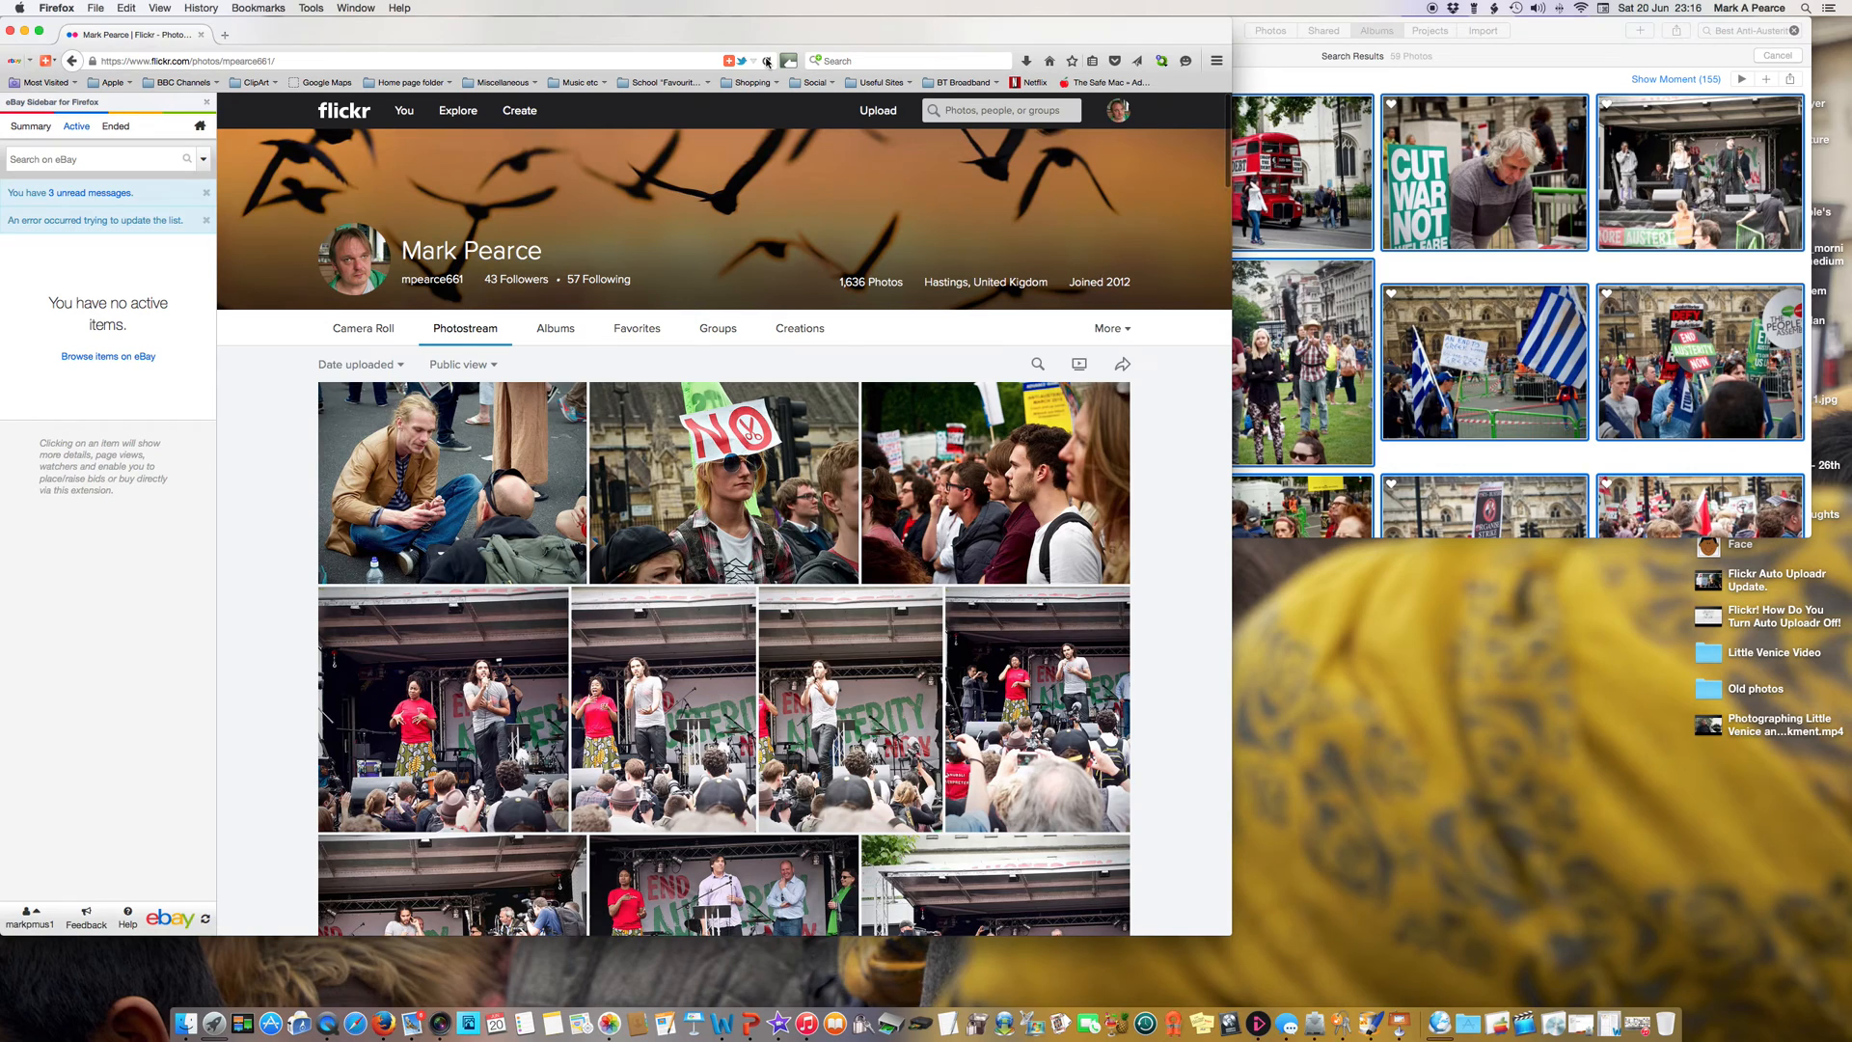
pyautogui.click(767, 61)
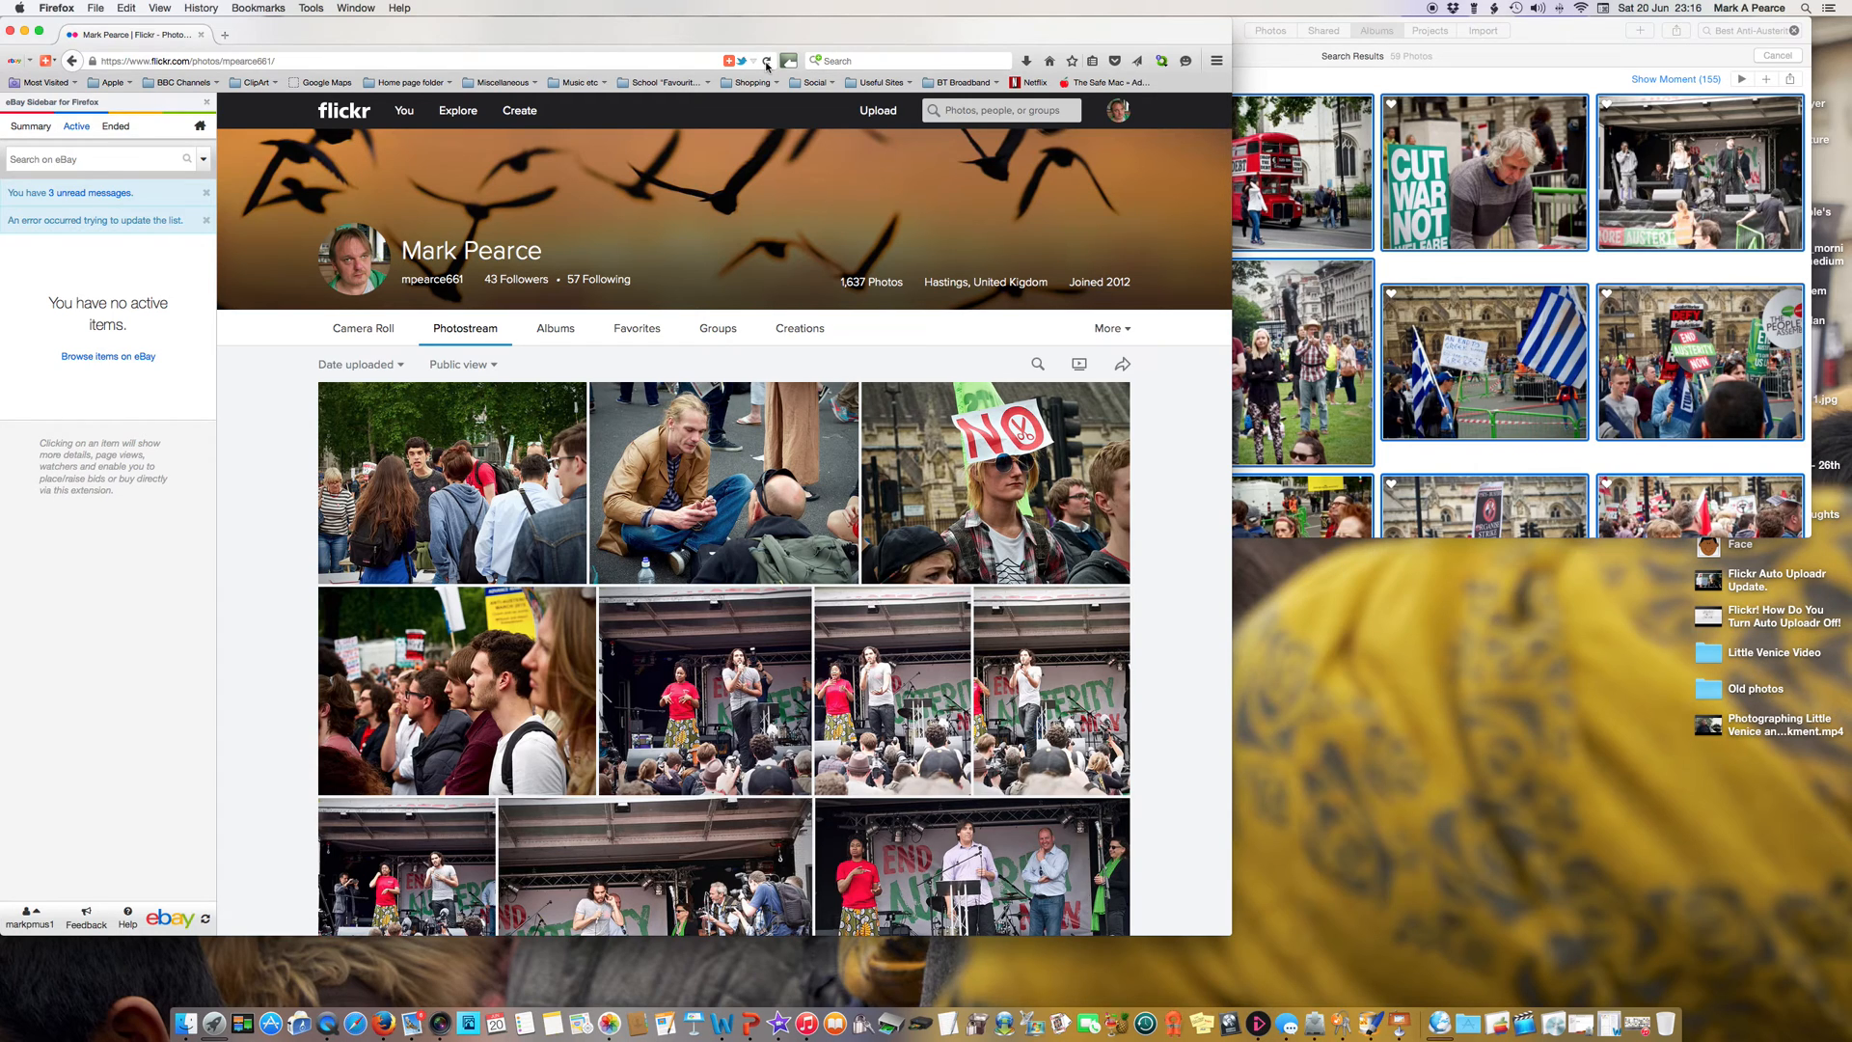
pyautogui.click(767, 61)
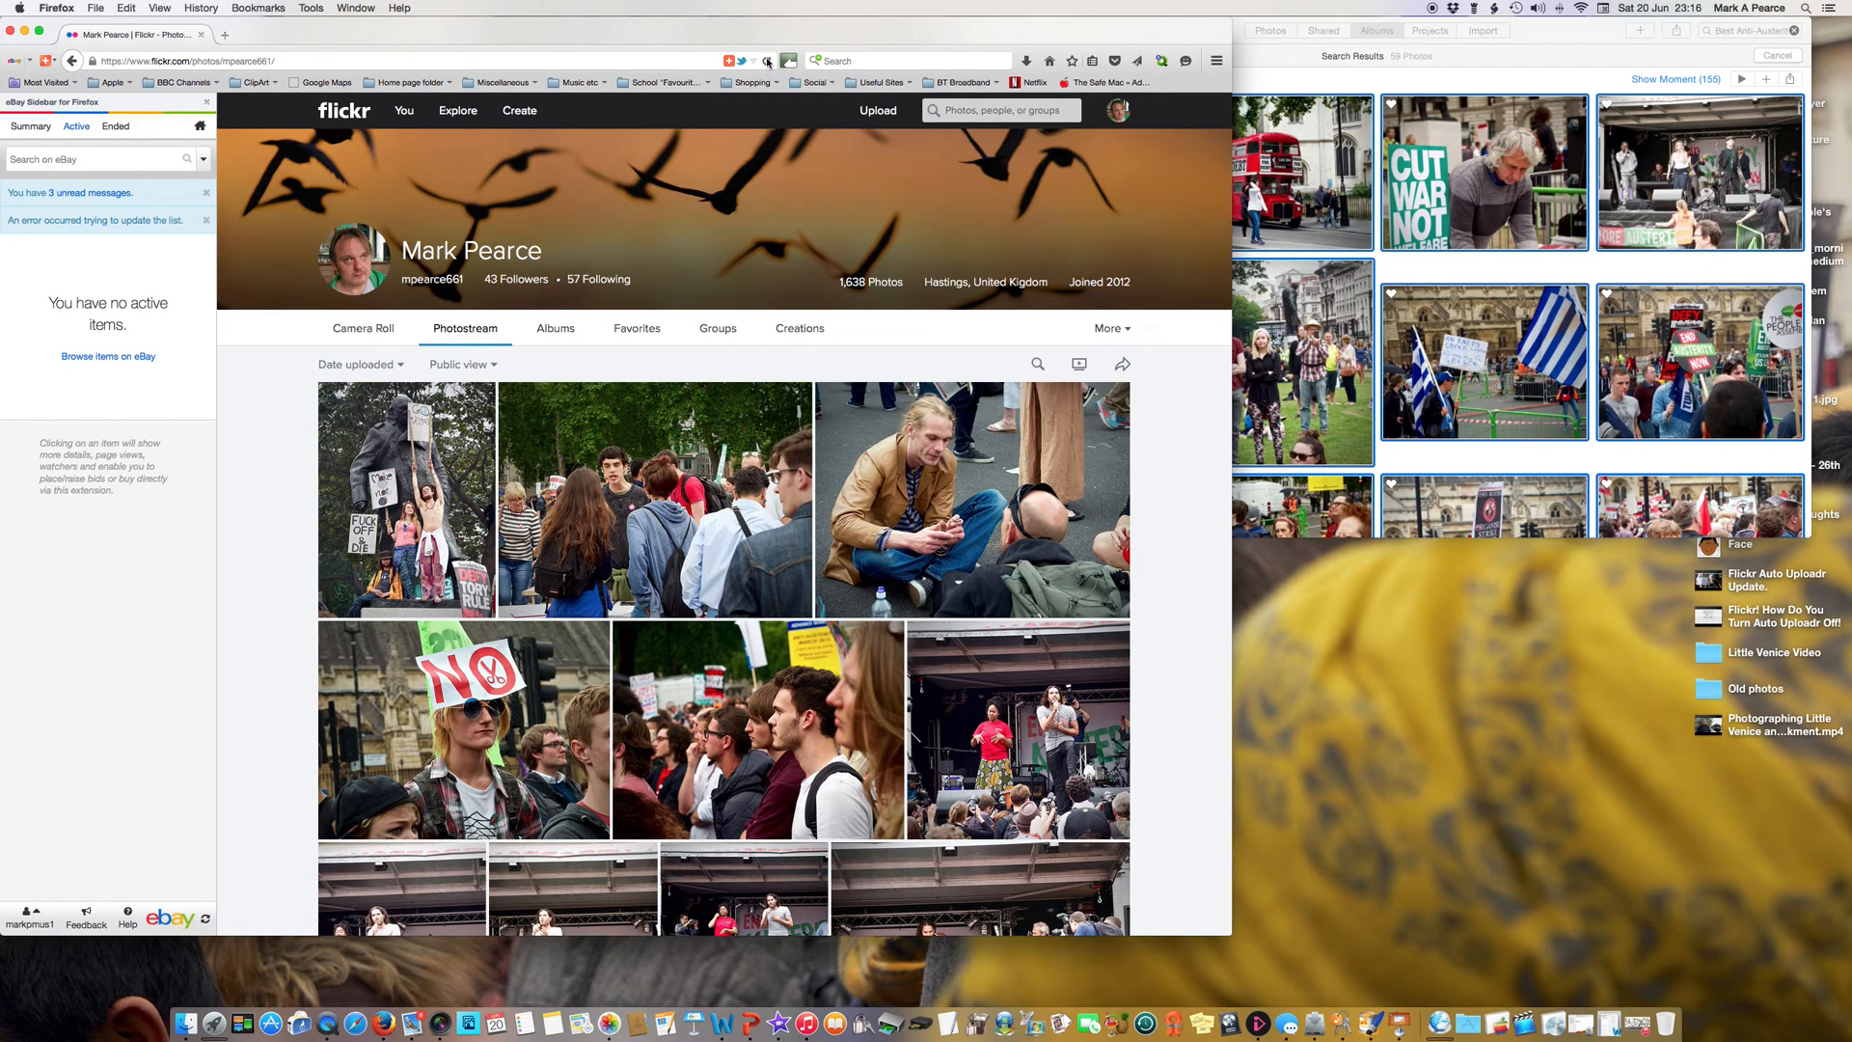
pyautogui.click(767, 62)
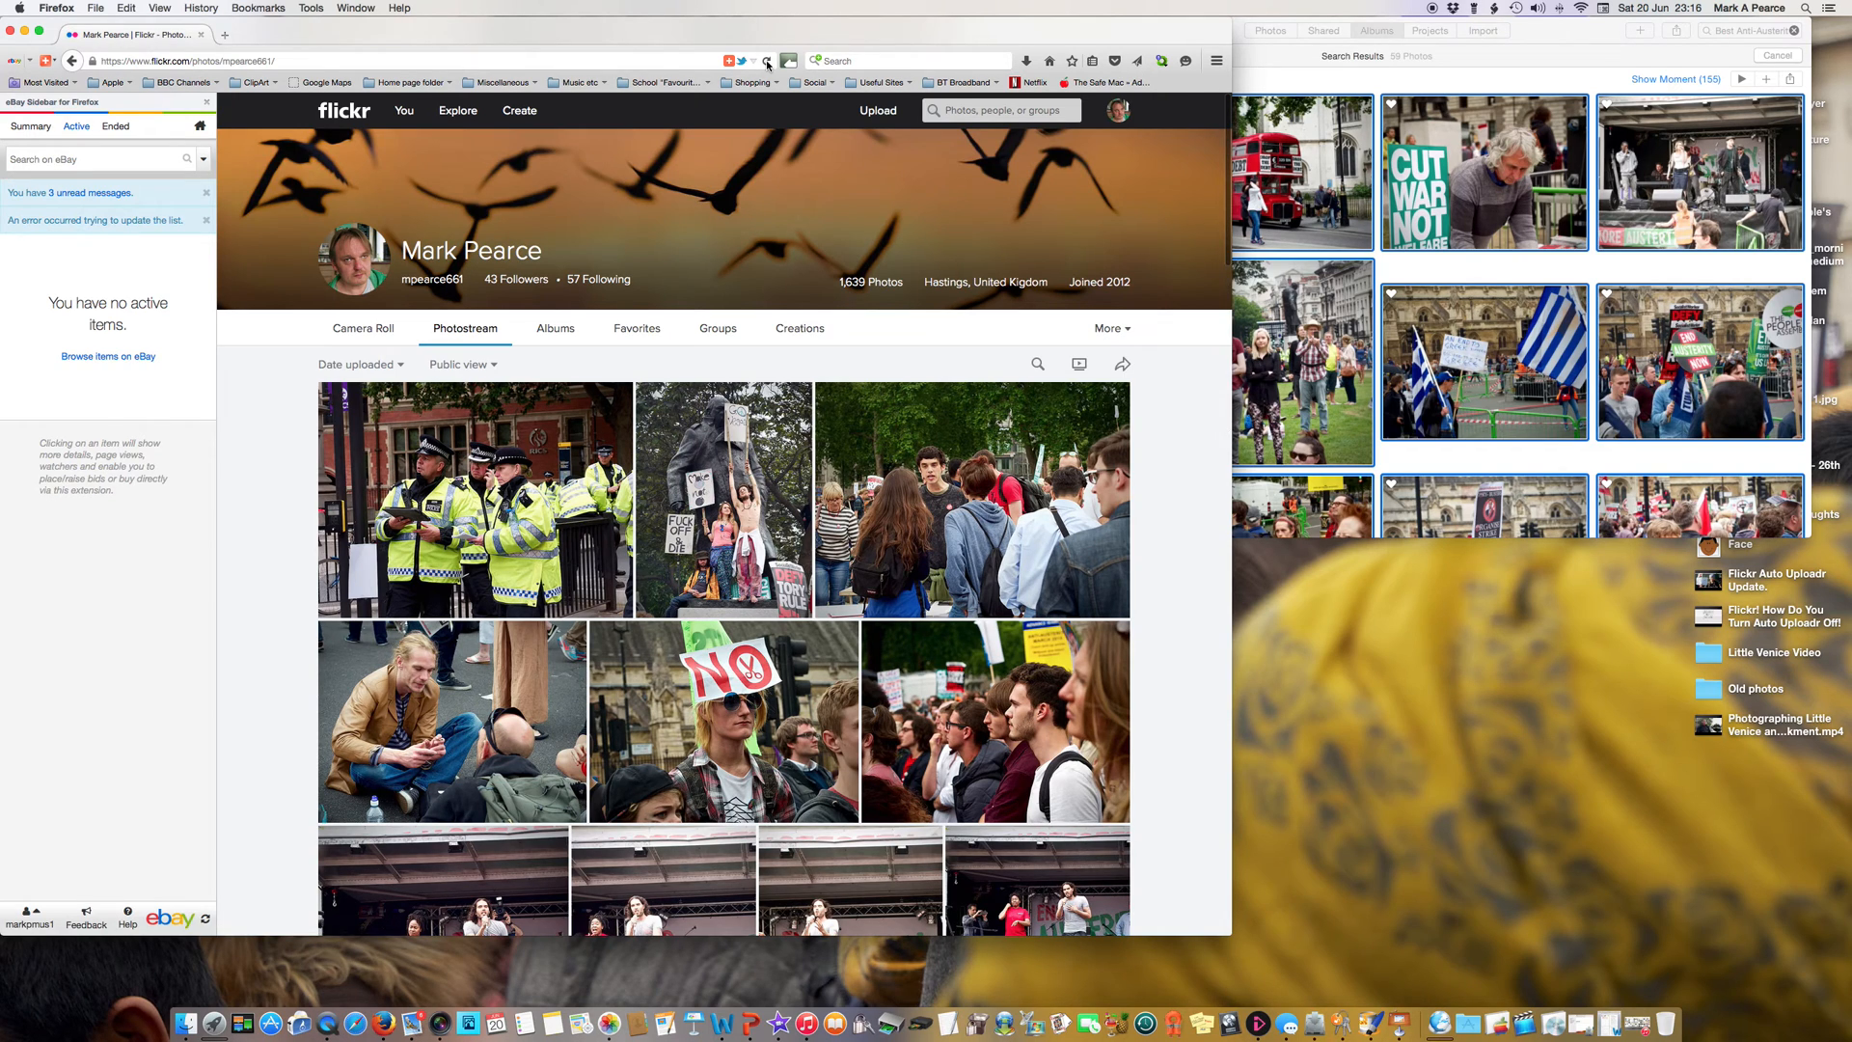
pyautogui.click(767, 62)
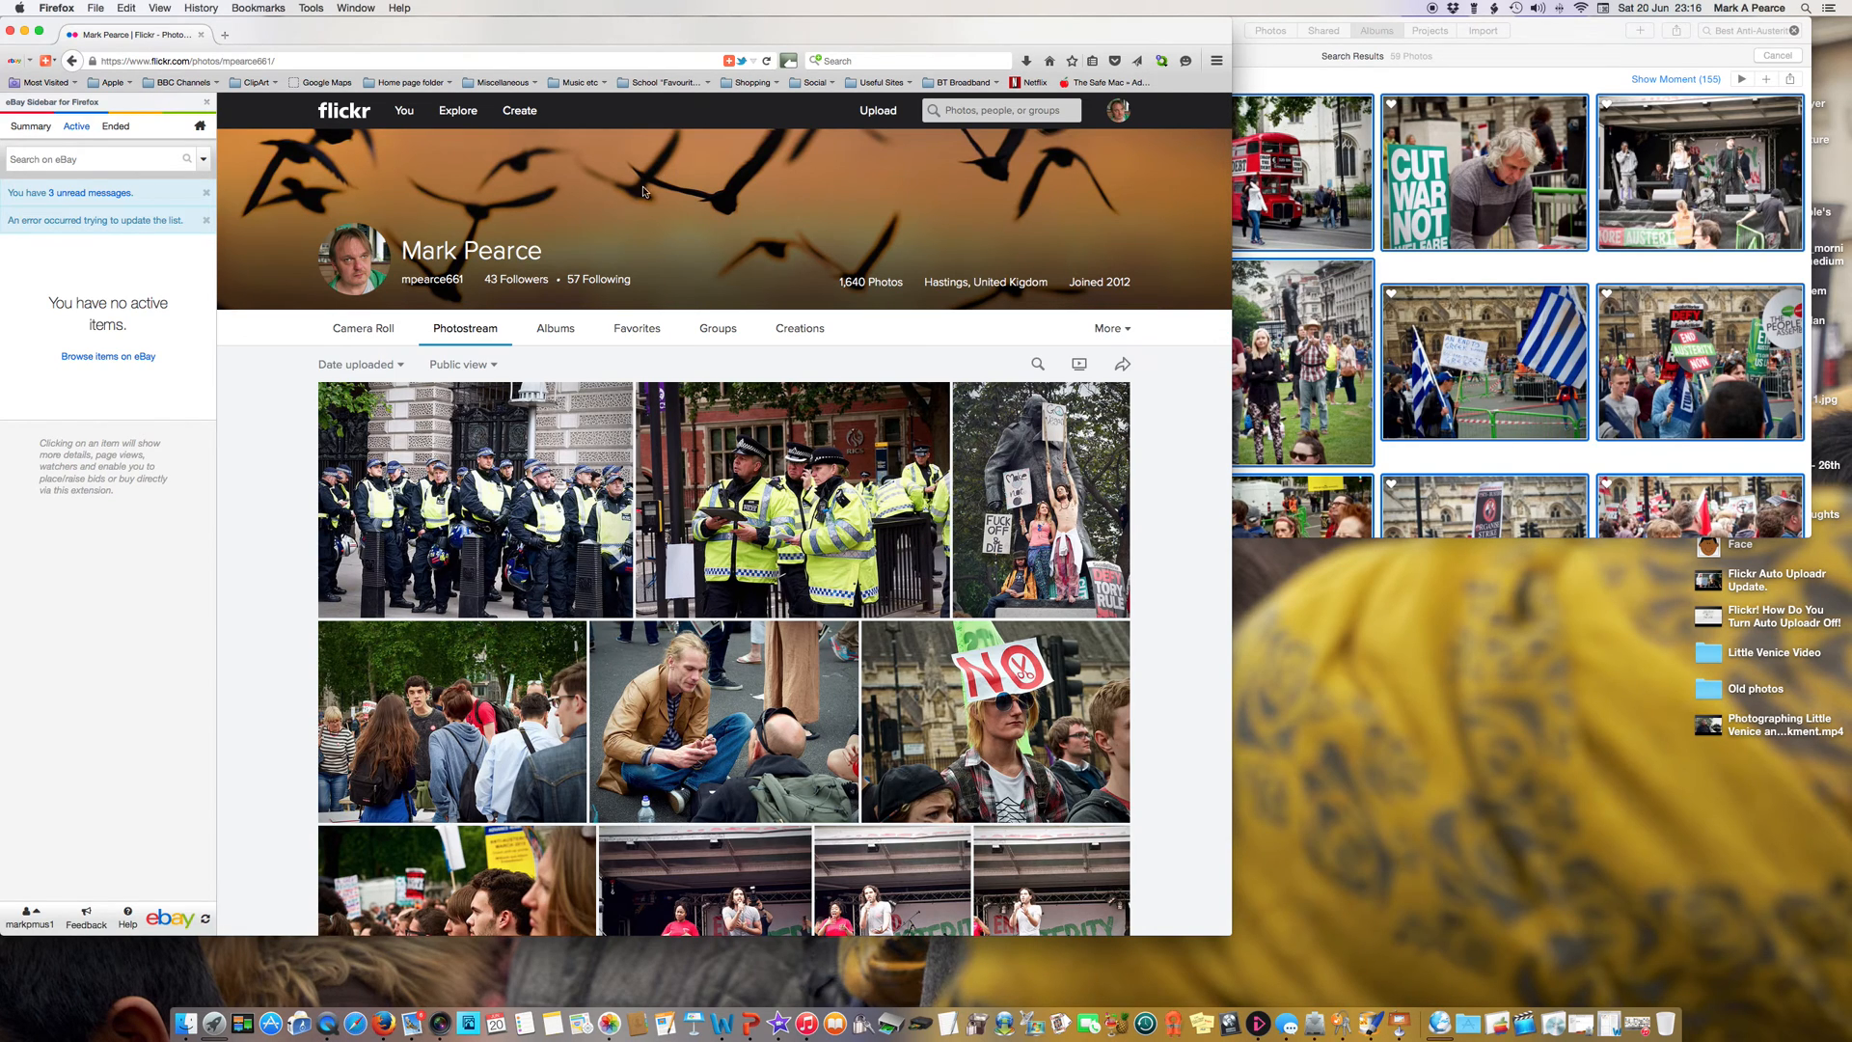
# Open the Flickr albums overview and reload it to check the "Anti-Austerity Protest" album.
pyautogui.click(566, 331)
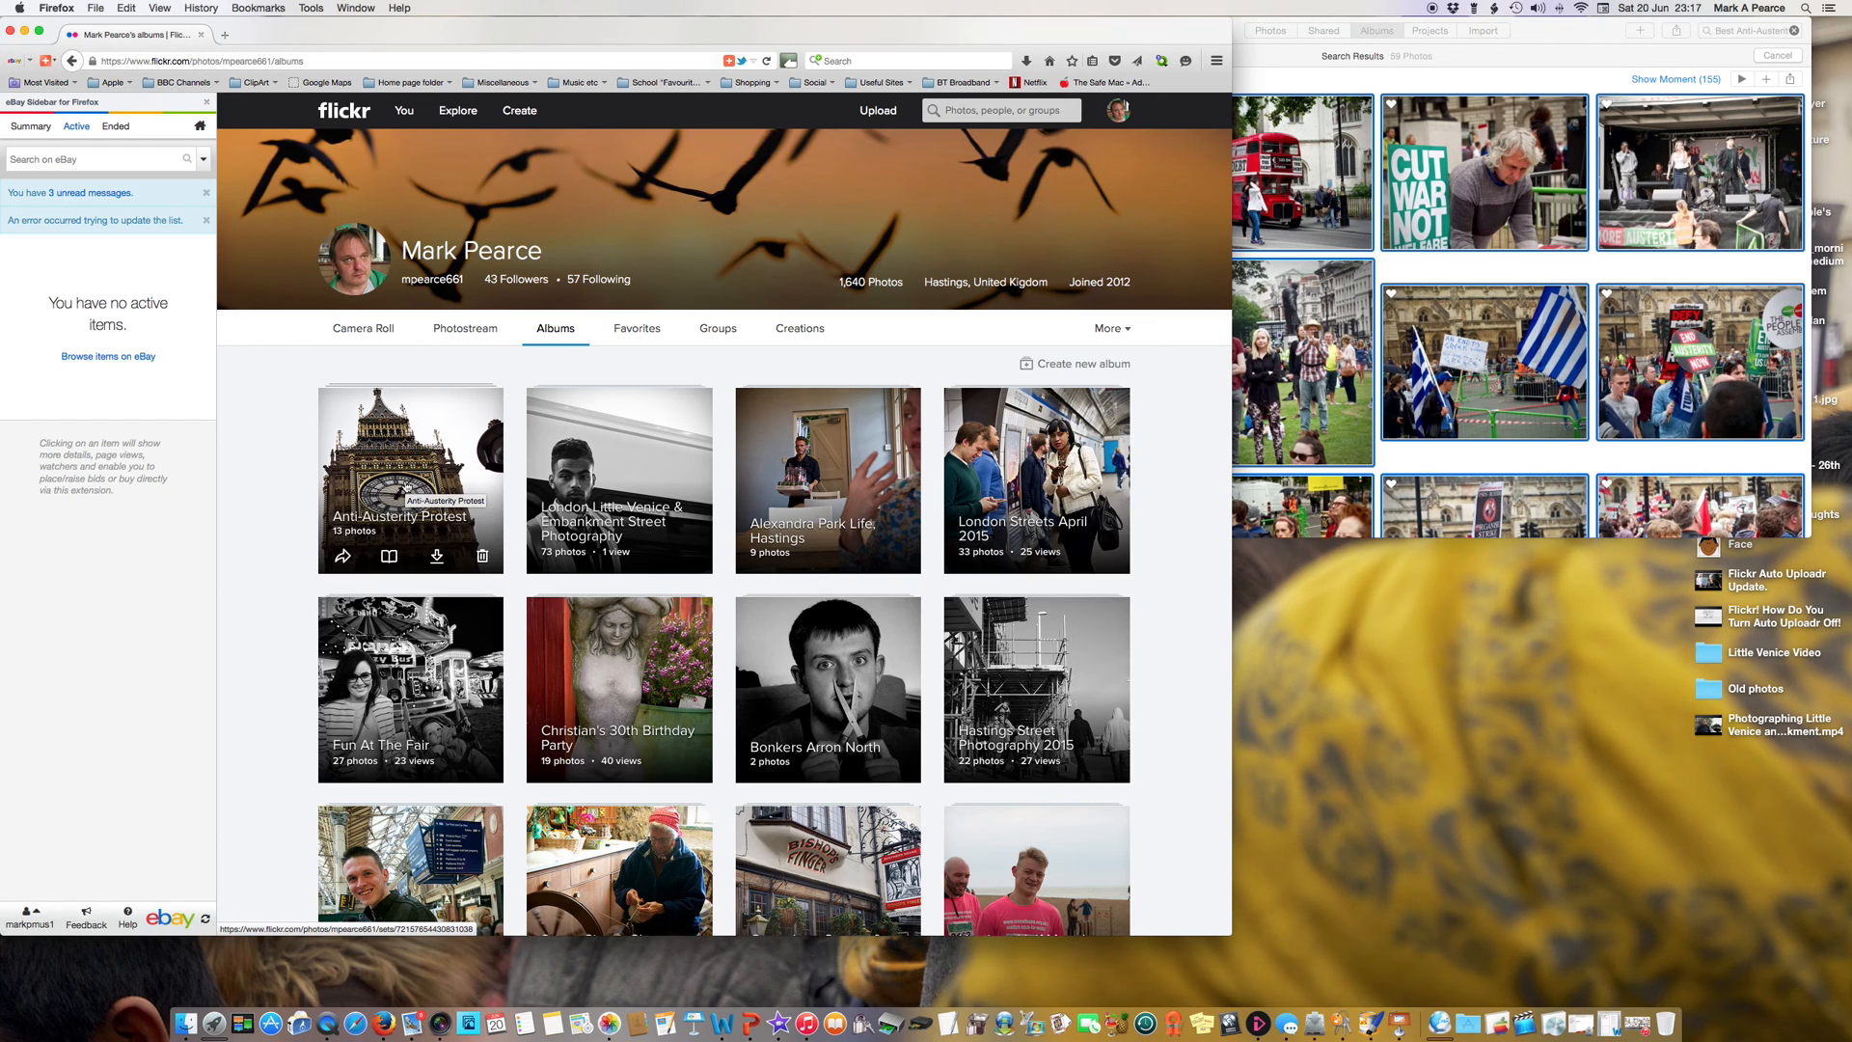
pyautogui.click(768, 62)
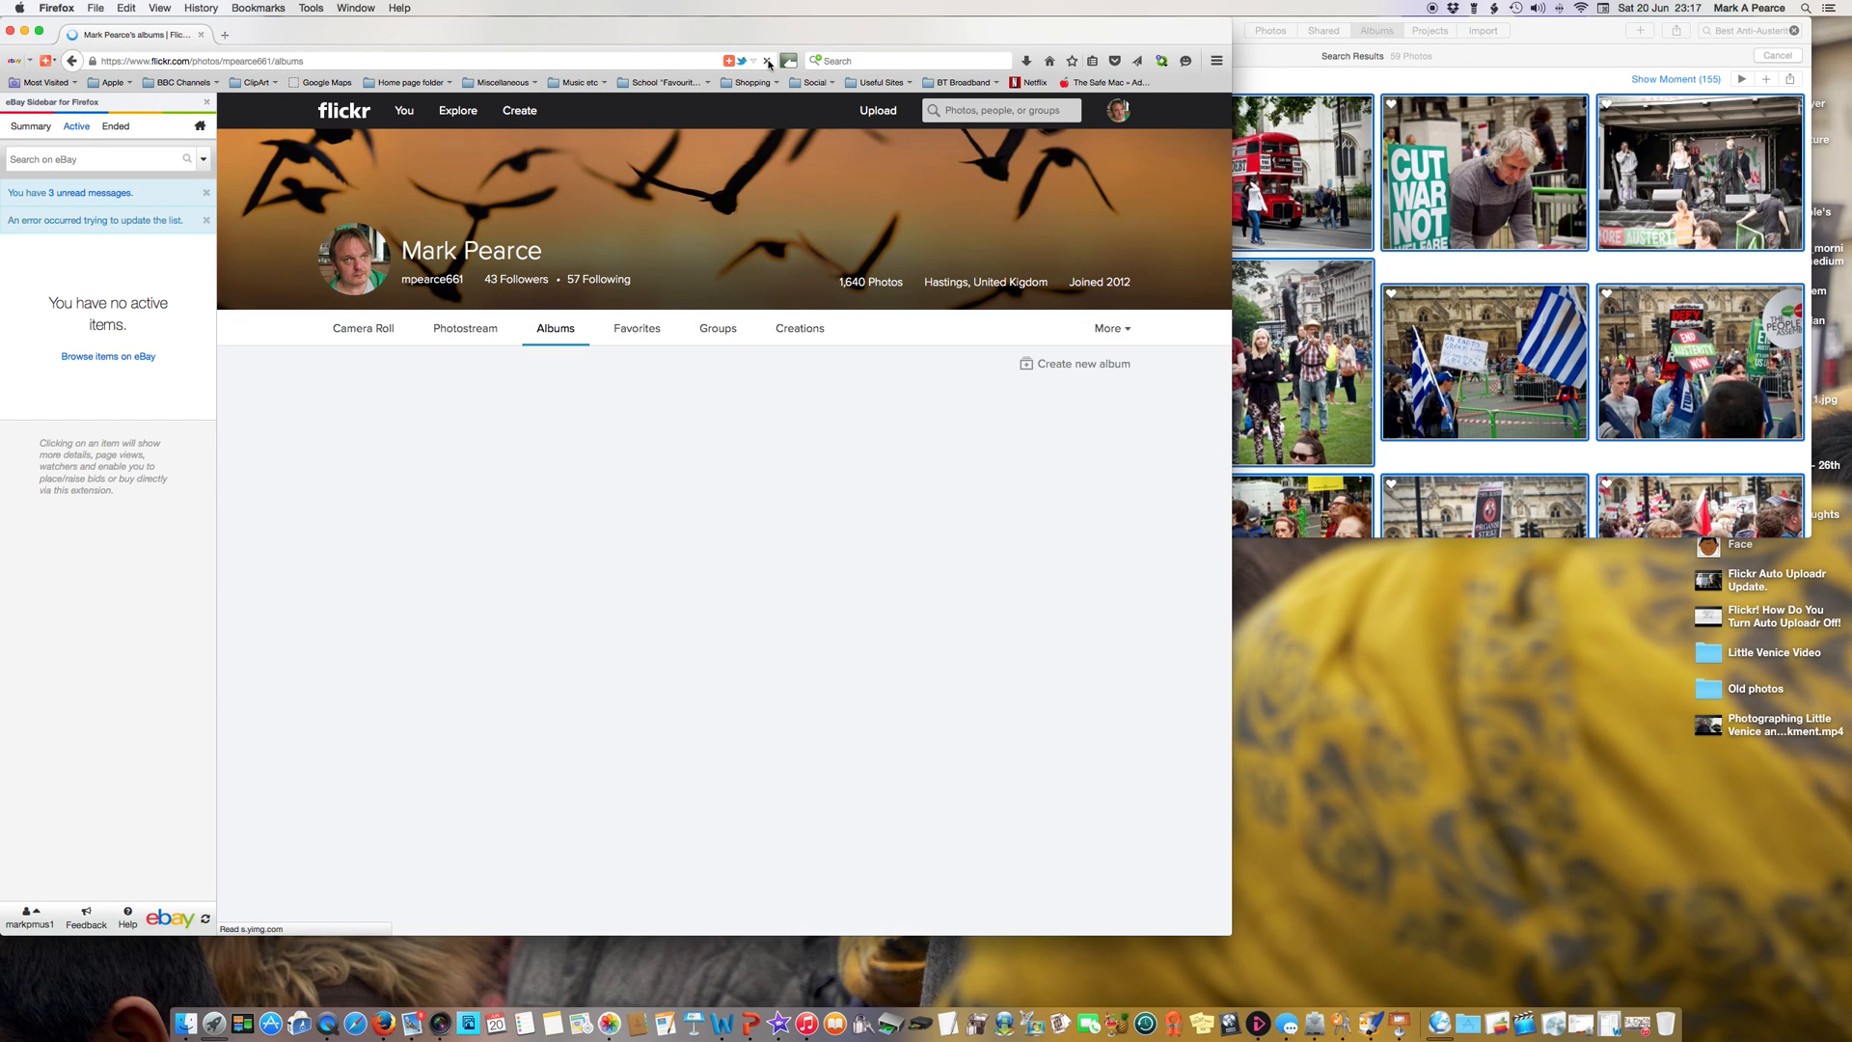